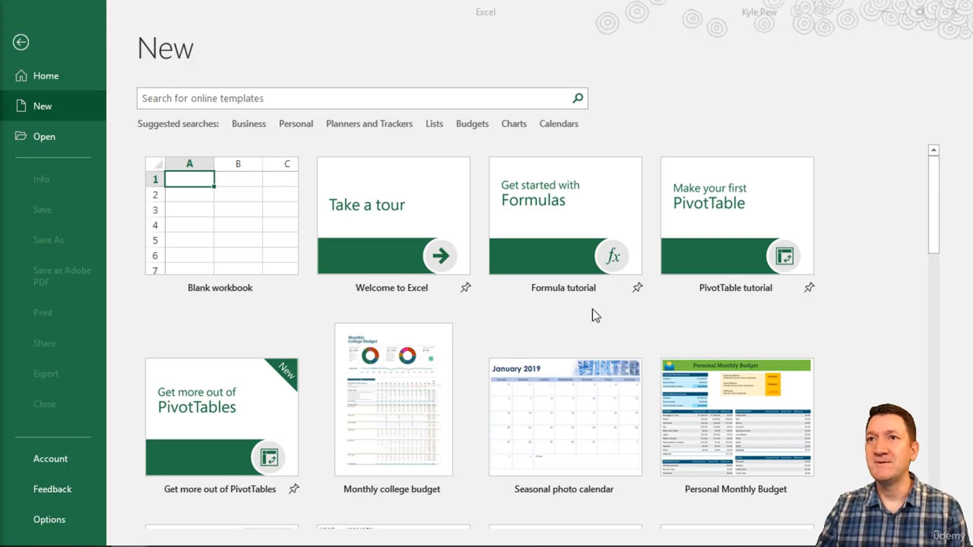
Create a new blank workbook.
left_click(51, 107)
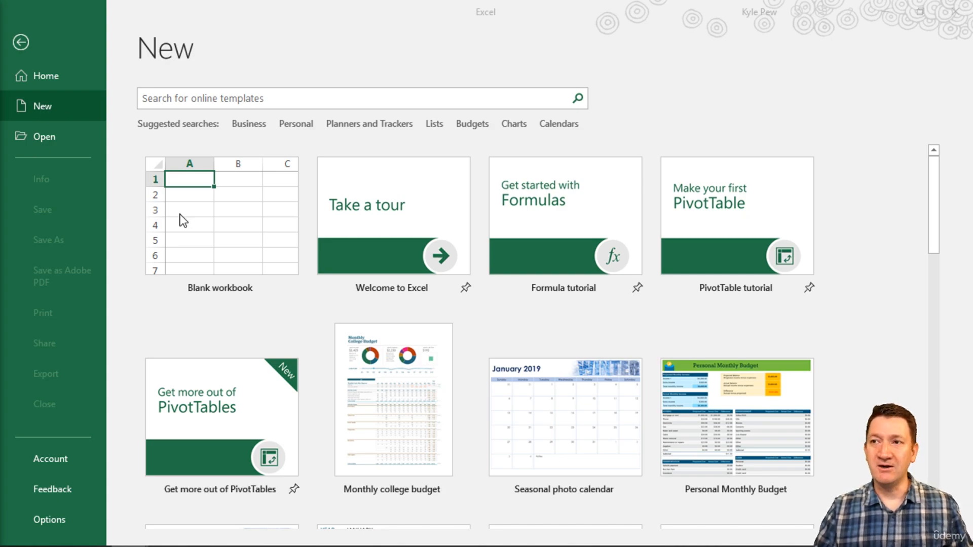
left_click(228, 235)
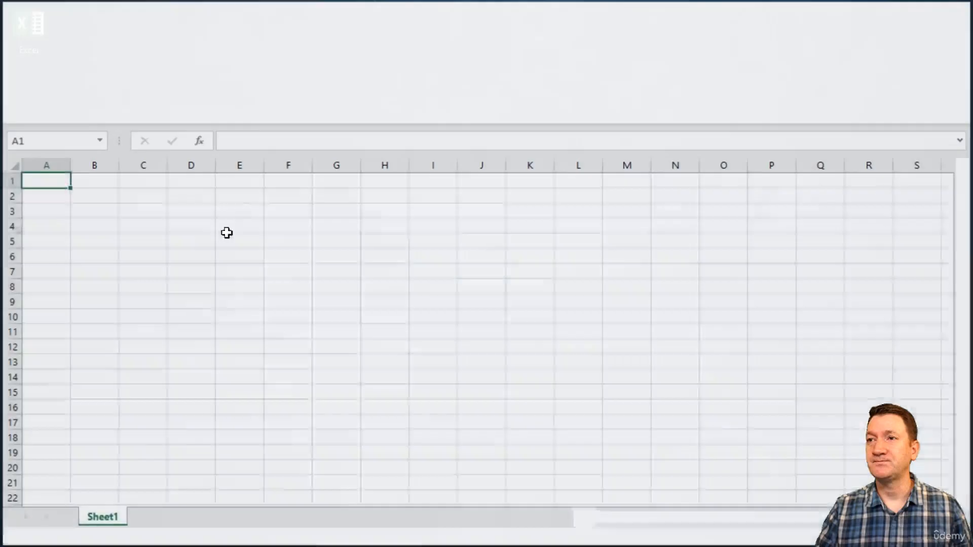
left_click(226, 231)
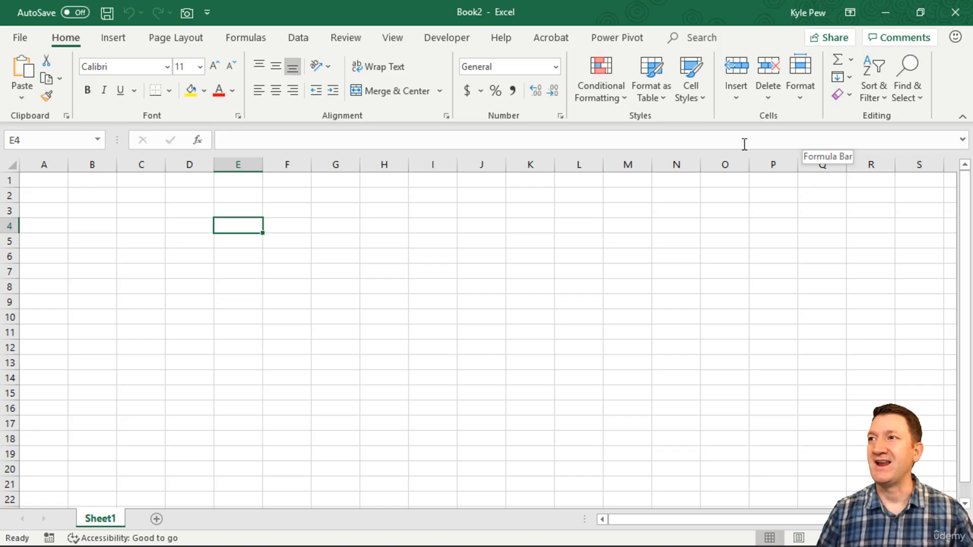
Enter the title "Monthly Budget" in cell A1.
left_click(44, 183)
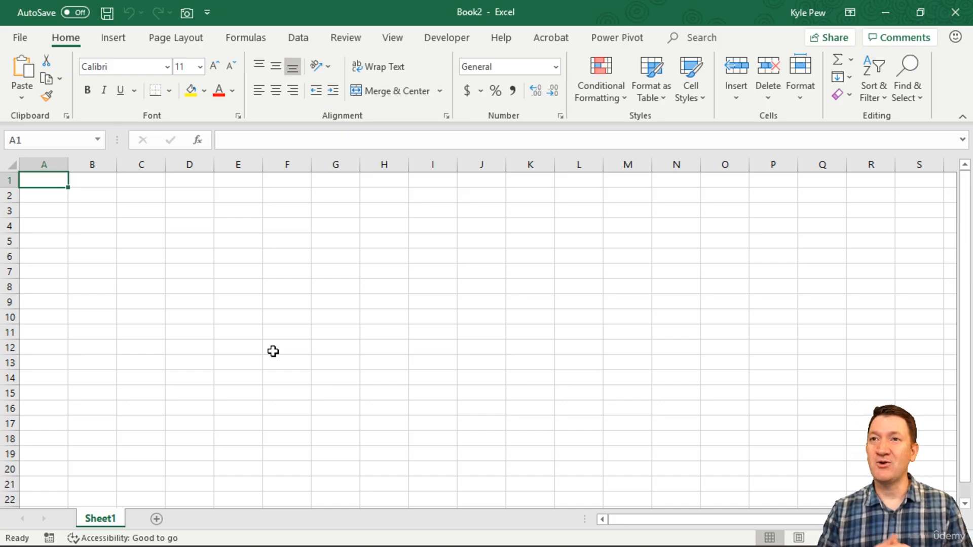
type("Mon")
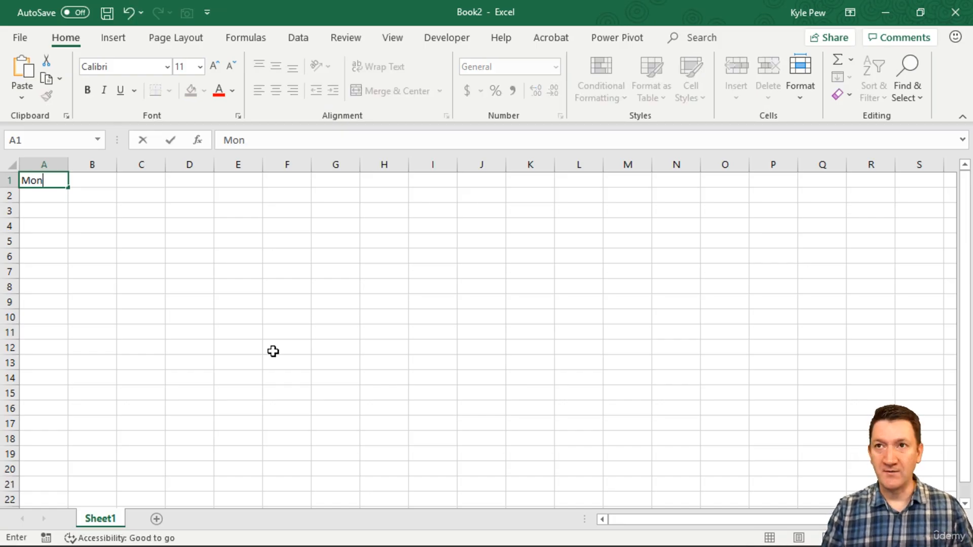
type("thly Budget")
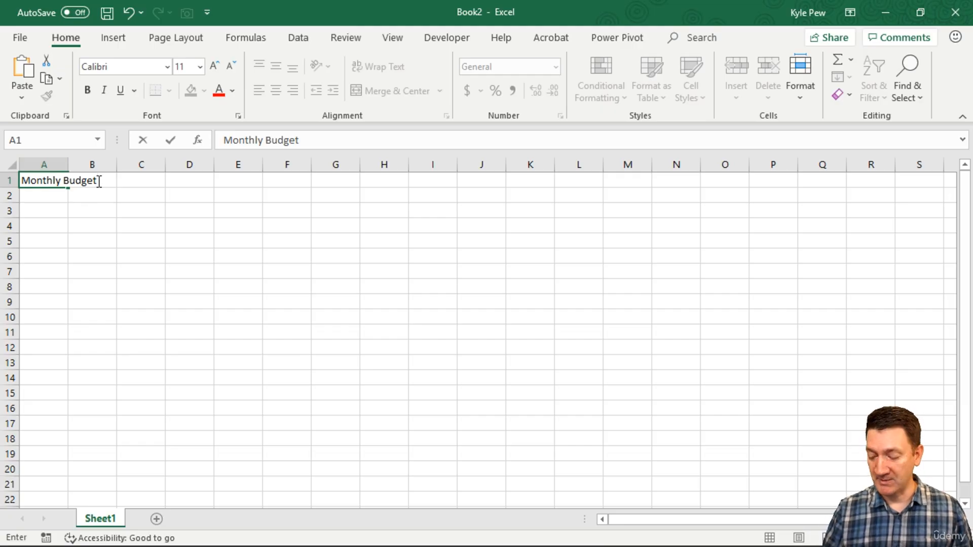
key("Return")
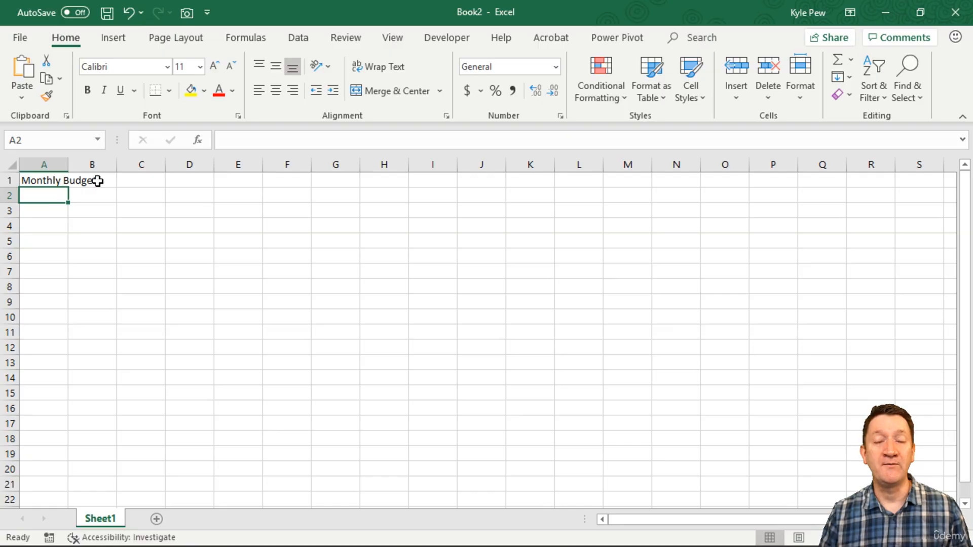
Enter the column heading "Bills" in A3, with "Rent" and "Phone" in the two cells beneath it.
left_click(31, 213)
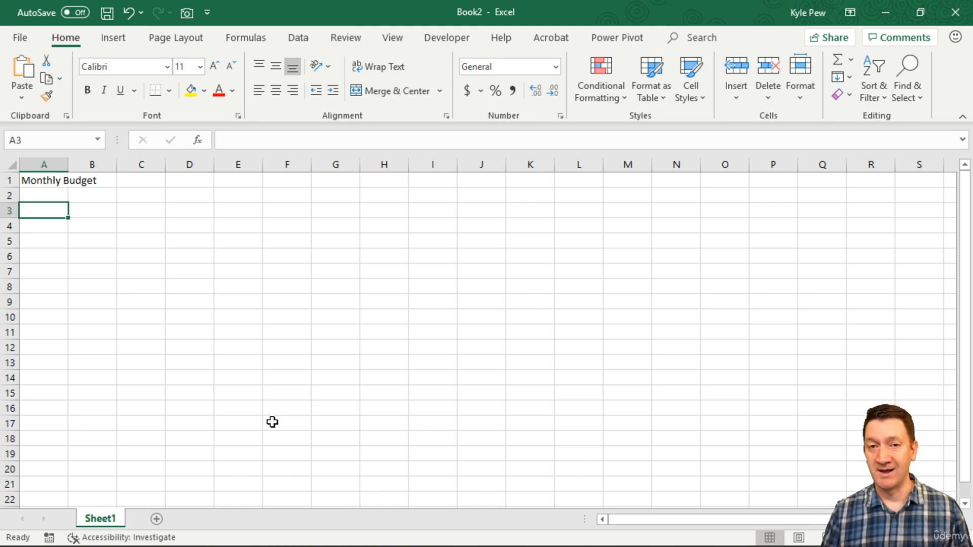
type("Bills")
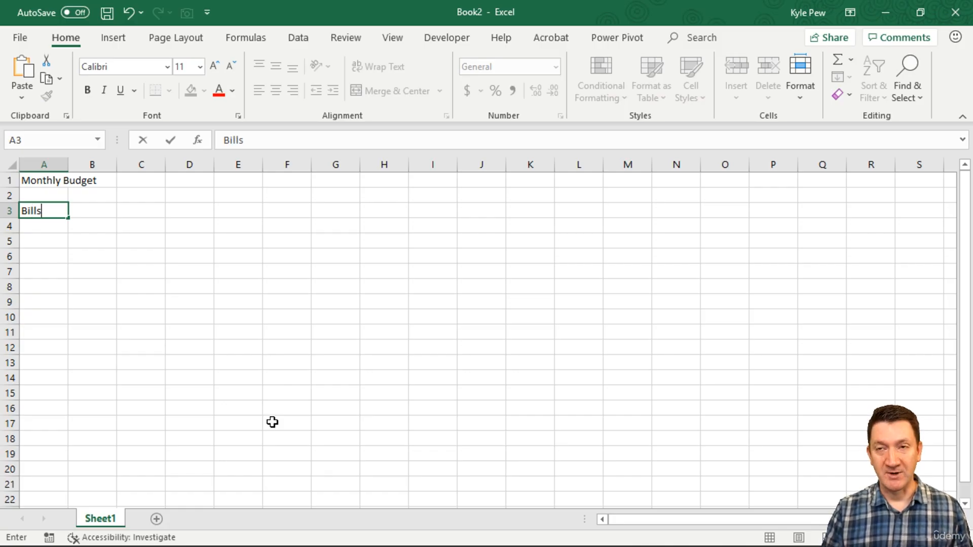
key("Return")
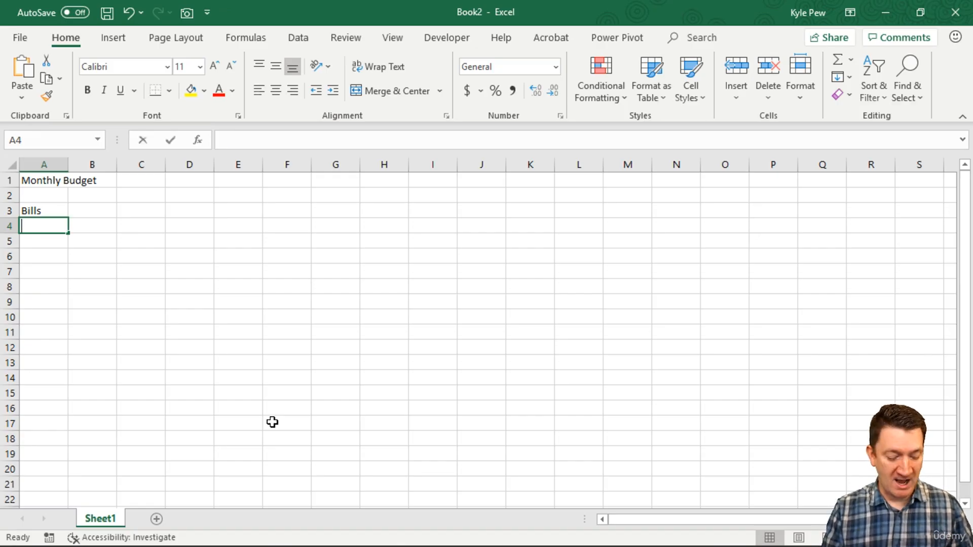
type("Rent")
key("Return")
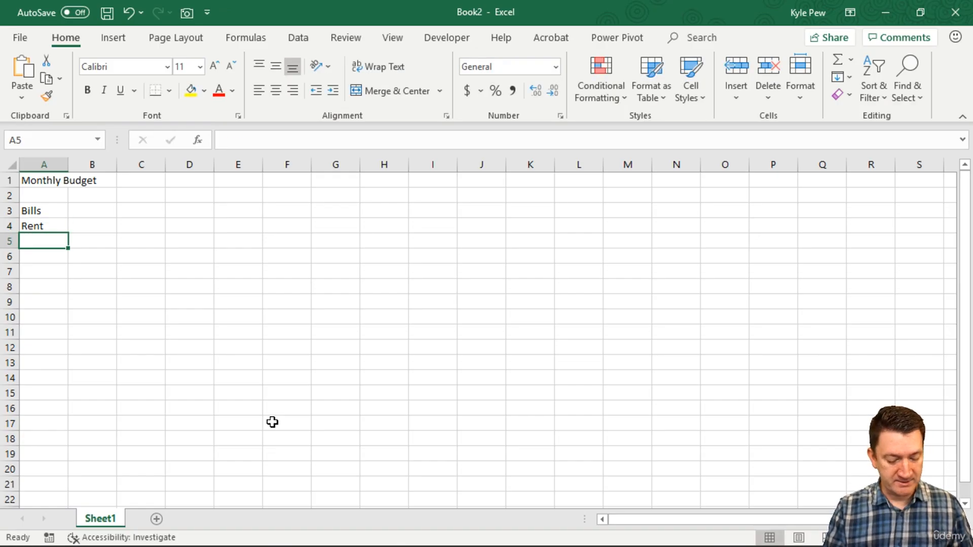
type("Phone")
key("Return")
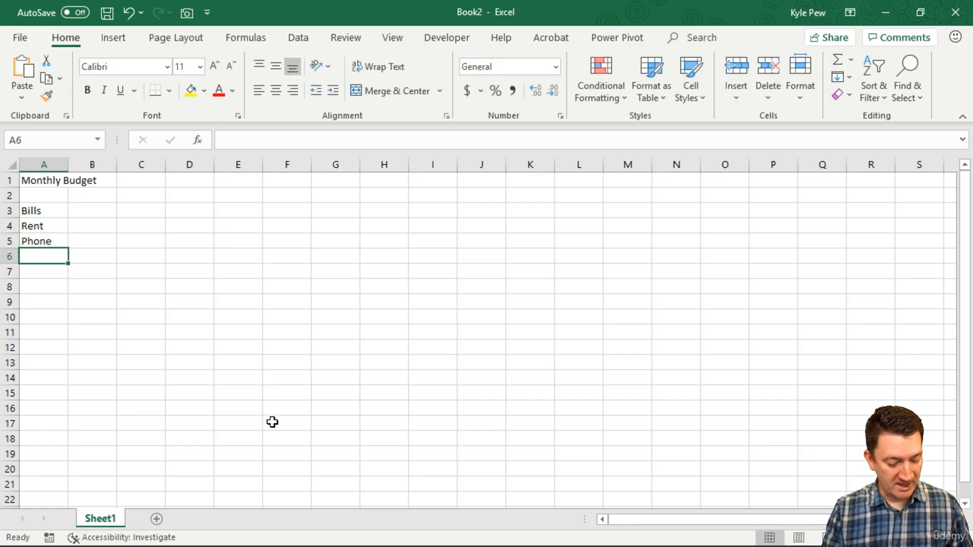
Continue the bills list in A6 to A9 with "Credit Cards", "Food", "Candy" and "Total".
type("Cr")
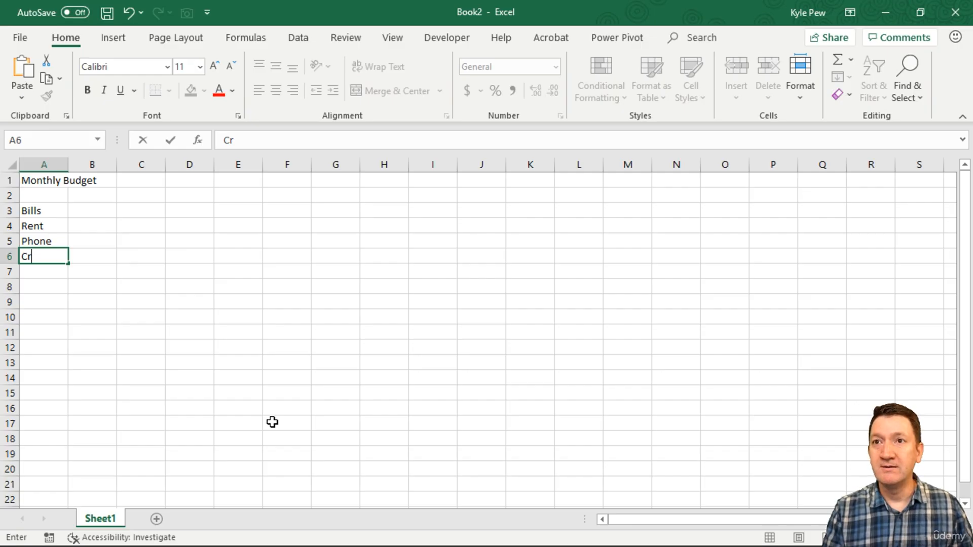
type("edit")
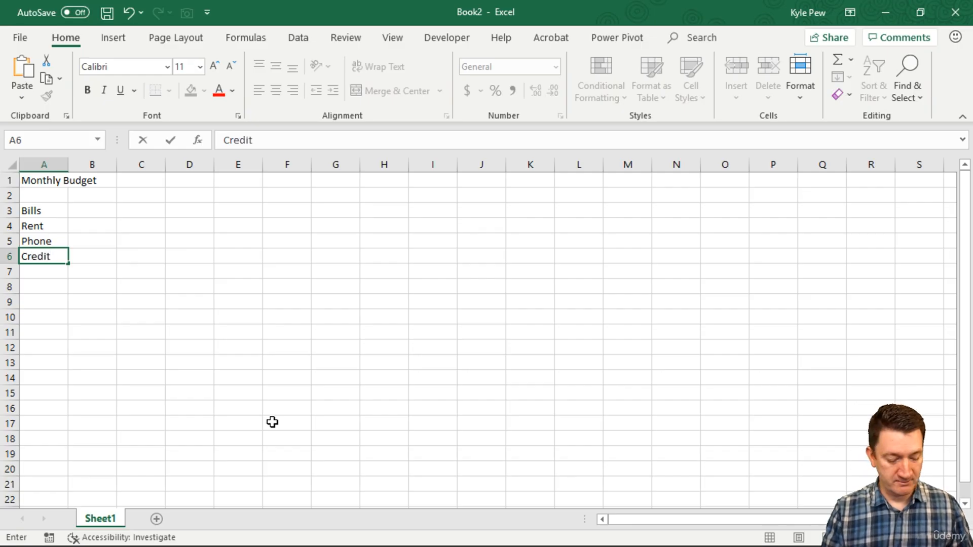
type(" Cards")
key("Return")
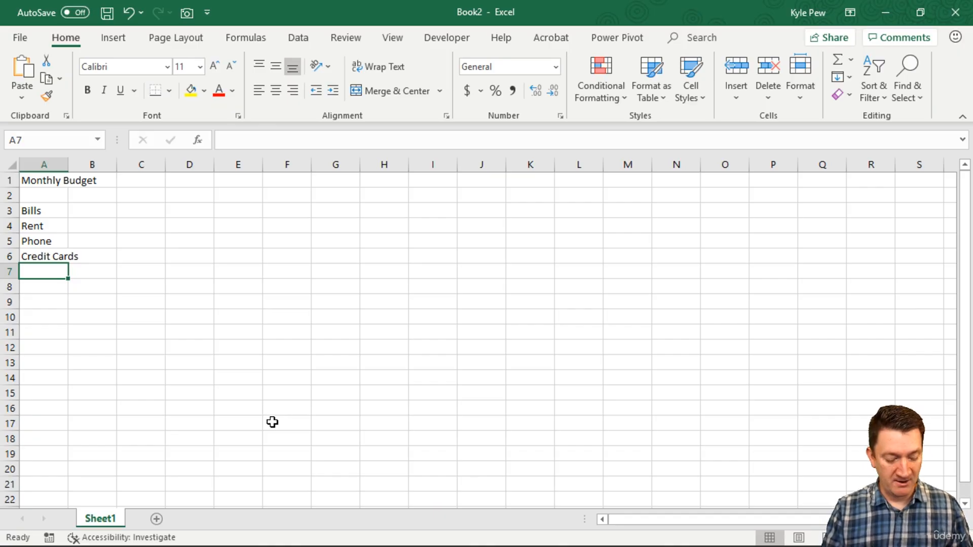
type("Food")
key("Return")
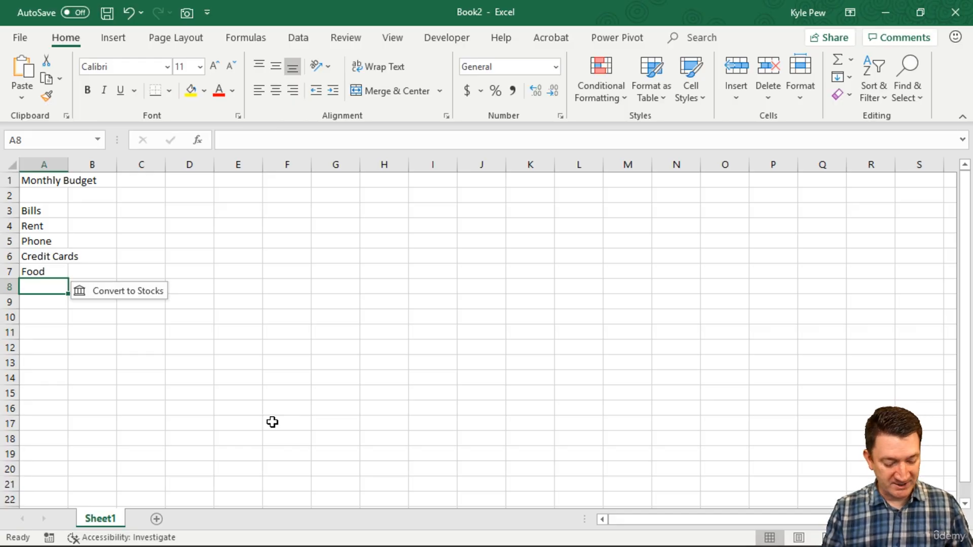
type("Candy")
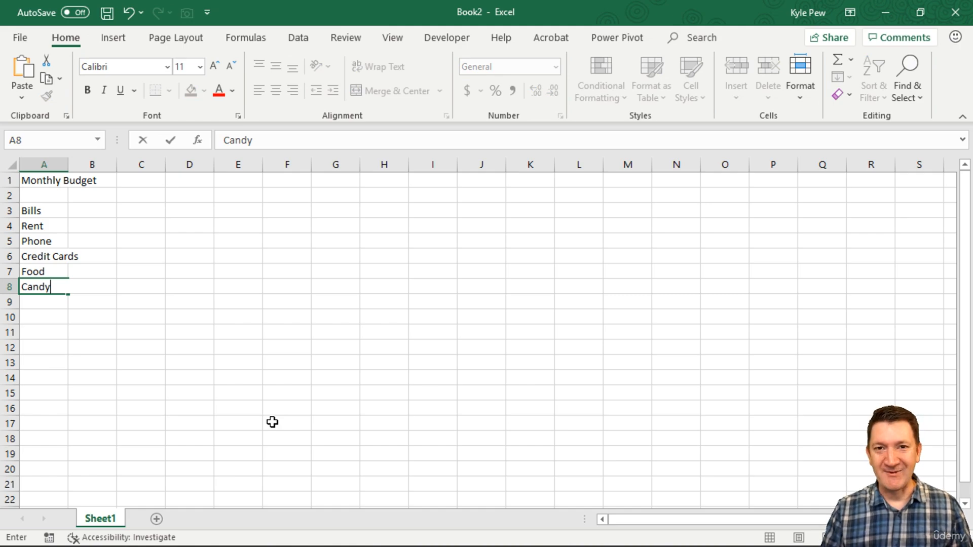
key("Return")
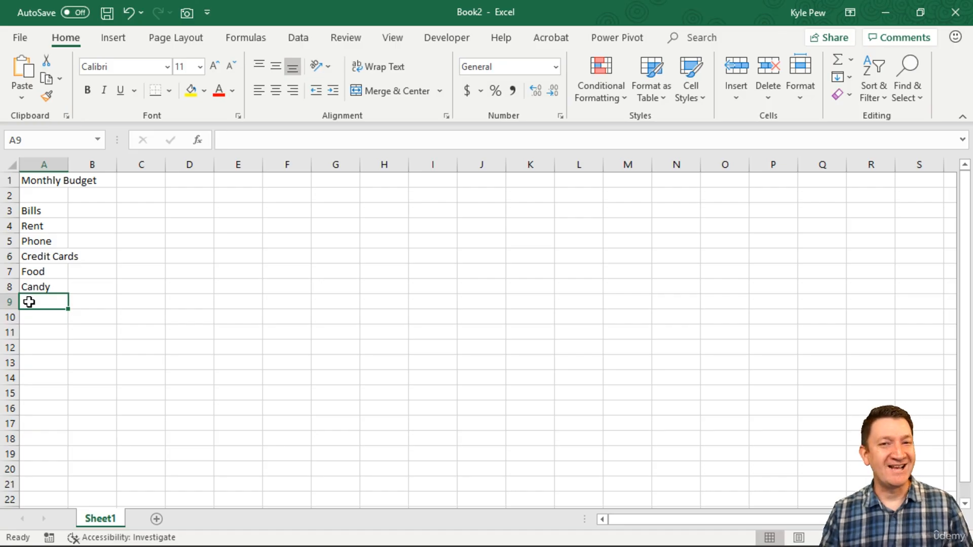
type("Total")
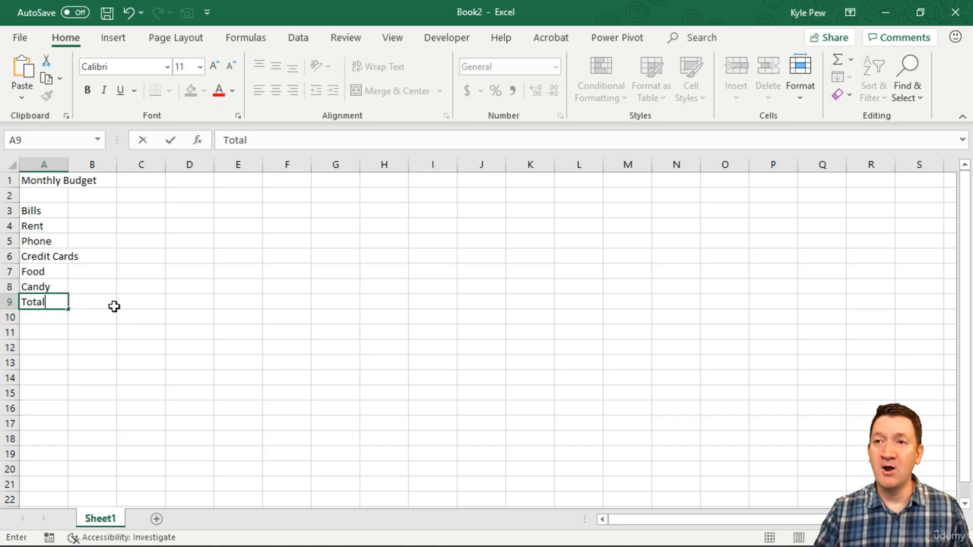
left_click_drag(96, 298, 278, 302)
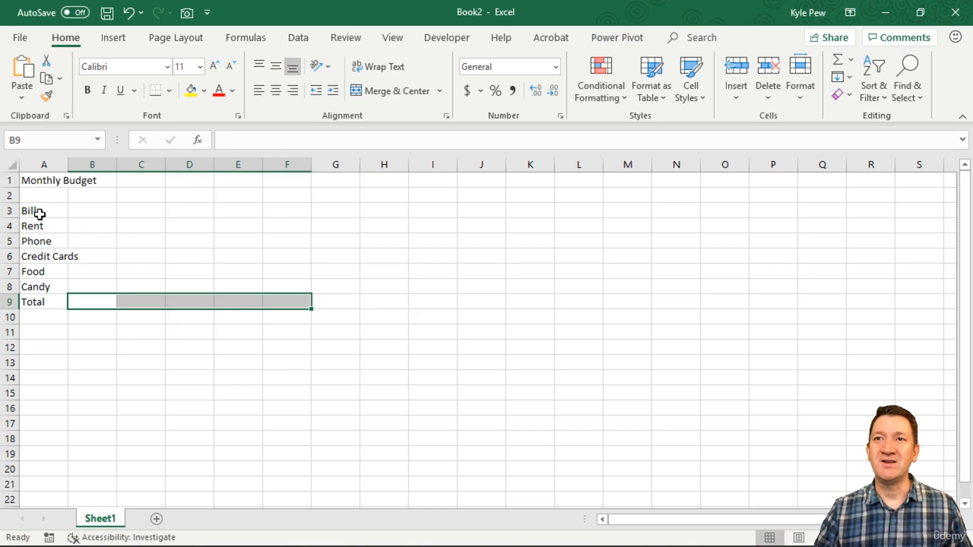
left_click_drag(36, 211, 35, 302)
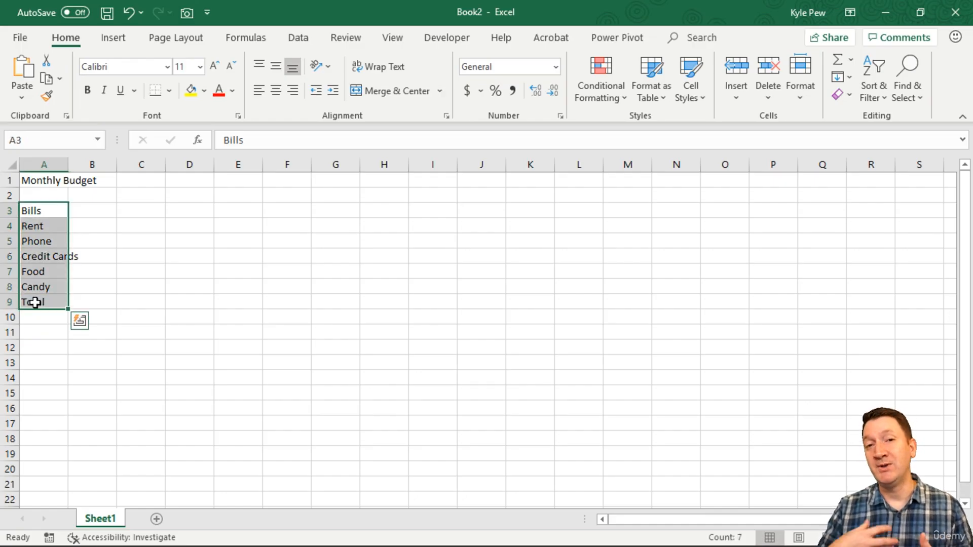
Enter the column headings "Jan", "Feb", "Mar" and "Total" across B3 to E3.
left_click(83, 211)
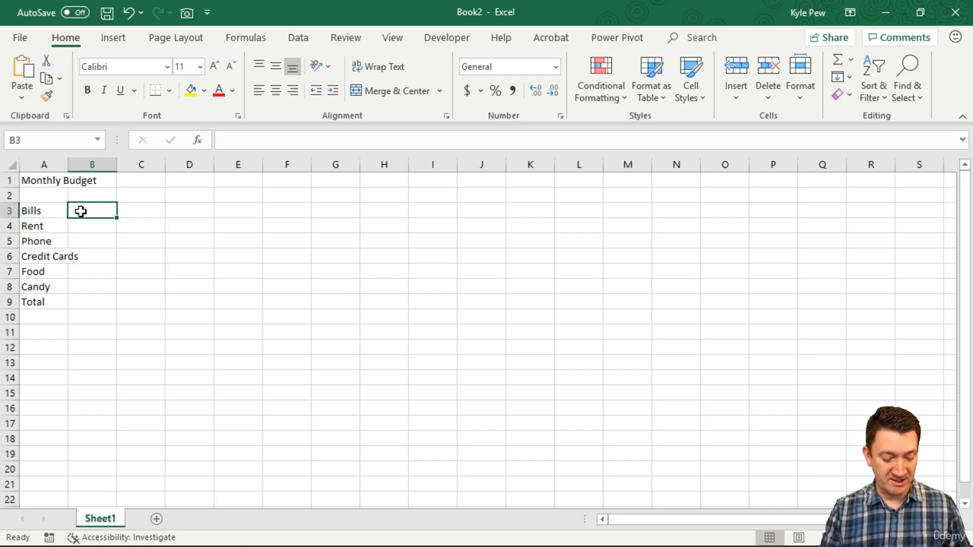
type("Jan")
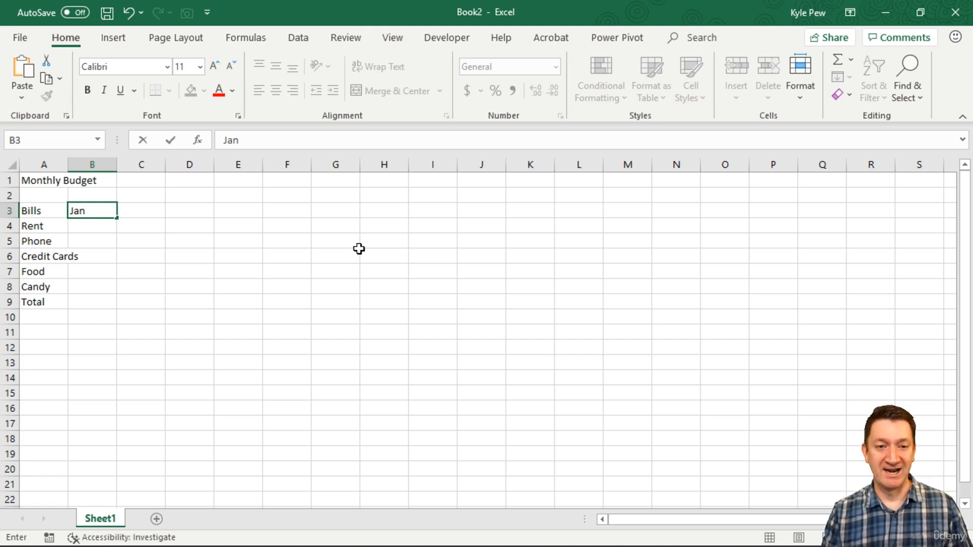
key("Tab")
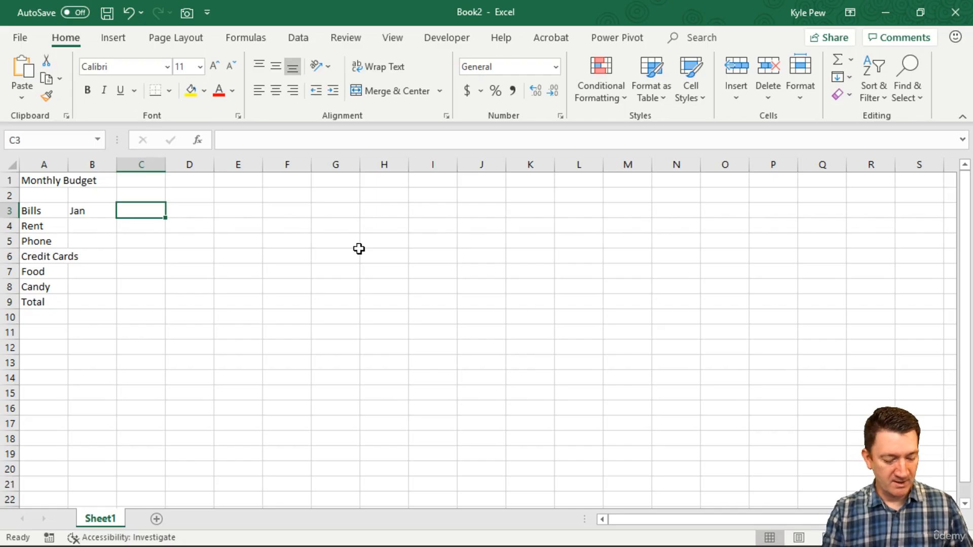
type("Feb")
key("Tab")
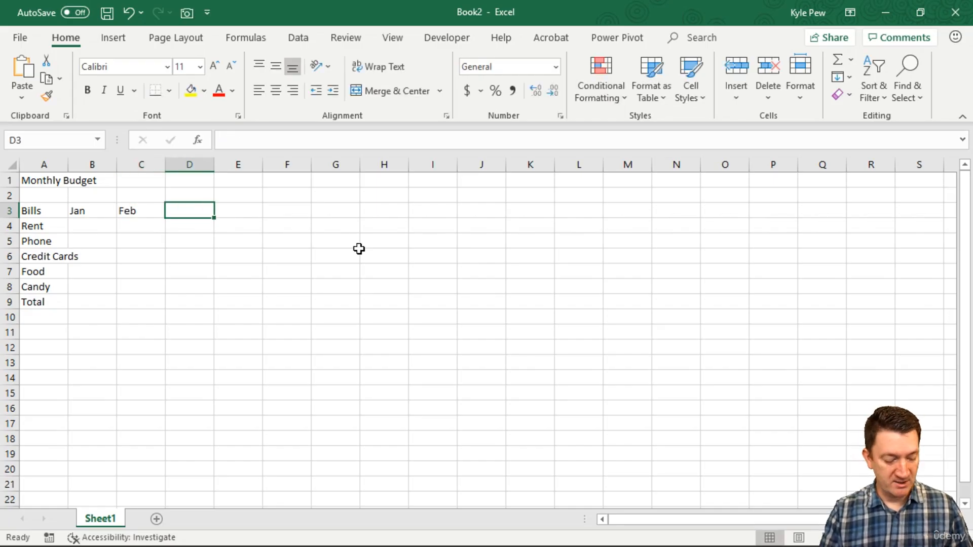
type("Mar")
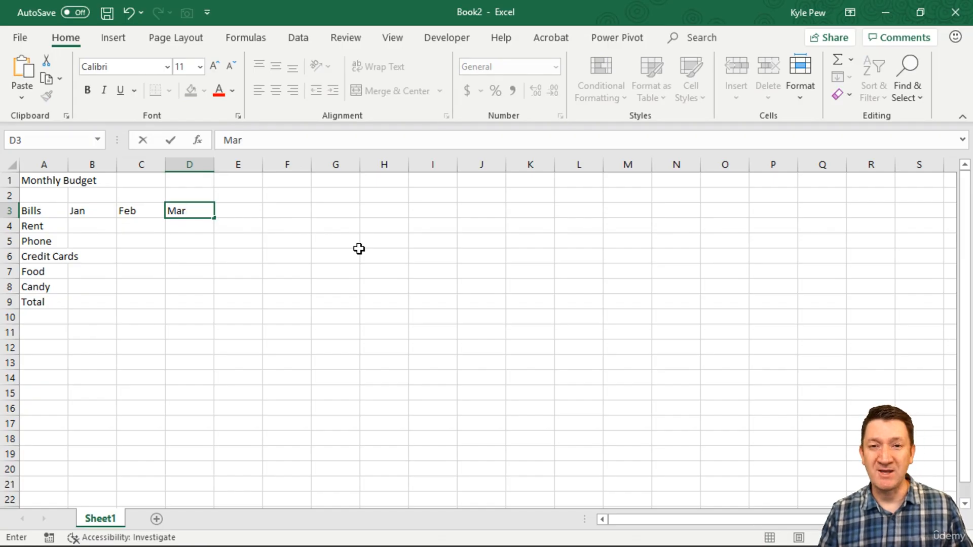
key("Tab")
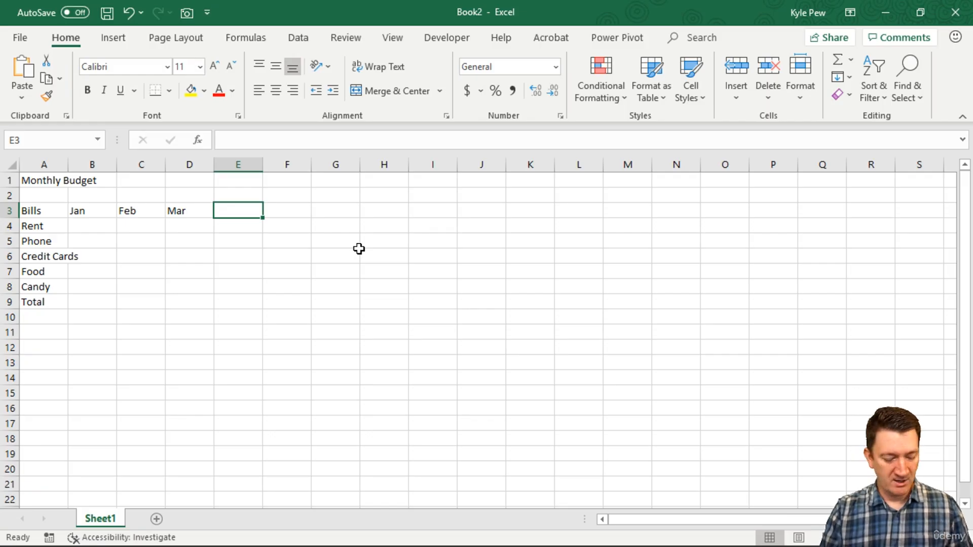
type("Total")
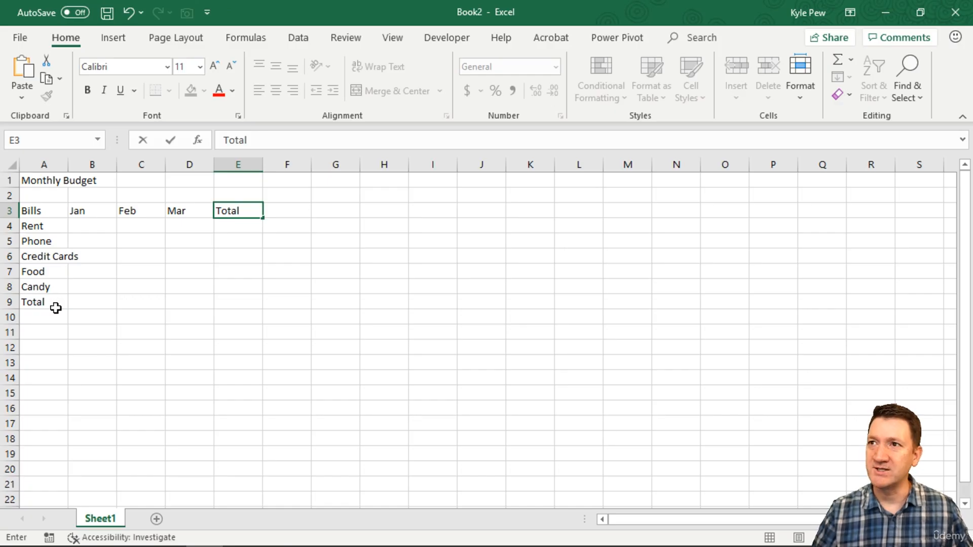
key("Return")
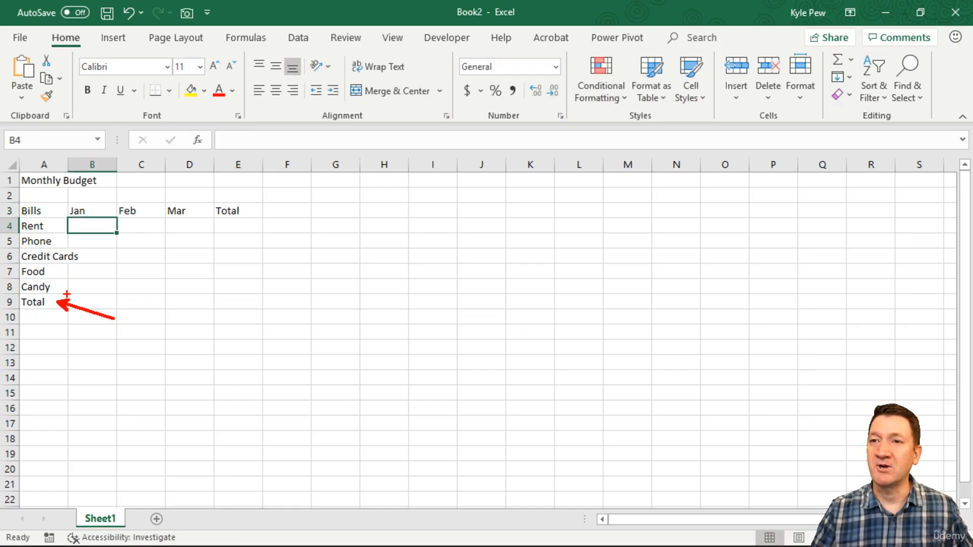
mouse_move(67, 294)
left_mouse_down()
mouse_move(171, 308)
mouse_move(362, 310)
left_mouse_up()
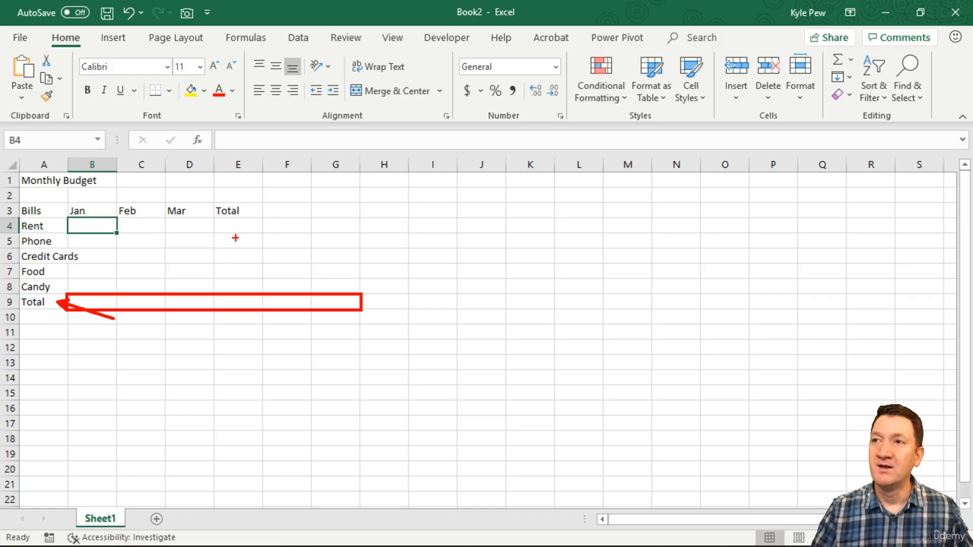
left_click_drag(260, 203, 303, 165)
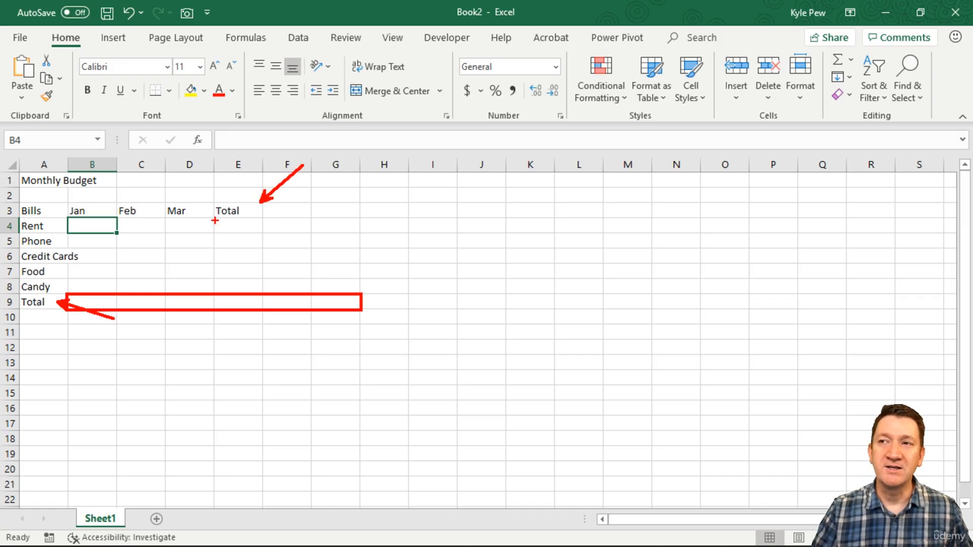
left_click_drag(215, 217, 265, 293)
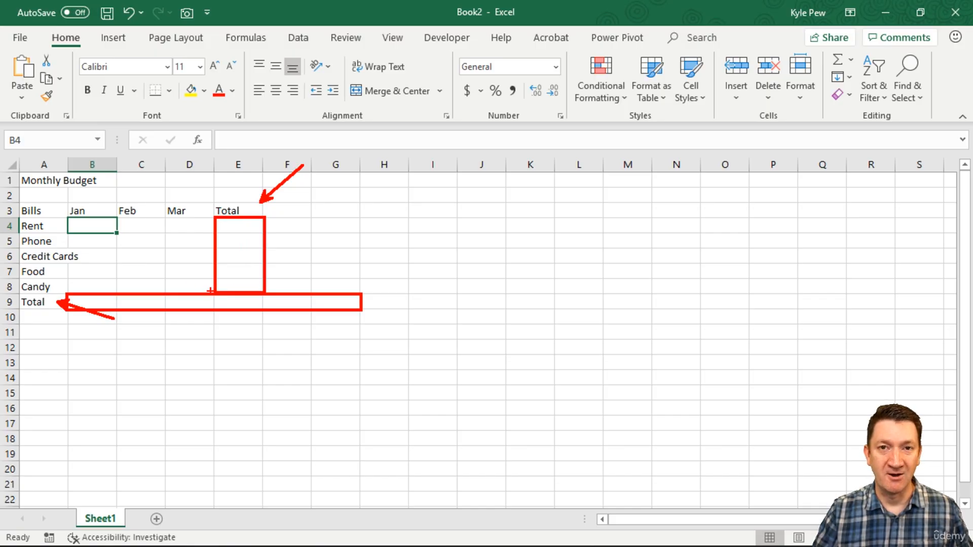
key("Escape")
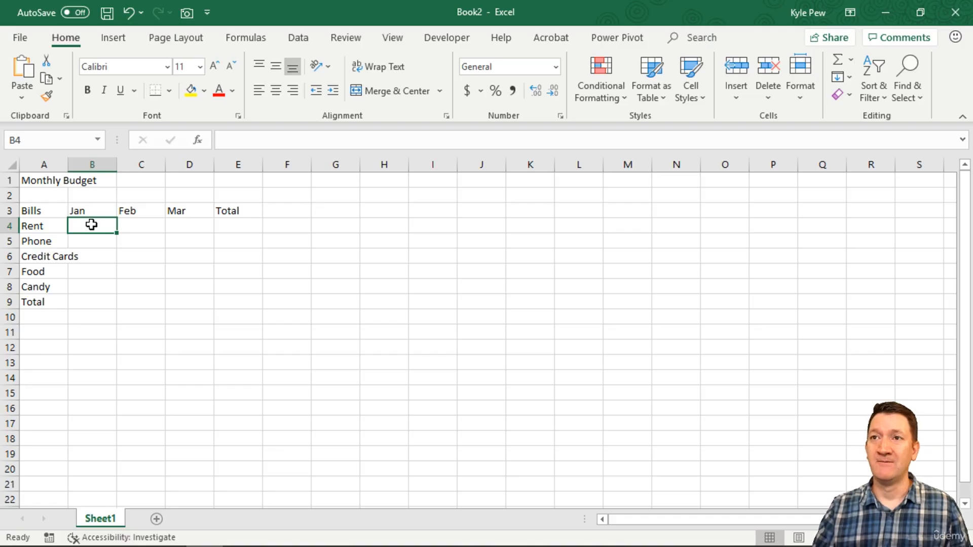
left_click_drag(88, 211, 185, 211)
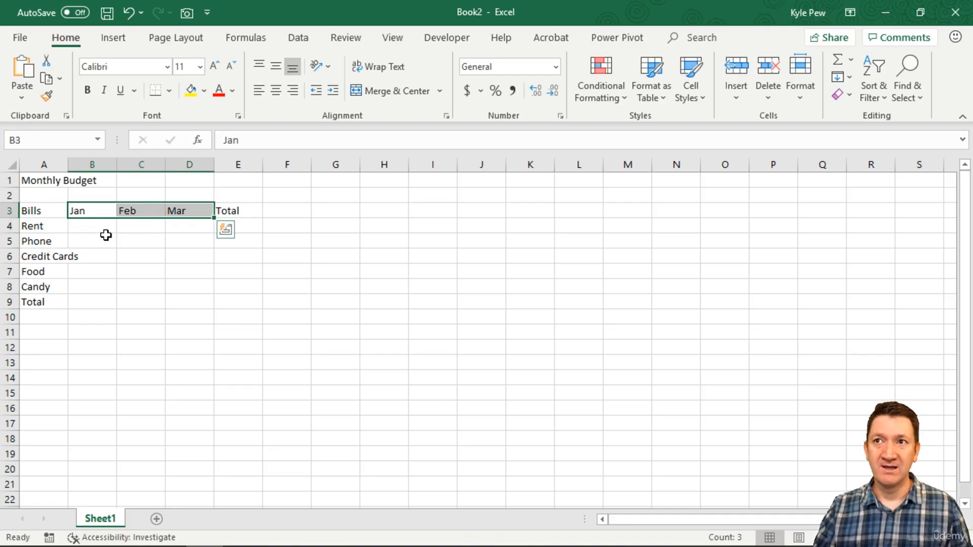
left_click_drag(101, 231, 172, 284)
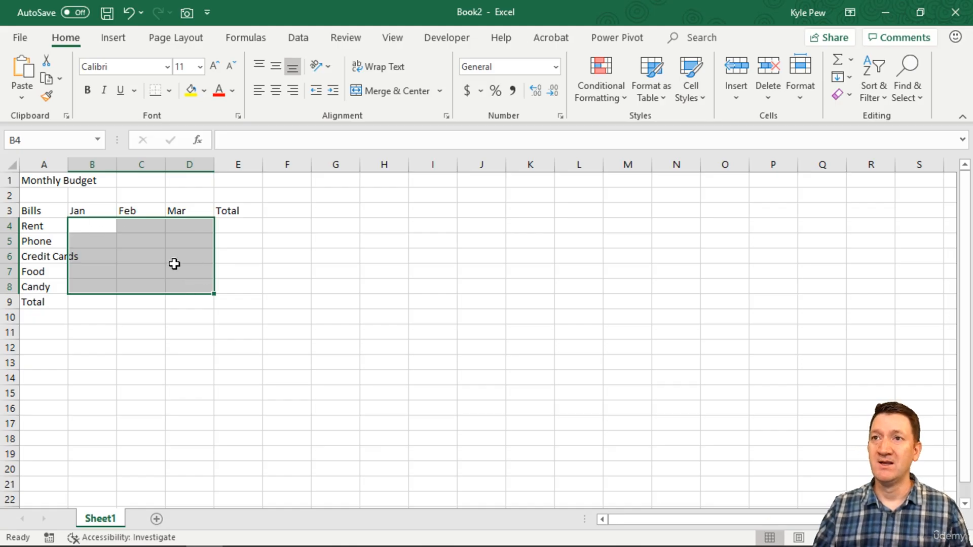
Fill the Jan column in B4 to B8 with 1000, 100, 150, 300 and 100.
left_click(101, 226)
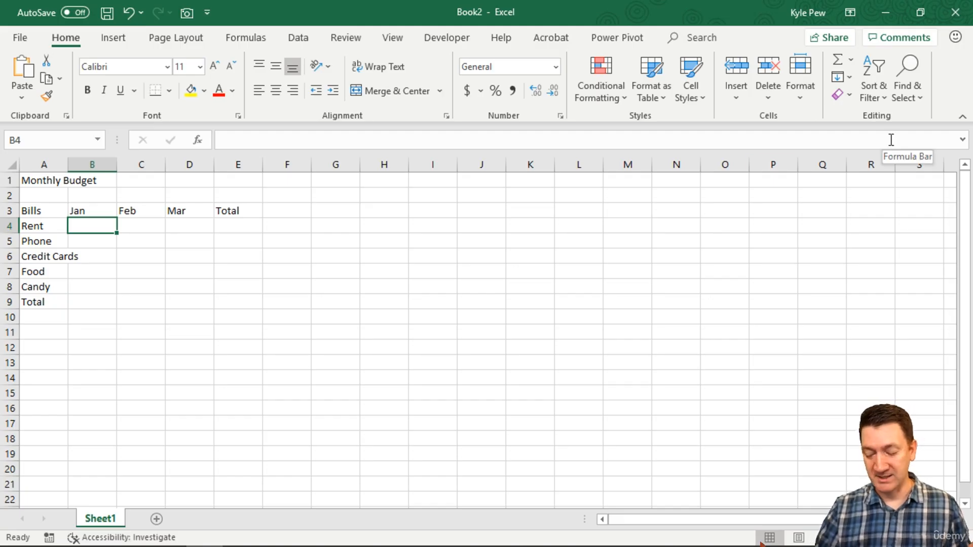
type("1000")
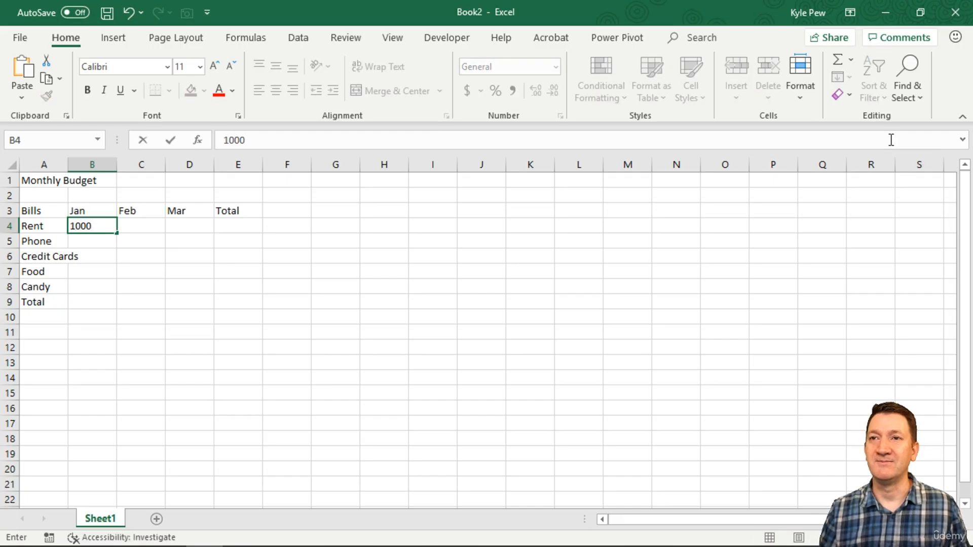
key("Return")
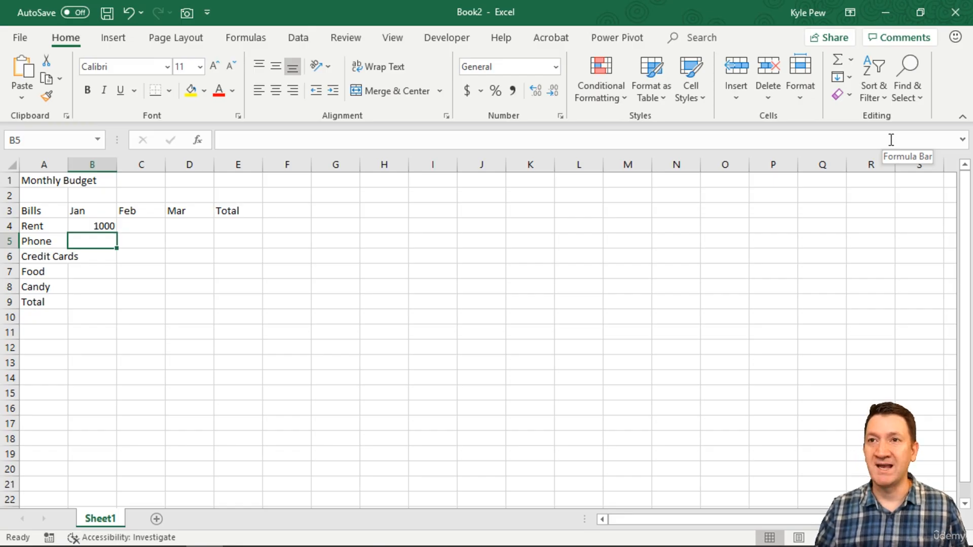
type("100")
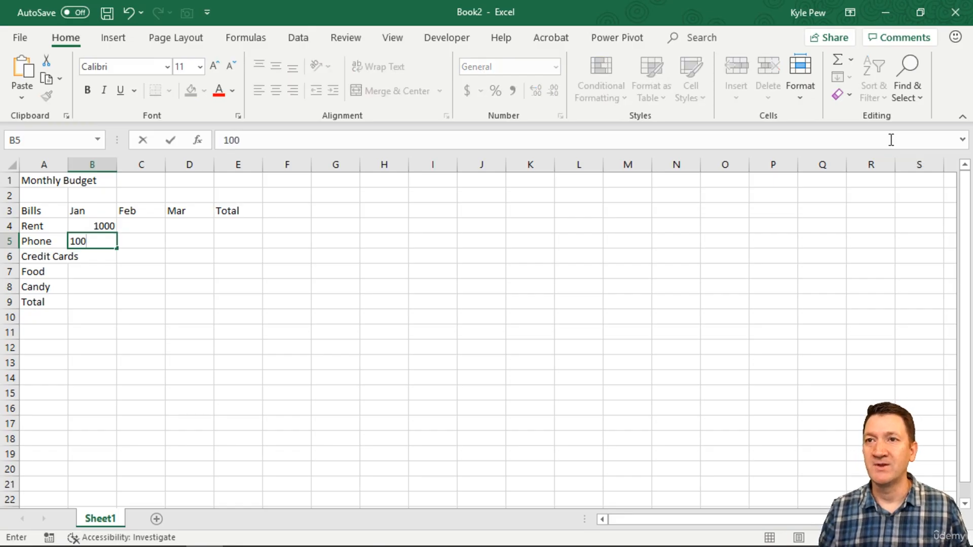
key("Return")
type("150")
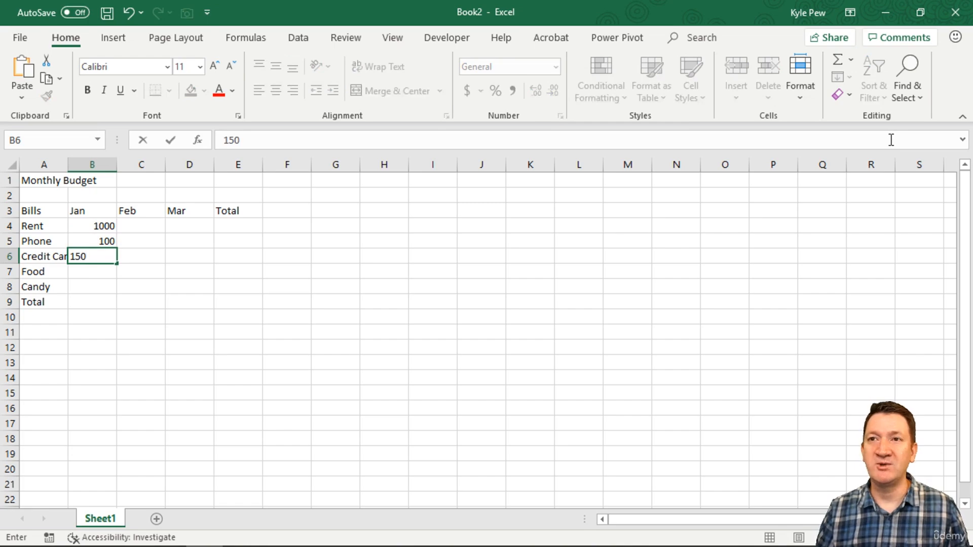
key("Return")
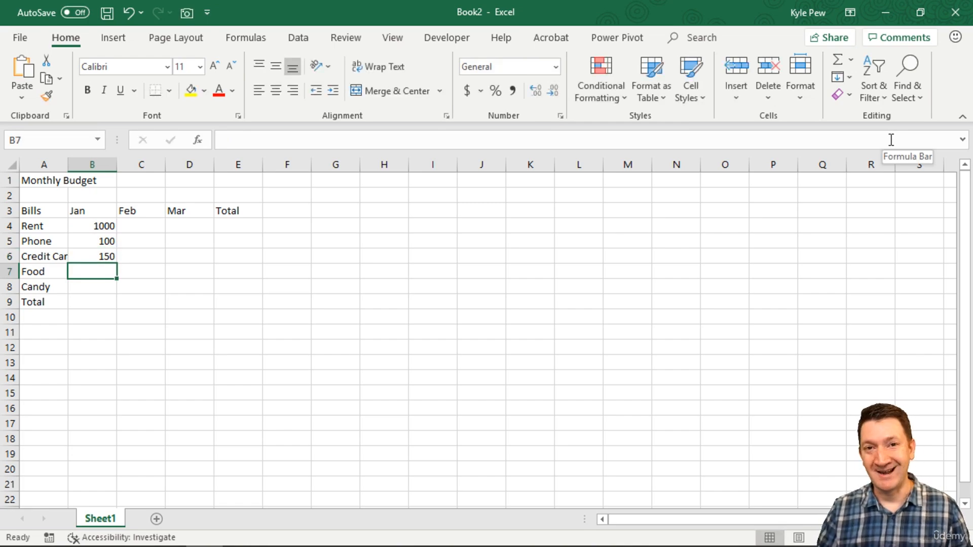
type("300")
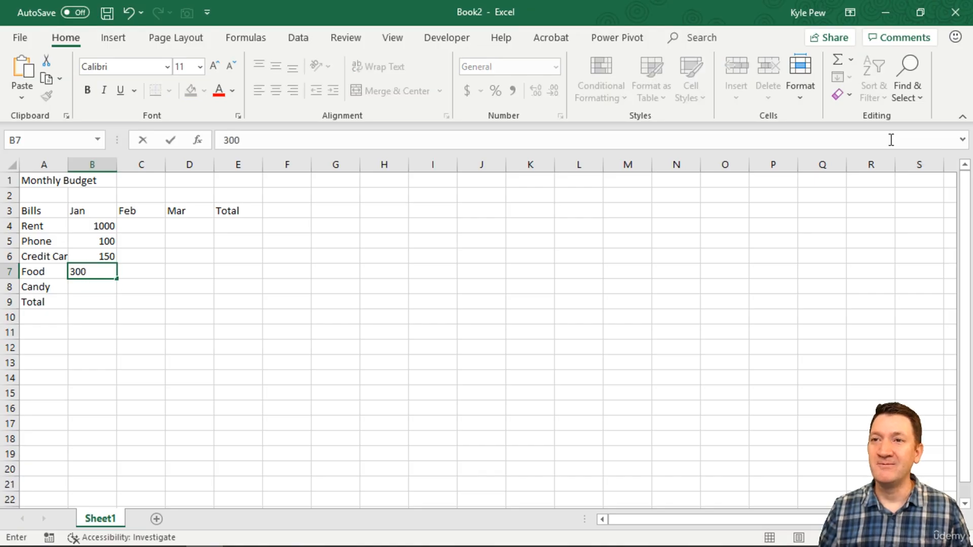
key("Return")
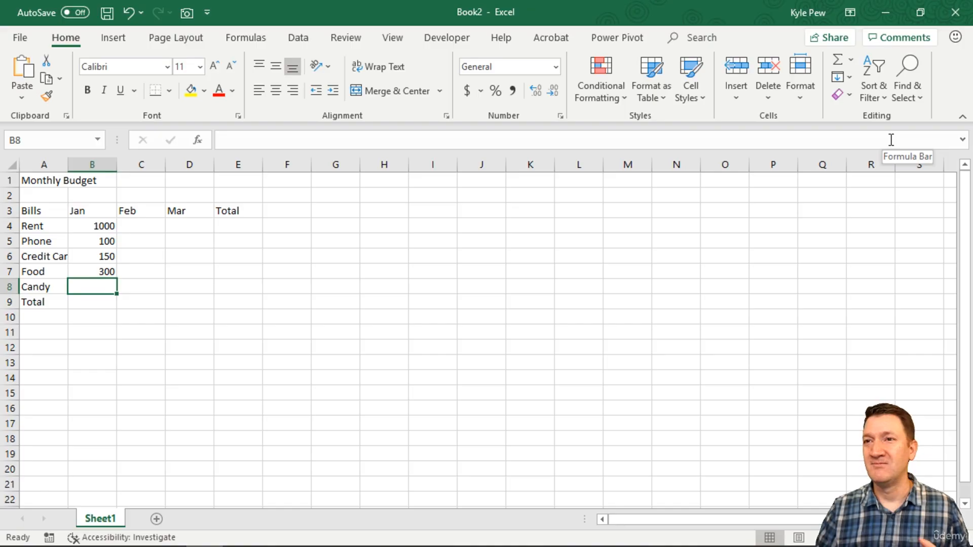
type("100")
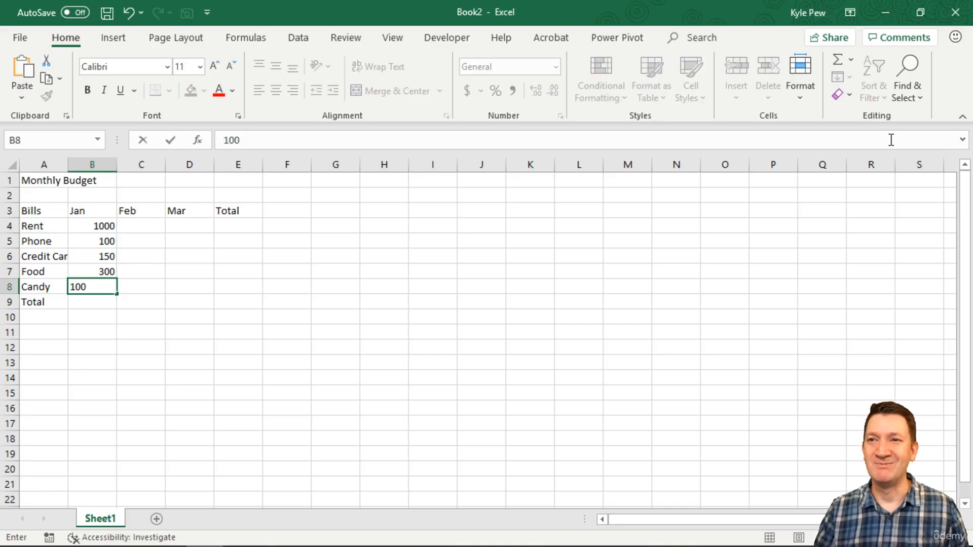
key("Right")
Fill the Feb column in C4 to C8 with 1000, 125, 200, 275 and 100.
key("Up")
key("Up")
key("Up")
key("Up")
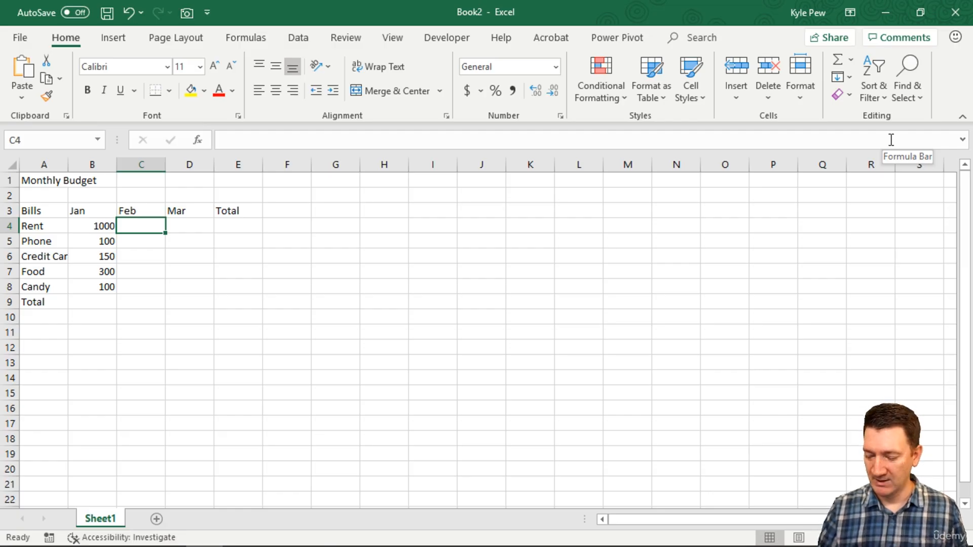
type("1000")
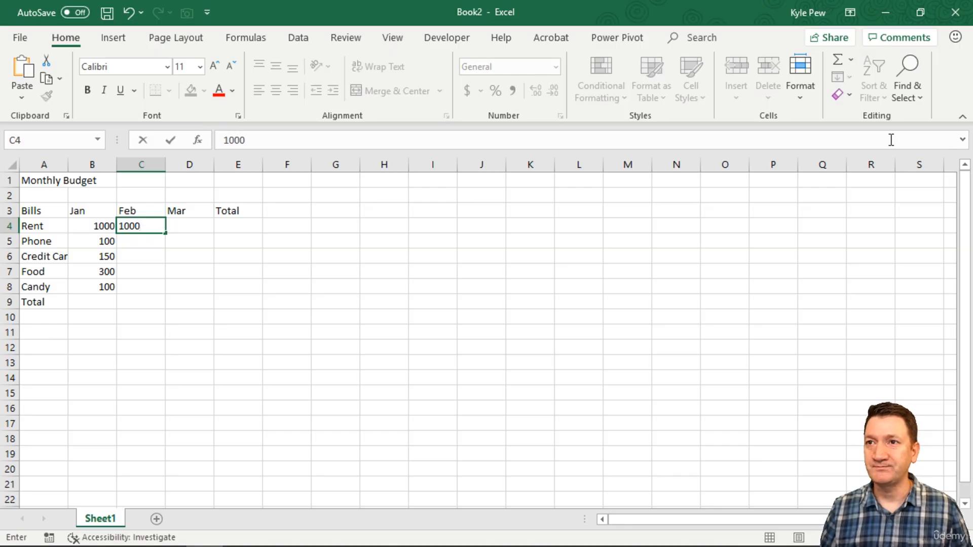
key("Return")
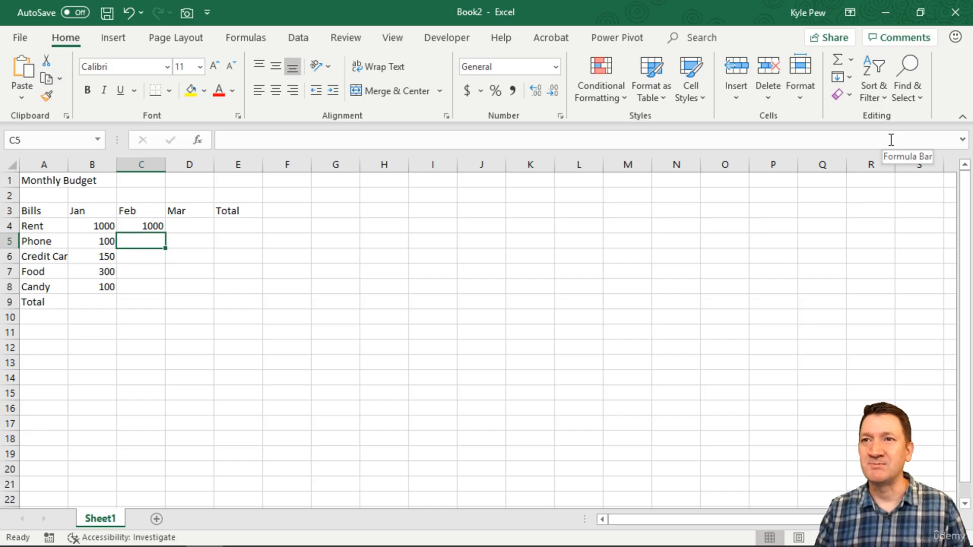
type("125")
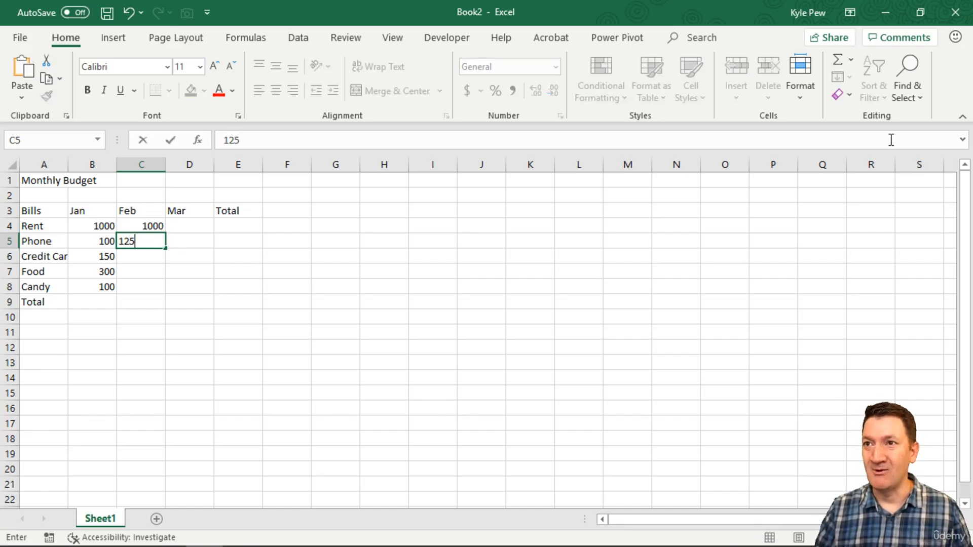
key("Return")
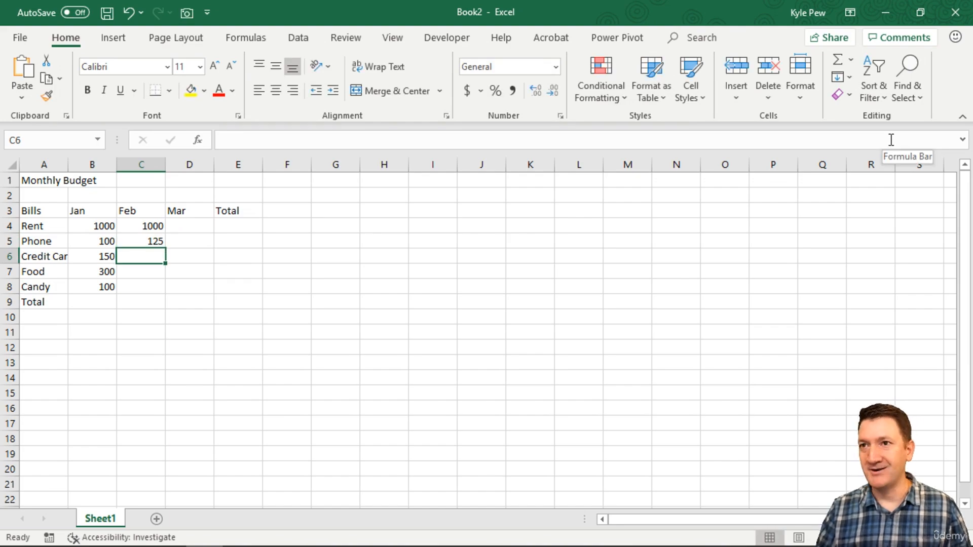
type("200")
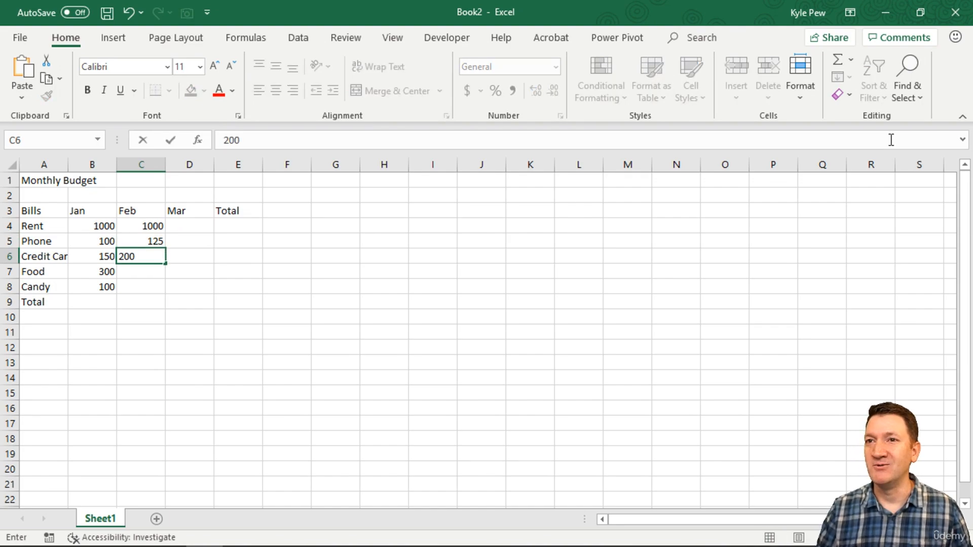
key("Return")
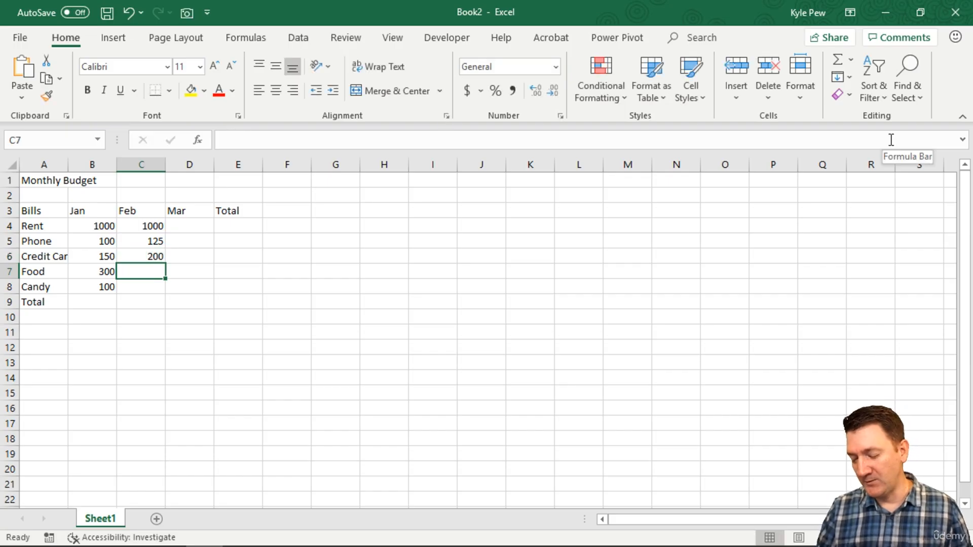
type("275")
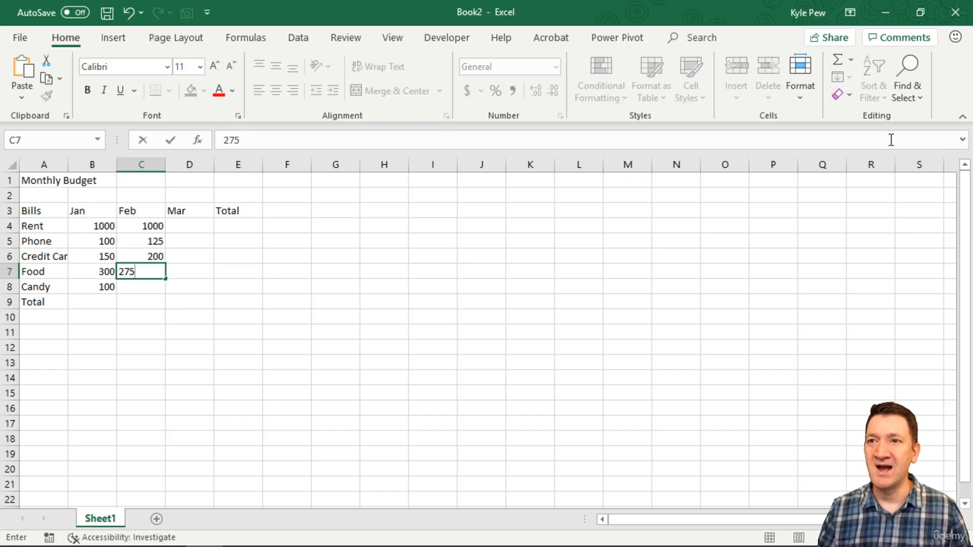
key("Return")
type("100")
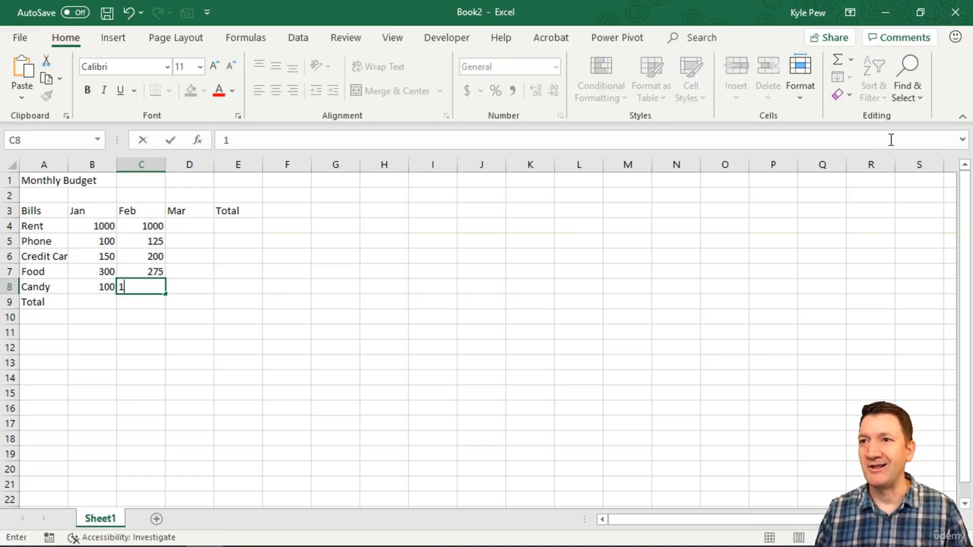
key("Tab")
Fill the Mar column in D4 to D8 with 1000, 100, 175, 350 and 125.
key("Up")
key("Up")
key("Up")
key("Up")
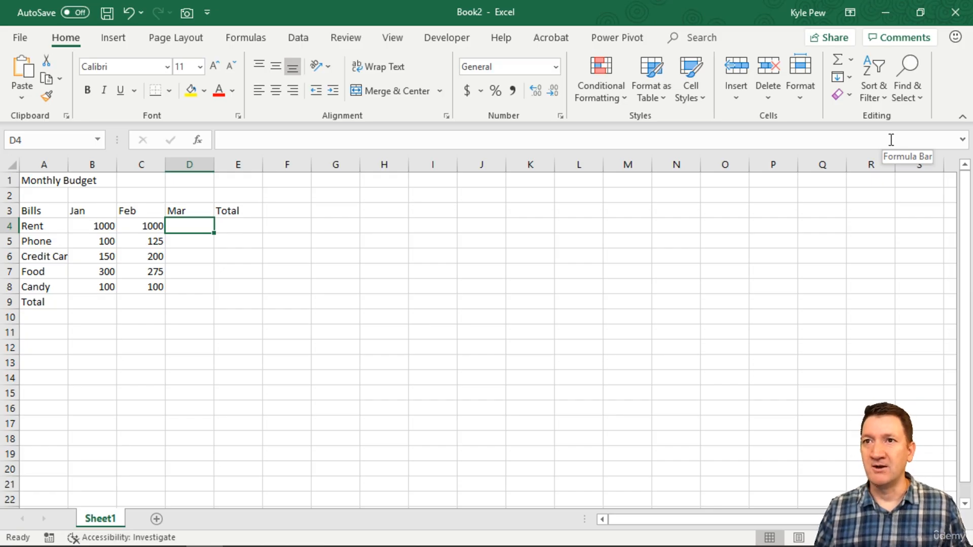
type("1000")
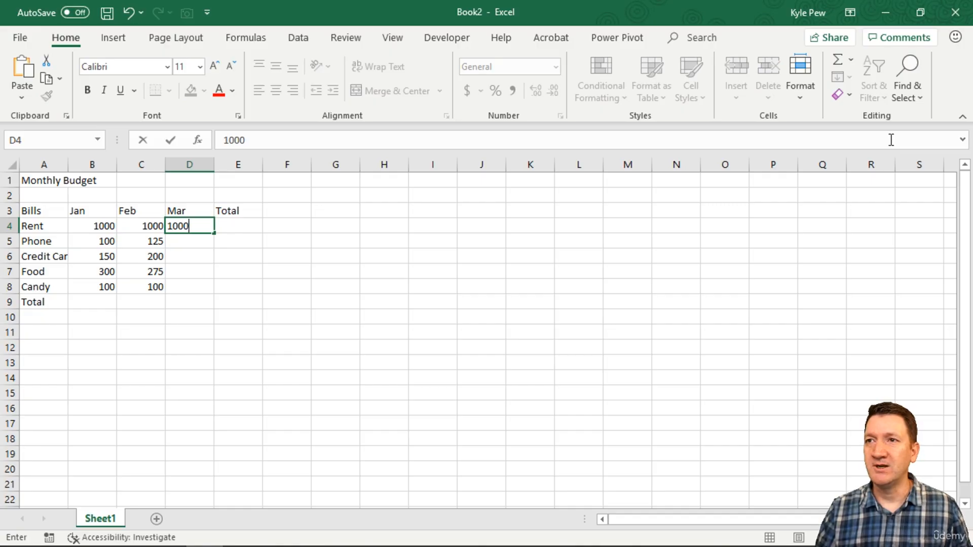
key("Return")
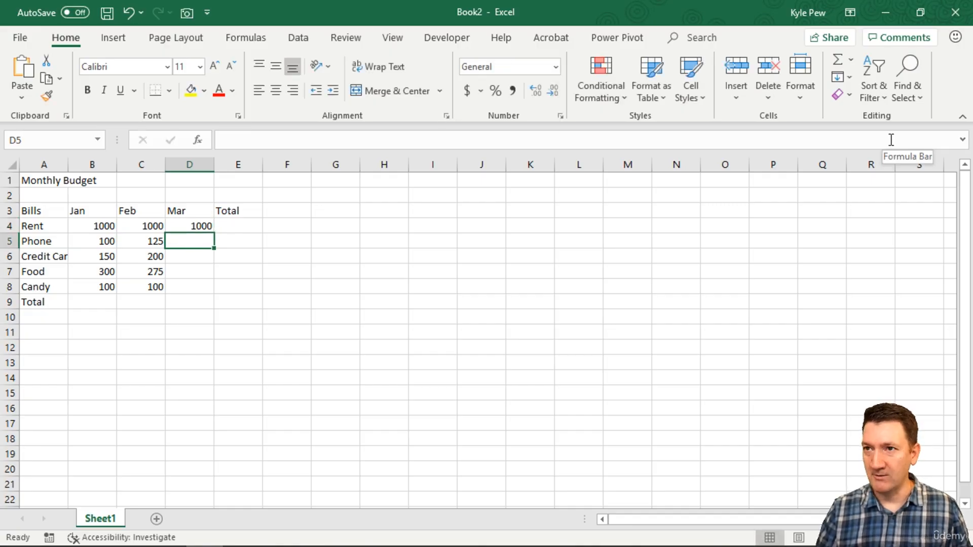
type("100")
key("Return")
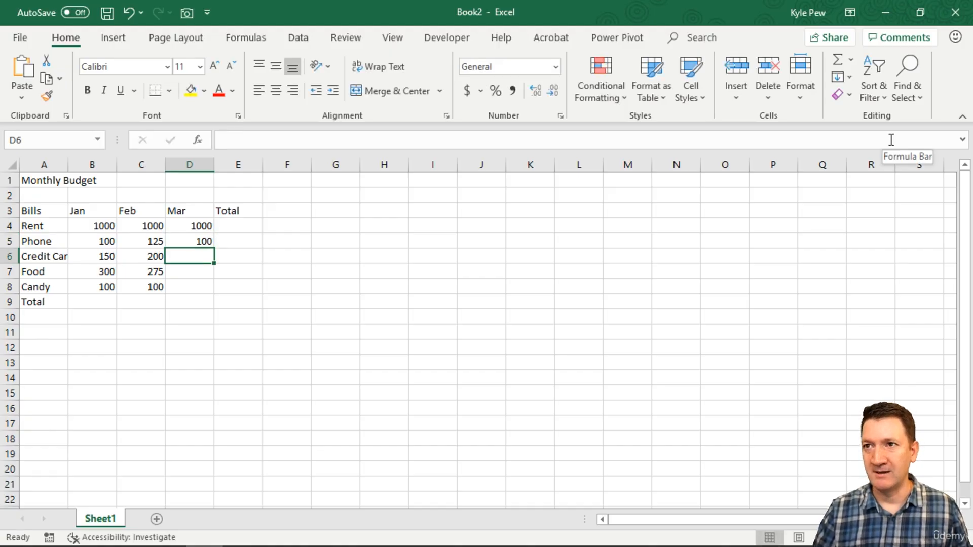
type("175")
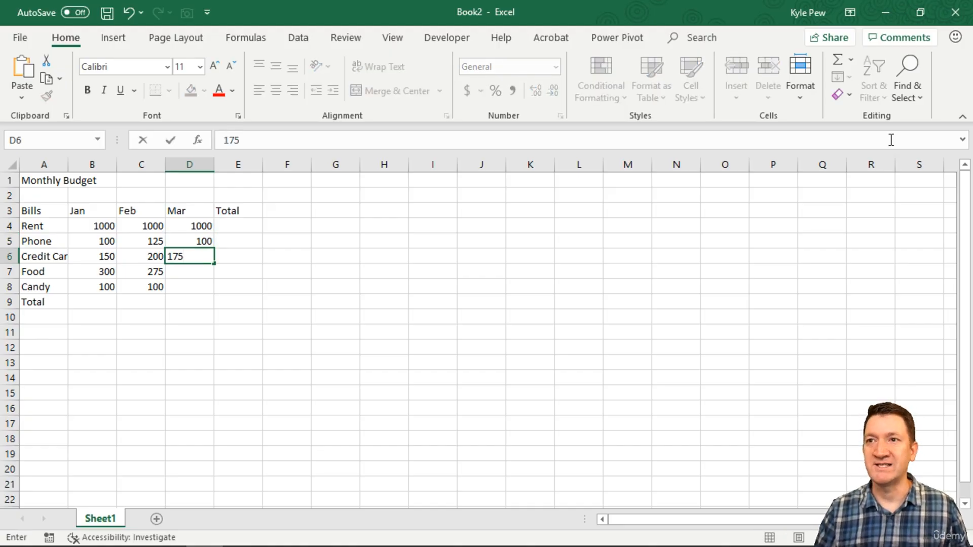
key("Return")
type("350")
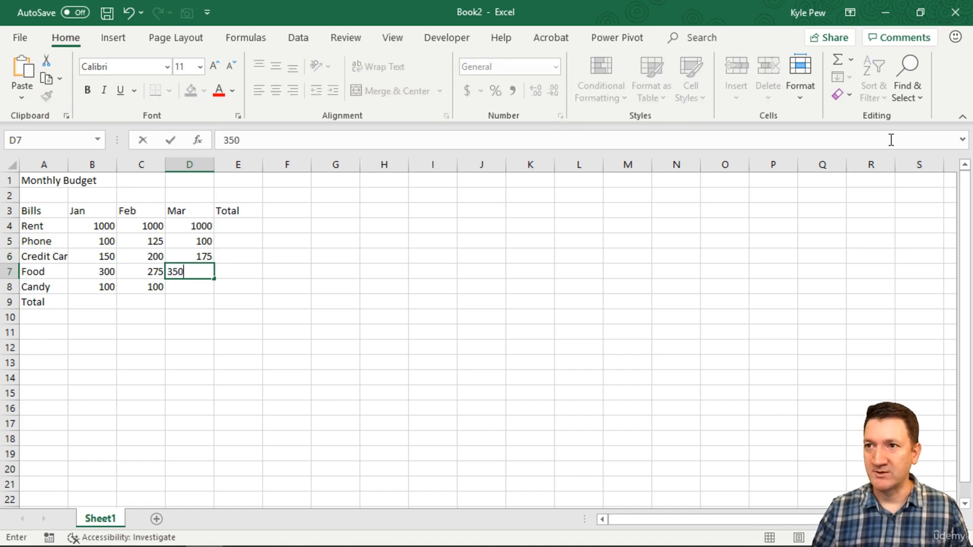
key("Return")
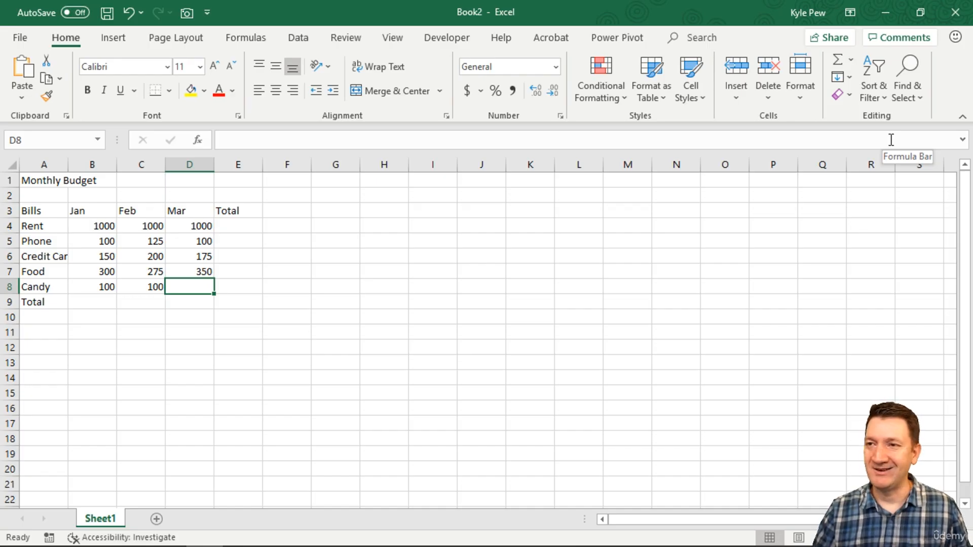
type("125")
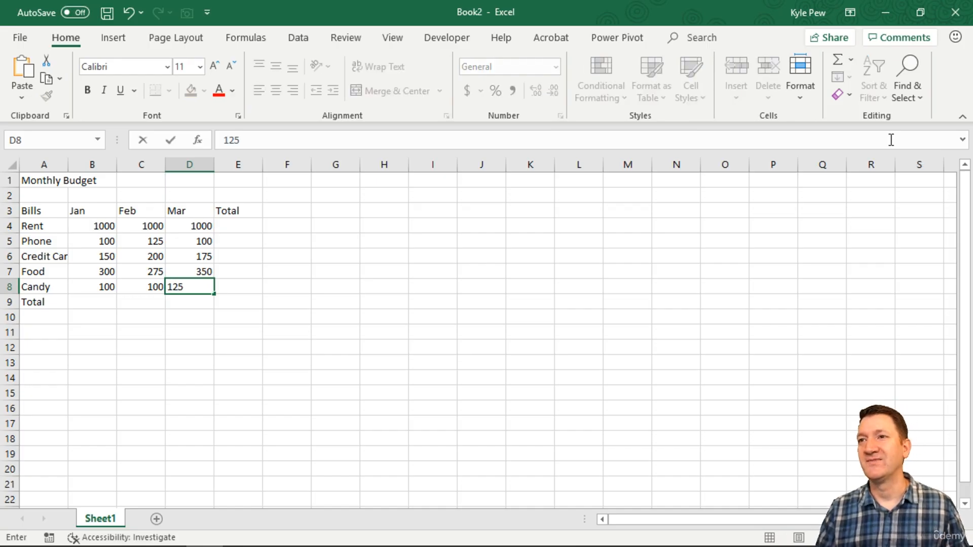
key("Return")
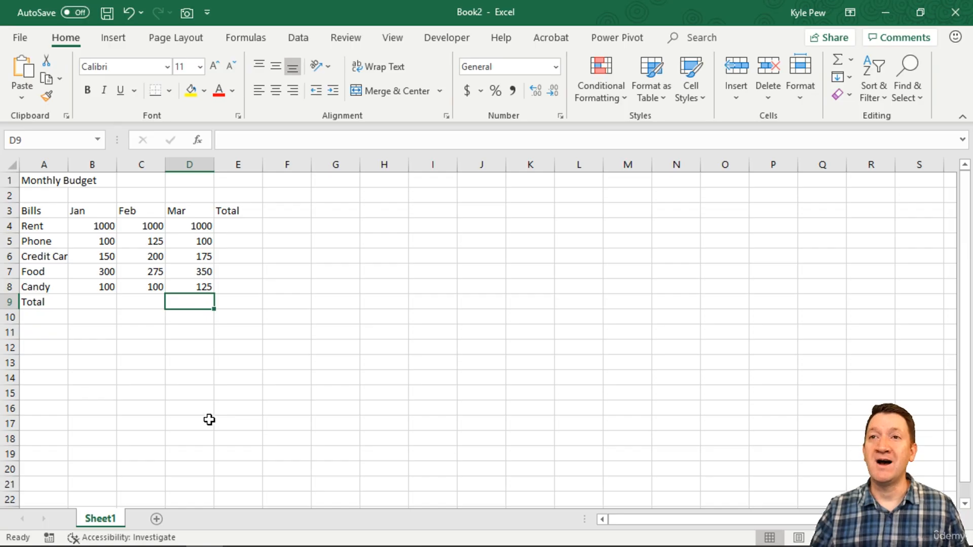
Select the bill labels, column headings and monthly amounts in turn to compare how text and numbers align in their cells.
left_click_drag(46, 210, 38, 302)
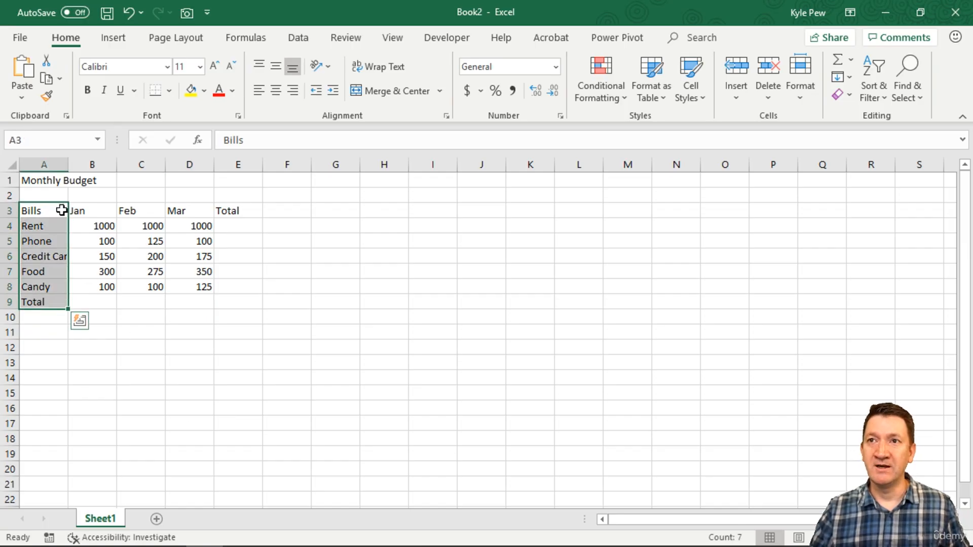
left_click_drag(76, 211, 256, 214)
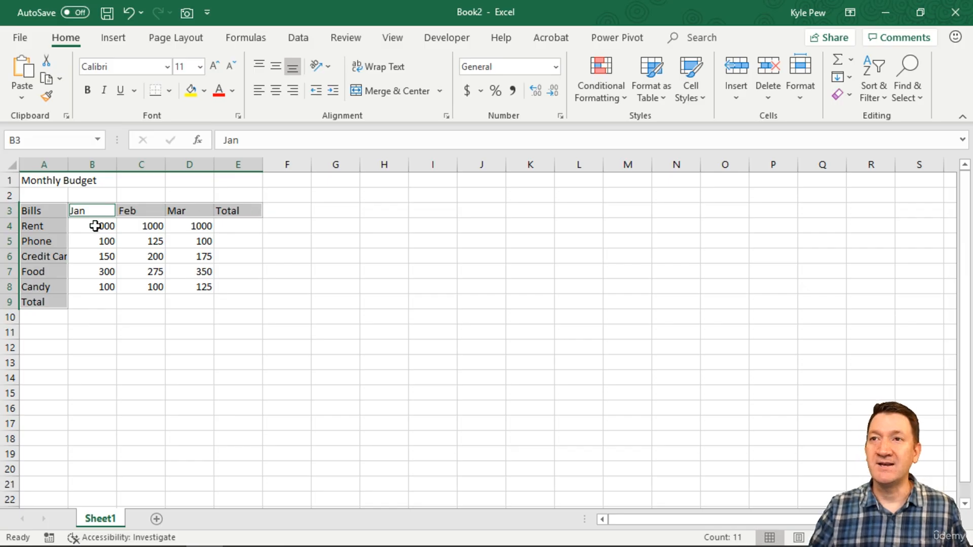
left_click_drag(94, 223, 179, 282)
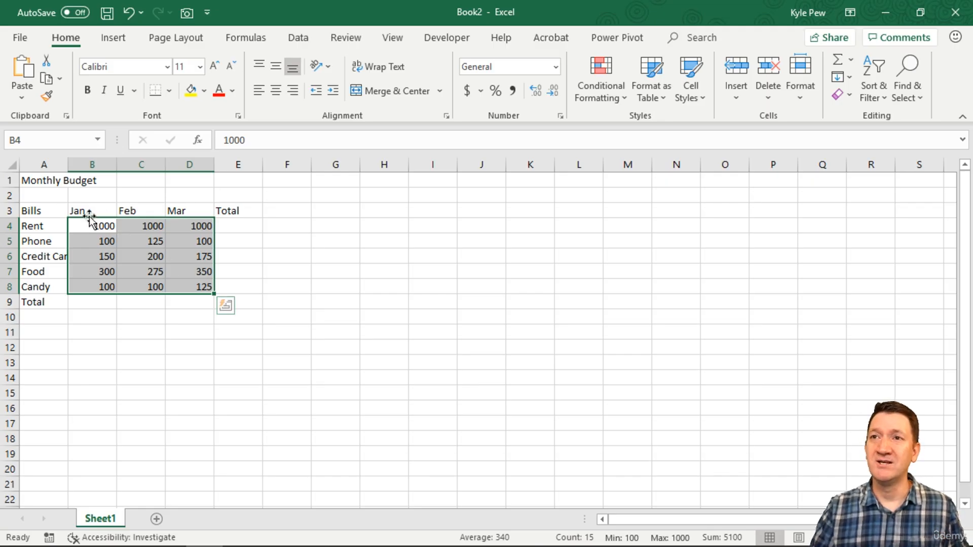
left_click_drag(46, 210, 235, 211)
left_click_drag(54, 229, 53, 296)
left_click_drag(97, 232, 172, 285)
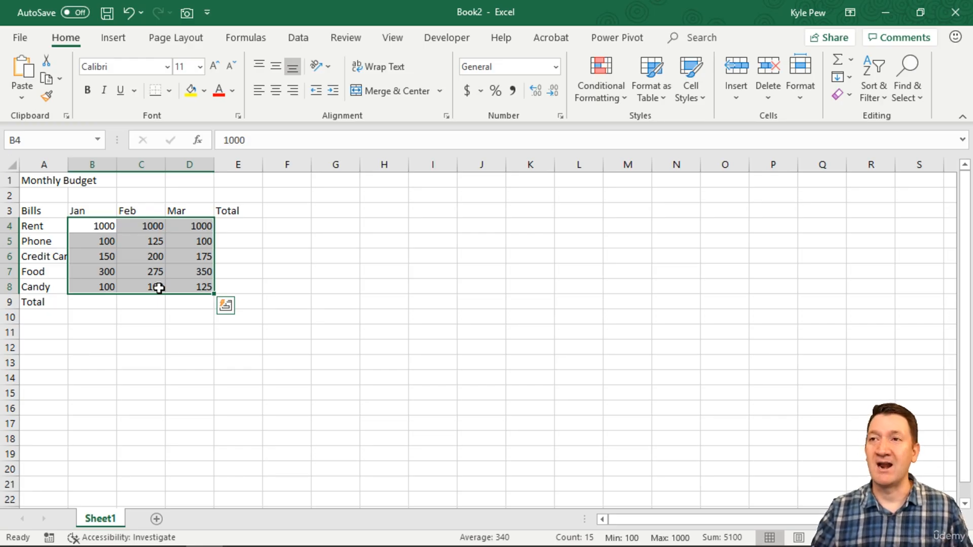
left_click_drag(109, 210, 189, 210)
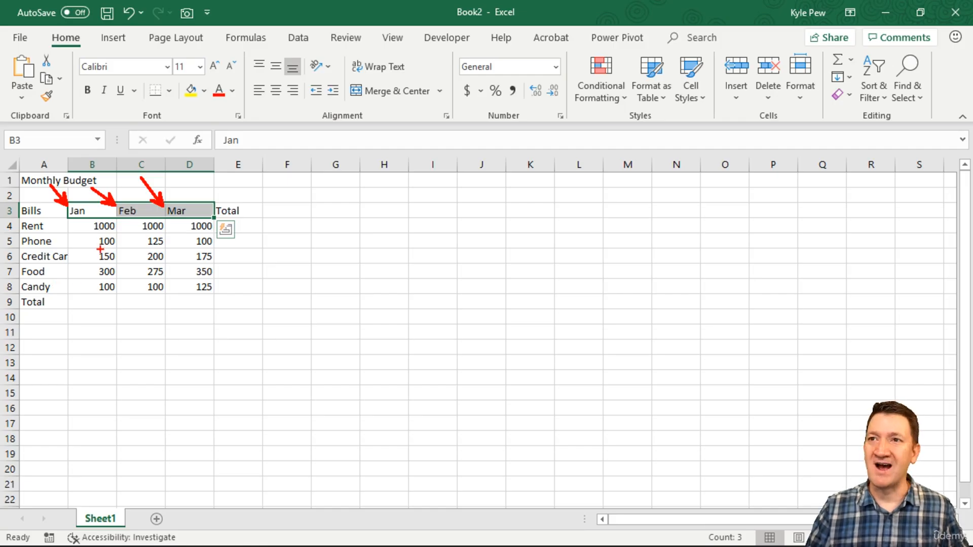
mouse_move(129, 246)
left_mouse_down()
mouse_move(118, 233)
mouse_move(125, 306)
left_mouse_up()
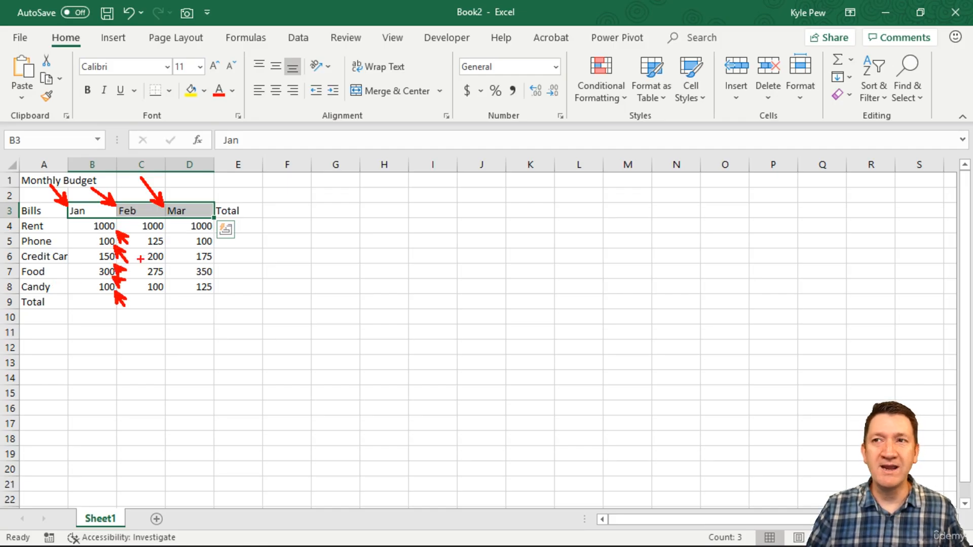
left_click_drag(166, 231, 177, 300)
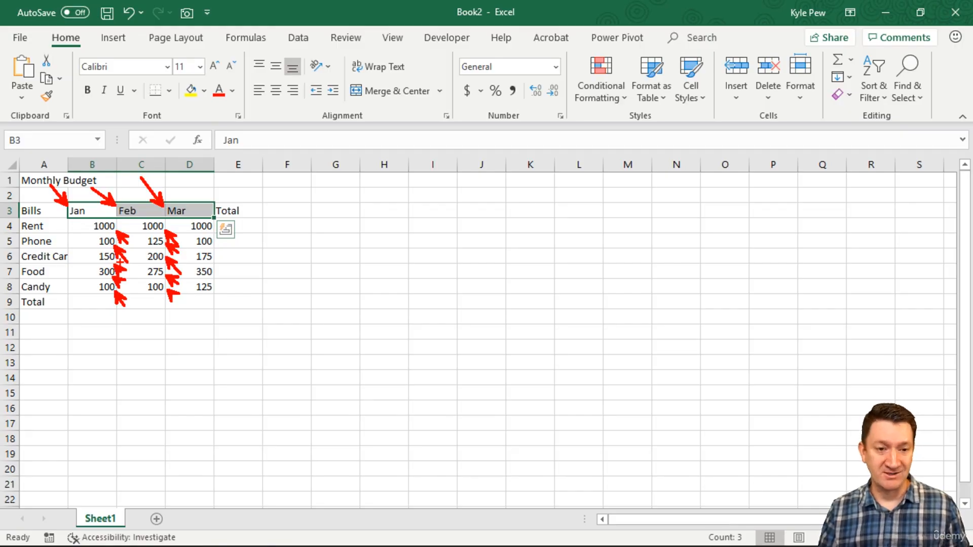
key("Escape")
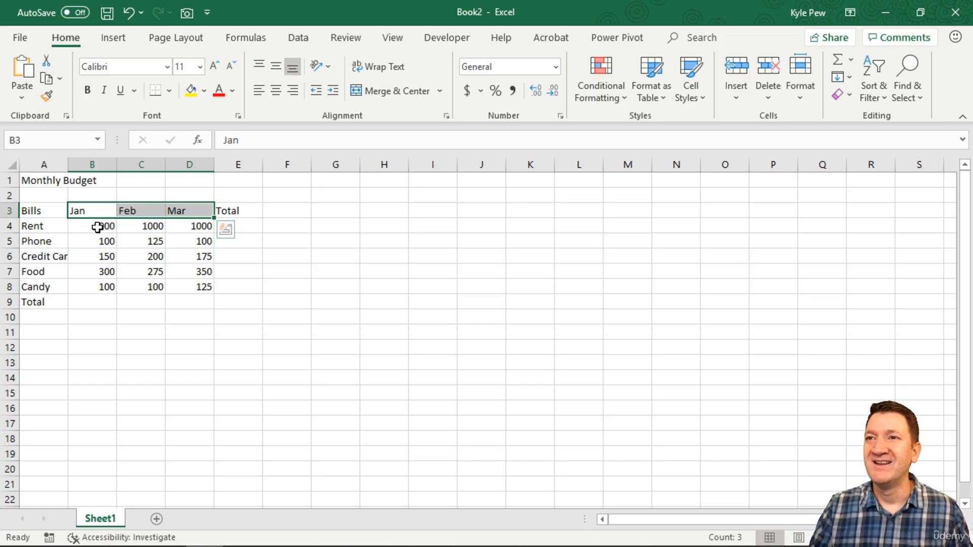
Change the January Rent amount in B4 to 1000.55 and the January Phone amount in B5 to 100.25.
left_click(92, 227)
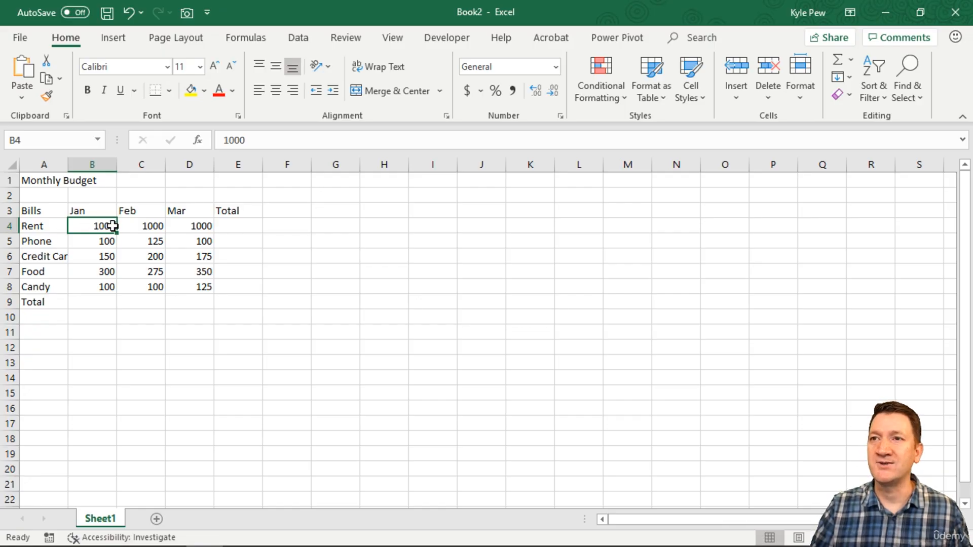
double_click(104, 227)
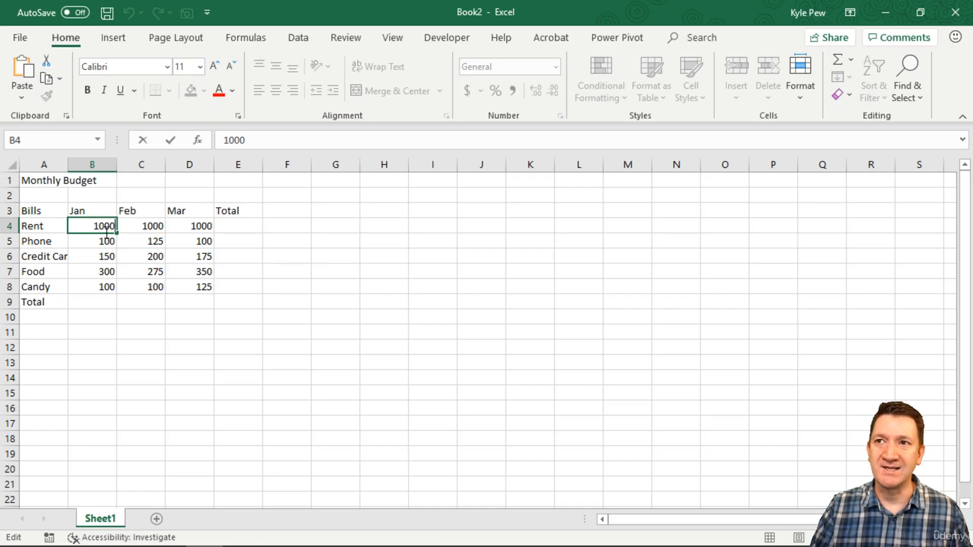
type(".")
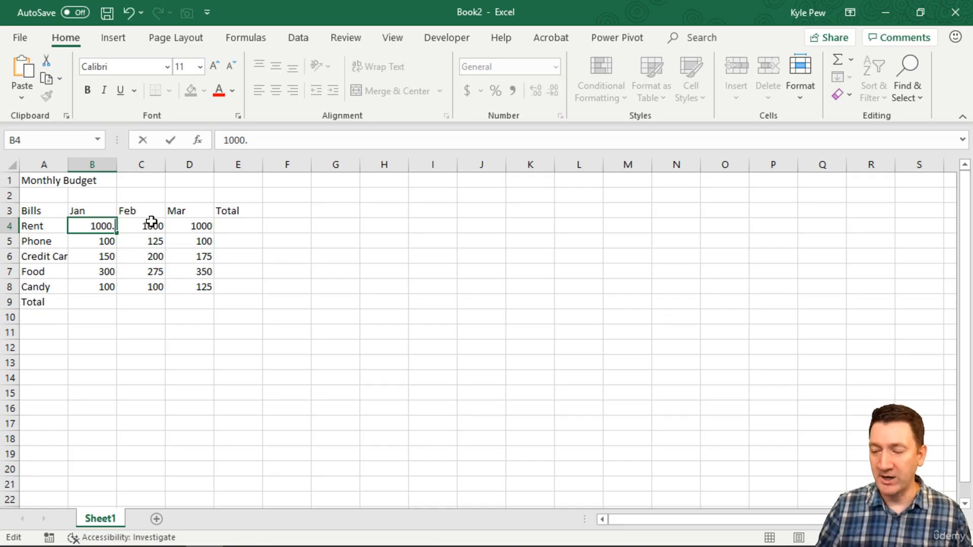
type("55")
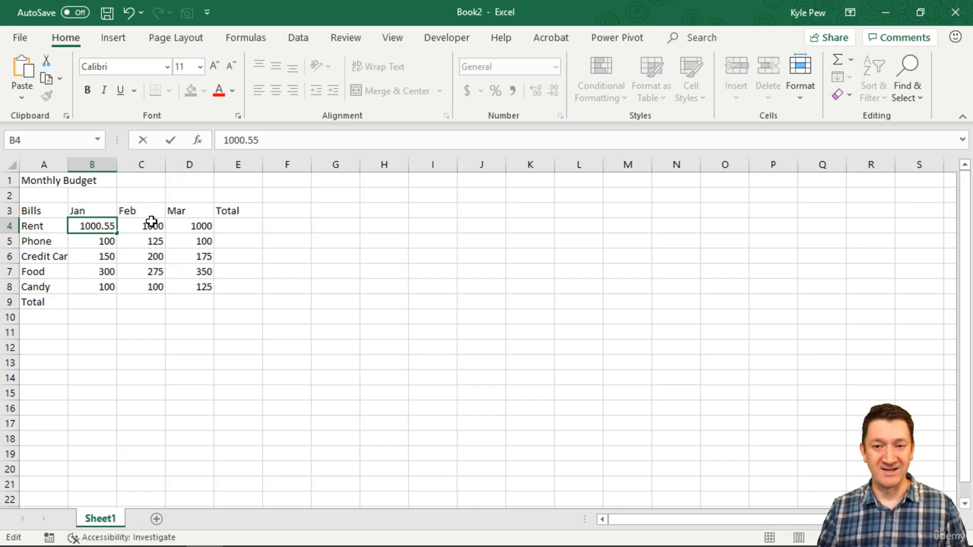
key("Return")
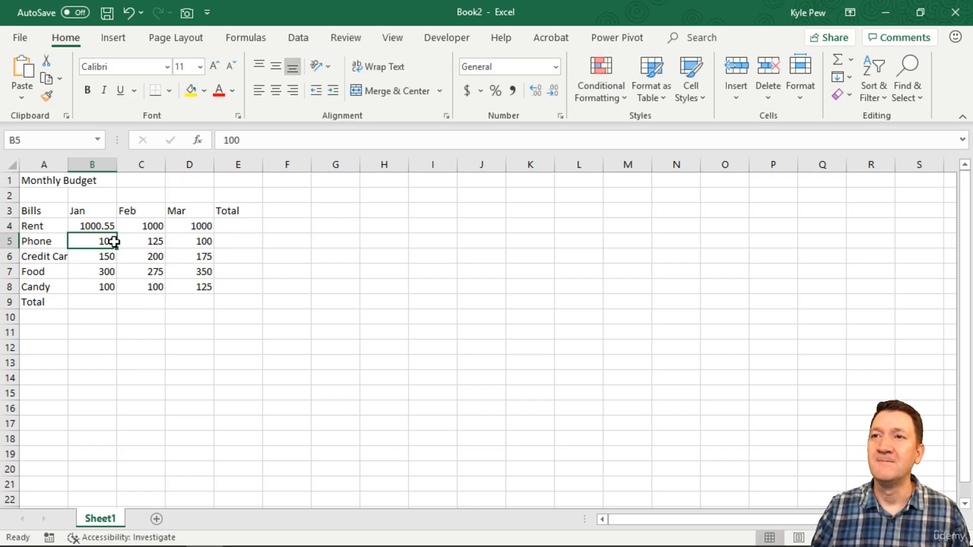
key("F2")
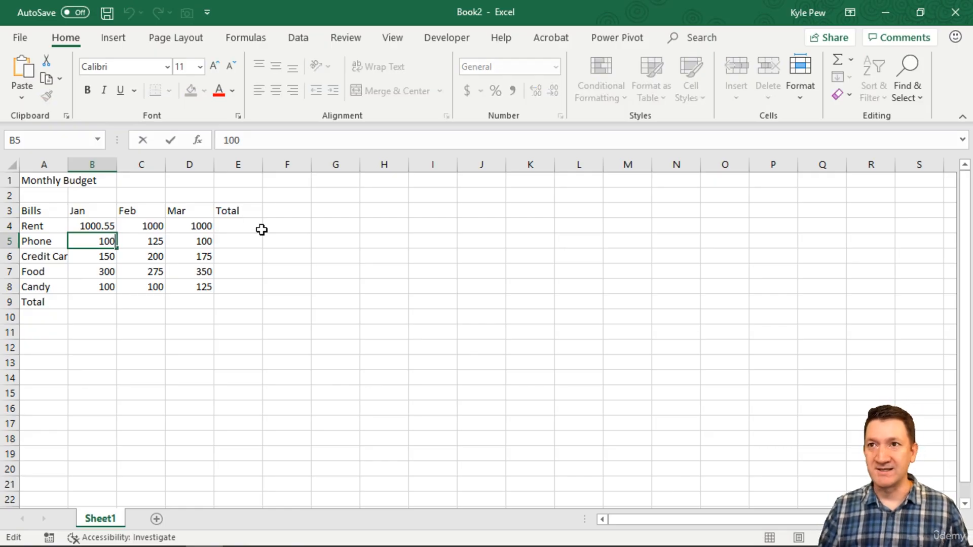
type(".25")
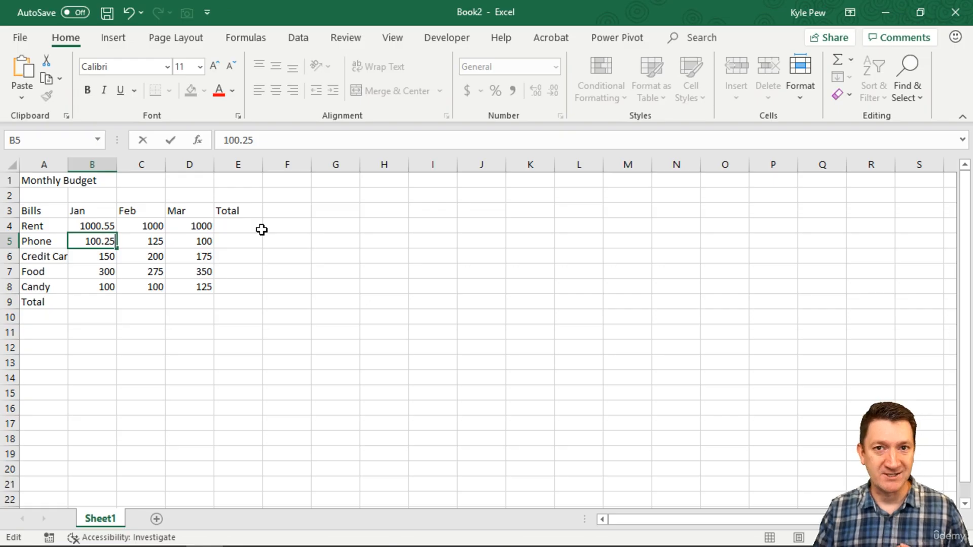
key("Return")
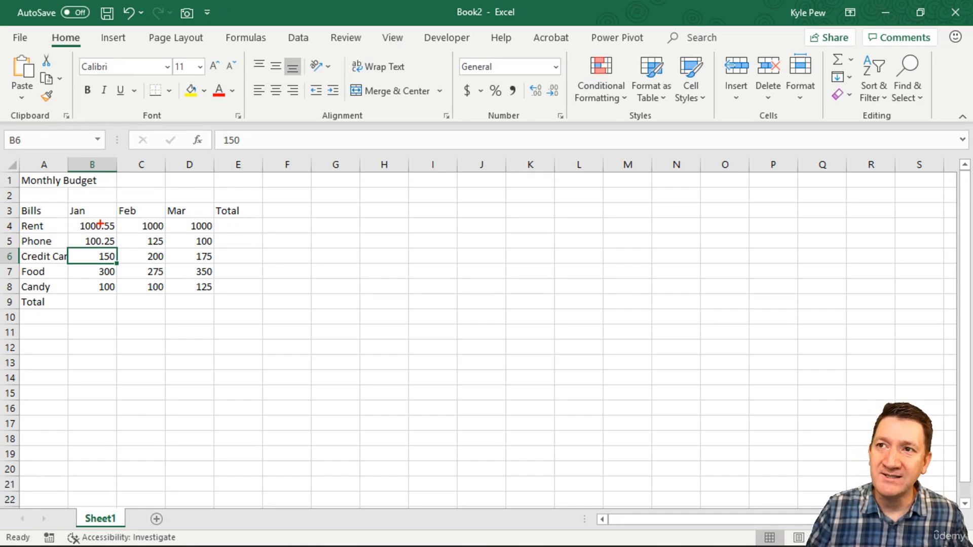
left_click_drag(102, 219, 102, 243)
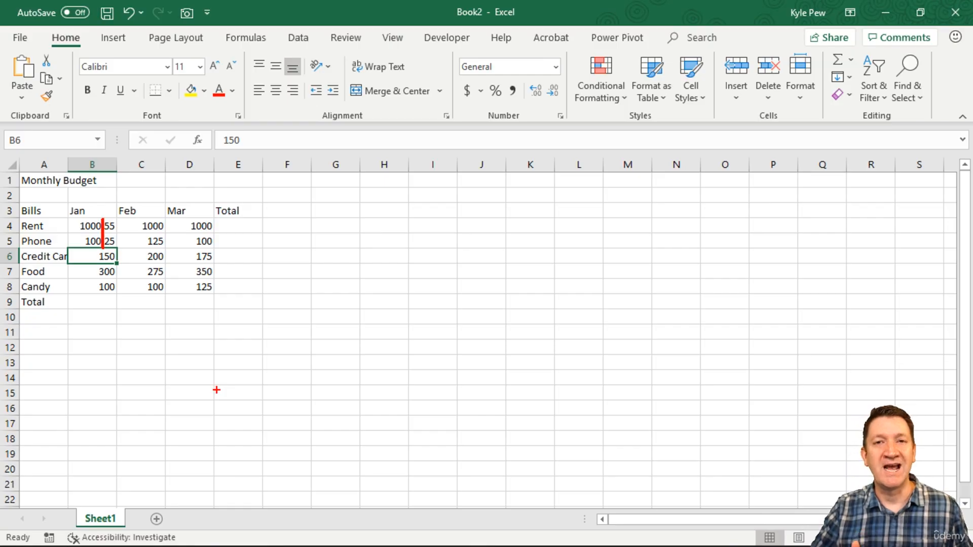
key("Escape")
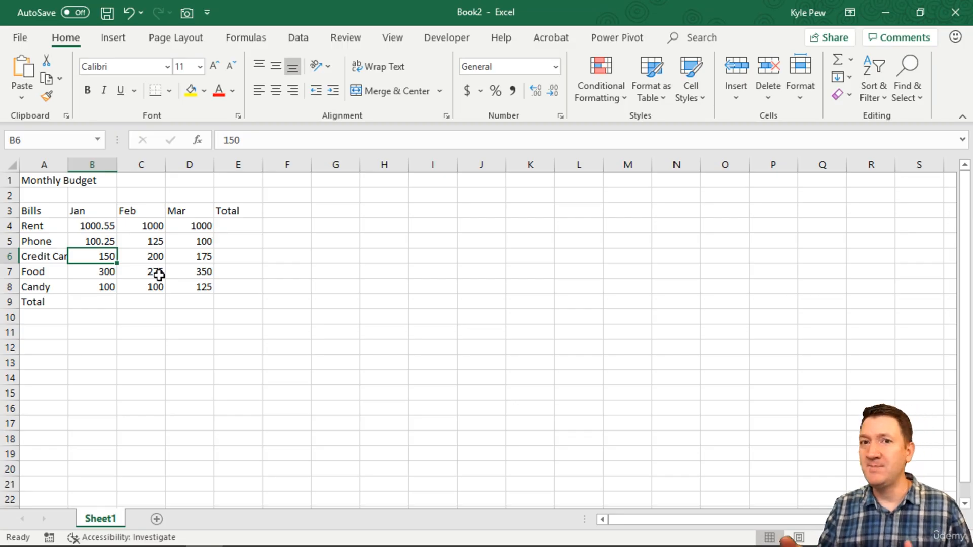
Left-align the January Rent and Phone amounts in B4 and B5.
left_click_drag(91, 224, 94, 241)
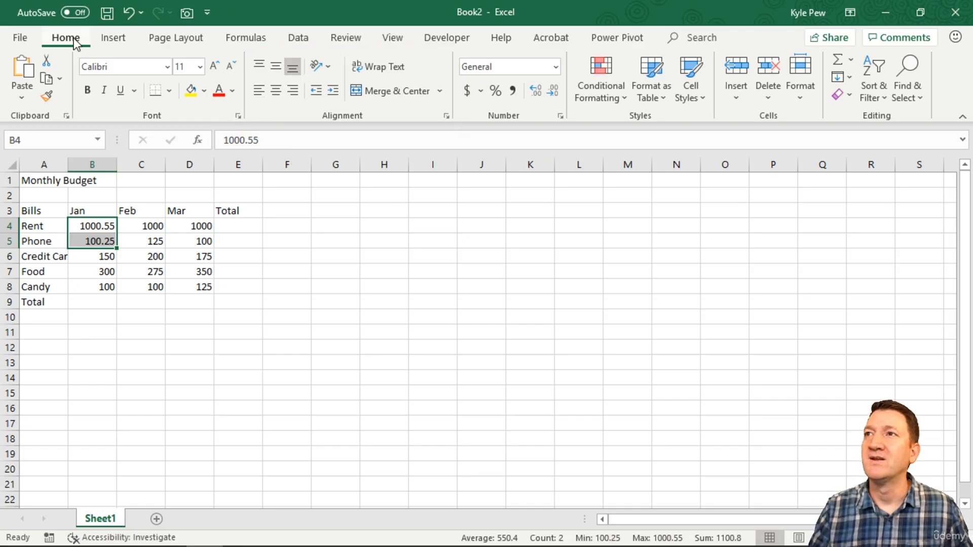
left_click(259, 91)
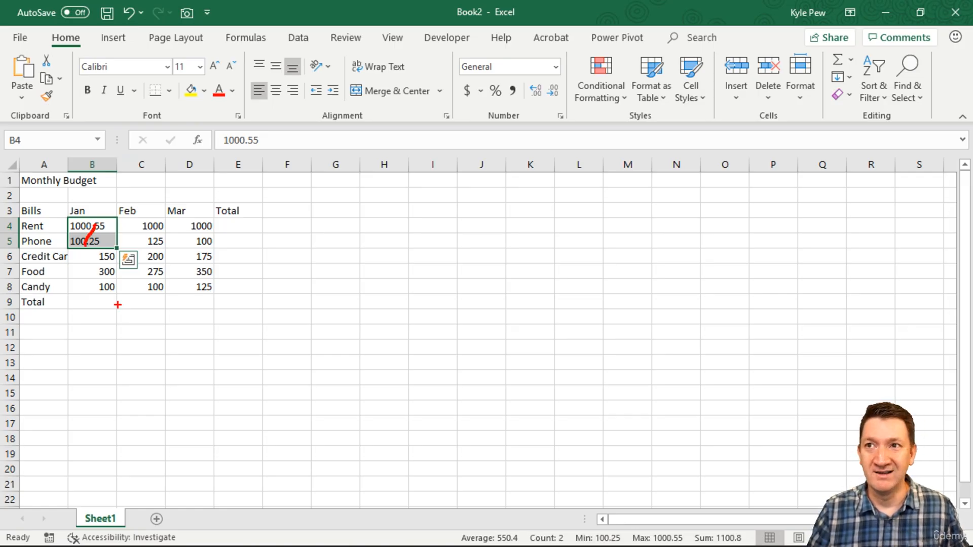
mouse_move(85, 243)
left_mouse_down()
mouse_move(97, 282)
mouse_move(86, 312)
mouse_move(87, 443)
mouse_move(78, 448)
left_mouse_up()
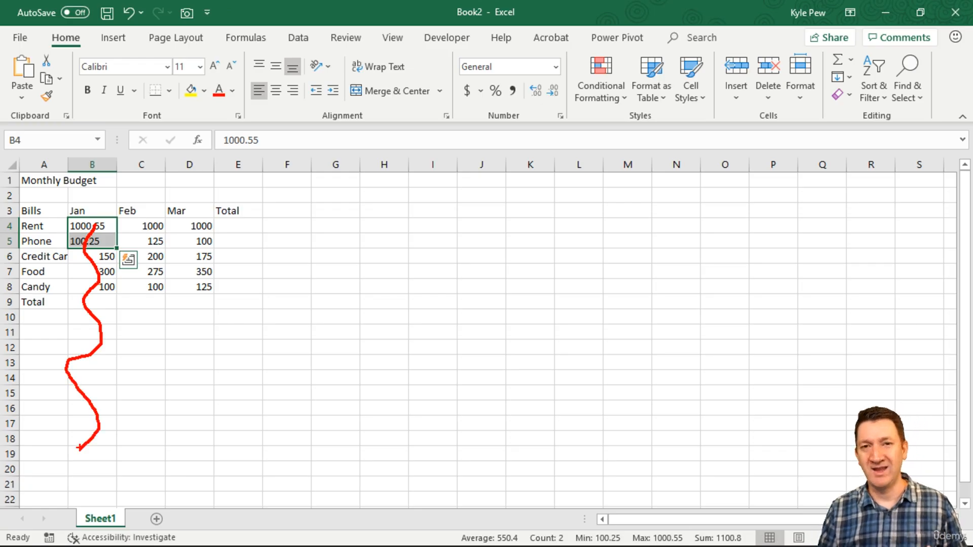
key("Escape")
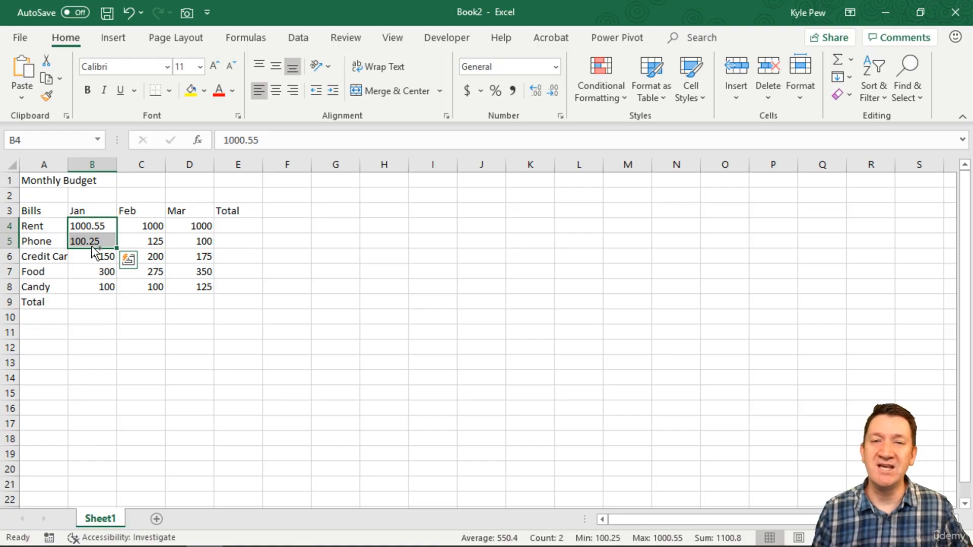
Undo the left alignment and both decimal edits of the January Rent and Phone amounts.
key("ctrl+z")
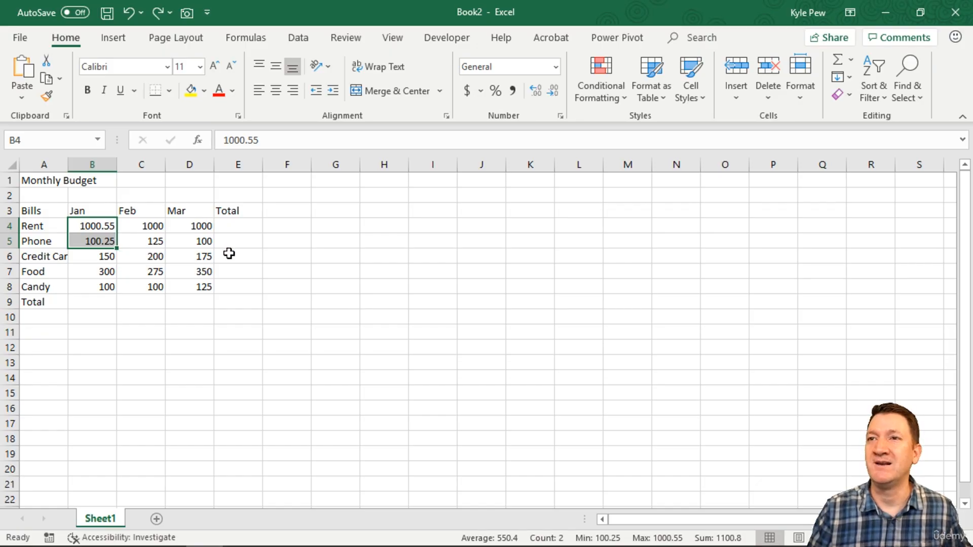
key("ctrl+z")
key("ctrl+z")
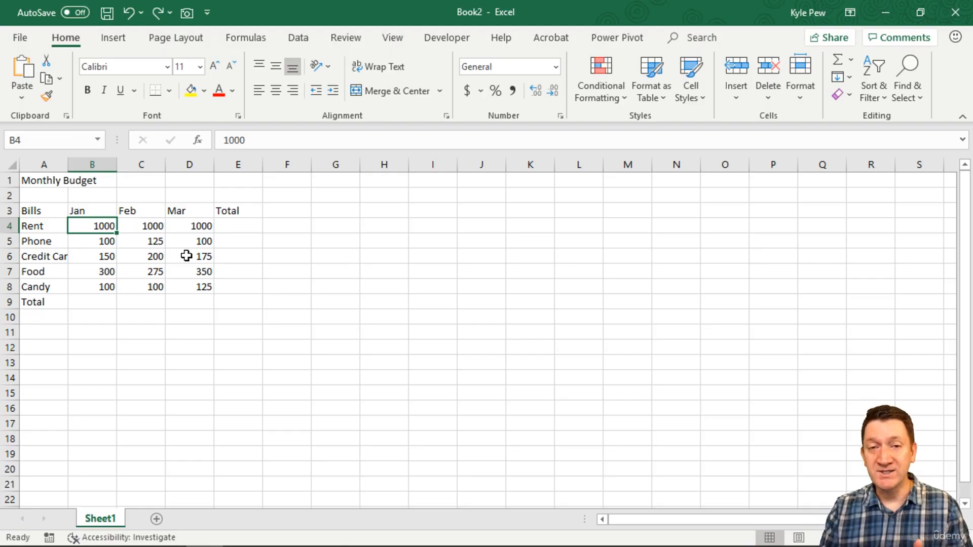
Try left alignment on the January amounts in B4 to B8 and undo it.
left_click_drag(90, 227, 98, 283)
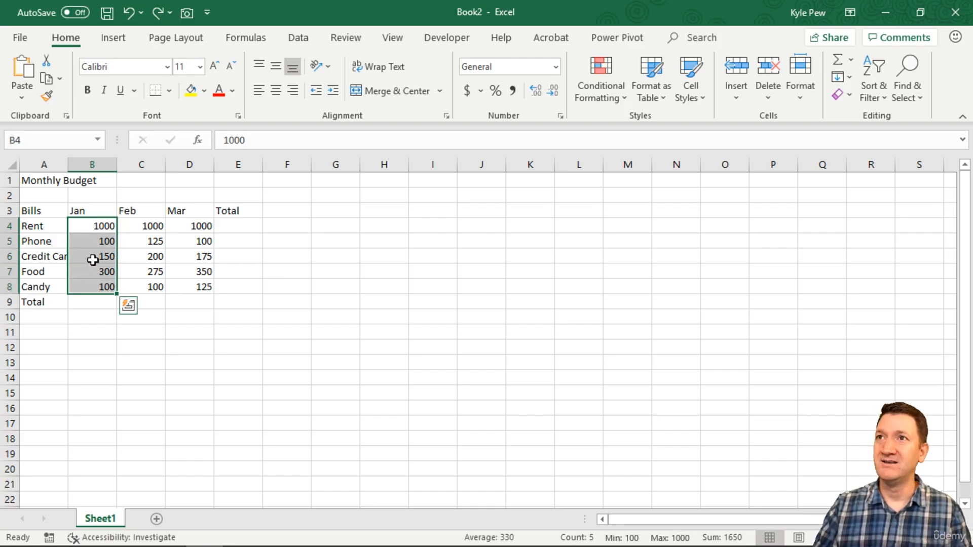
left_click(258, 91)
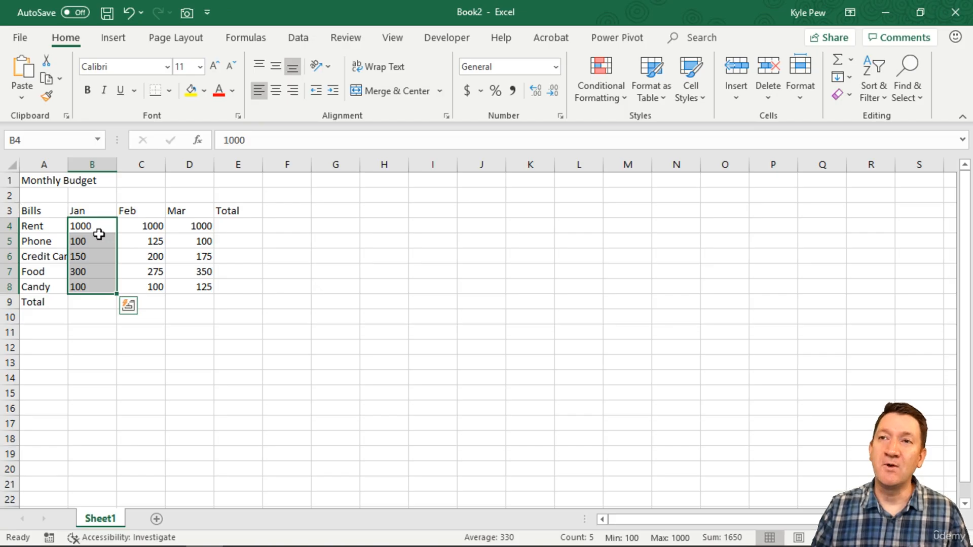
left_click(142, 237)
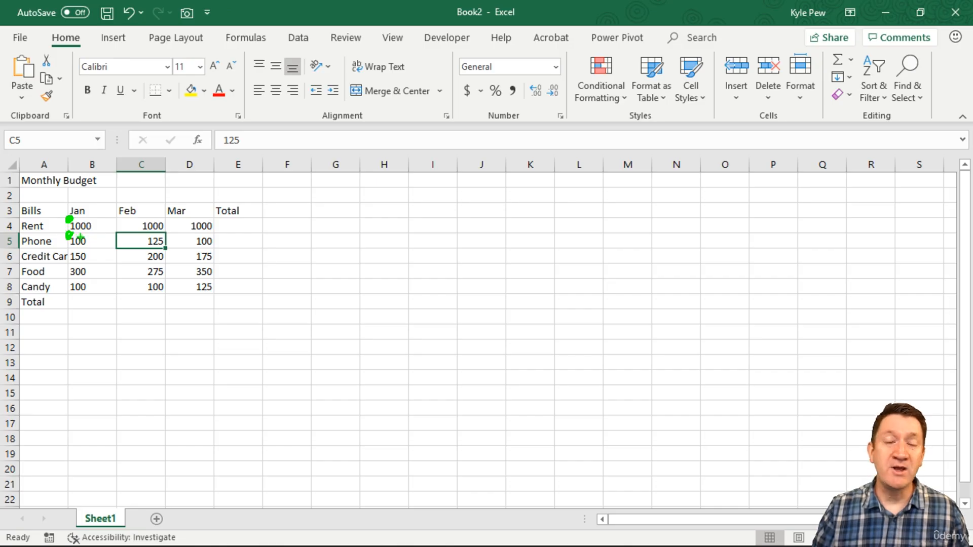
left_click(98, 244)
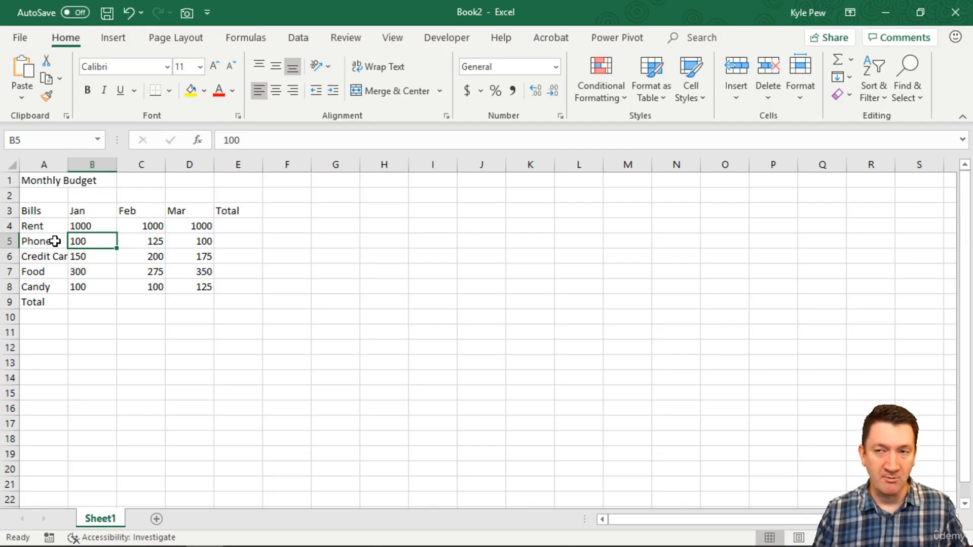
key("ctrl+z")
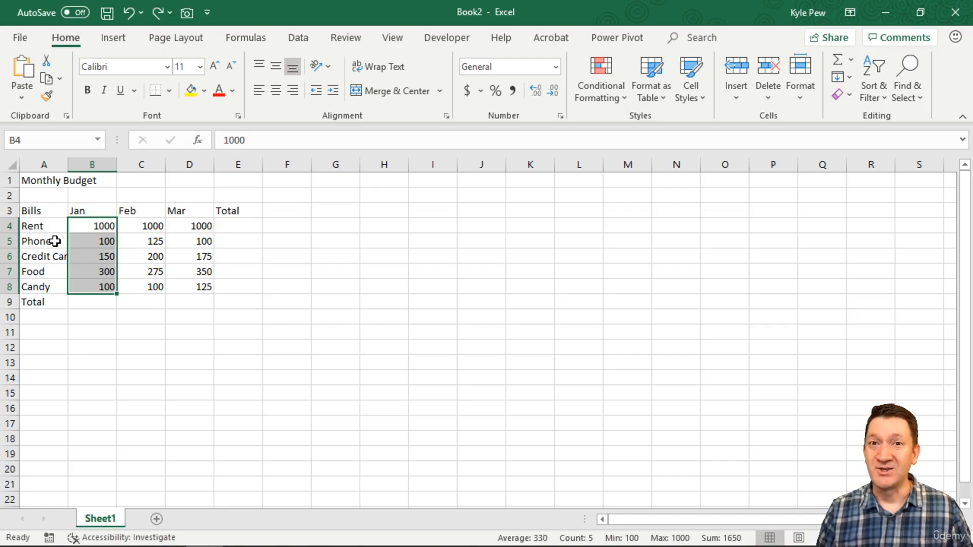
Select the row 3 headings and the monthly amounts in B4 to D8 in turn to compare text and number alignment.
left_click(77, 223)
left_click_drag(51, 215, 238, 210)
left_click_drag(99, 226, 189, 282)
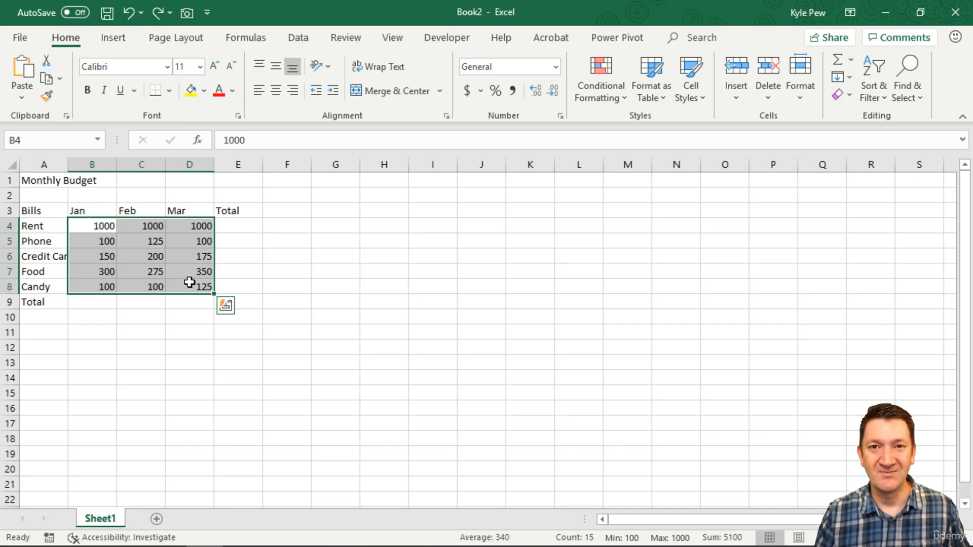
key("Up")
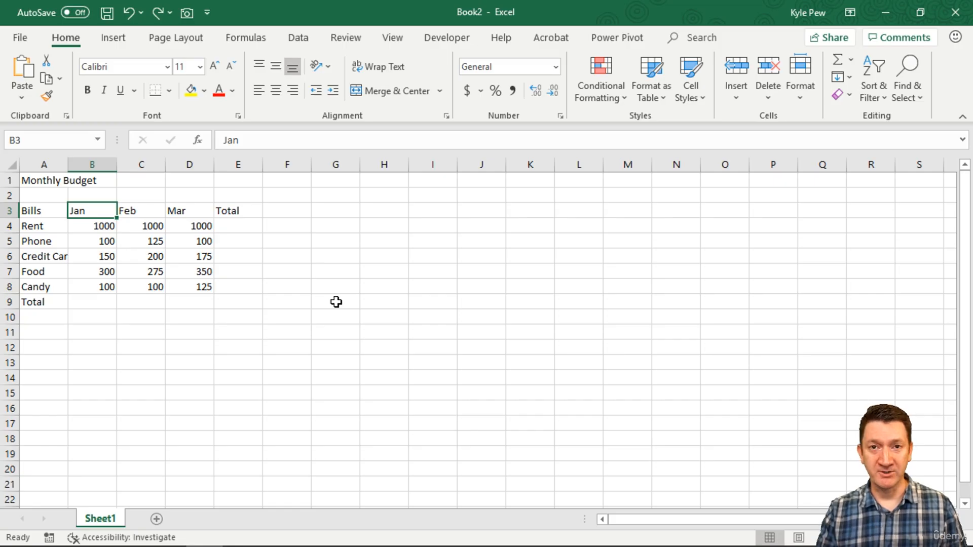
left_click_drag(43, 212, 238, 211)
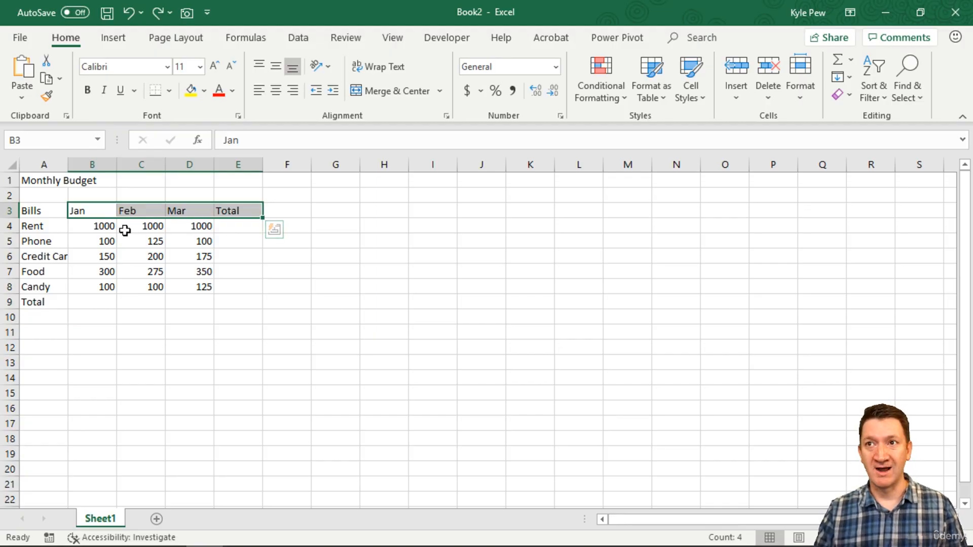
left_click_drag(101, 227, 179, 286)
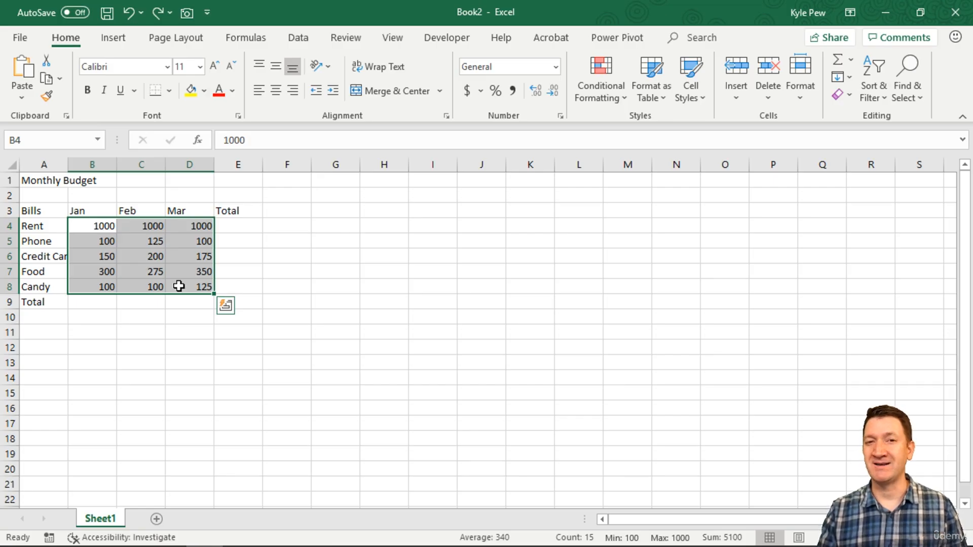
left_click_drag(108, 211, 182, 212)
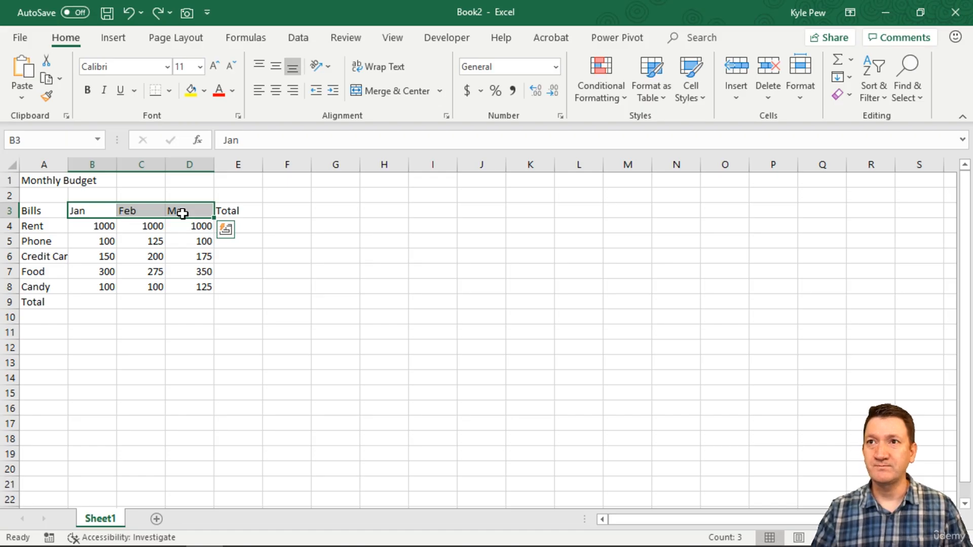
Change the Jan column heading in B3 to Jan-2016.
left_click(84, 210)
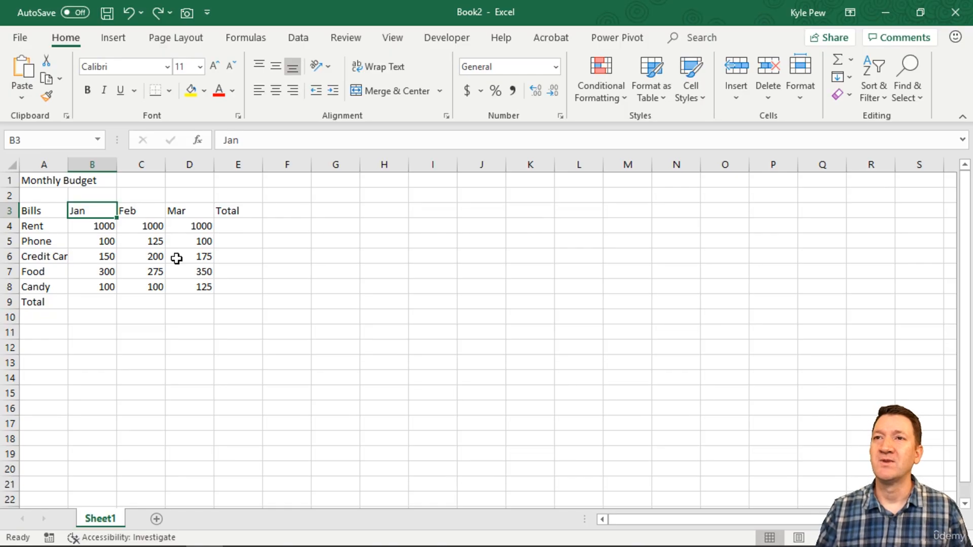
double_click(94, 212)
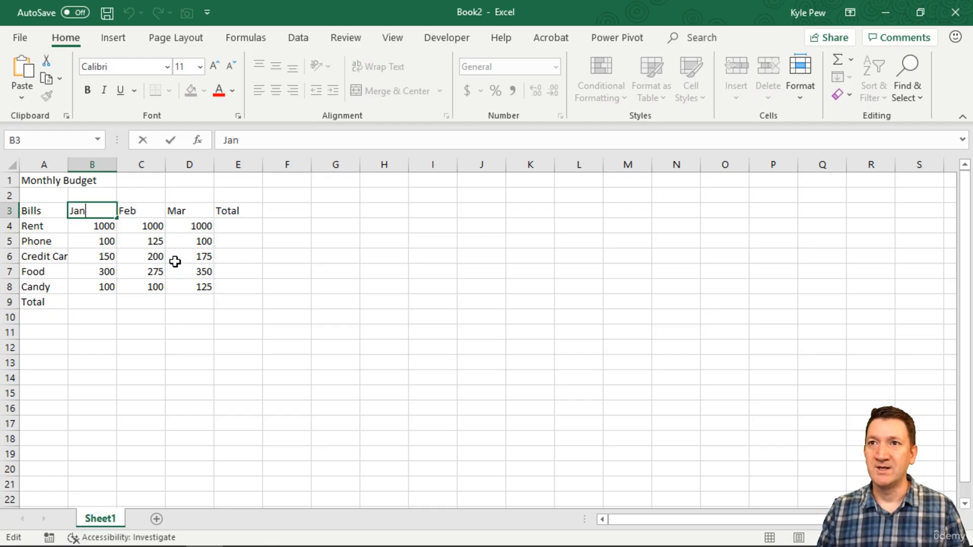
type("-2016")
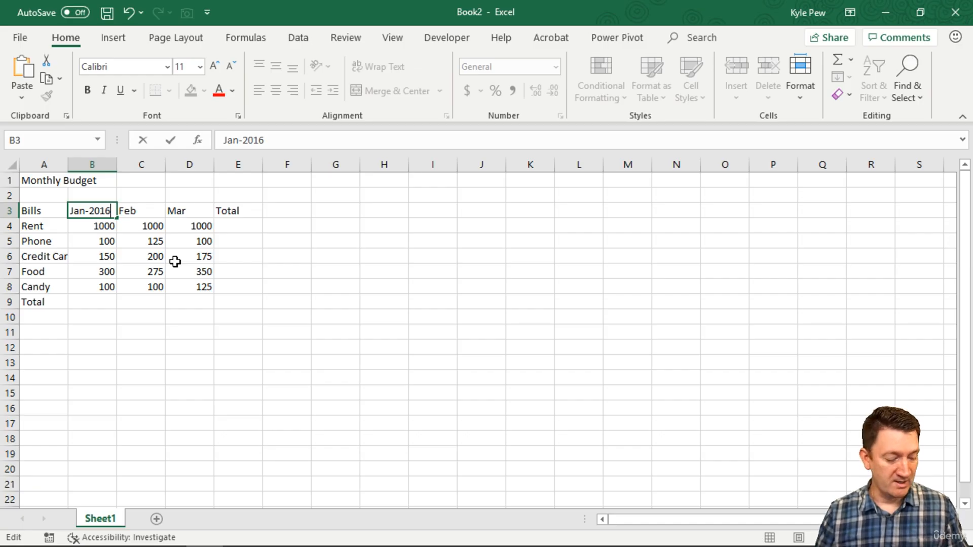
key("Tab")
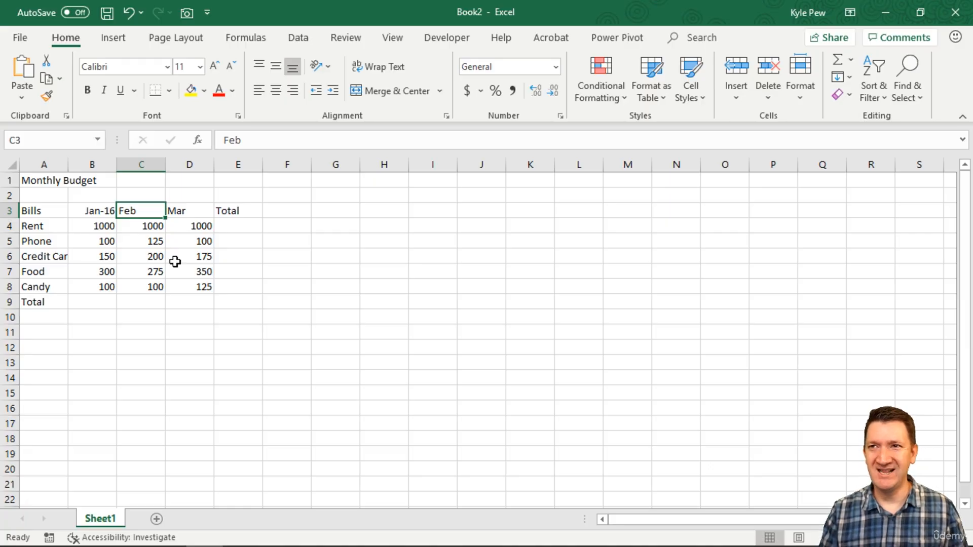
Change the Feb column heading in C3 to Feb-2019.
double_click(147, 210)
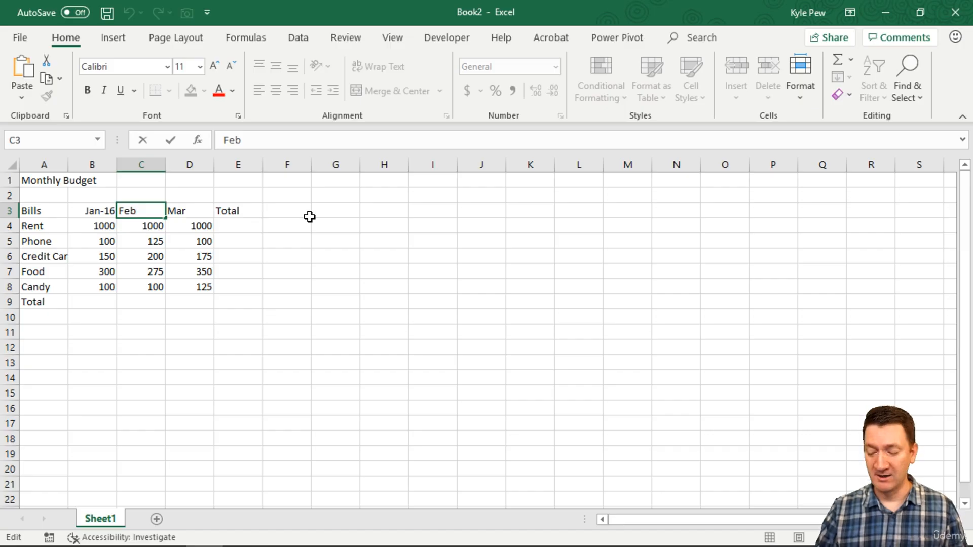
type("-2016")
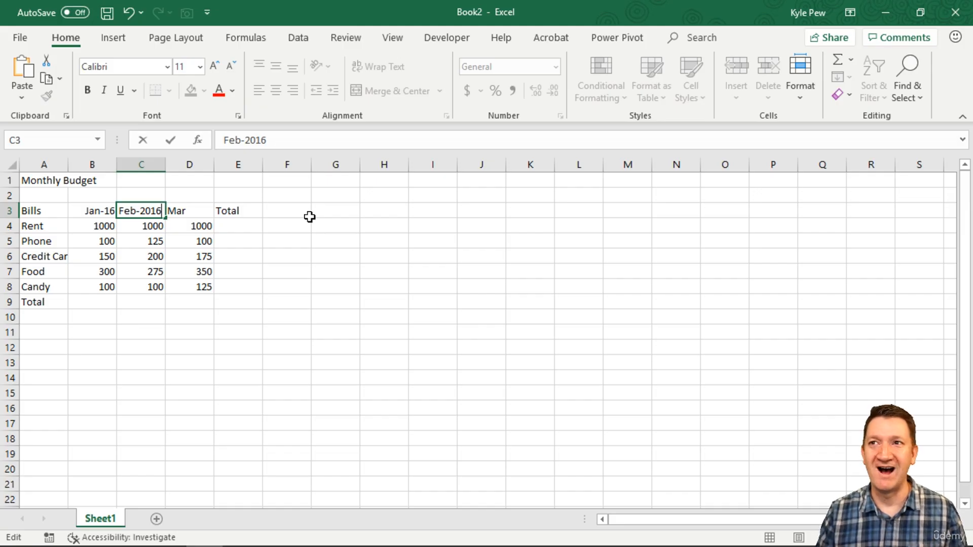
key("BackSpace")
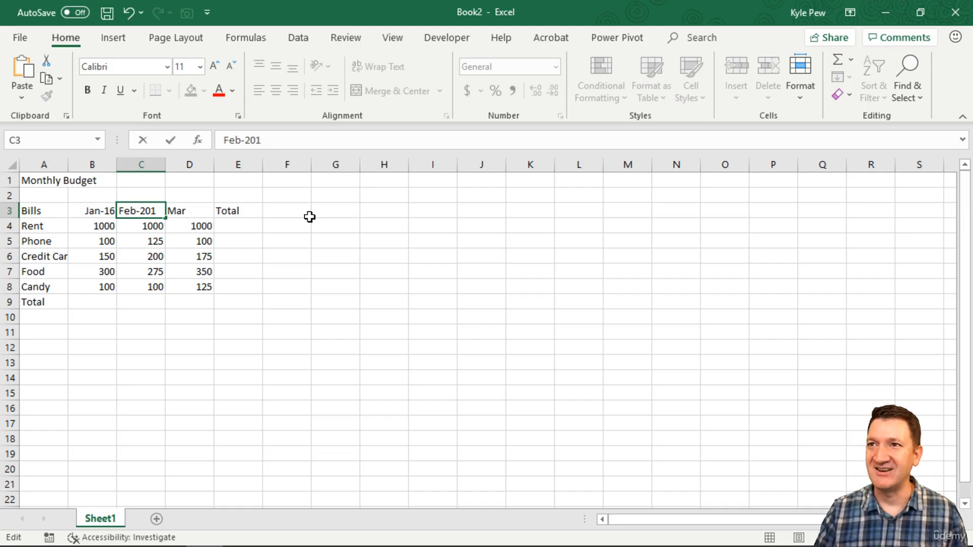
type("9")
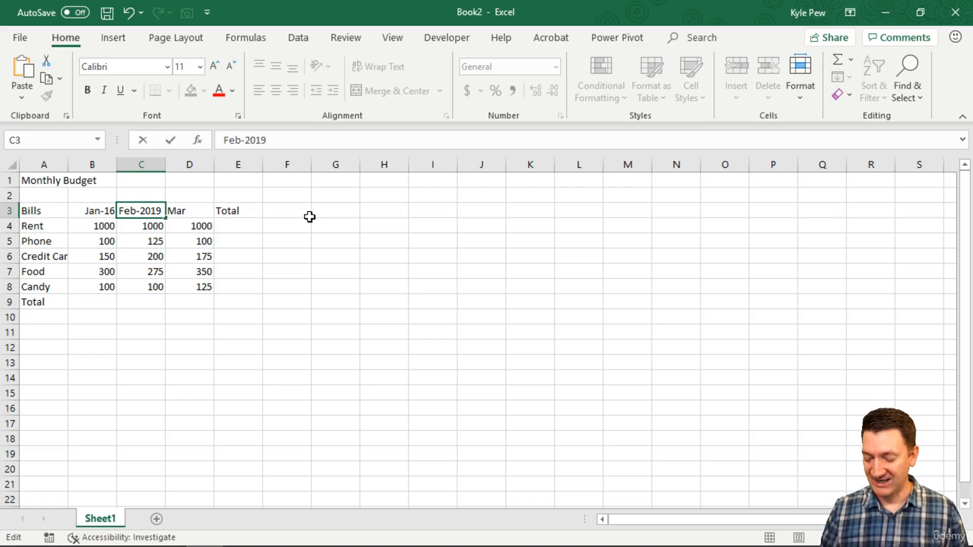
key("Return")
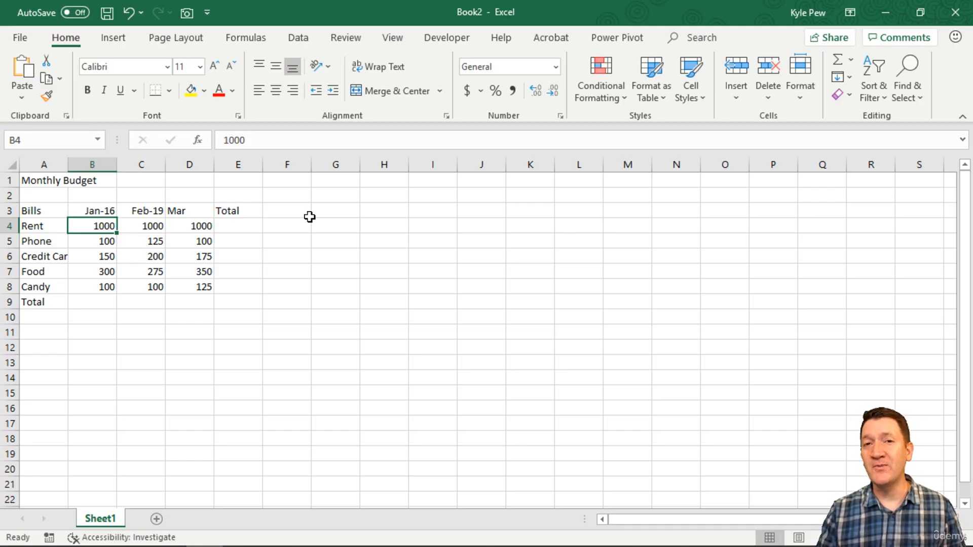
Change the year of the date heading in B3 to 2019.
double_click(109, 211)
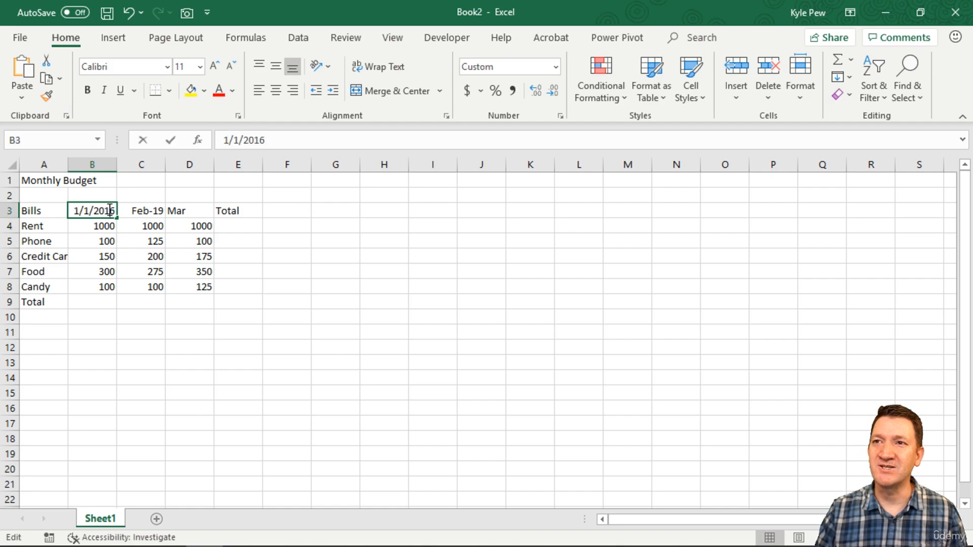
left_click_drag(104, 211, 116, 211)
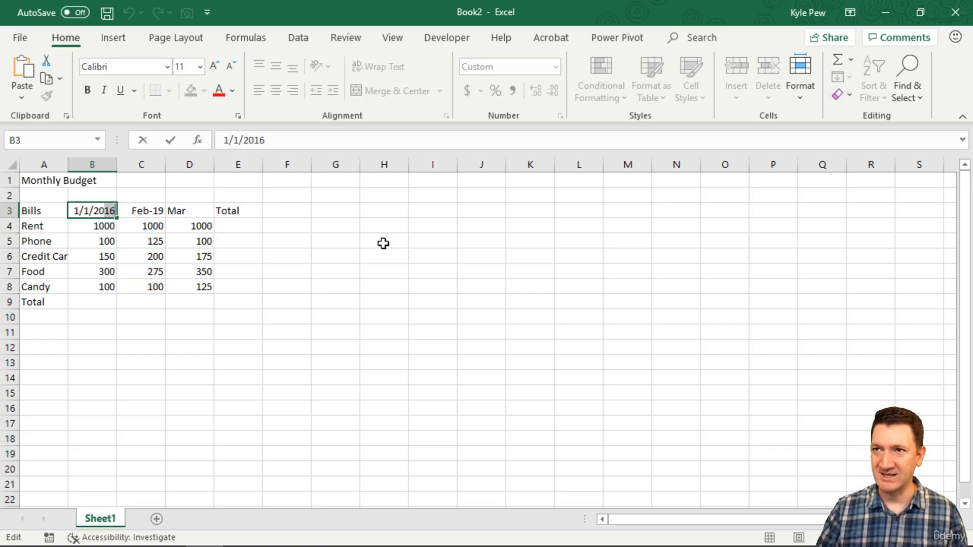
type("19")
key("Return")
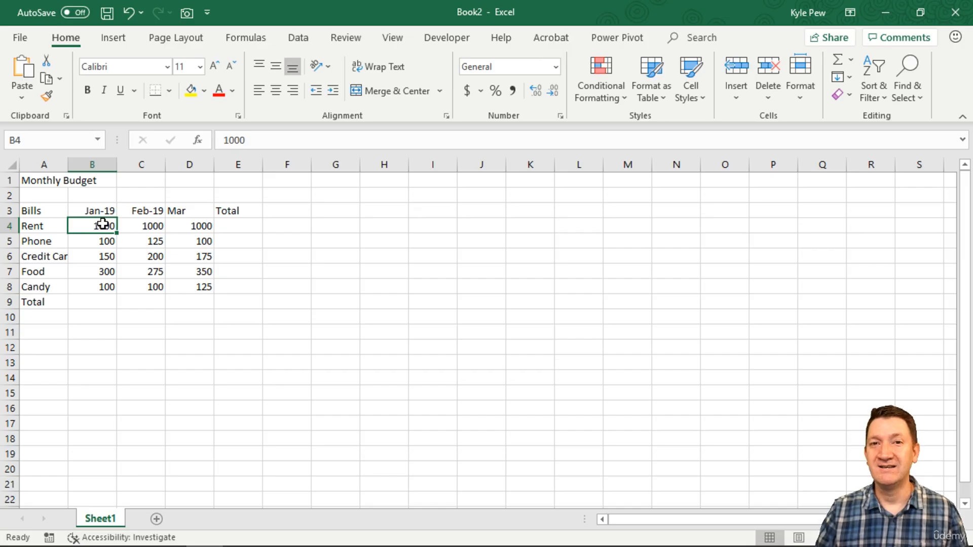
Change the Mar column heading in D3 to Mar-2019.
double_click(203, 210)
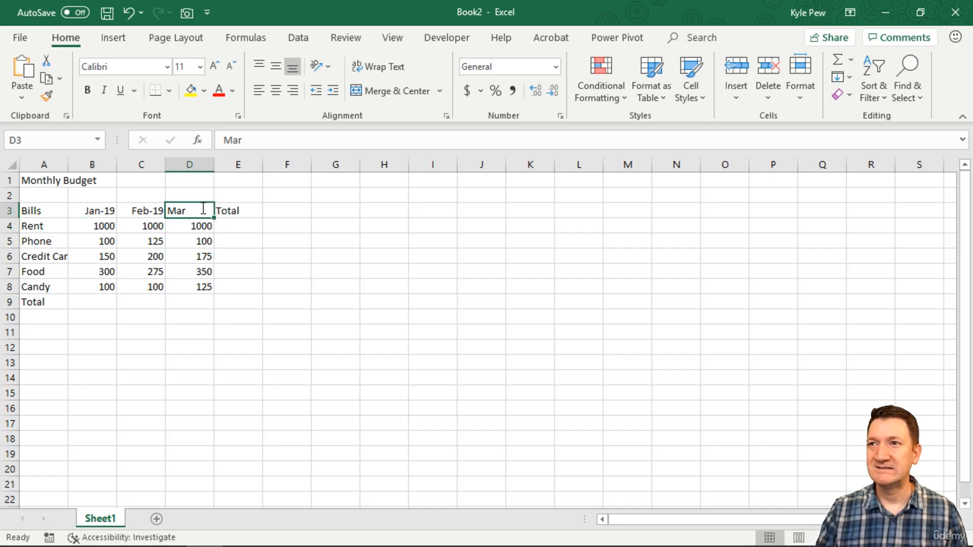
type("-2019")
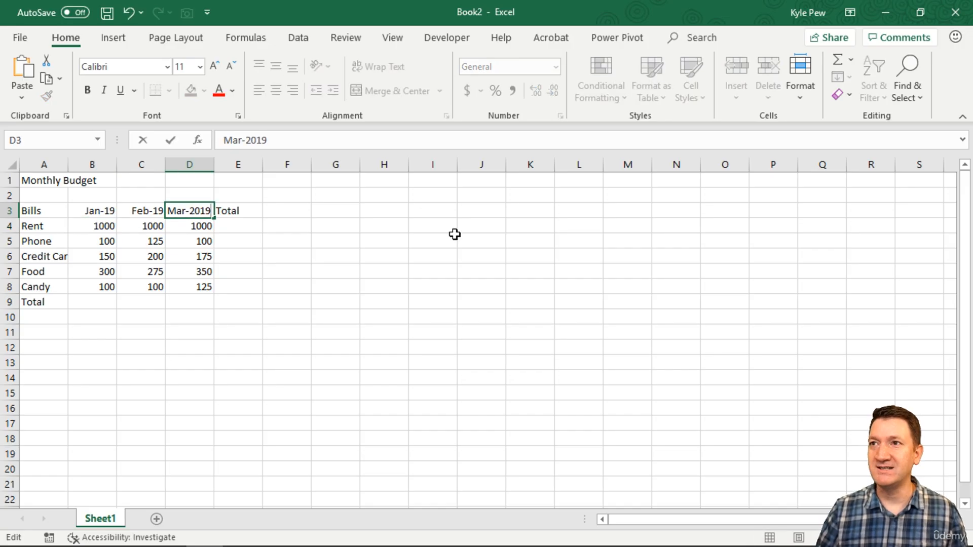
key("Return")
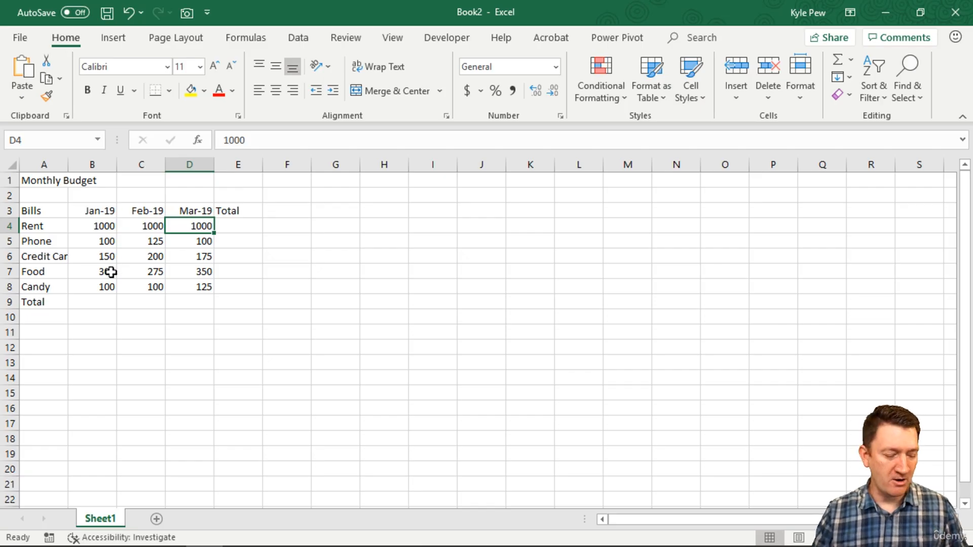
Examine the full dates stored behind the month headings in B3, C3 and D3.
left_click_drag(118, 202, 165, 173)
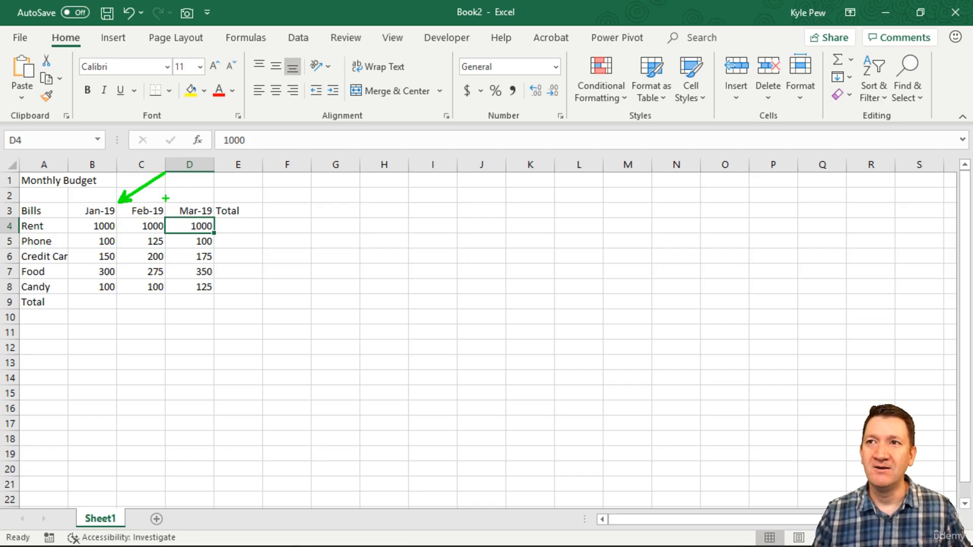
mouse_move(166, 208)
left_mouse_down()
mouse_move(191, 181)
mouse_move(241, 177)
left_mouse_up()
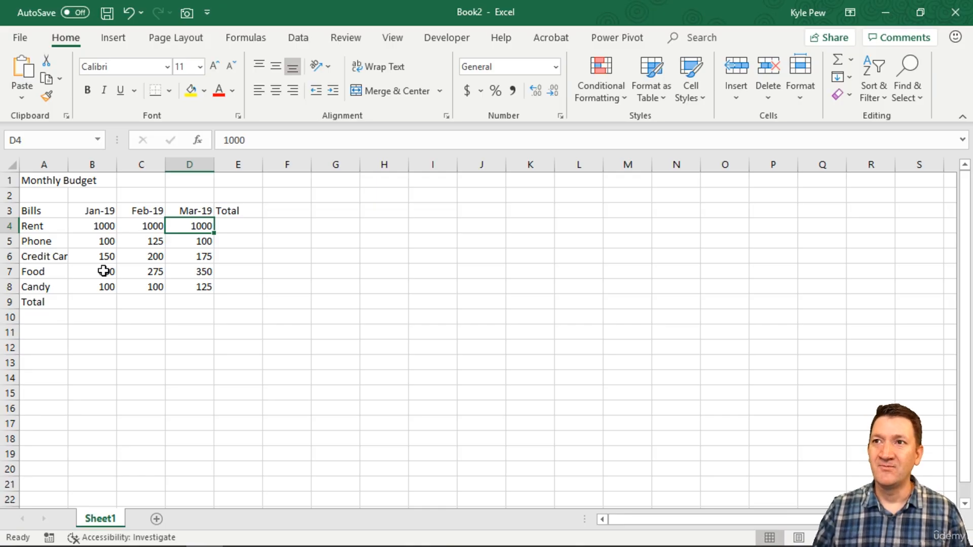
double_click(98, 209)
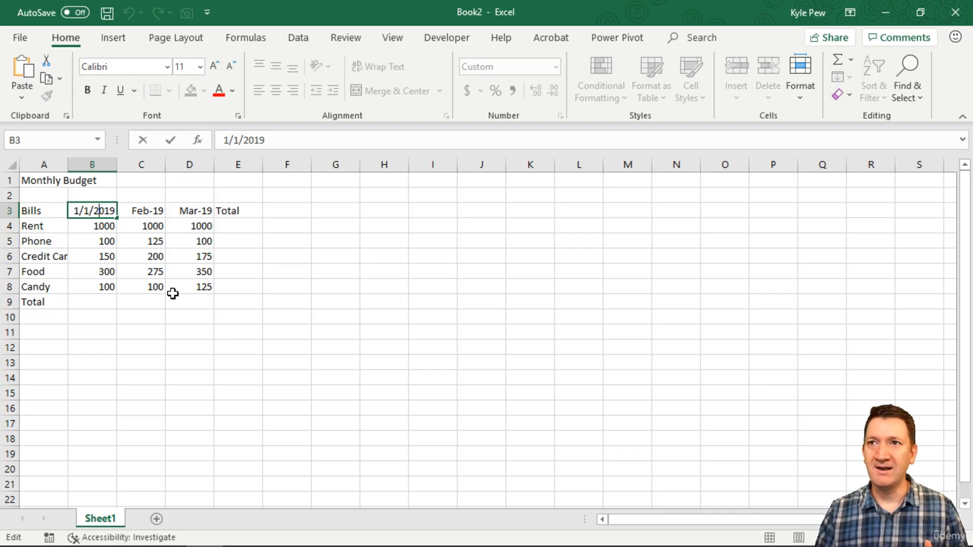
key("Return")
double_click(148, 210)
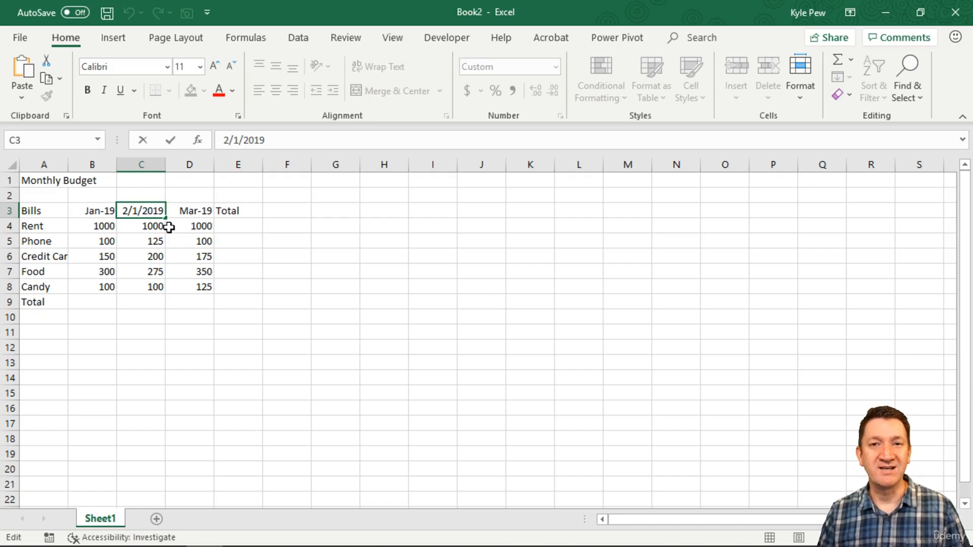
key("Tab")
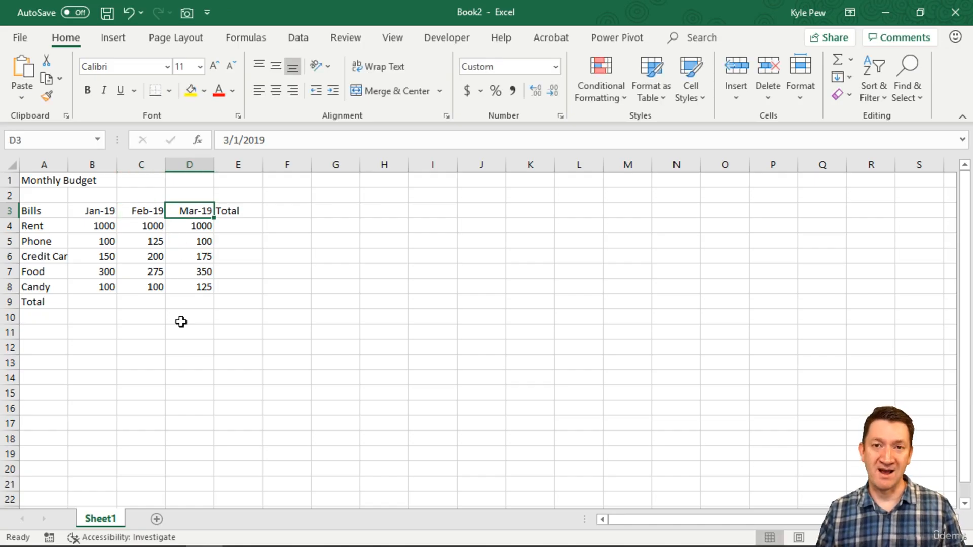
left_click(109, 212)
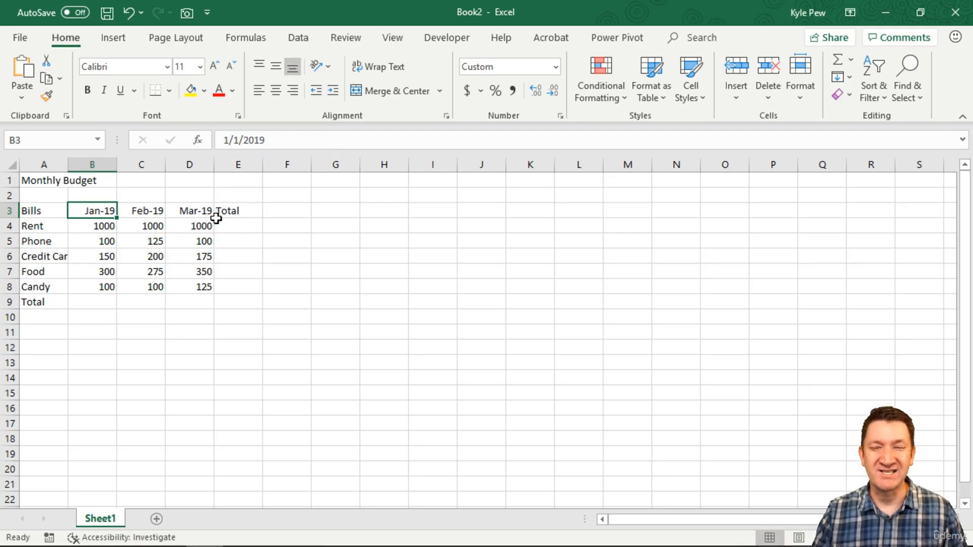
left_click(140, 209)
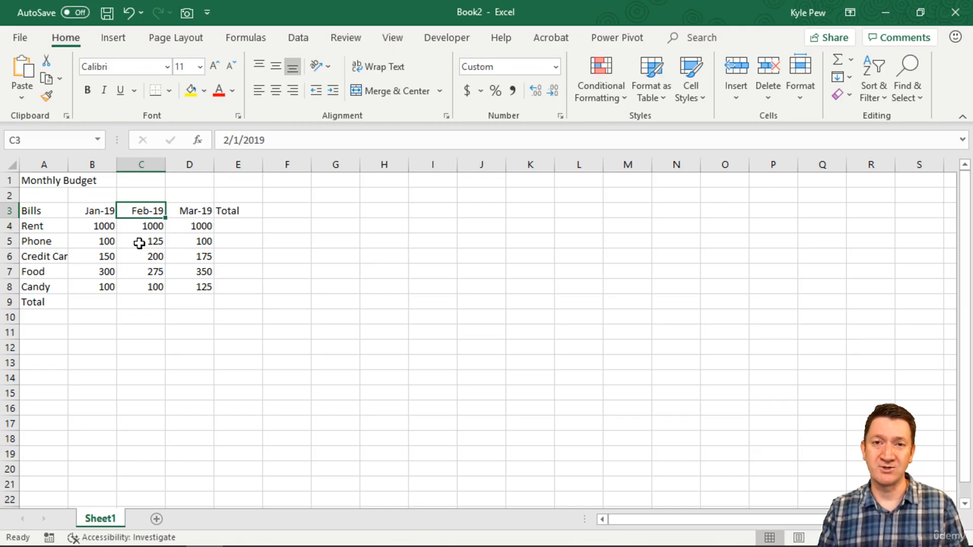
Compare the number format of the date headings B3 to D3 with those of the amount in C6 and the text in A4 and A1.
left_click_drag(93, 209, 178, 210)
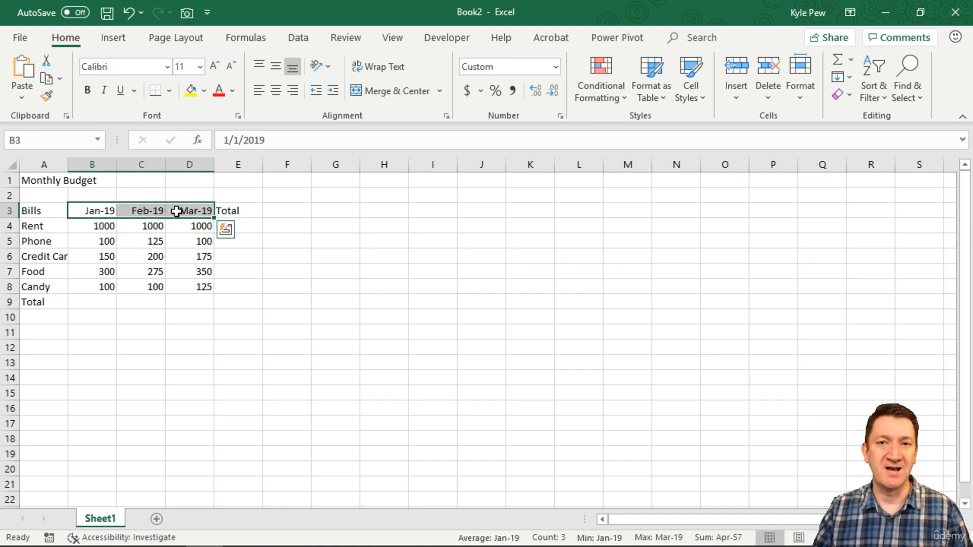
left_click(86, 209)
left_click_drag(86, 209, 174, 207)
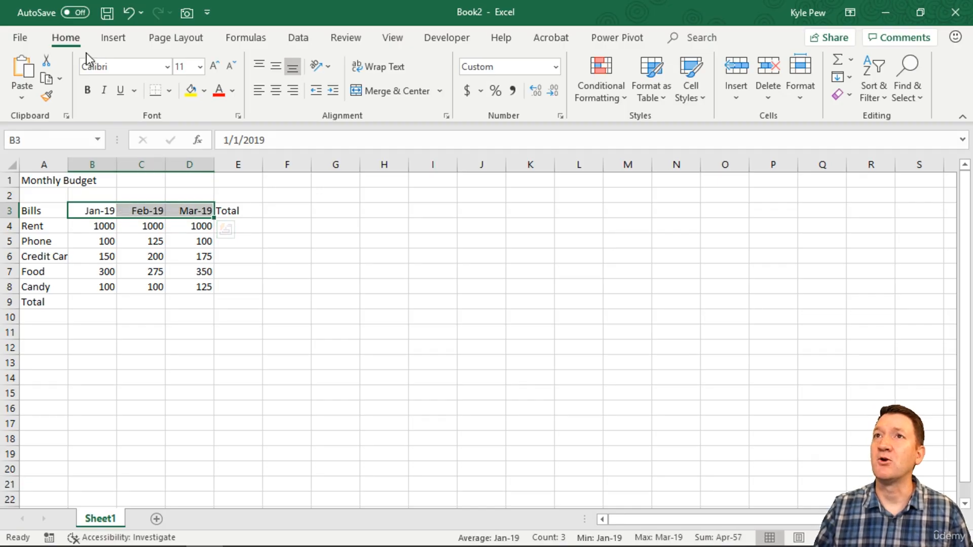
key("ctrl+2")
left_click_drag(85, 32, 147, 16)
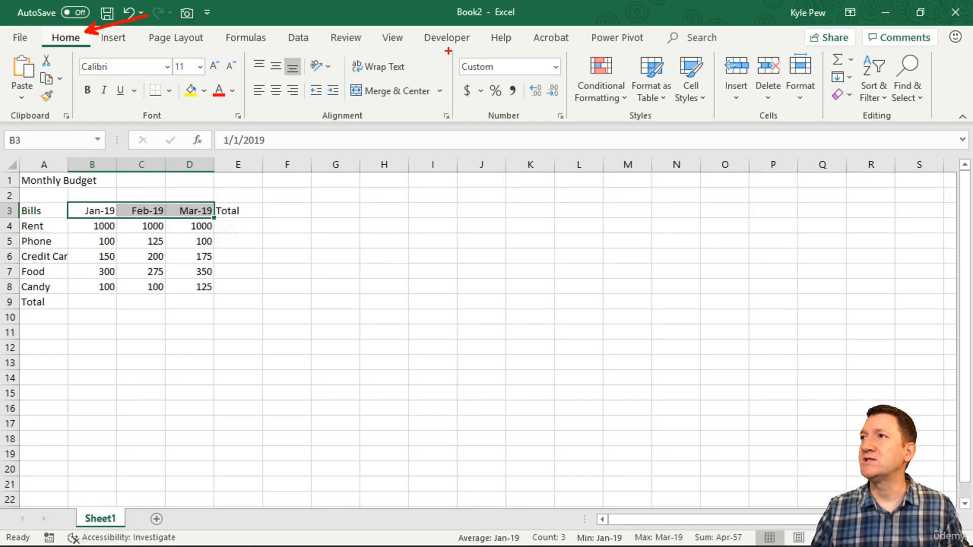
mouse_move(450, 50)
left_mouse_down()
mouse_move(488, 89)
mouse_move(572, 133)
left_mouse_up()
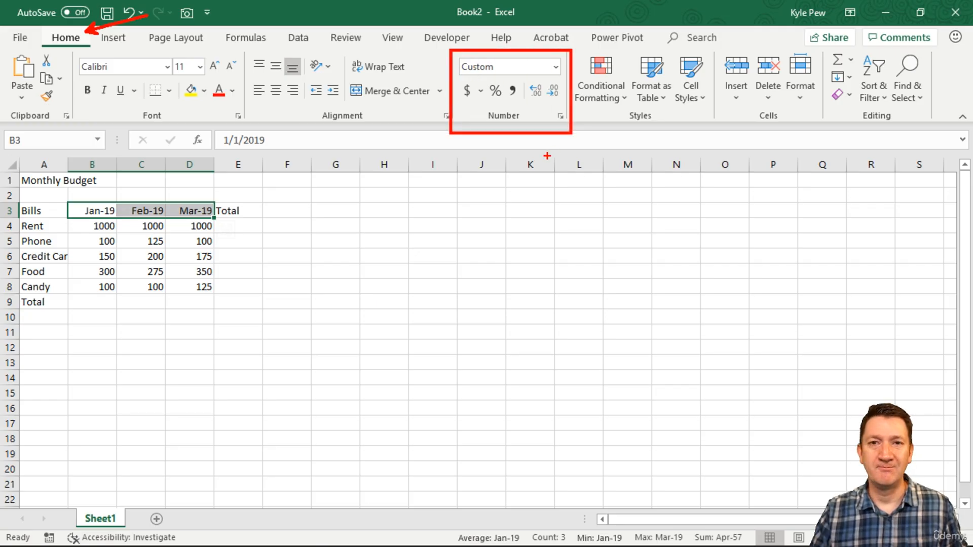
key("Escape")
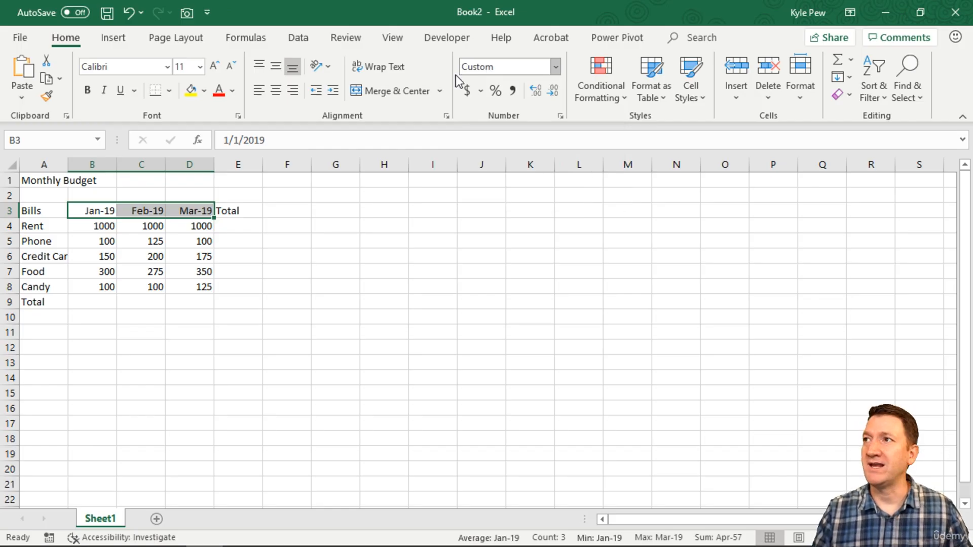
left_click(143, 256)
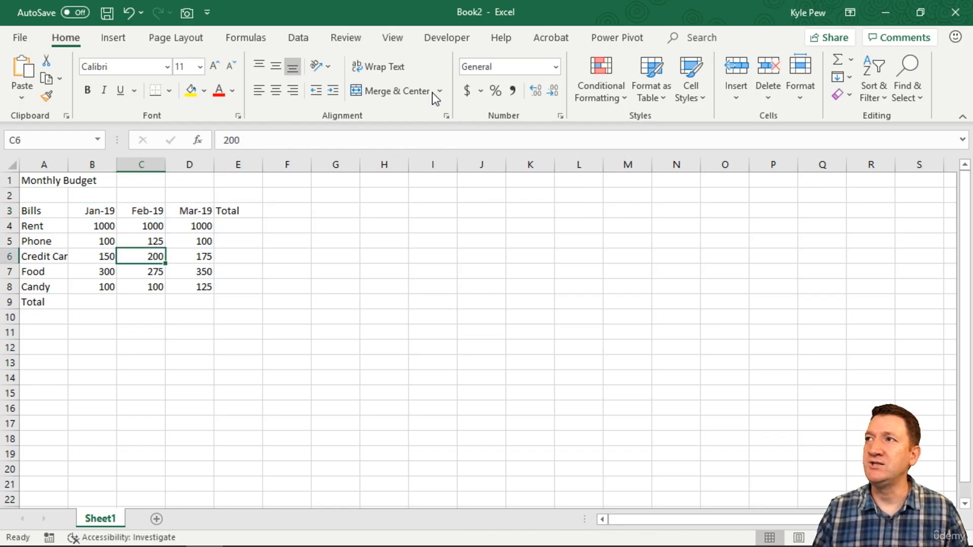
left_click(44, 227)
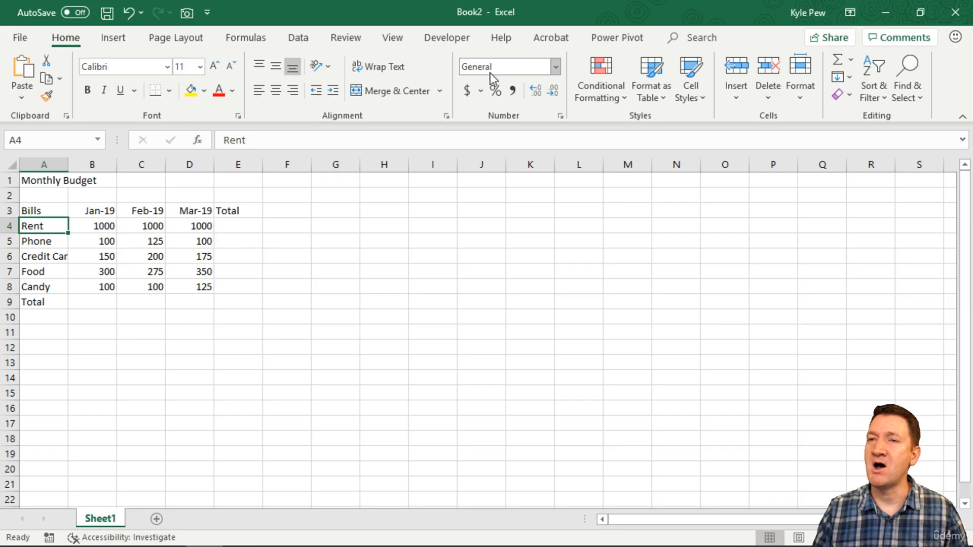
left_click(57, 181)
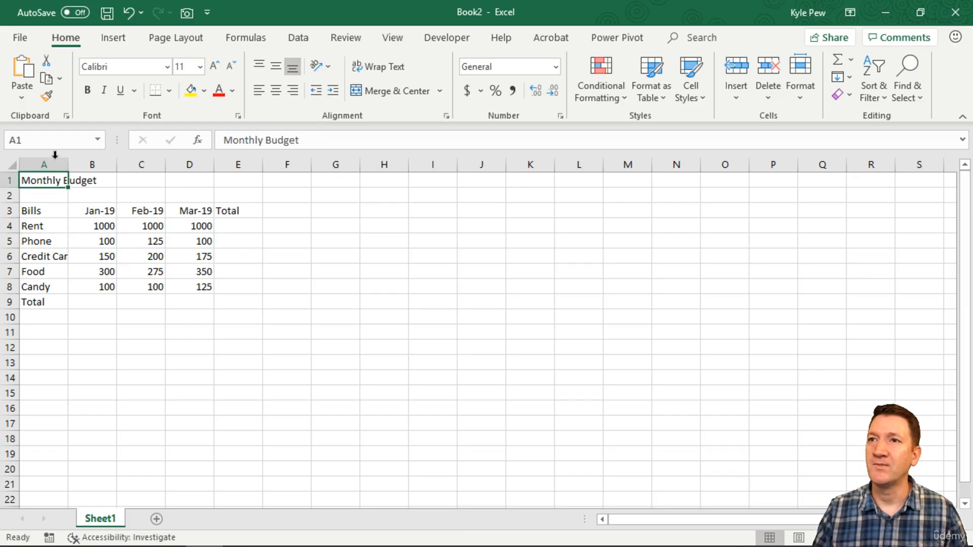
Open the full number format settings for the date headings B3 to D3 and choose the Date category.
left_click_drag(85, 209, 196, 209)
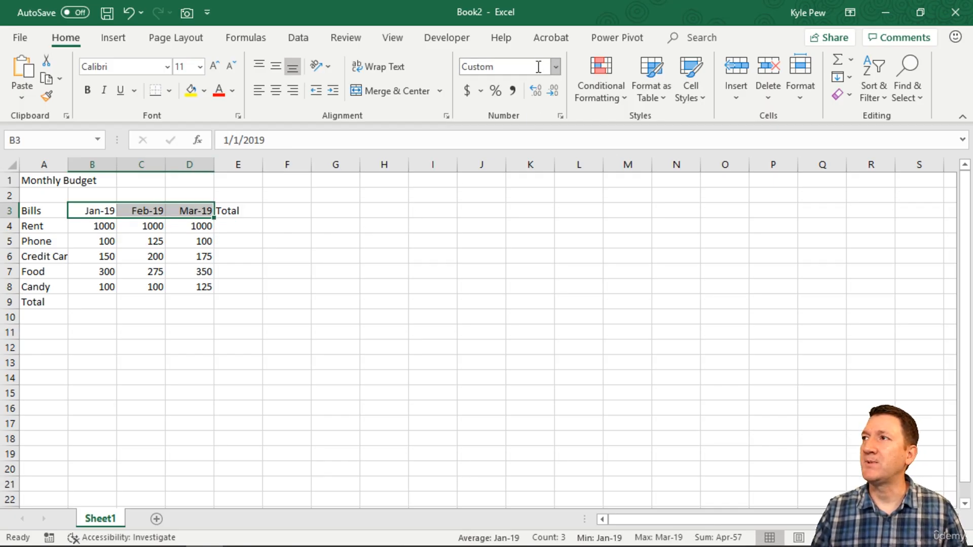
left_click(556, 66)
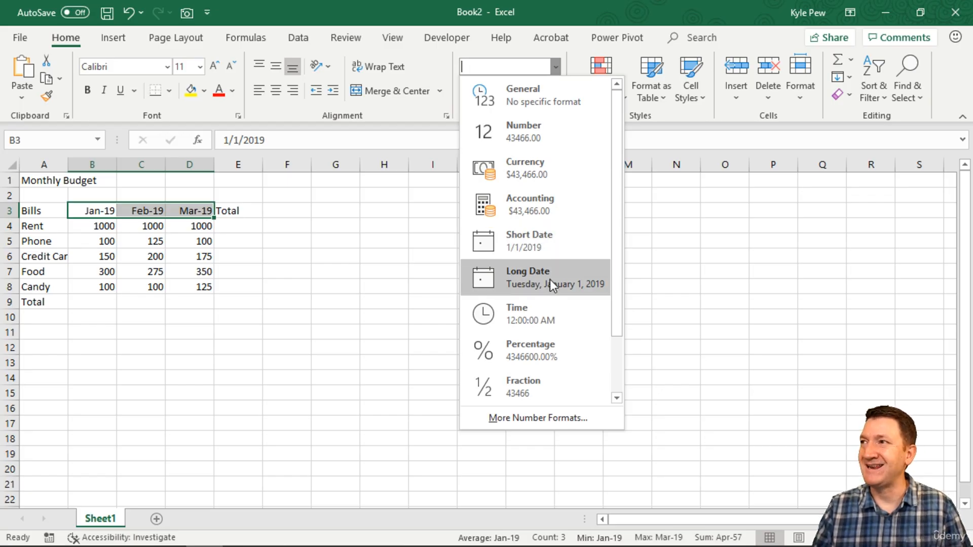
scroll(550, 282, "down", 1)
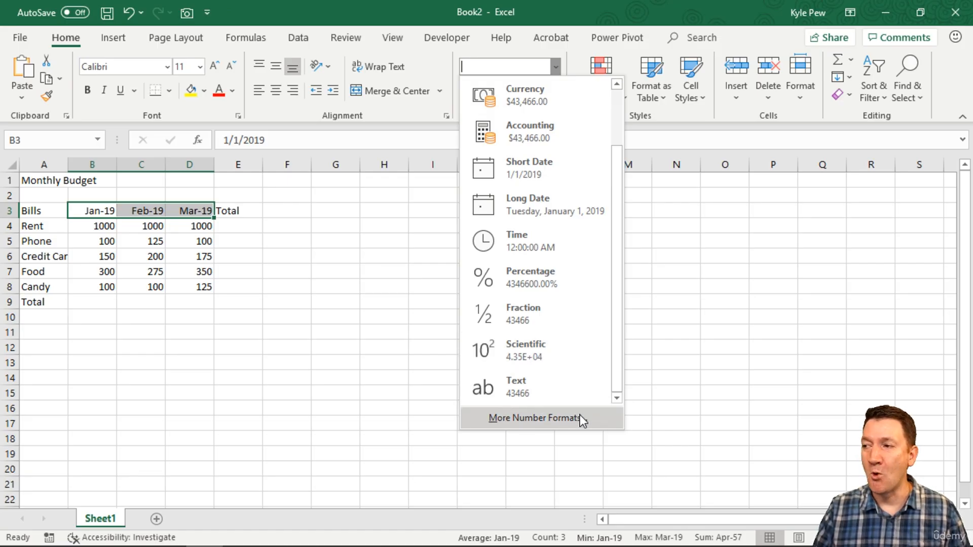
left_click(527, 415)
left_click_drag(215, 209, 532, 68)
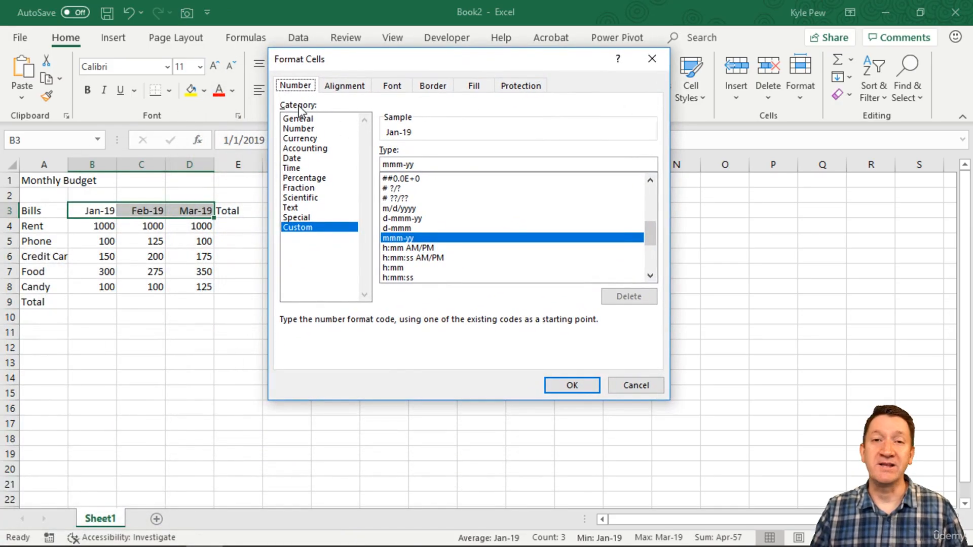
left_click(298, 159)
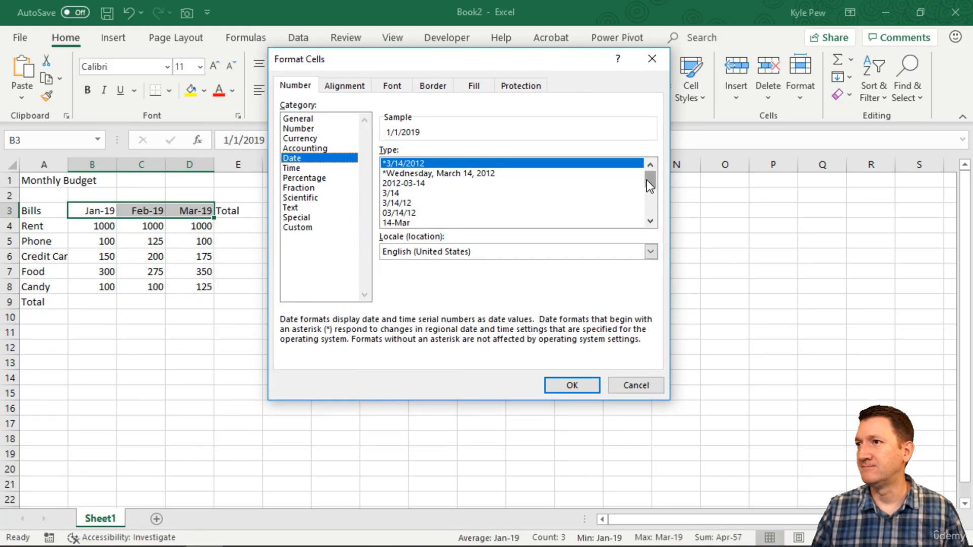
mouse_move(647, 180)
left_mouse_down()
mouse_move(645, 207)
mouse_move(646, 170)
left_mouse_up()
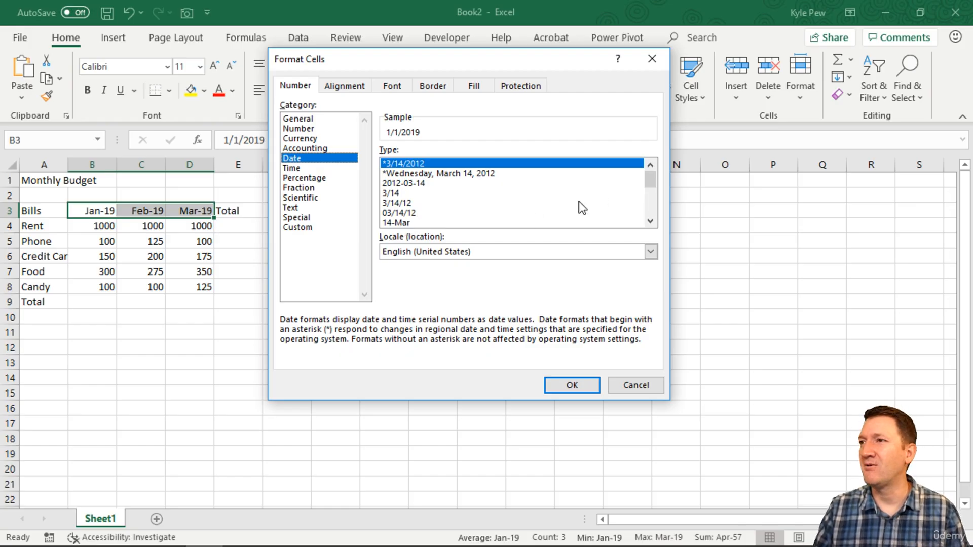
Preview the date formats 14-Mar, Mar-12, March-12 and March 14, 2012 for the month headings and look through the remaining date types.
left_click(412, 223)
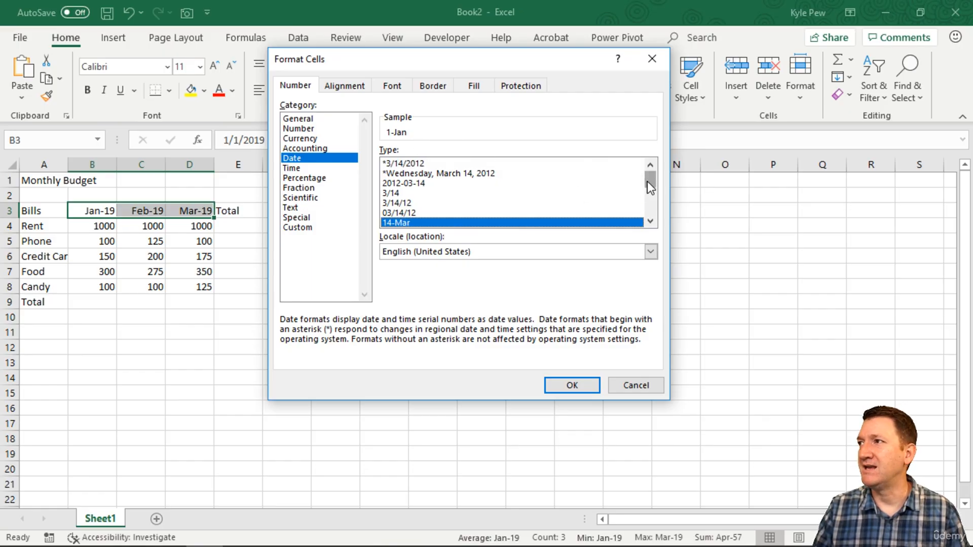
left_click_drag(647, 182, 648, 190)
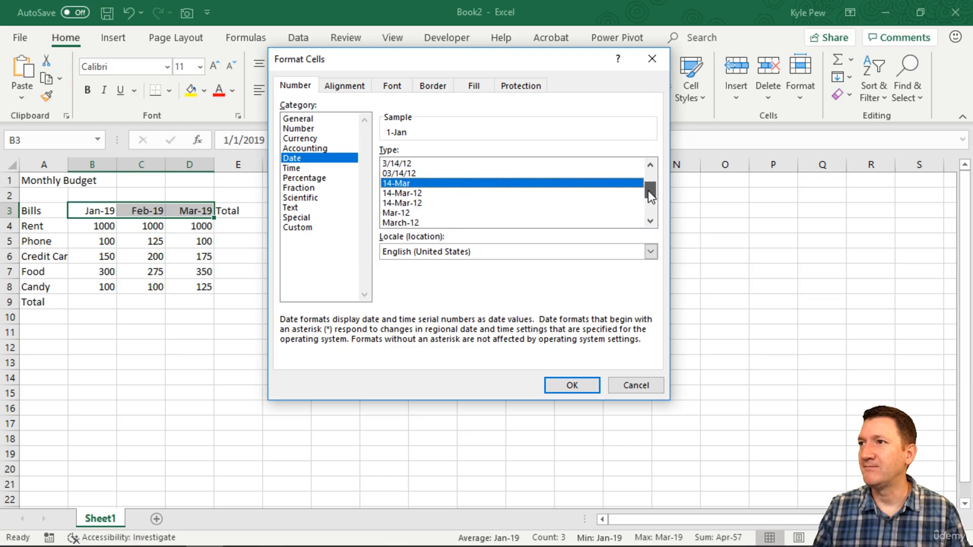
left_click(400, 214)
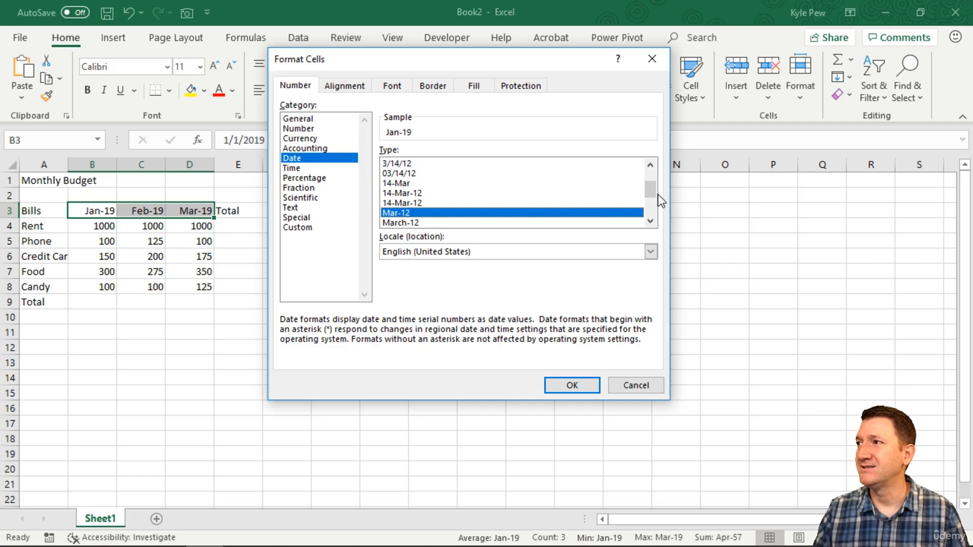
left_click_drag(649, 193, 652, 205)
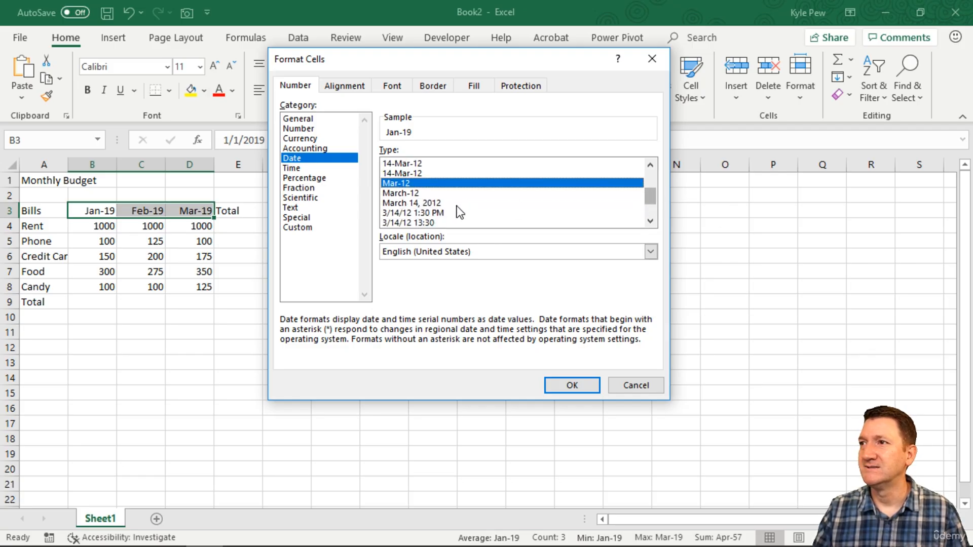
left_click(405, 197)
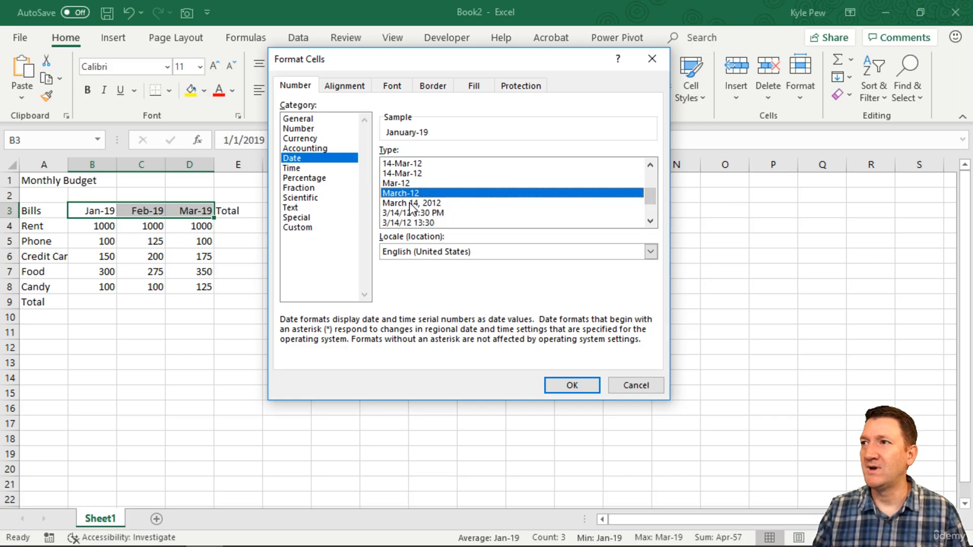
left_click(411, 204)
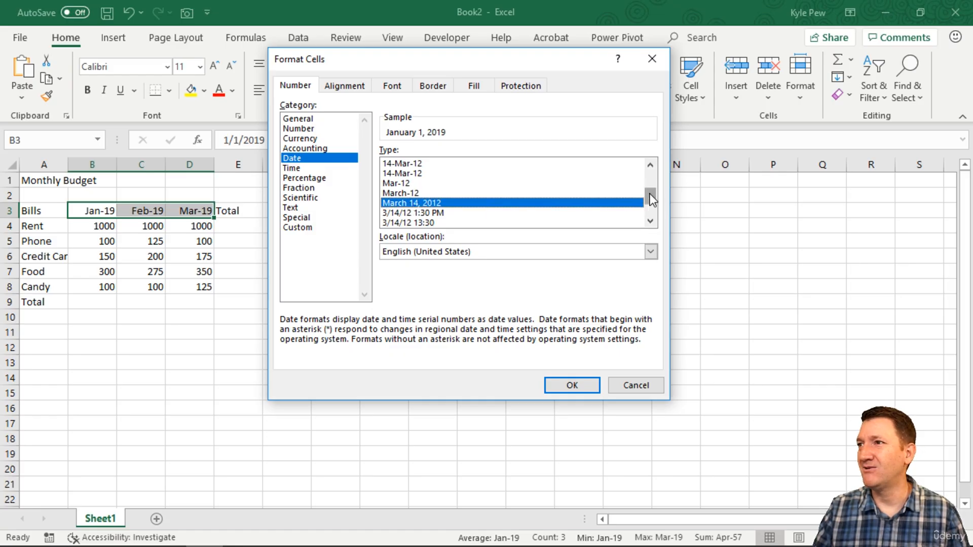
left_click_drag(649, 194, 650, 205)
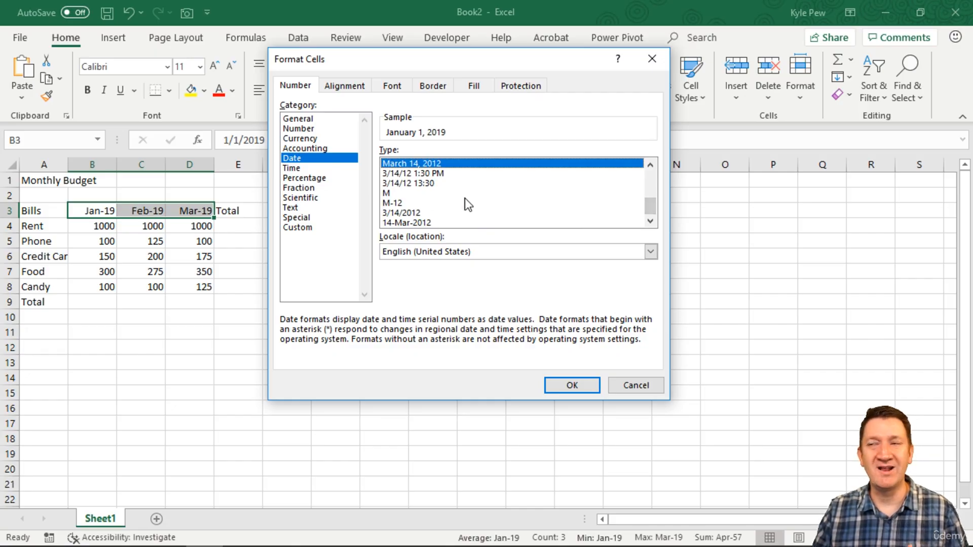
scroll(471, 201, "up", 4)
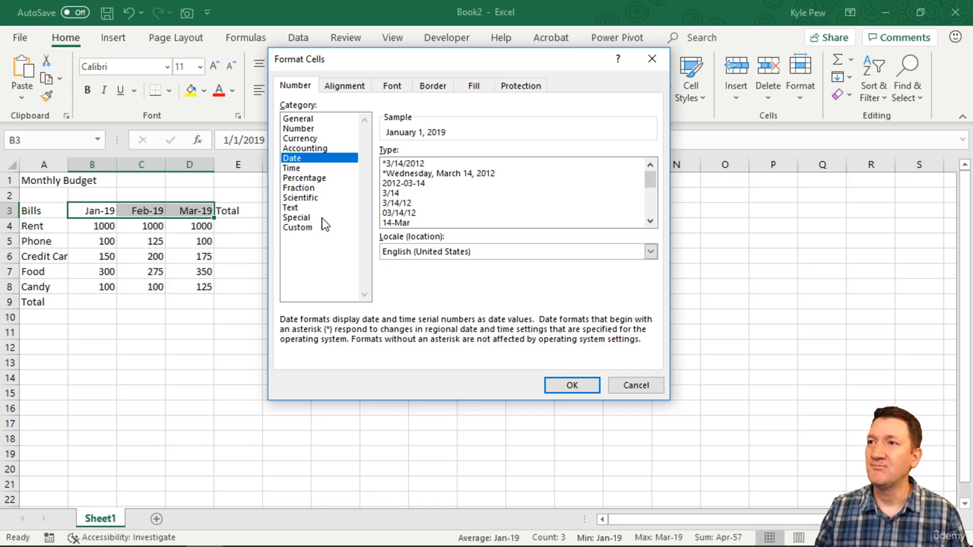
Replace the number format of the month headings B3 to D3 with the custom code mmm-yyyy.
left_click(296, 230)
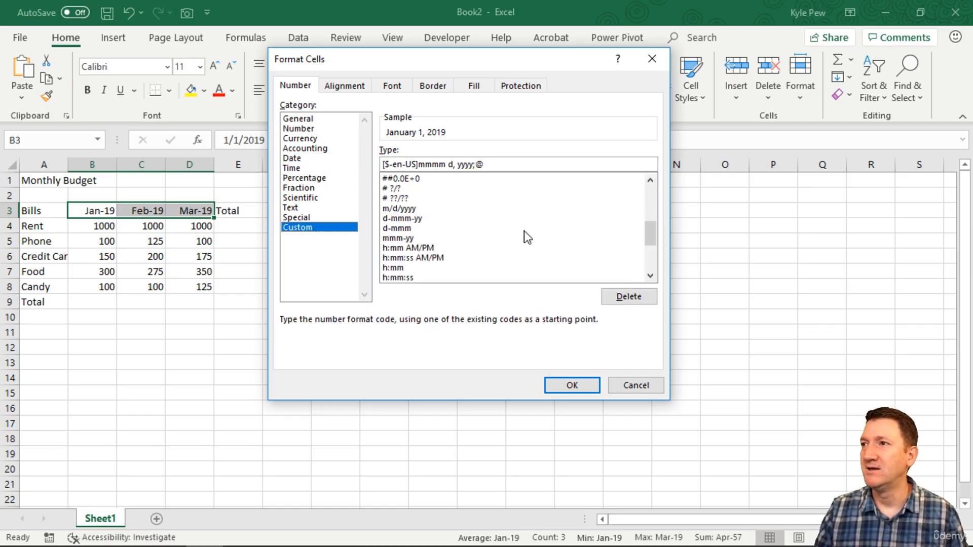
mouse_move(651, 232)
left_mouse_down()
mouse_move(654, 195)
mouse_move(653, 241)
left_mouse_up()
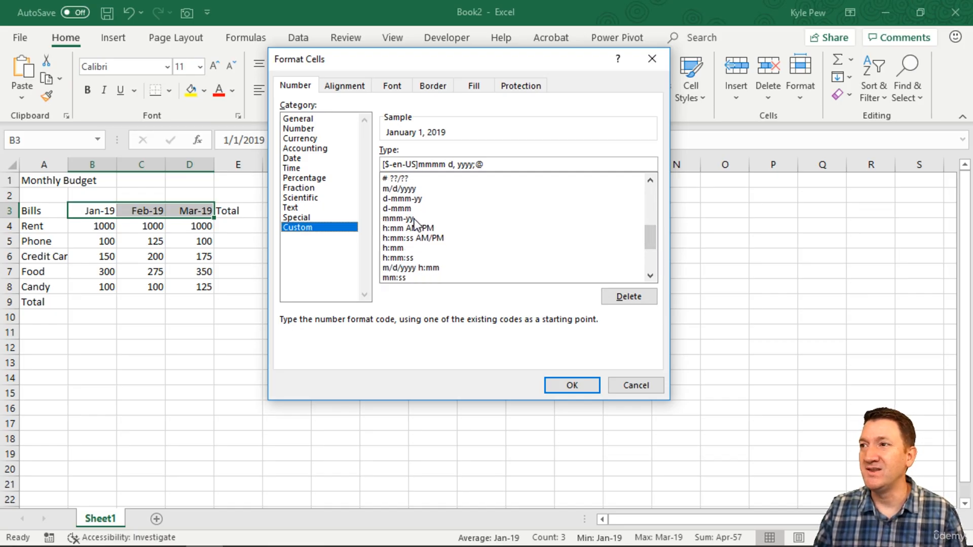
left_click_drag(650, 236, 647, 189)
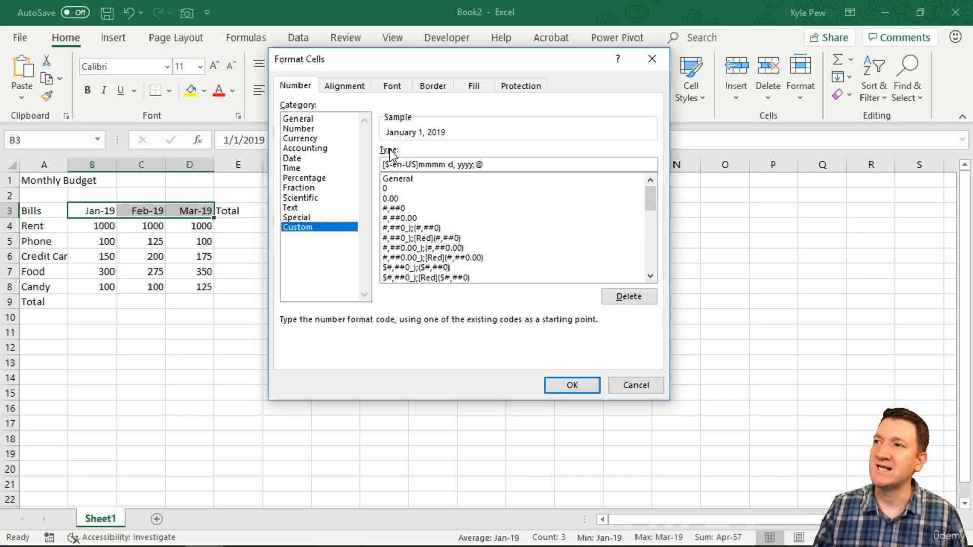
left_click_drag(507, 164, 352, 172)
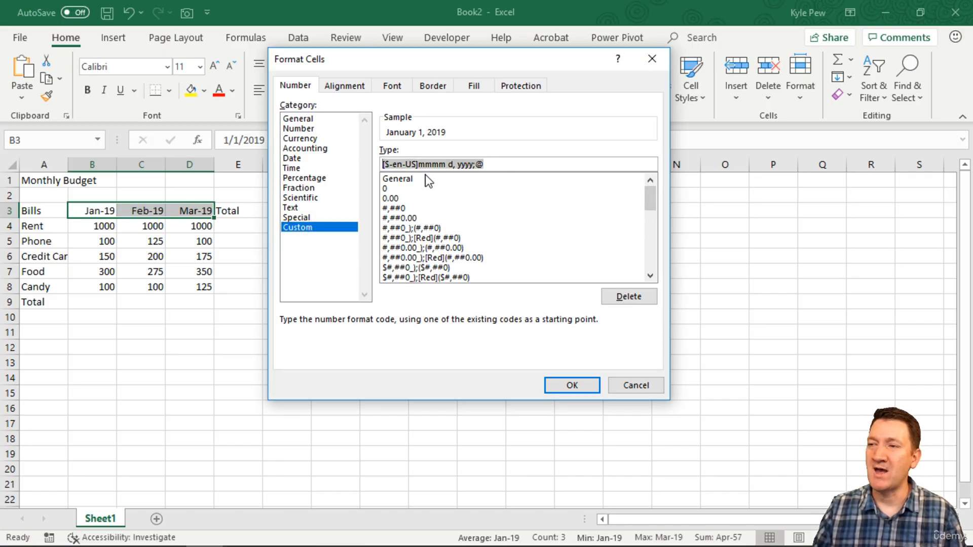
key("BackSpace")
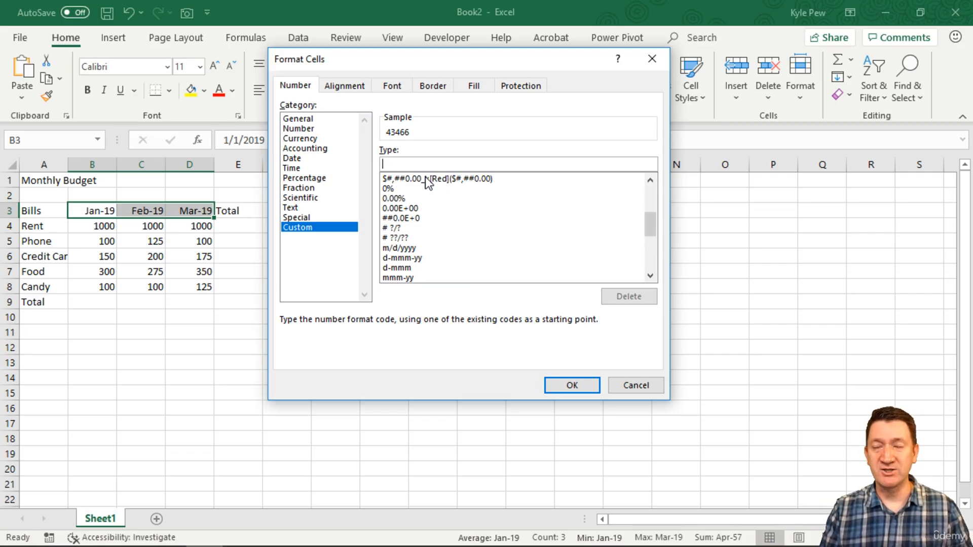
type("mmm")
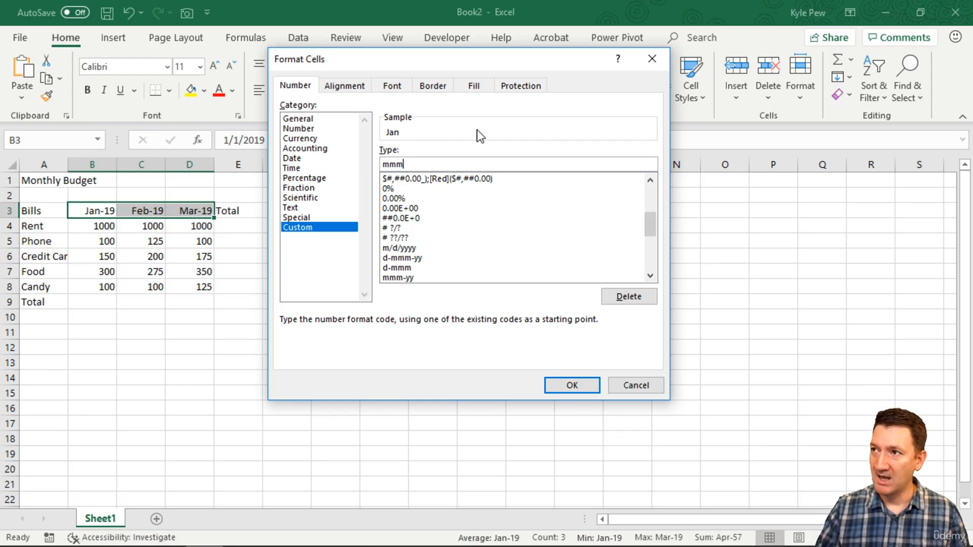
type("-yyyy")
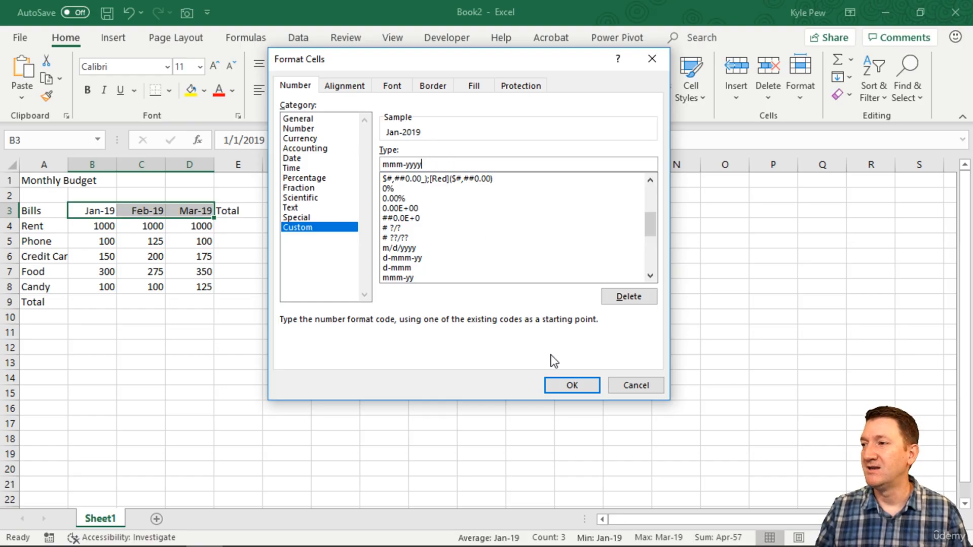
left_click(570, 386)
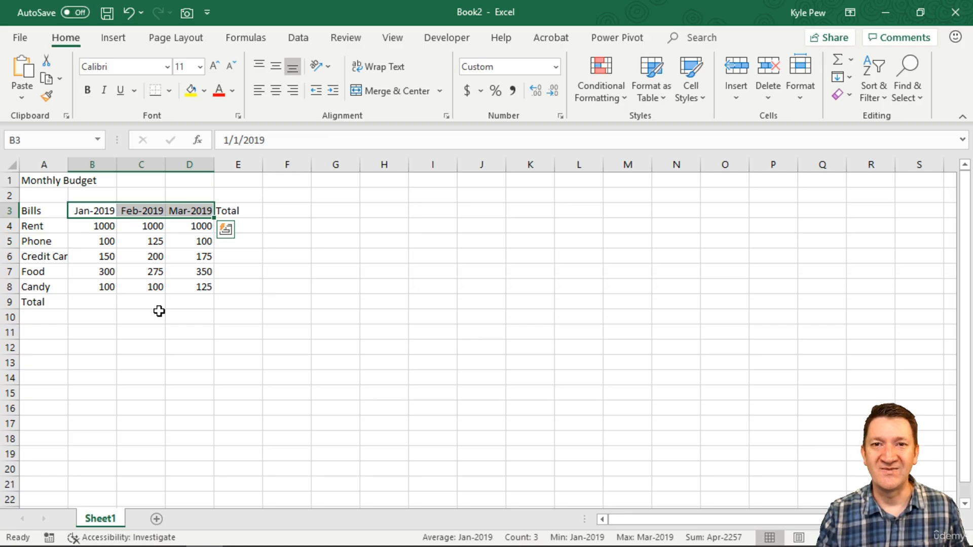
Enlarge the worksheet view with the whole budget table from column A showing, and select the January rent amount in B4.
left_click(81, 223)
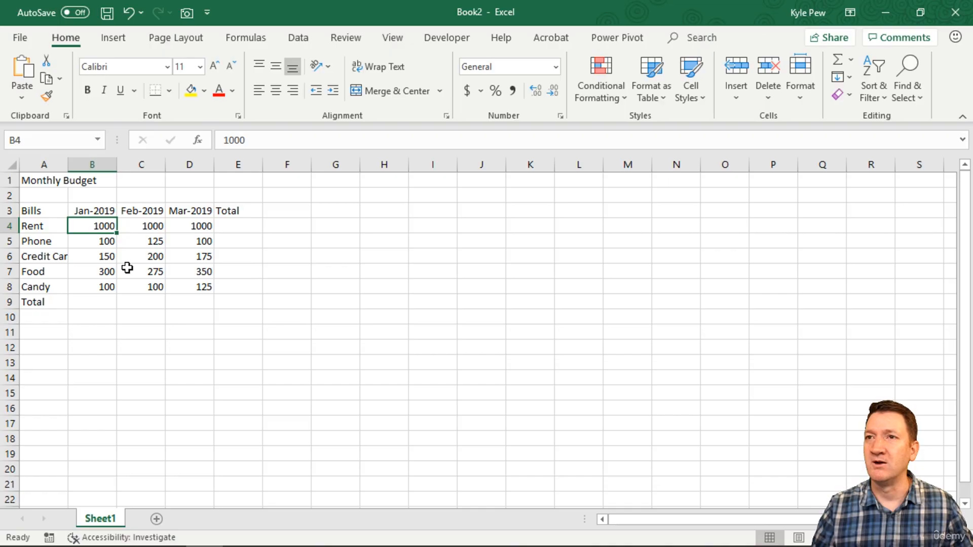
scroll(126, 268, "up", 3, "ctrl")
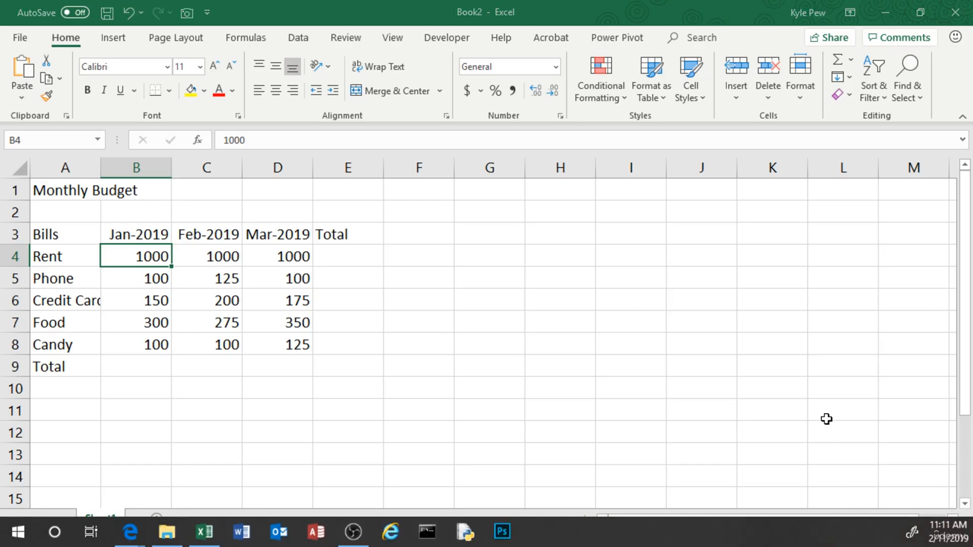
left_click(821, 455)
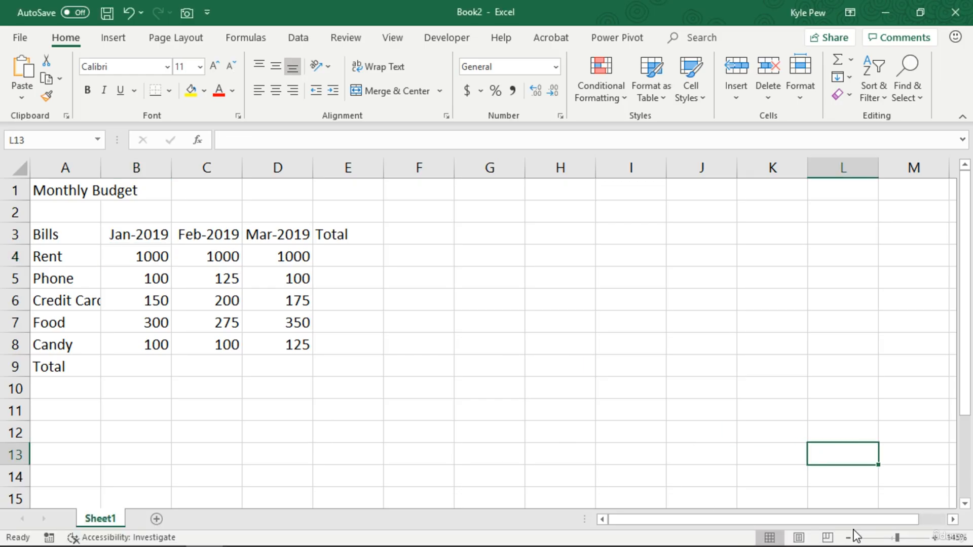
mouse_move(898, 538)
left_mouse_down()
mouse_move(884, 538)
mouse_move(907, 539)
mouse_move(891, 540)
left_mouse_up()
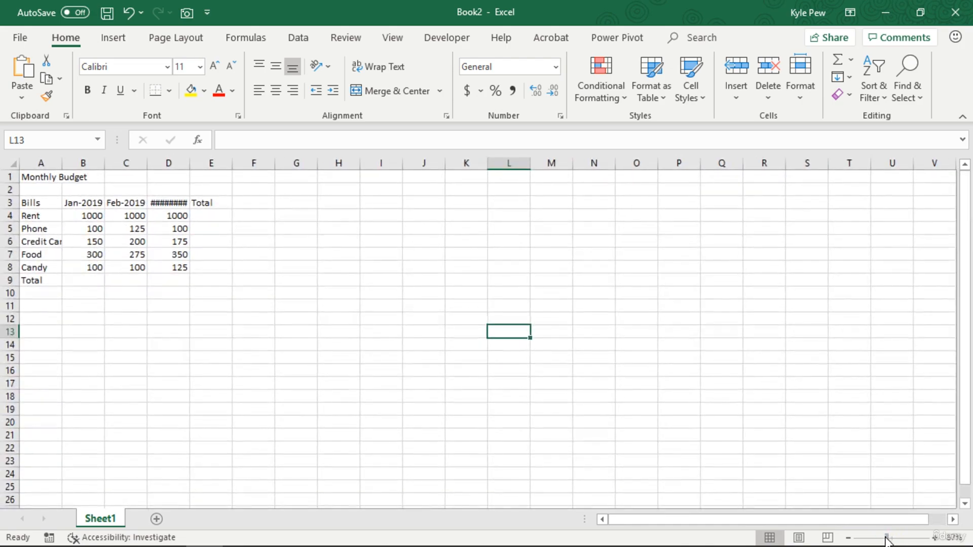
scroll(92, 191, "up", 4)
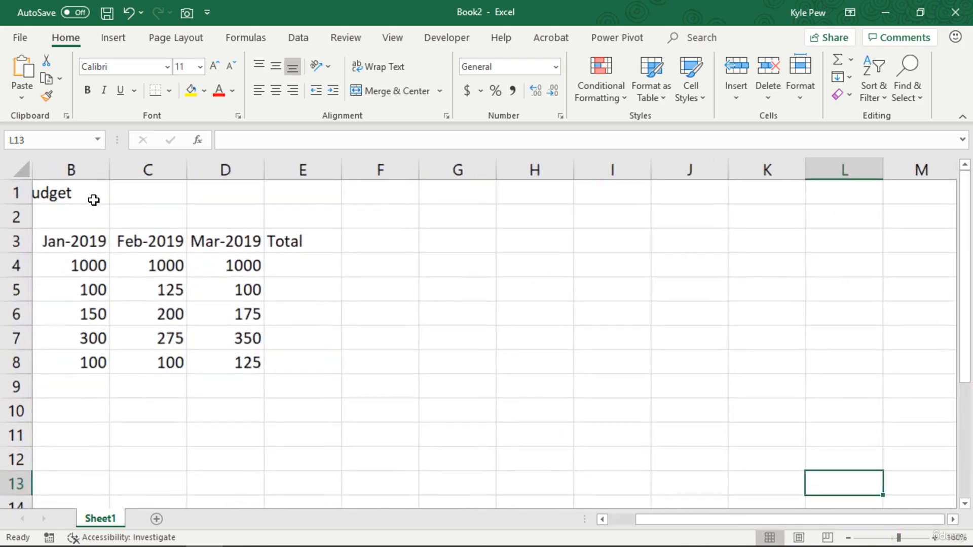
left_click_drag(667, 519, 607, 519)
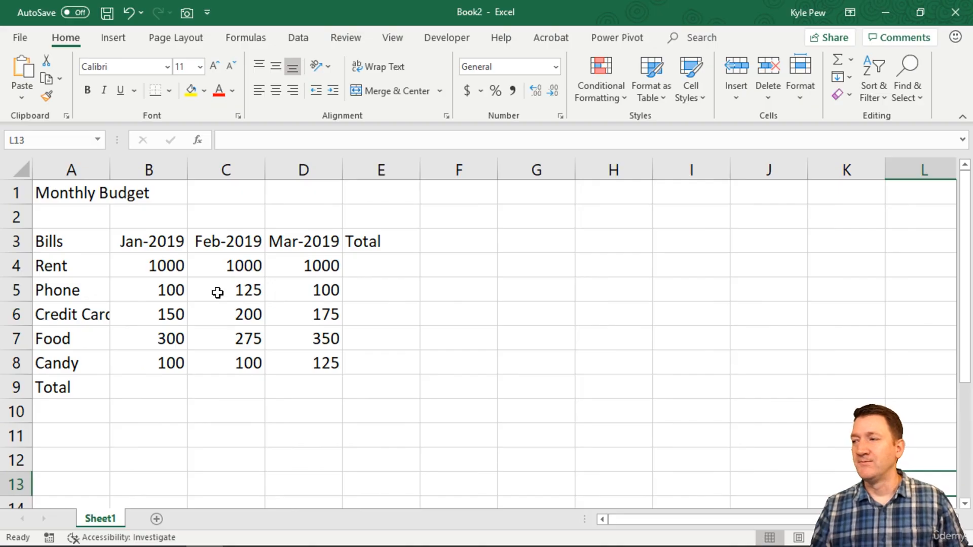
left_click(157, 265)
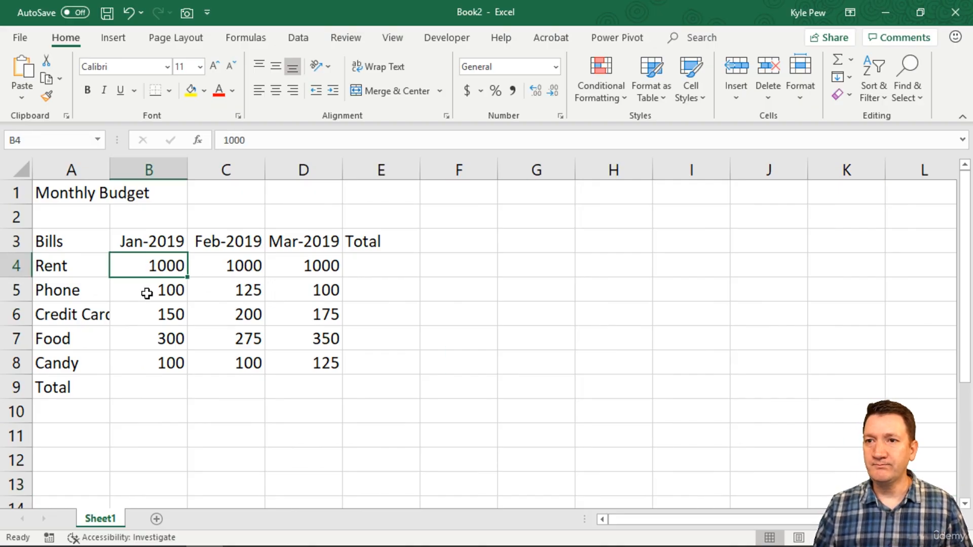
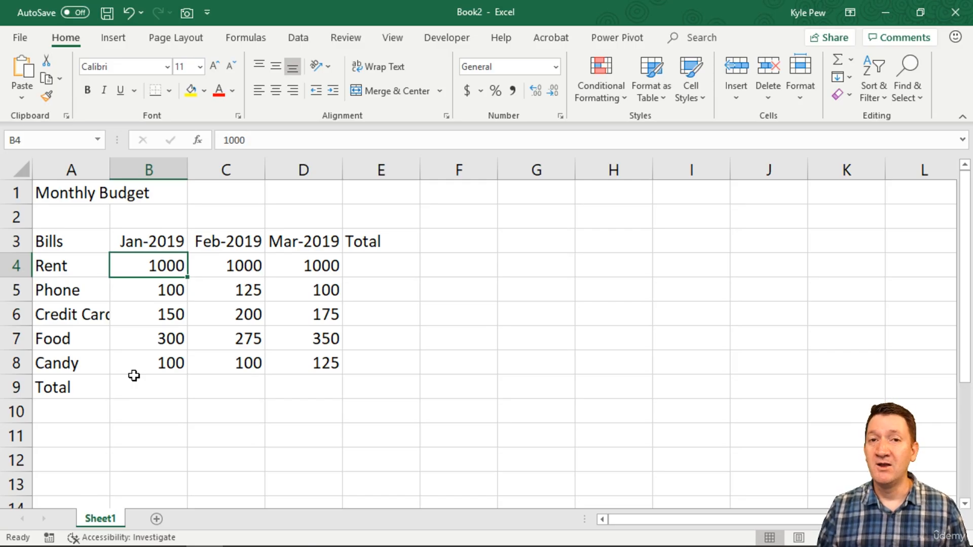
Make single cells active in turn, alternating between C3 and B8 and moving on to D3 and D6.
left_click(209, 240)
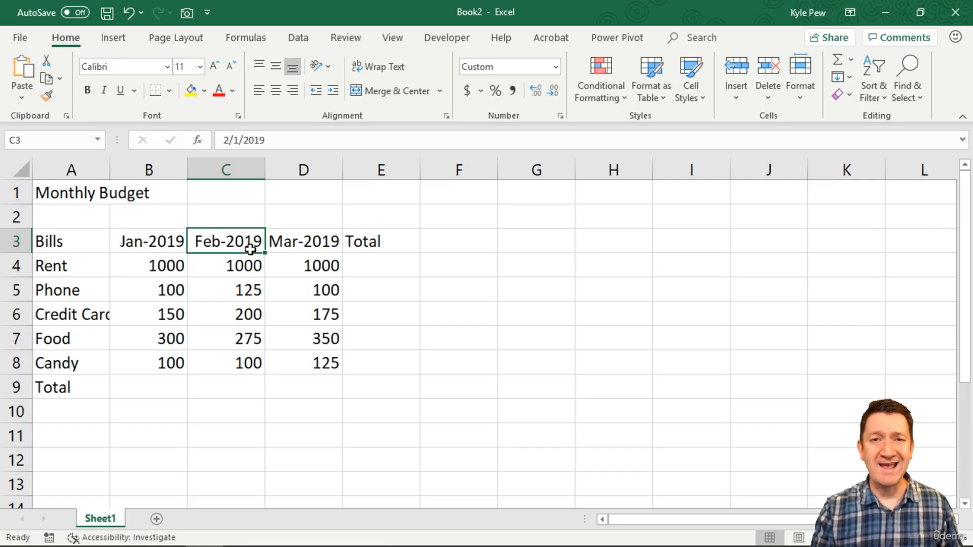
left_click(142, 364)
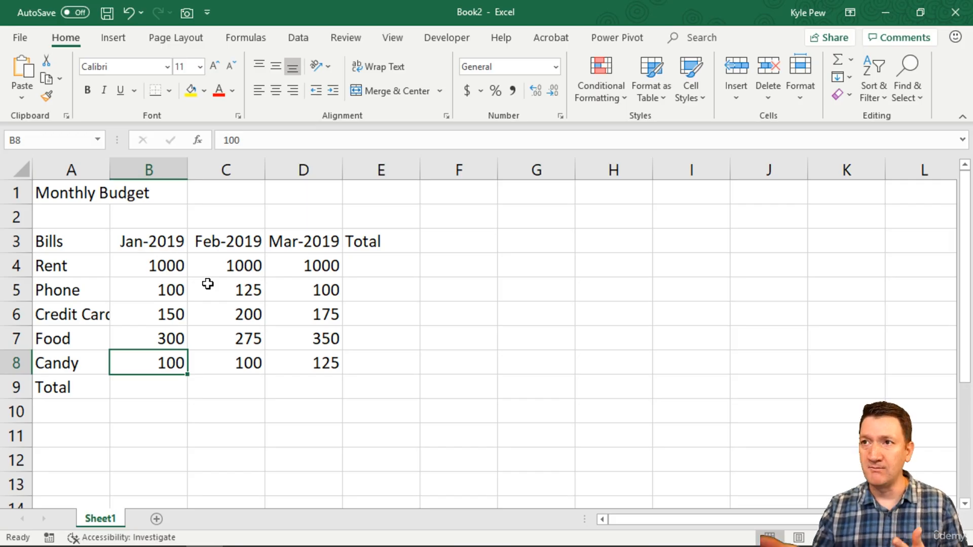
left_click(213, 233)
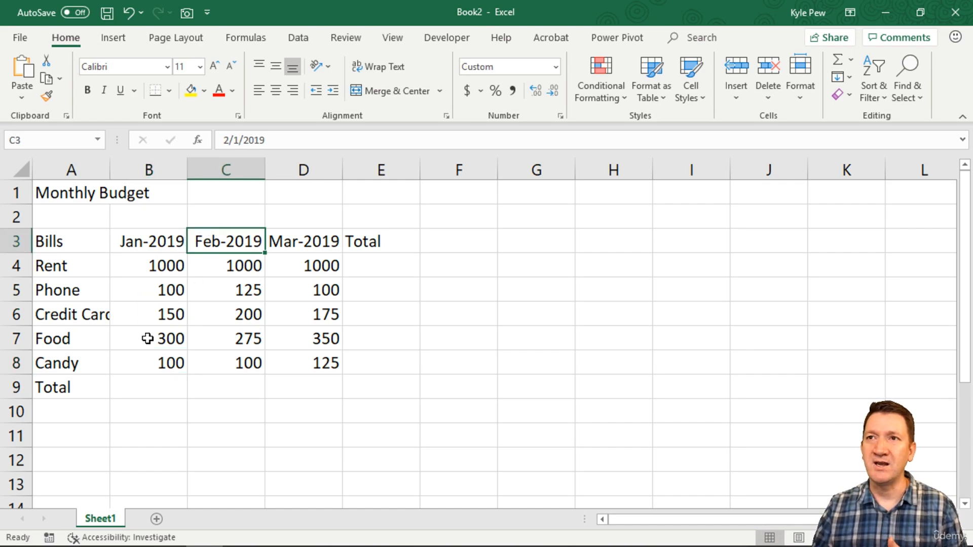
left_click(147, 360)
left_click(309, 242)
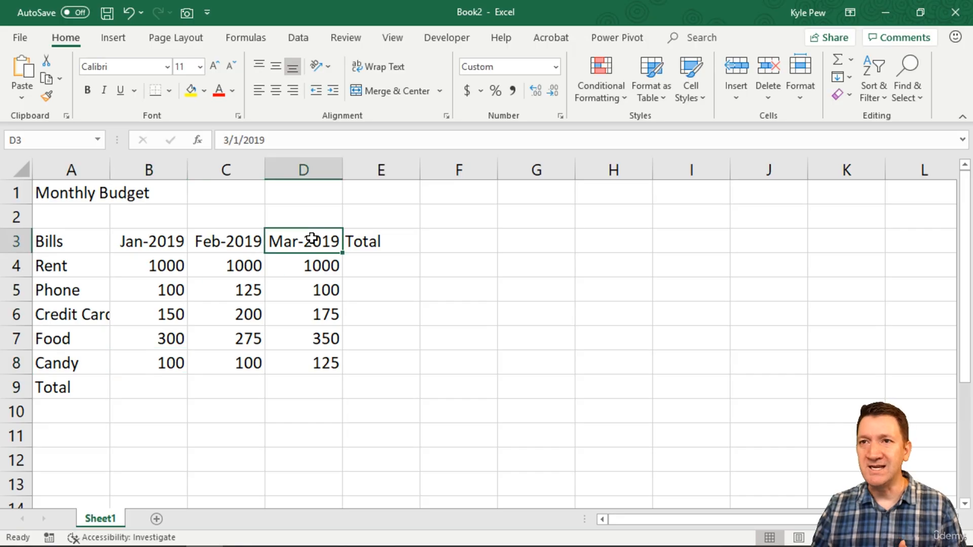
left_click(309, 315)
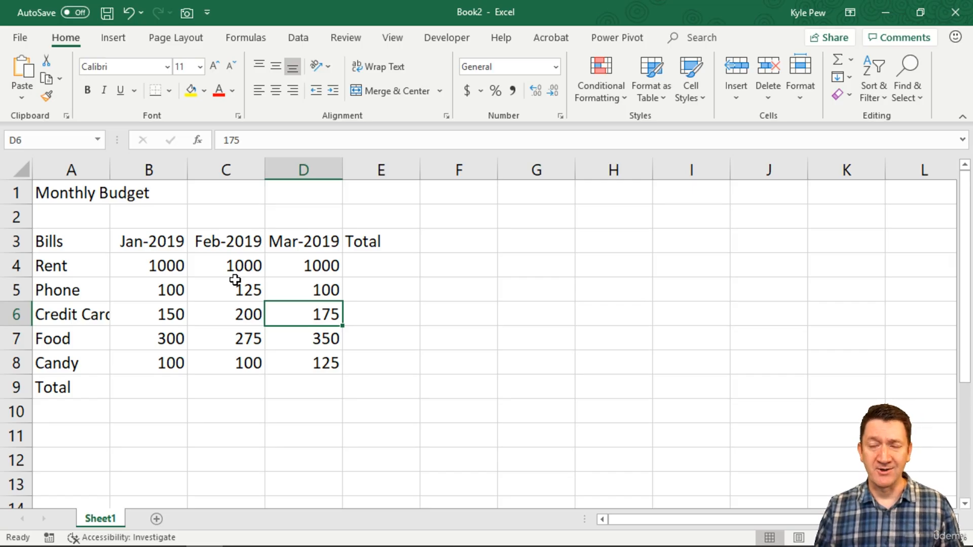
Select the February amounts from rent to candy, C4 to C8, as one range.
left_click_drag(229, 265, 231, 361)
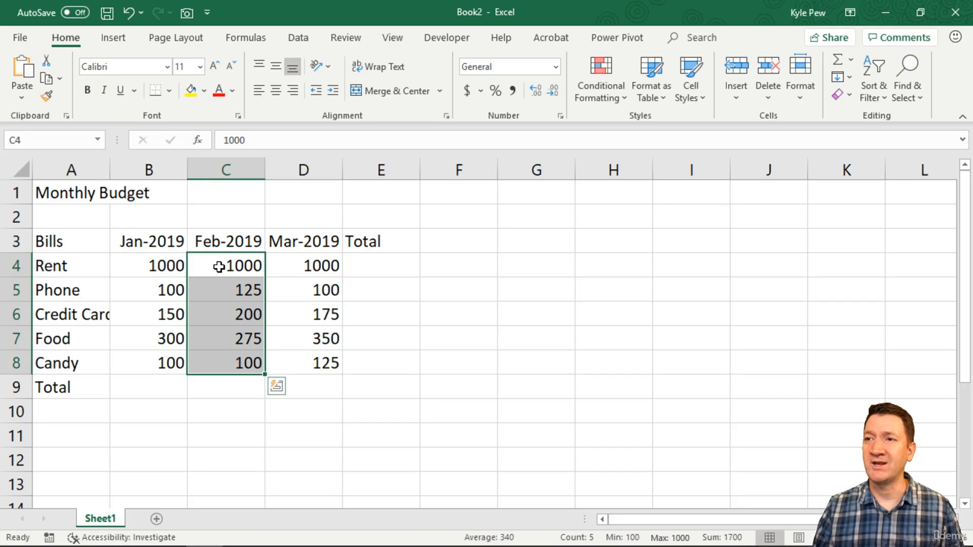
left_click(229, 268)
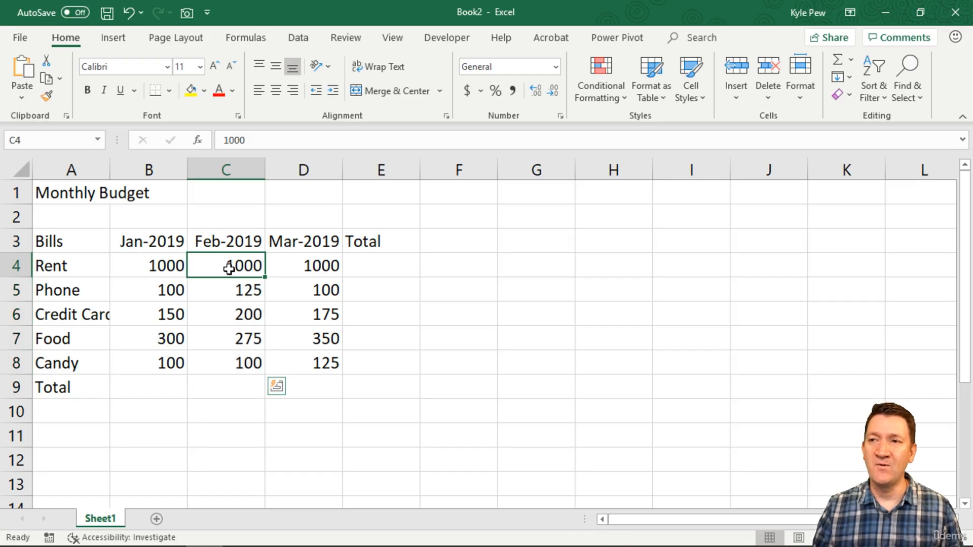
left_click_drag(229, 268, 228, 357)
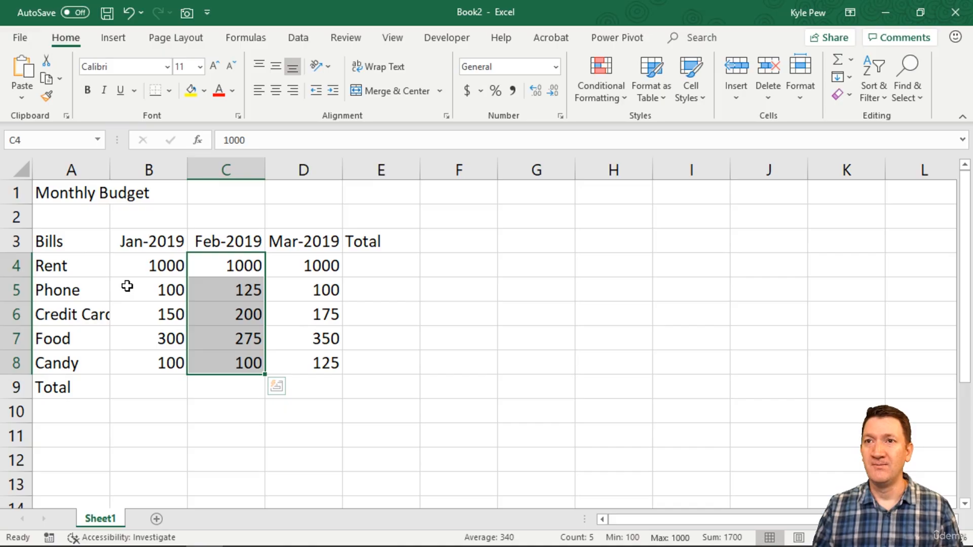
Select the block A3 to D8, and replace it with a combined selection of the separate ranges A3 to D4 and A7 to D7.
left_click(62, 237)
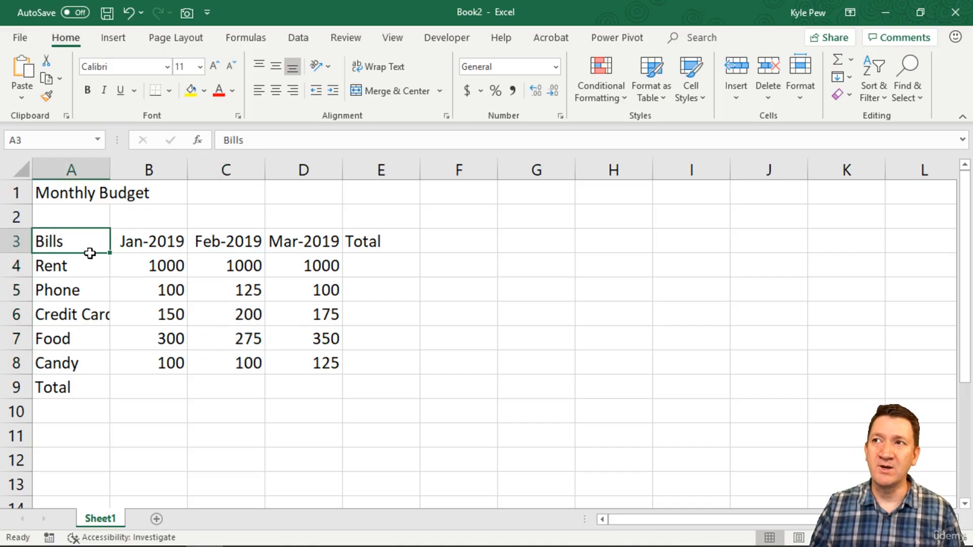
left_click_drag(90, 254, 299, 356)
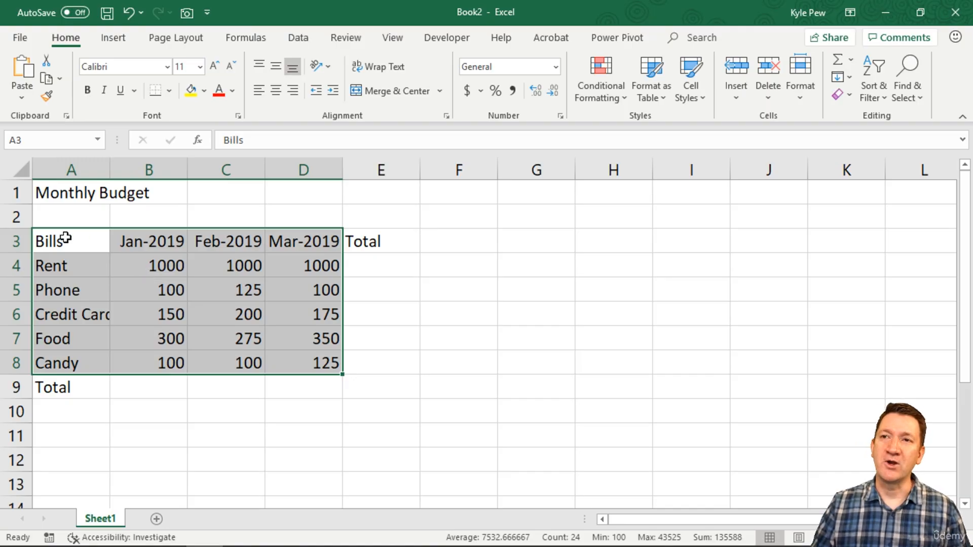
left_click_drag(62, 238, 327, 265)
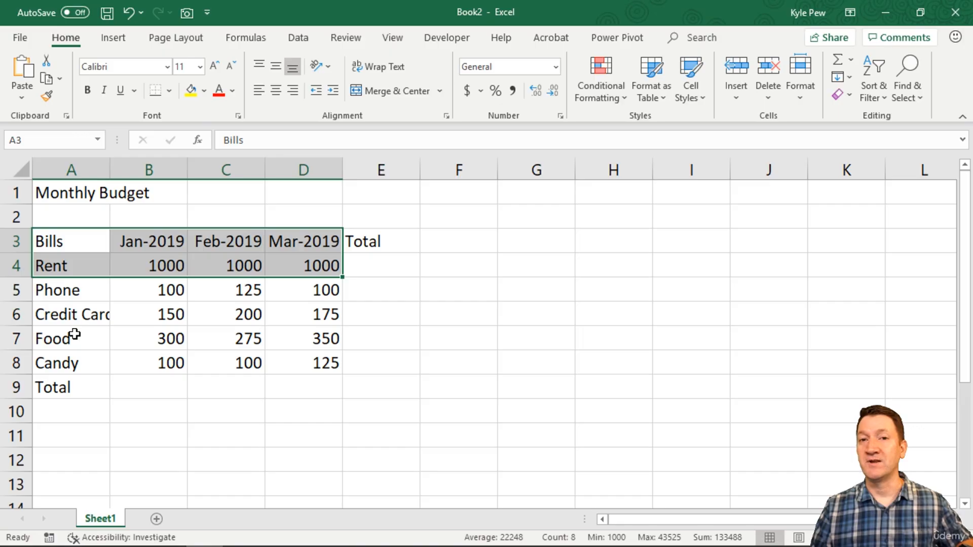
left_click(48, 338, "ctrl")
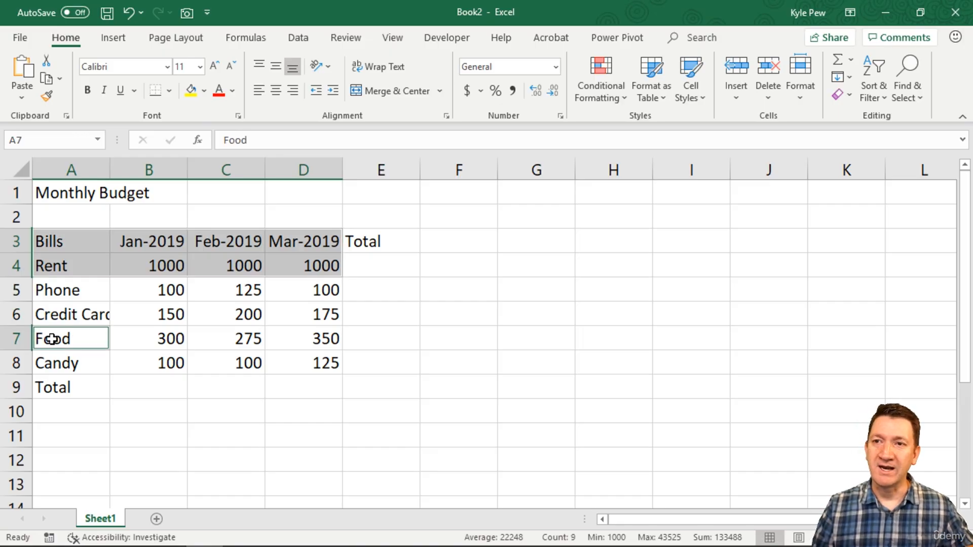
left_click_drag(109, 339, 299, 339)
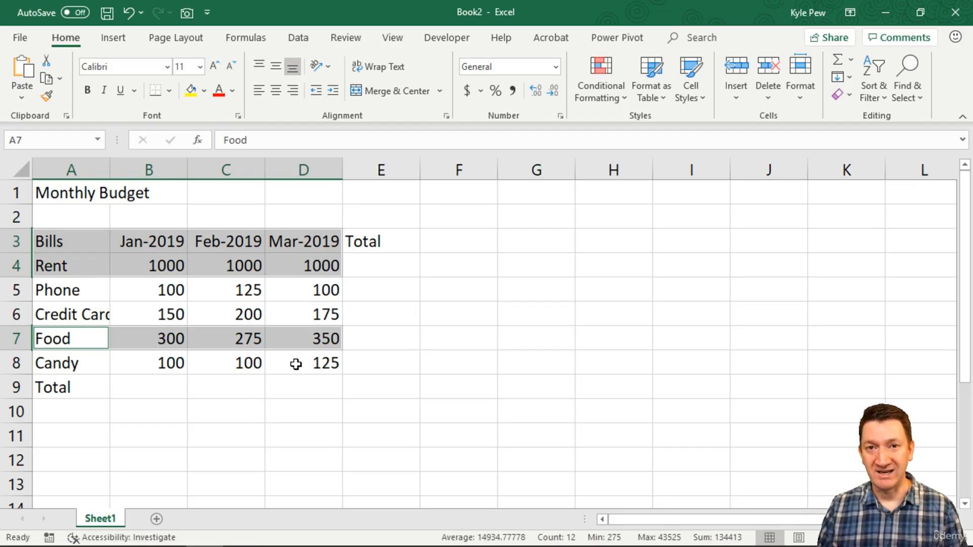
left_click(136, 273)
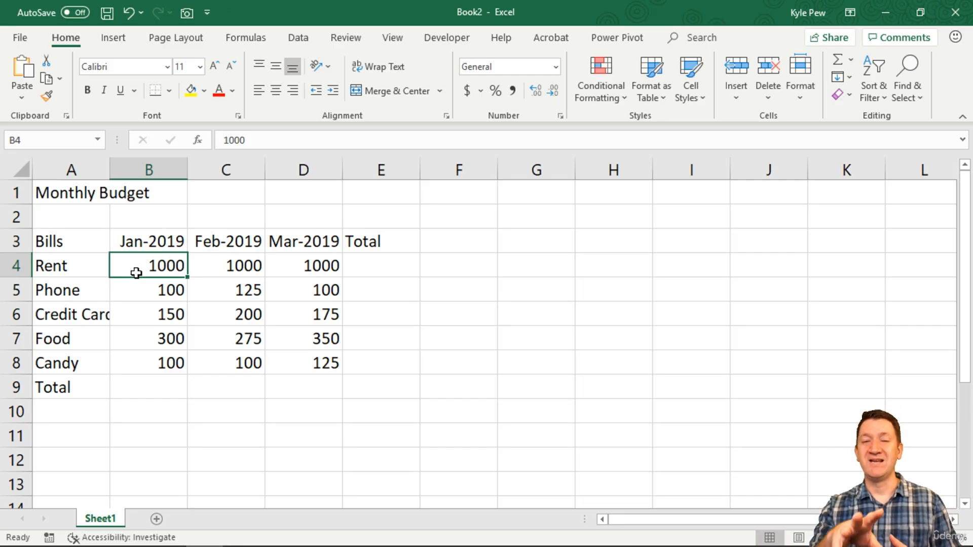
left_click(134, 314)
left_click(99, 315)
left_click(247, 359)
left_click(231, 265)
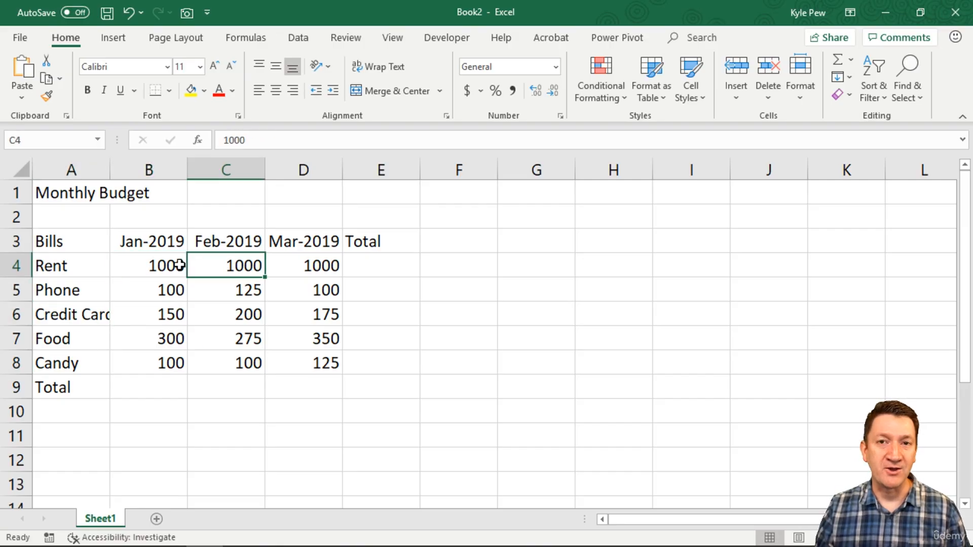
left_click(132, 282)
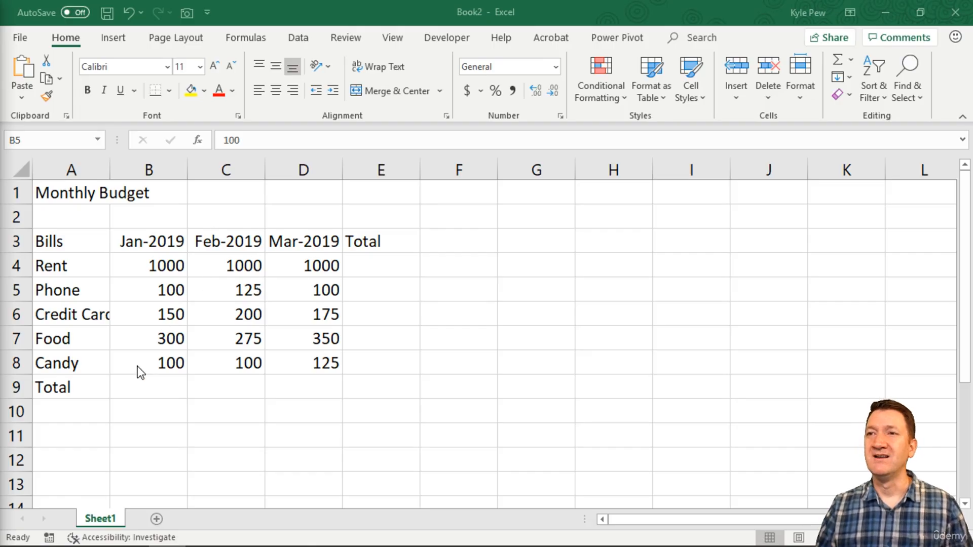
Enter the January total in B9 as the formula =1000+100+150+300+100.
left_click(137, 387)
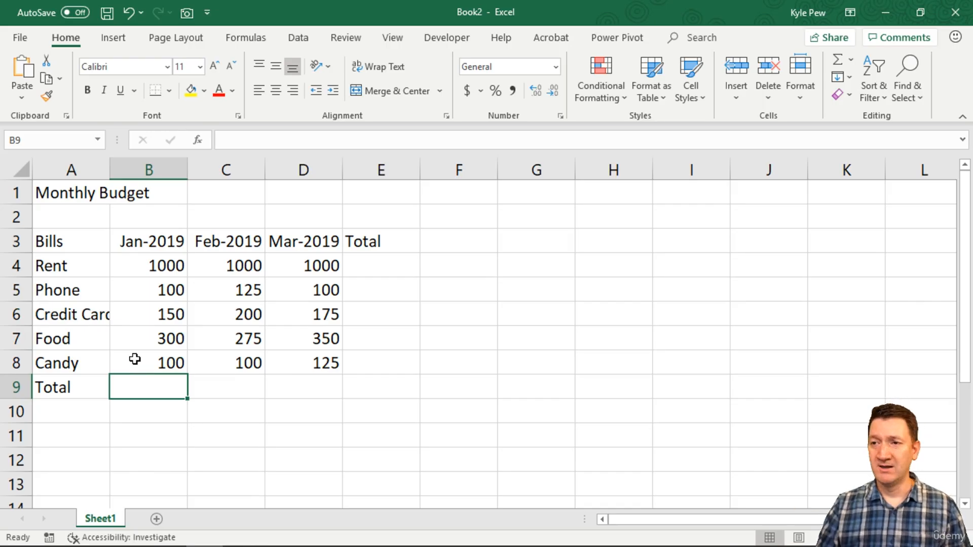
left_click(228, 386)
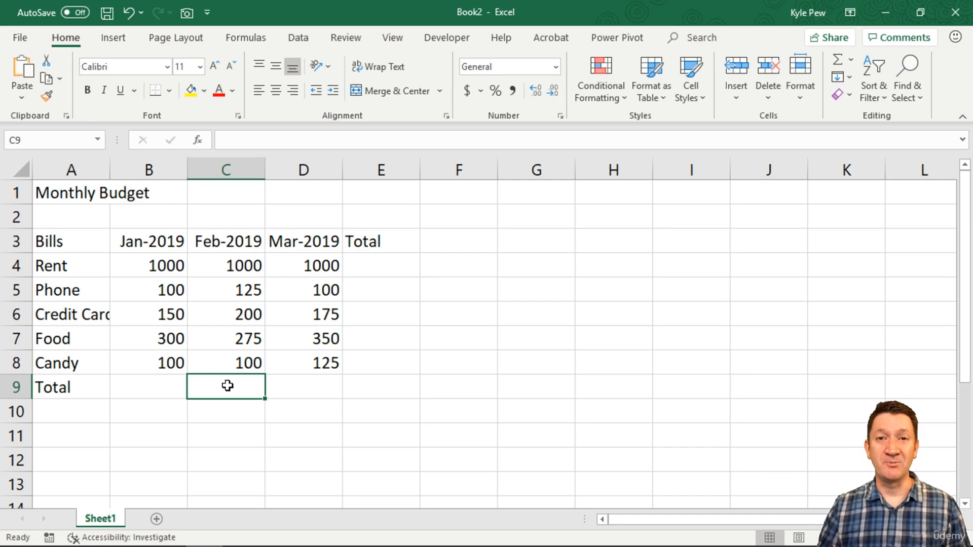
left_click(121, 393)
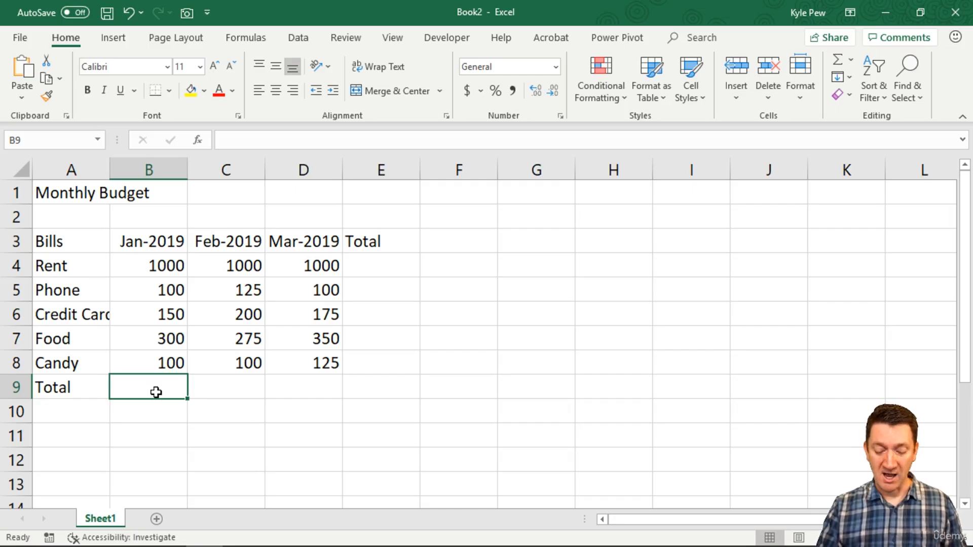
type("=")
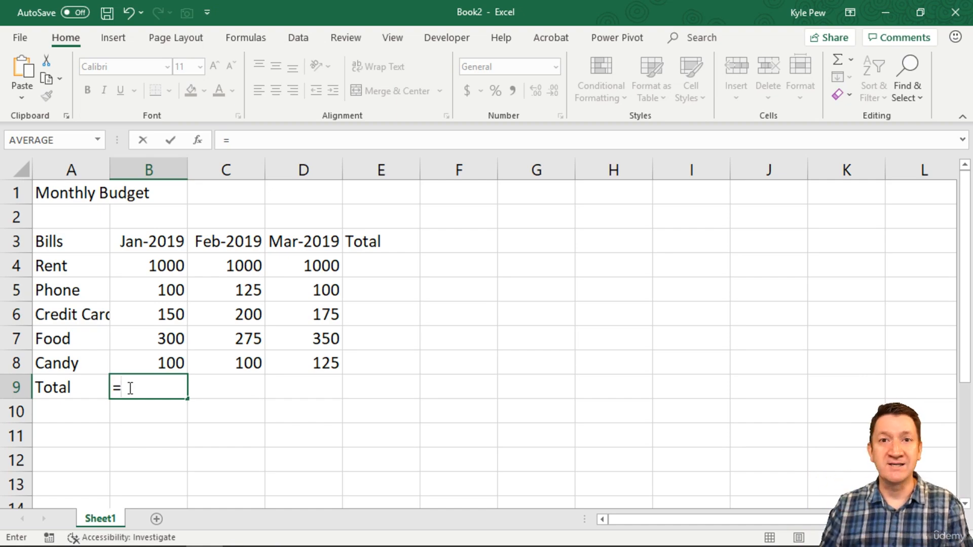
type("1000")
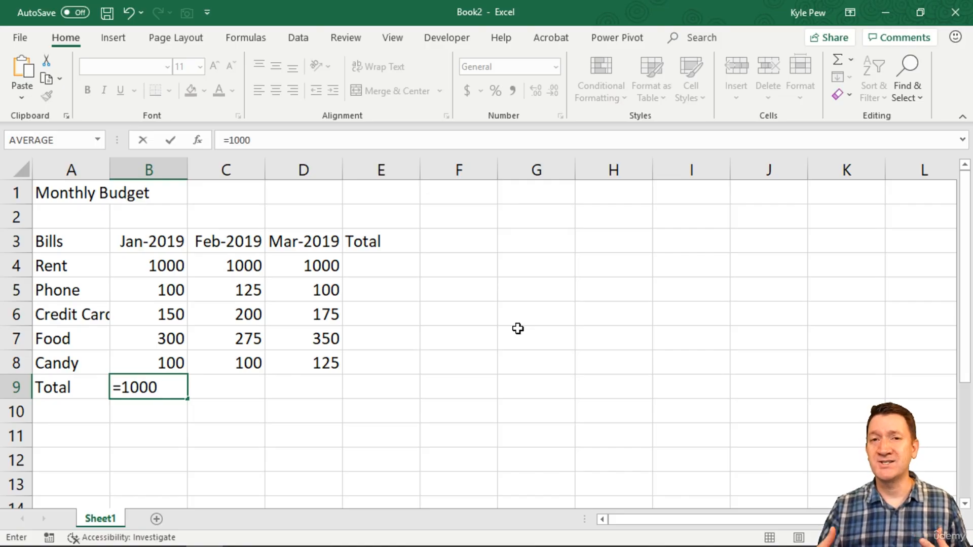
type("+")
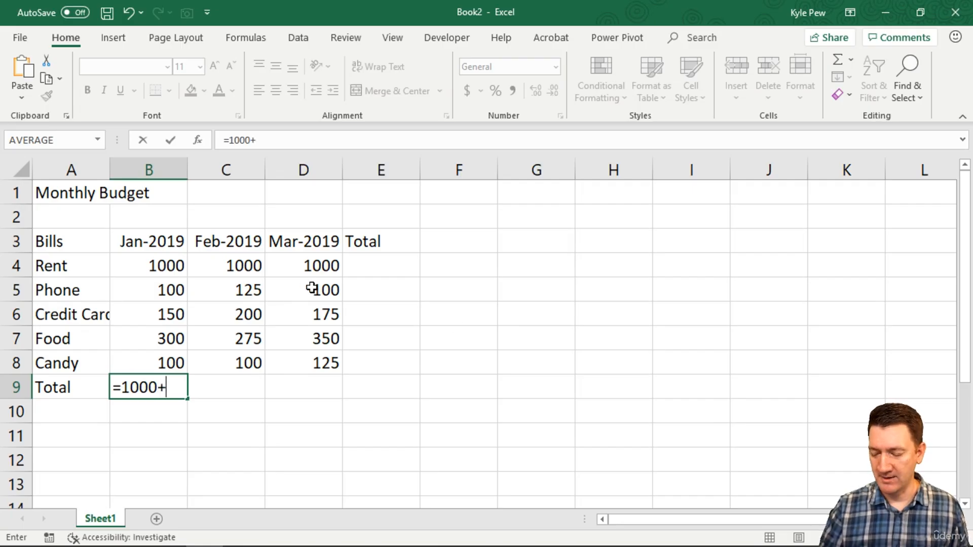
type("100")
type("+150+")
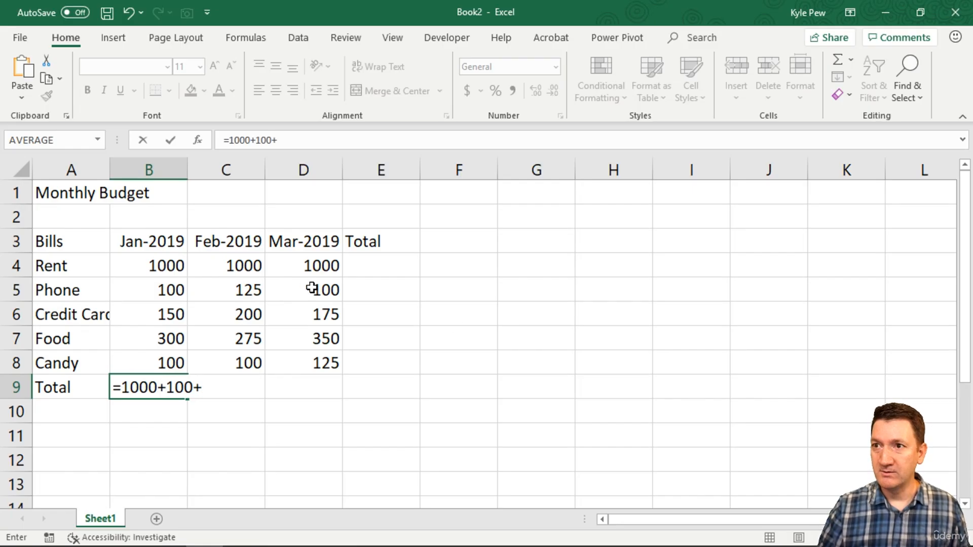
type("300+100")
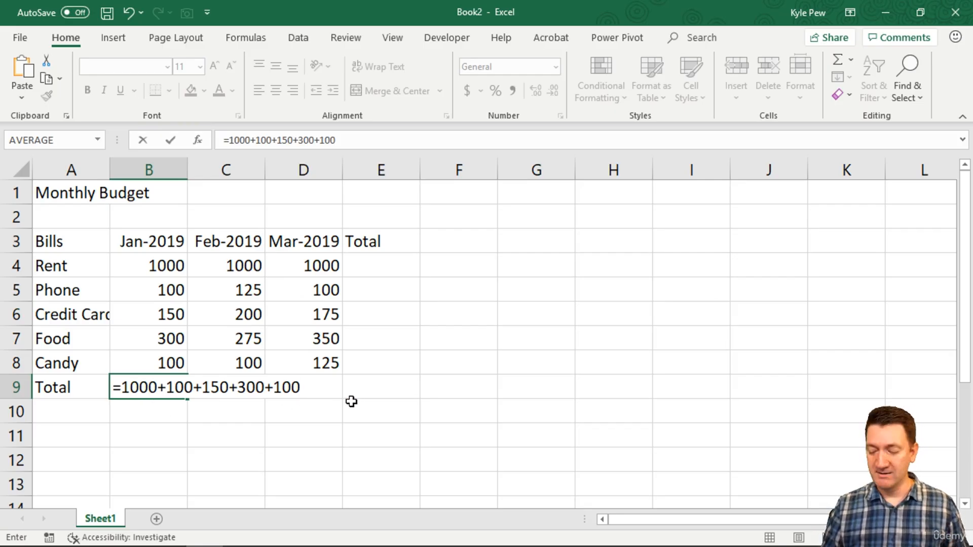
key("Return")
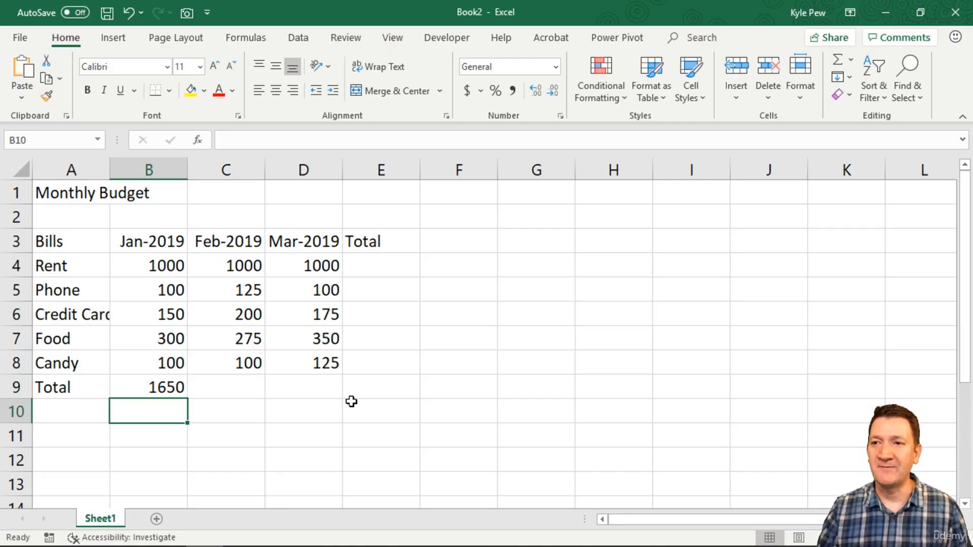
Change the rent figure in the January total formula in B9 to 10000.
left_click(167, 386)
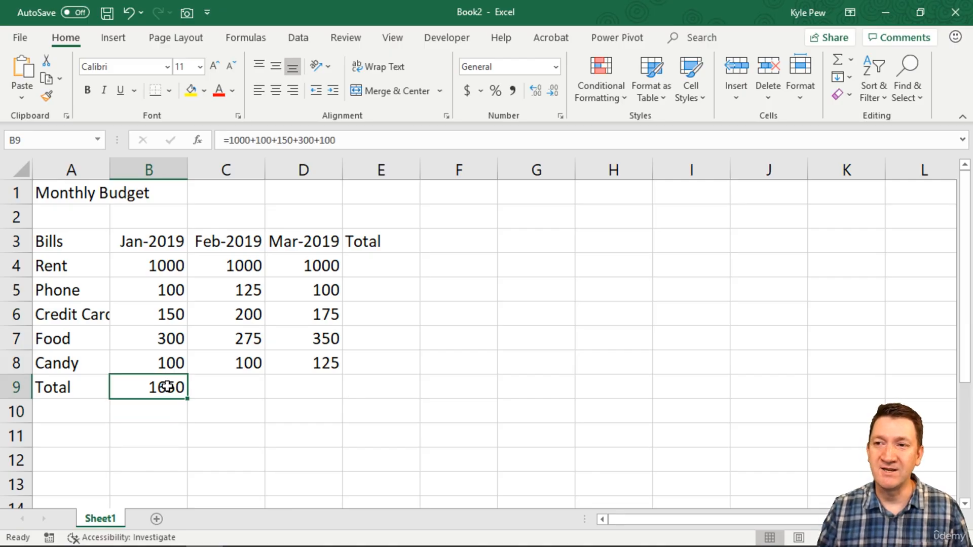
double_click(168, 387)
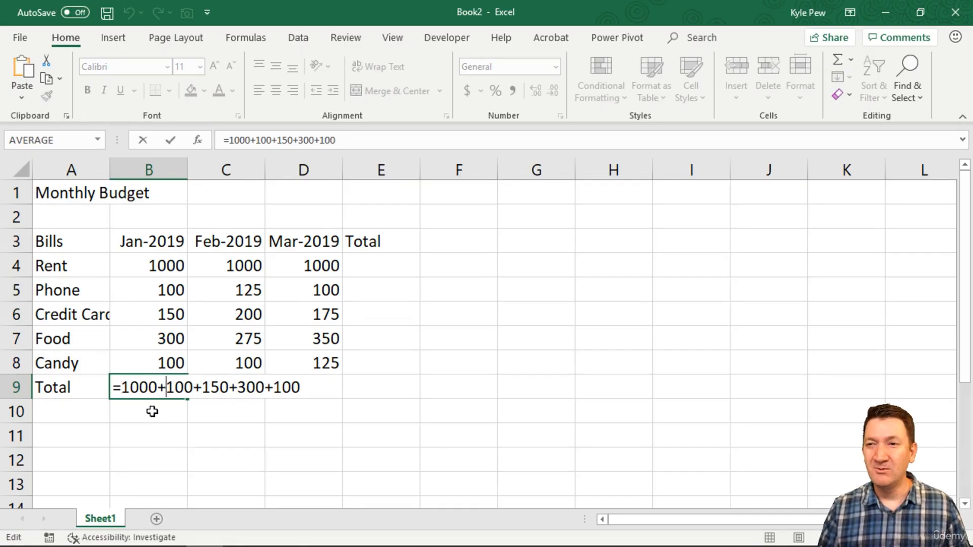
left_click(160, 387)
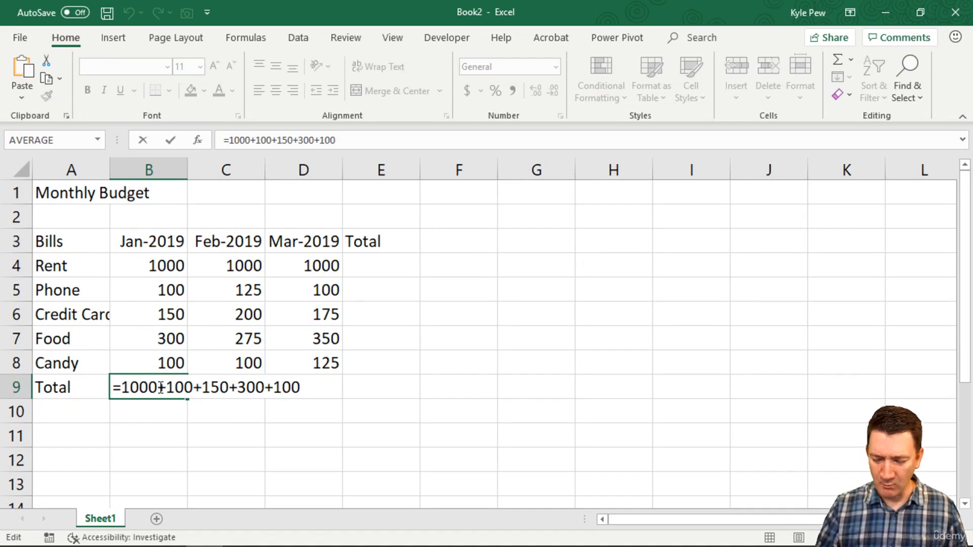
type("0")
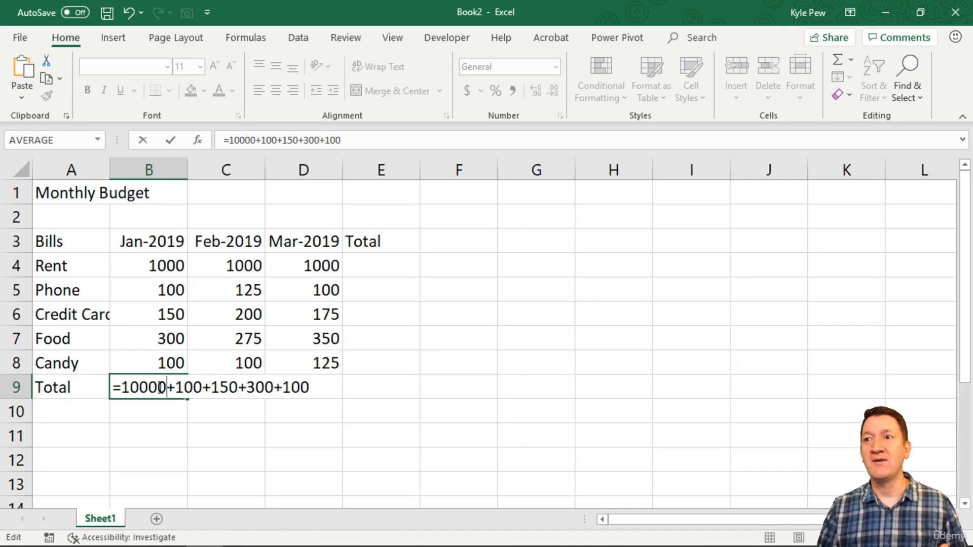
key("Return")
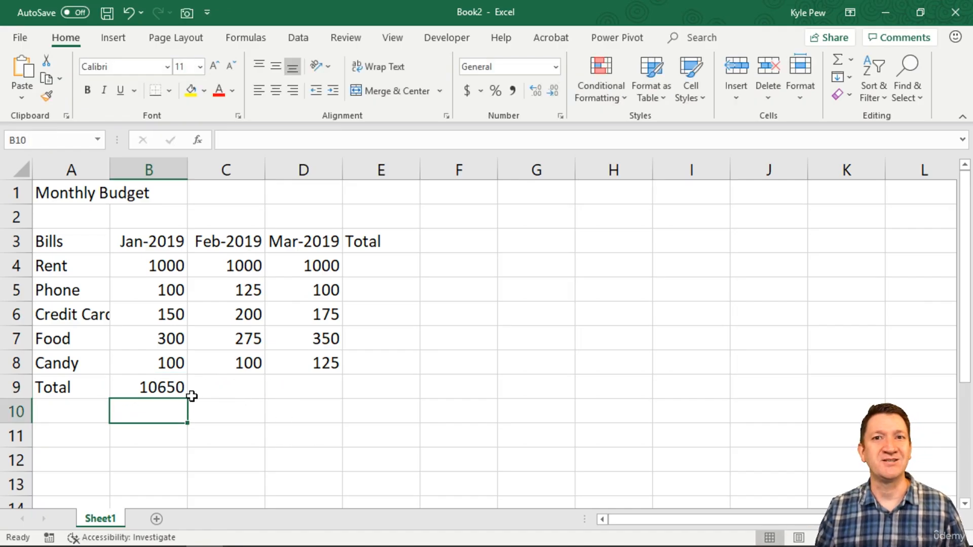
Correct the rent figure in the January total formula in B9 back to 1000.
left_click(179, 388)
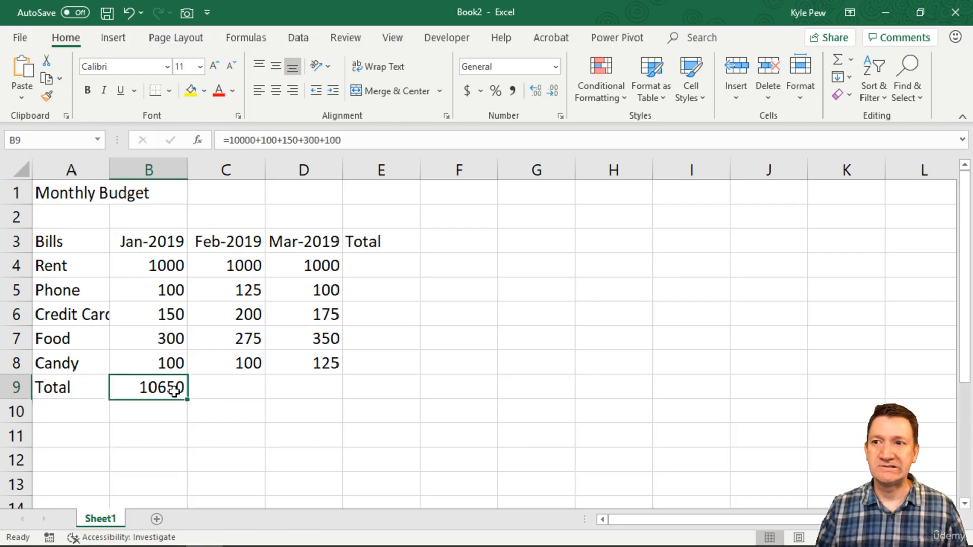
double_click(182, 387)
left_click(159, 388)
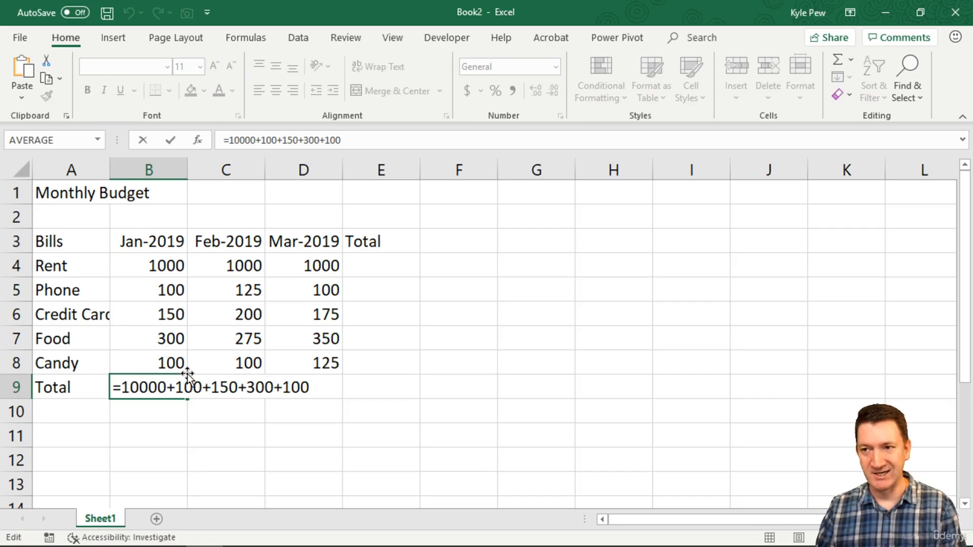
key("BackSpace")
key("Return")
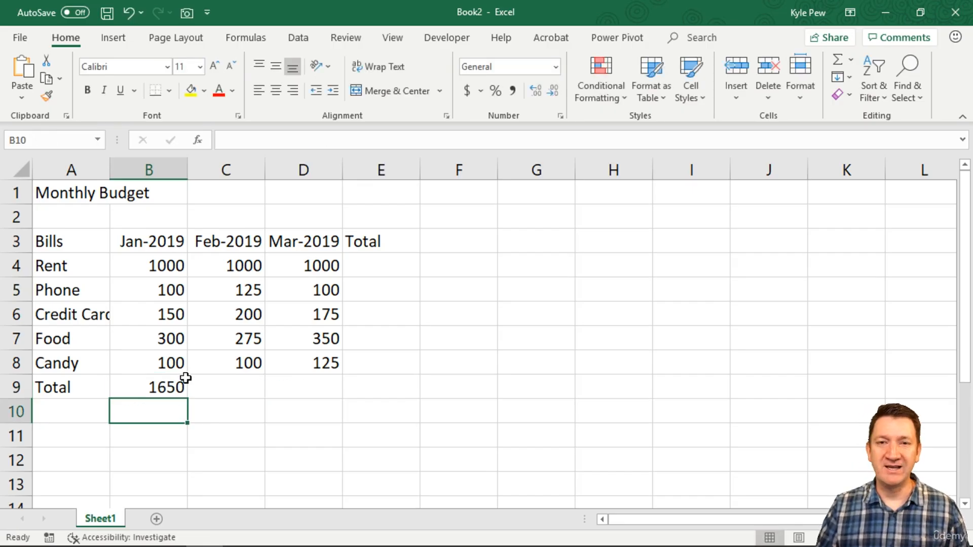
Inspect the January total formula in B9, and select the January amounts in B4 to B8.
left_click(174, 385)
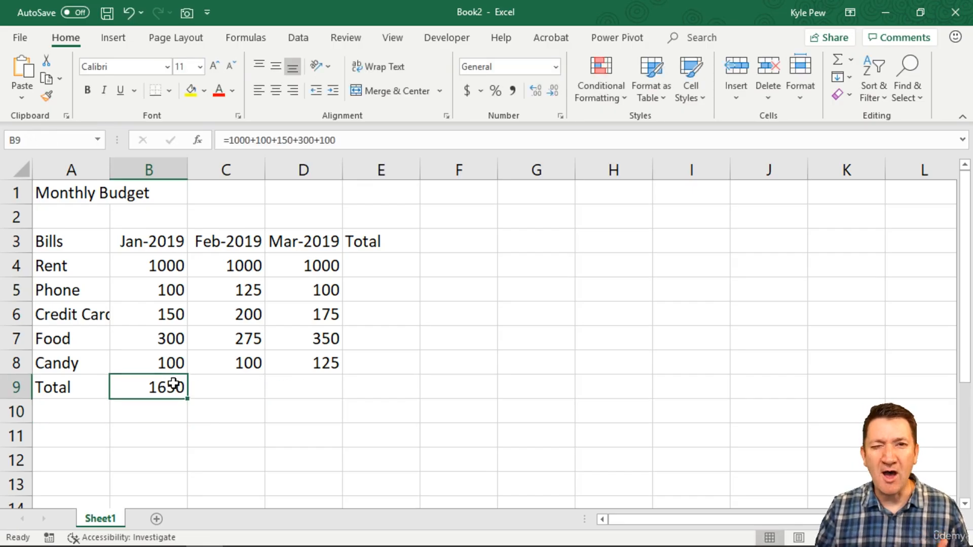
double_click(172, 386)
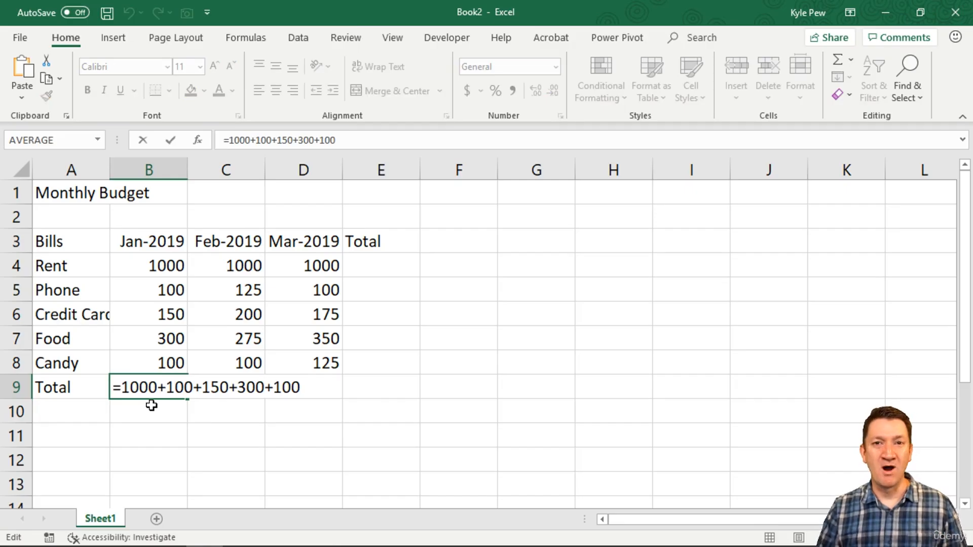
key("Return")
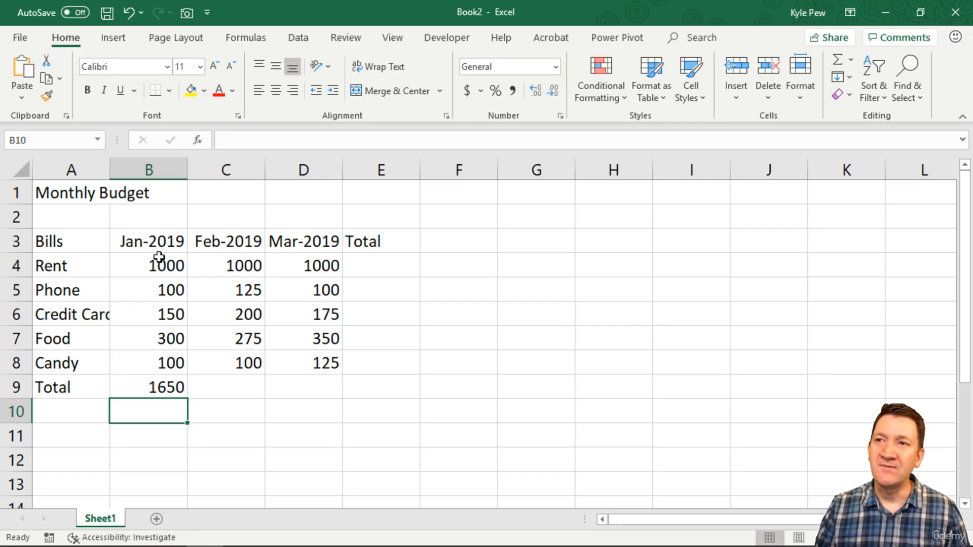
left_click_drag(159, 261, 154, 361)
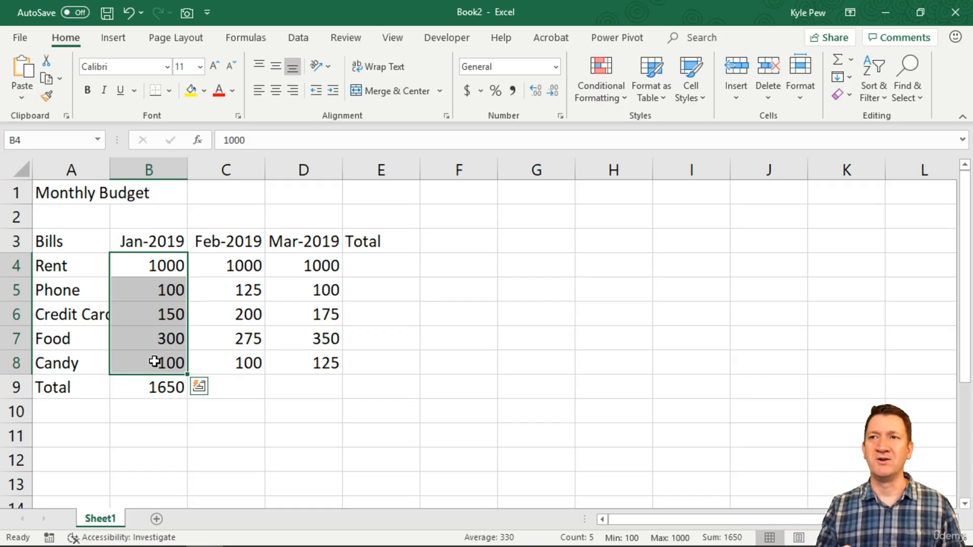
Set the January phone amount in B5 to 125.
left_click(156, 291)
type("1250")
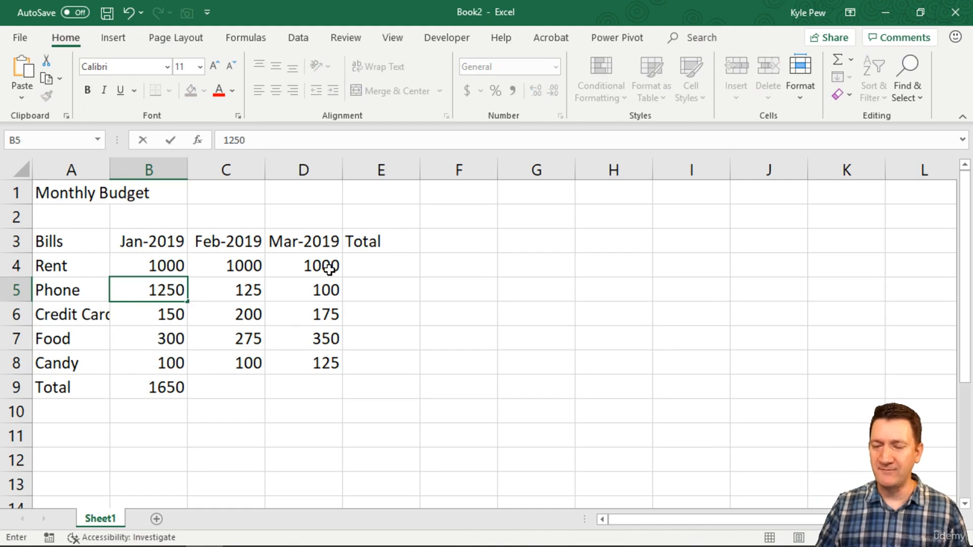
key("BackSpace")
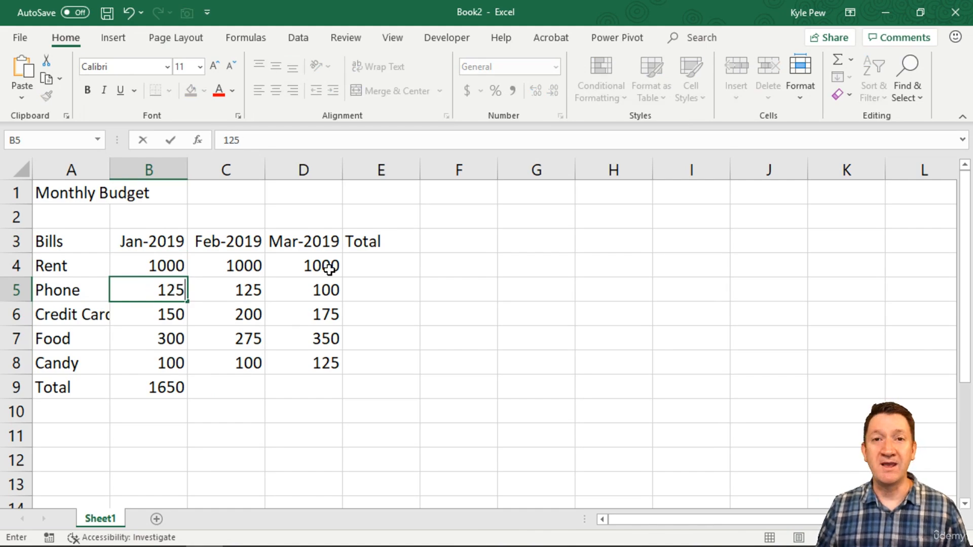
key("Return")
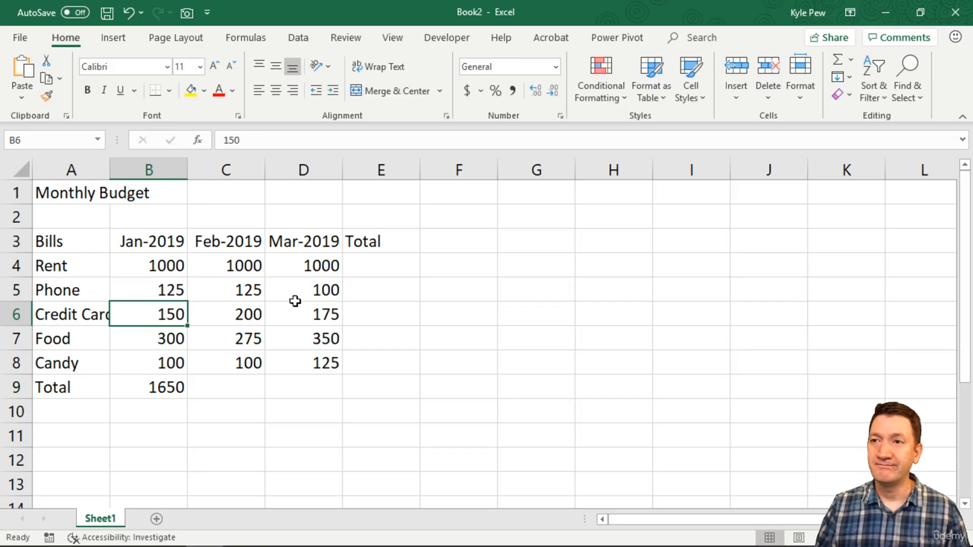
Change the phone figure in the January total formula in B9 to 125.
left_click(135, 286)
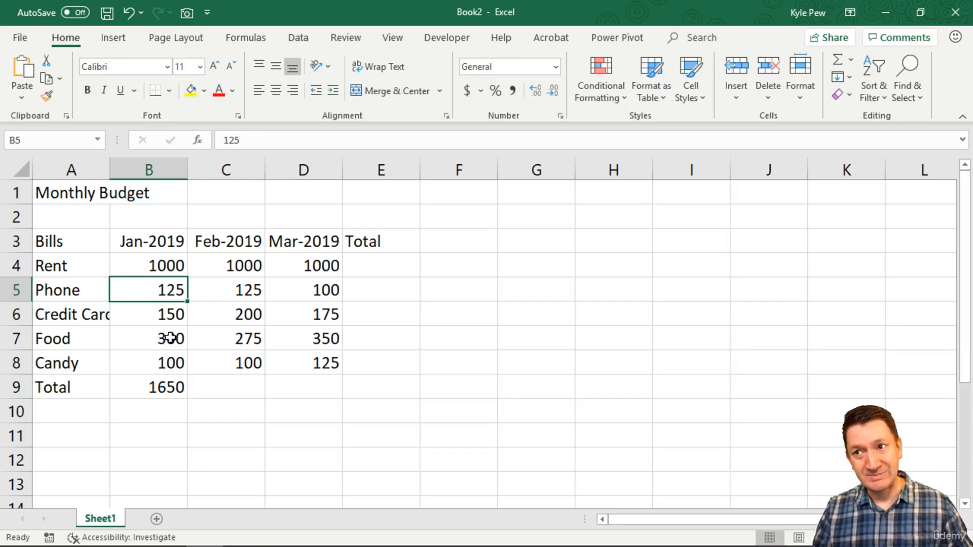
left_click(174, 387, "ctrl")
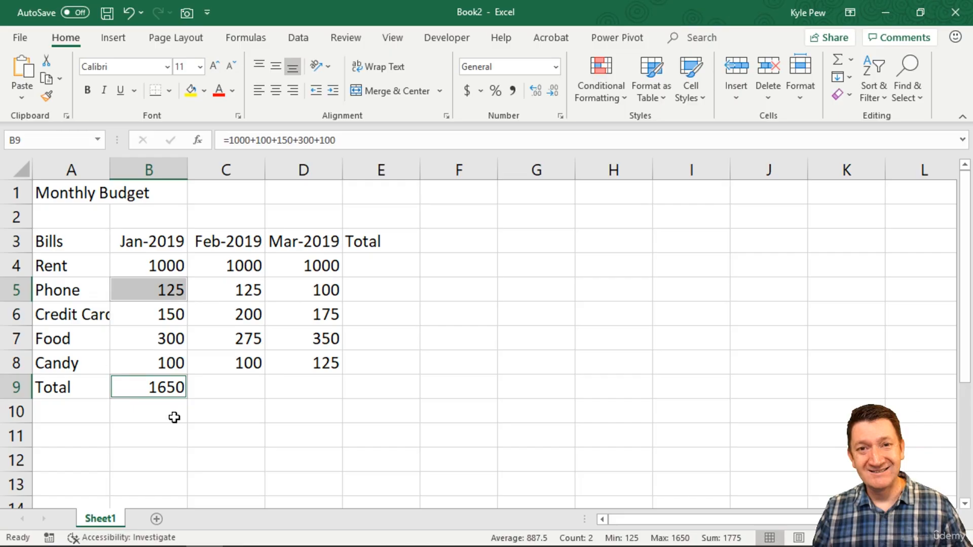
double_click(172, 391)
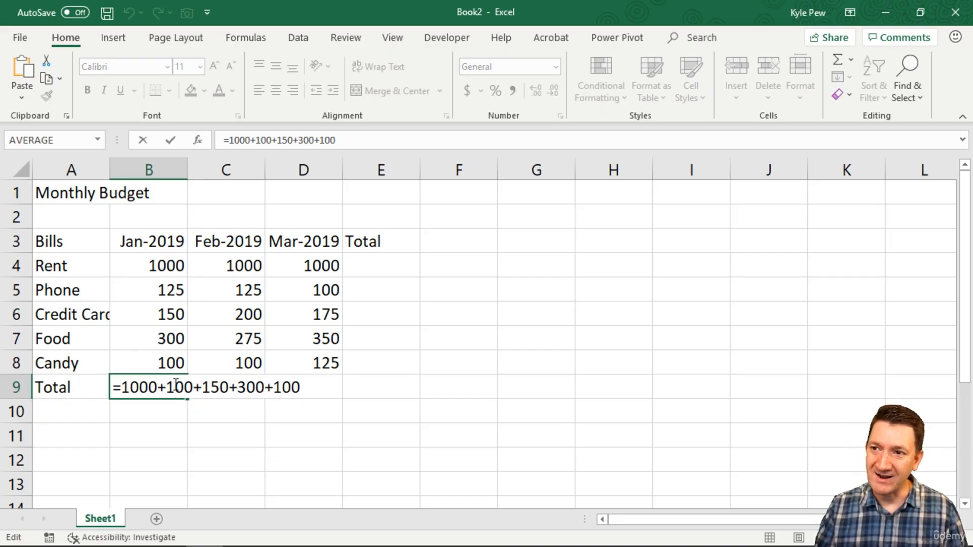
double_click(176, 385)
type("125")
key("Return")
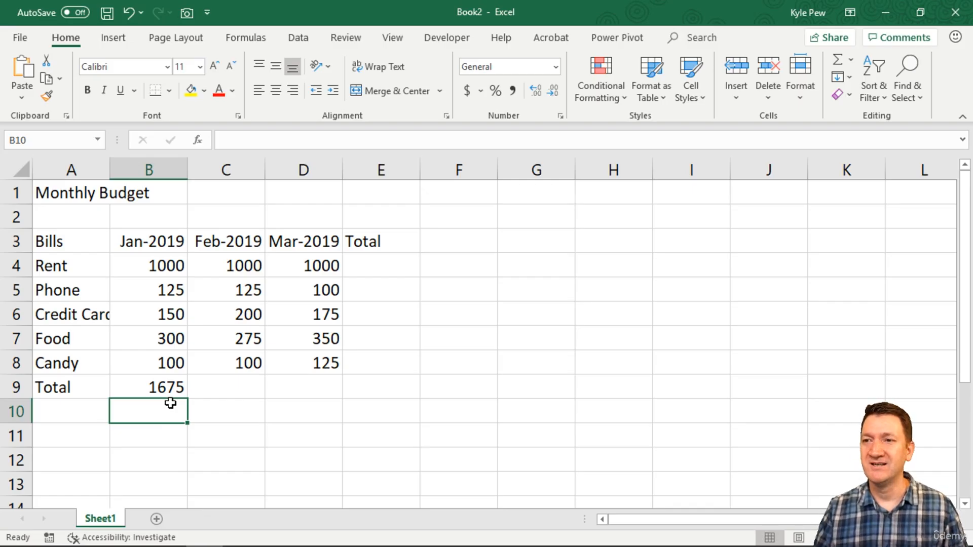
Reset the January phone amount in B5 to 100.
left_click(167, 289)
type("100")
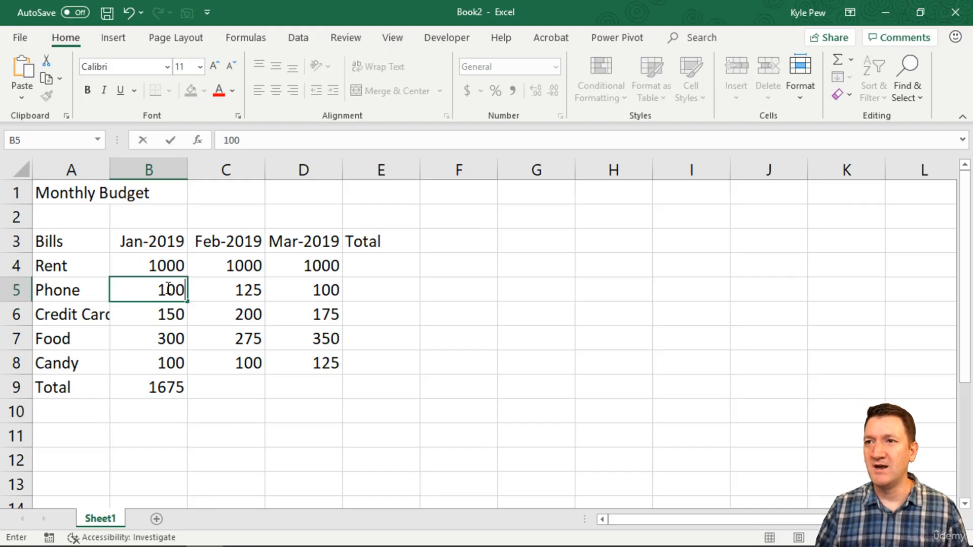
Clear the January total in B9 and replace it with the cell-reference formula =B4+B5+B6+B7+B8.
left_click(163, 386)
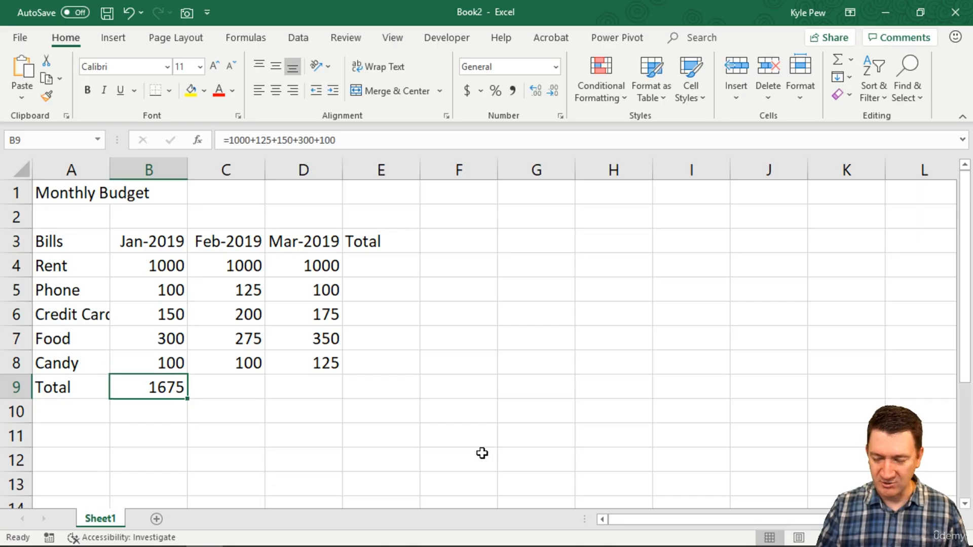
key("Delete")
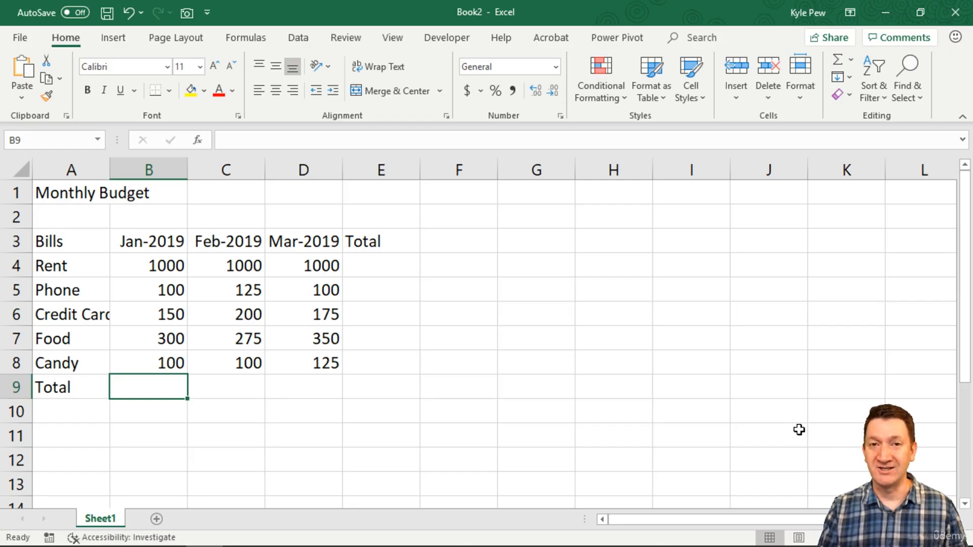
type("=")
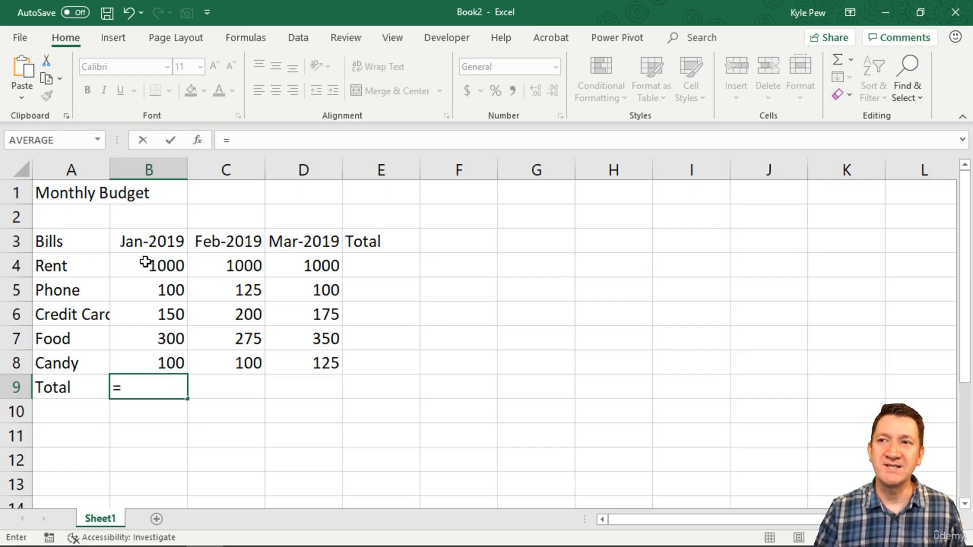
type("B")
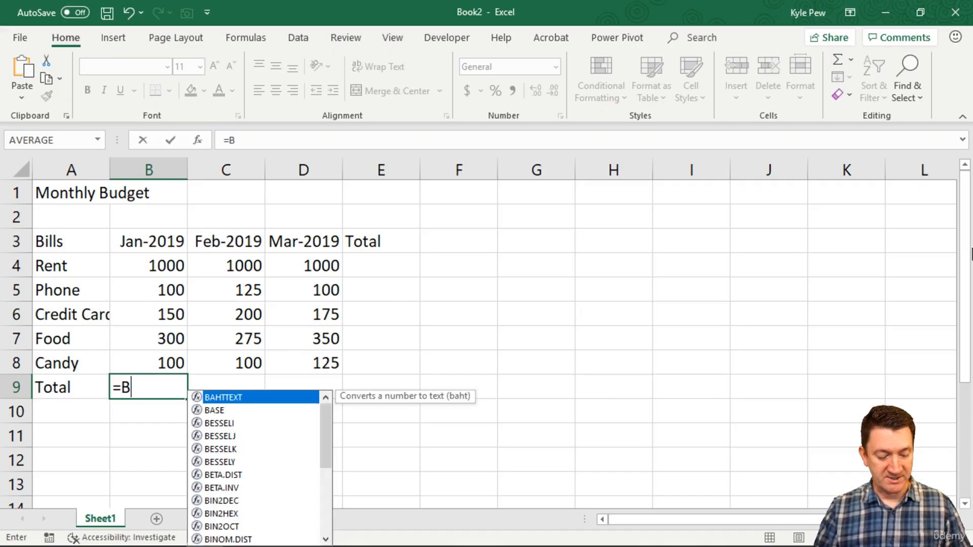
type("4+B5")
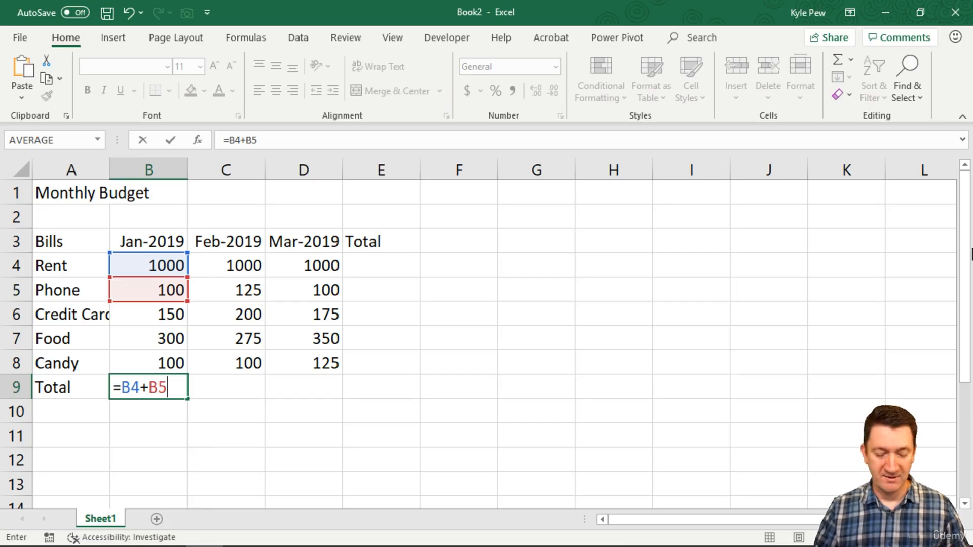
type("+B6")
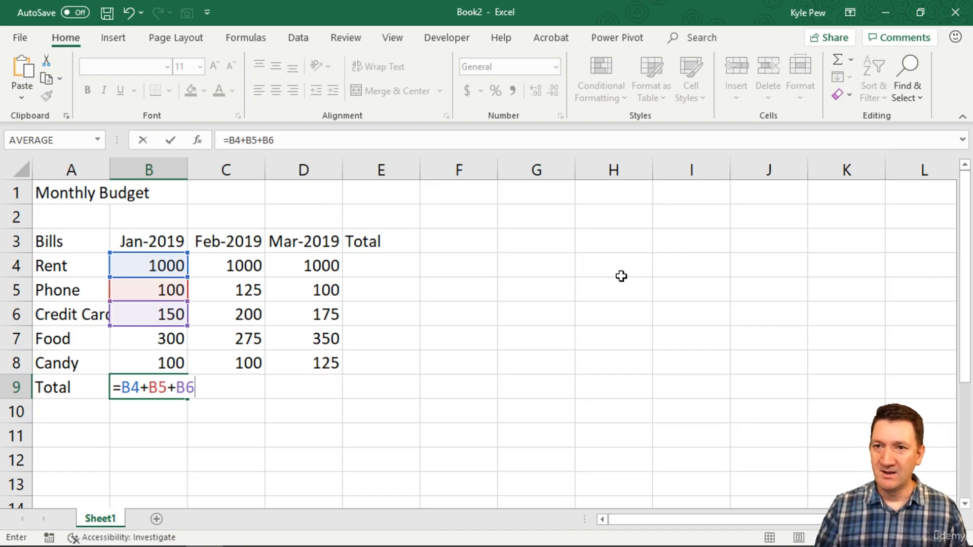
type("+B7+B8")
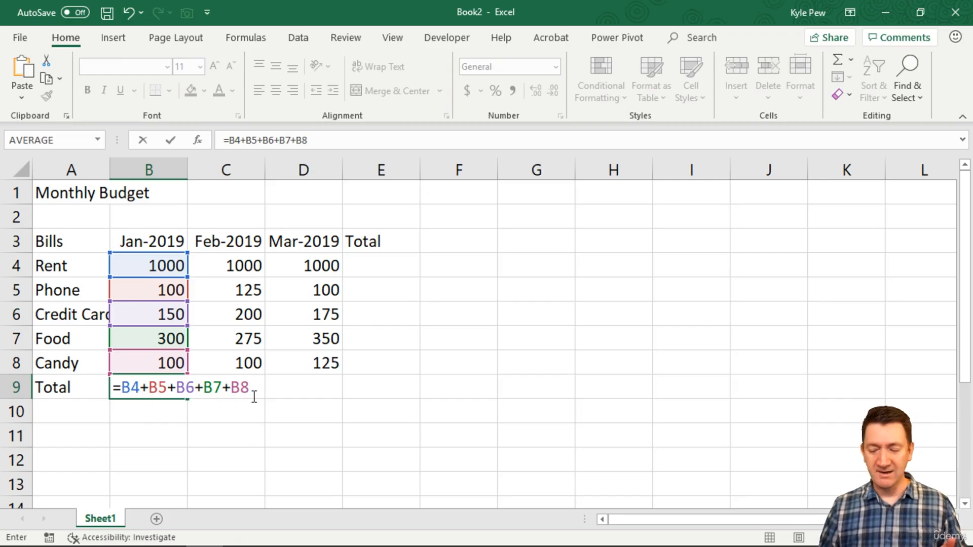
key("Return")
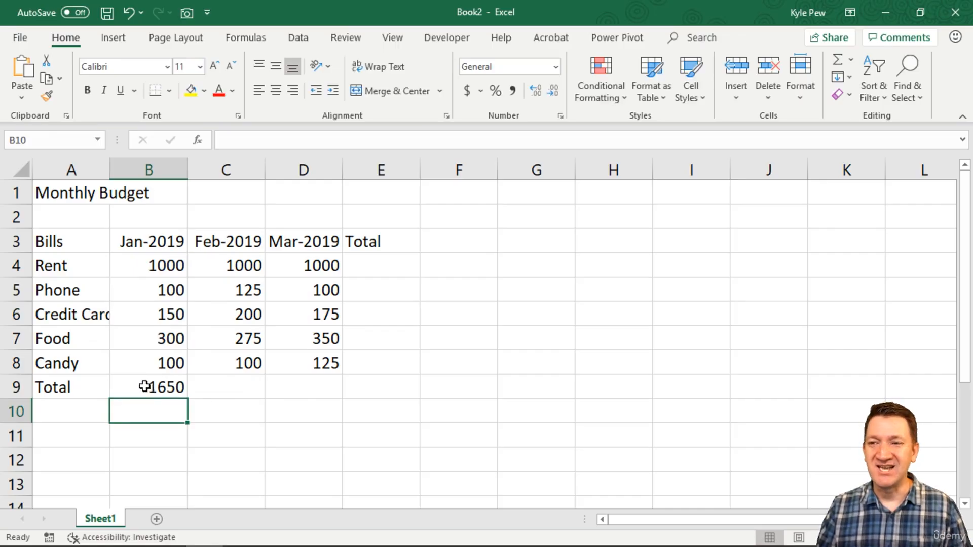
Set the January phone amount in B5 to 125, and inspect the cell references in the B9 total formula.
left_click(157, 284)
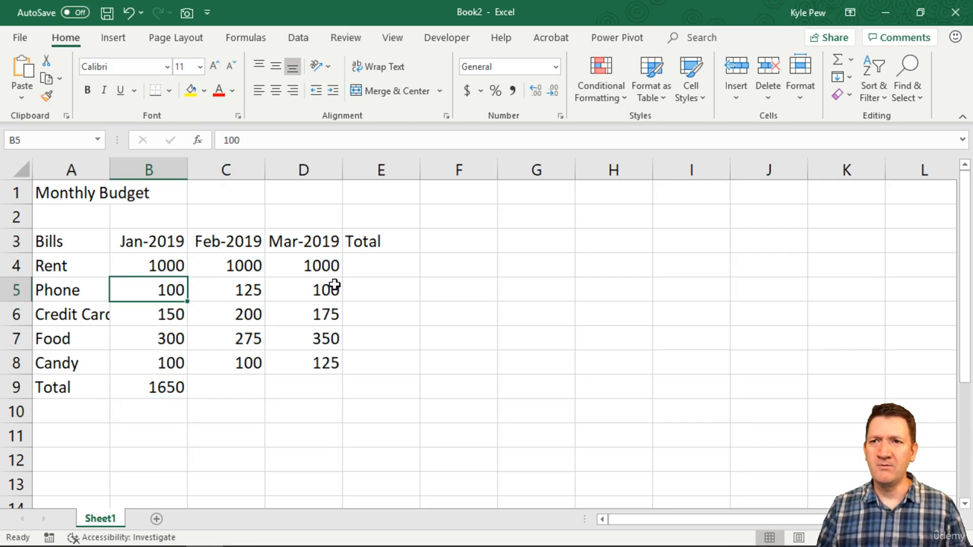
type("125")
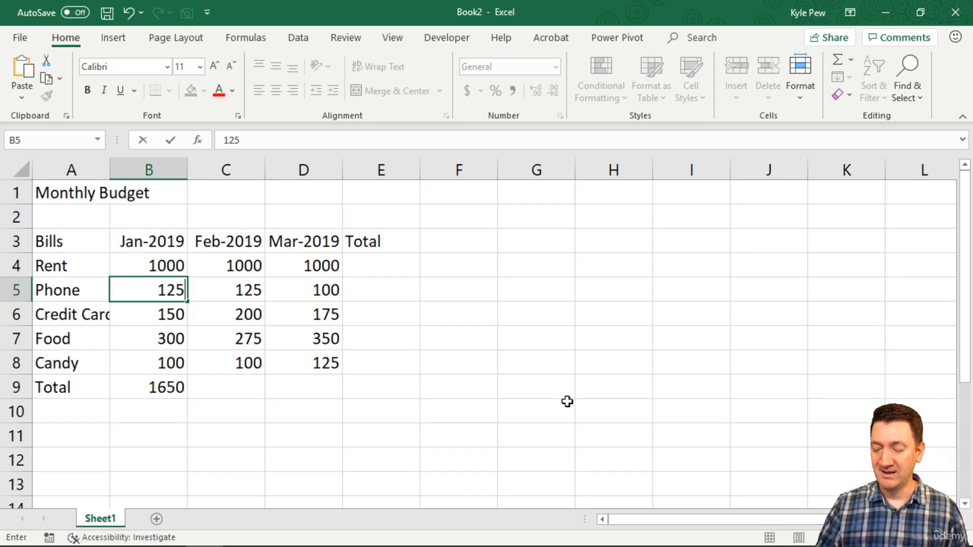
key("Return")
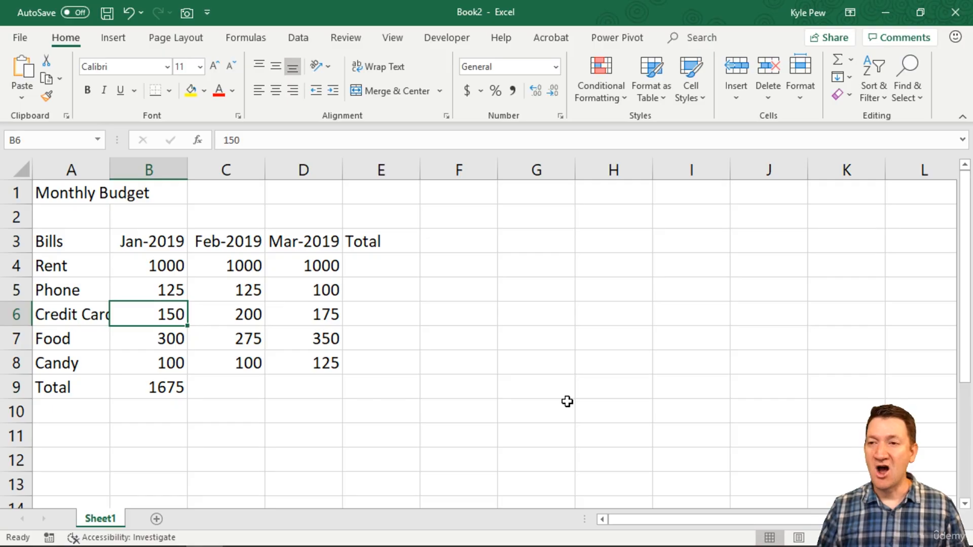
double_click(167, 387)
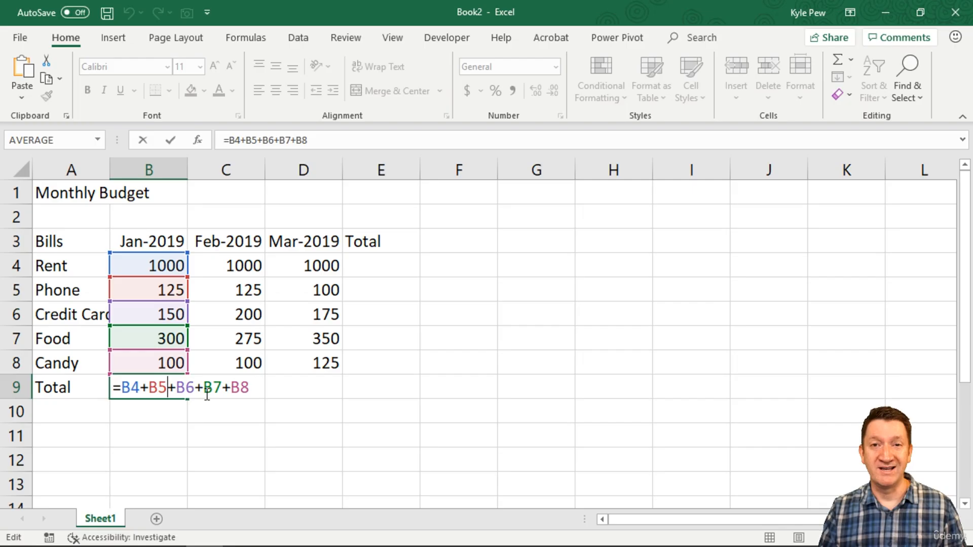
key("ctrl+Return")
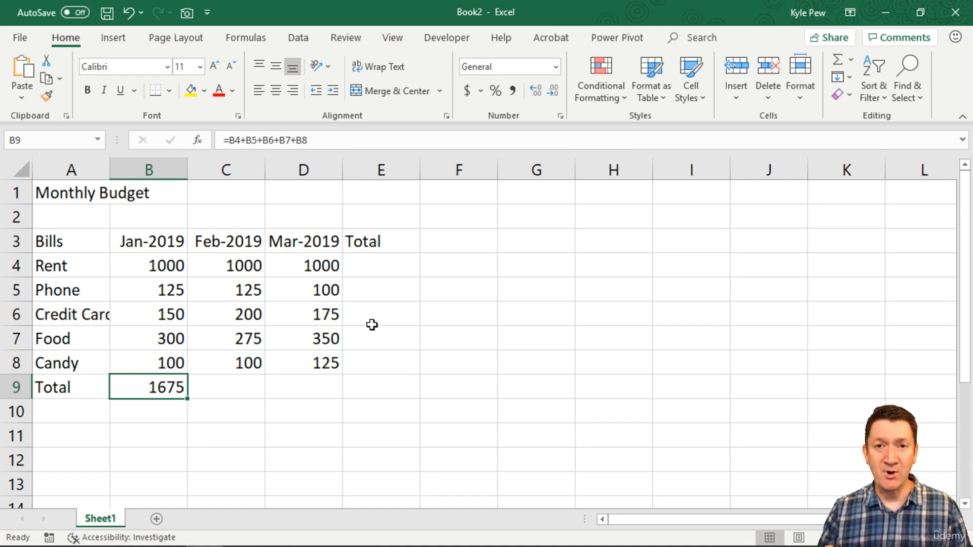
left_click(222, 388)
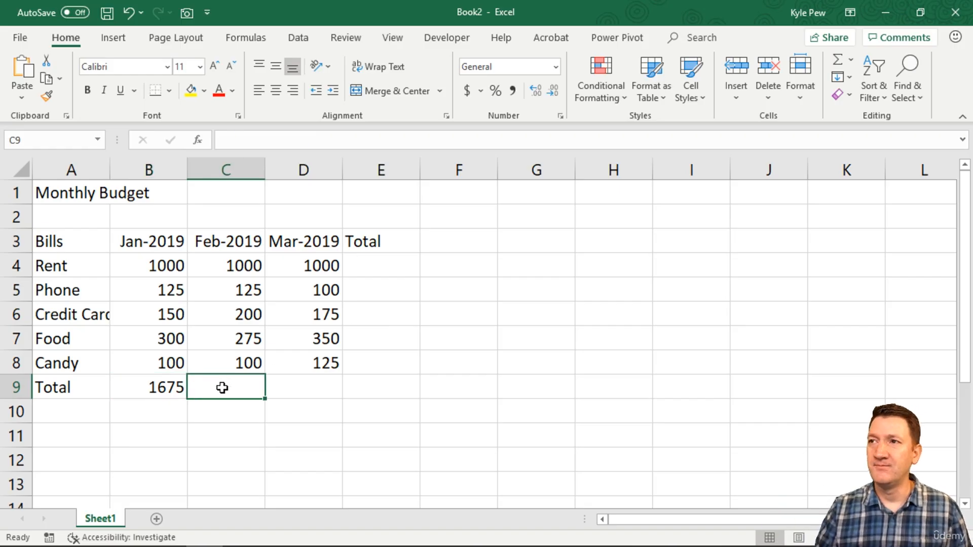
left_click(288, 388)
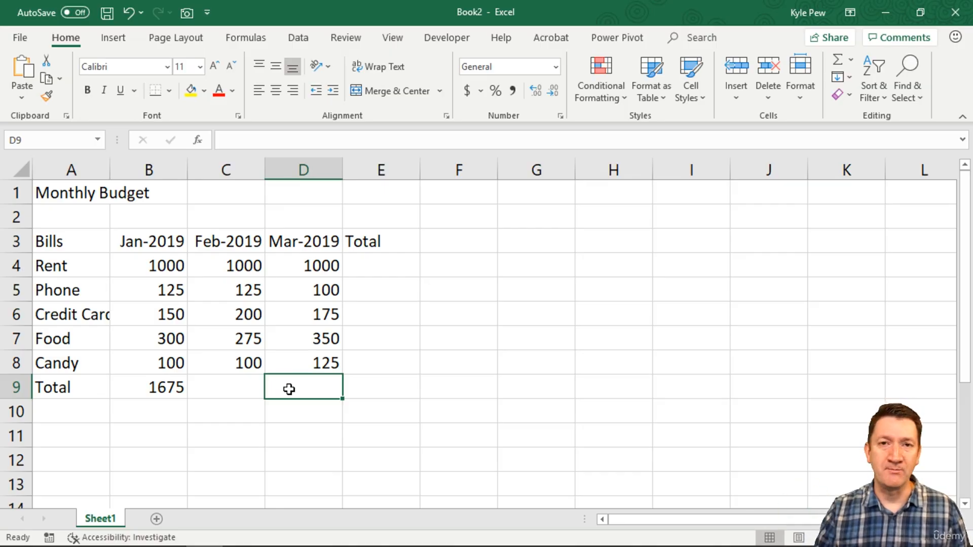
key("Up")
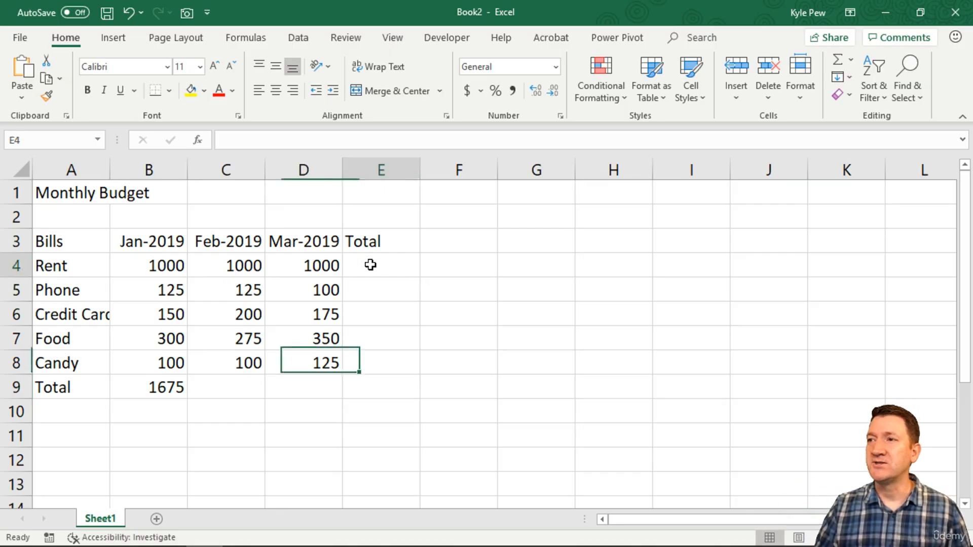
Enter the rent total in E4 as the formula =B4+C4+D4.
left_click(373, 263)
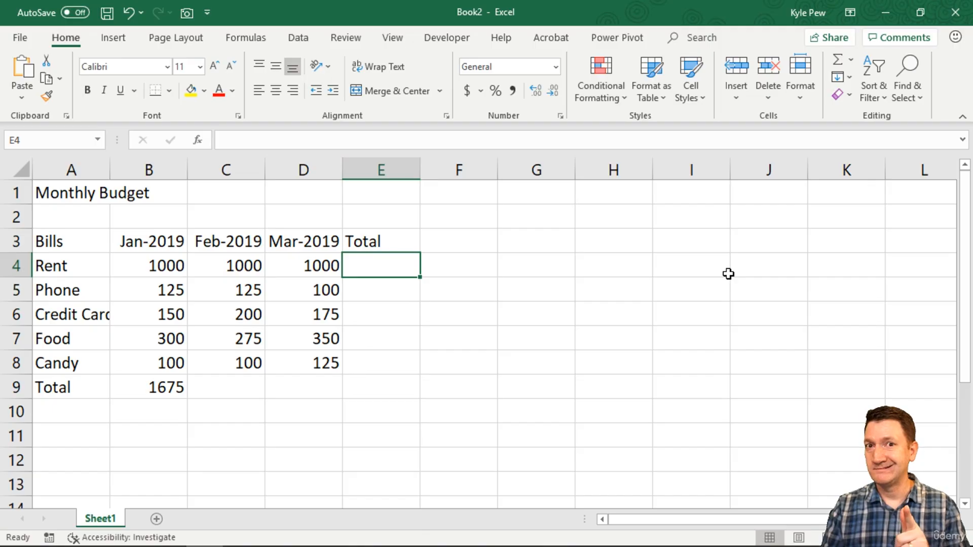
type("=")
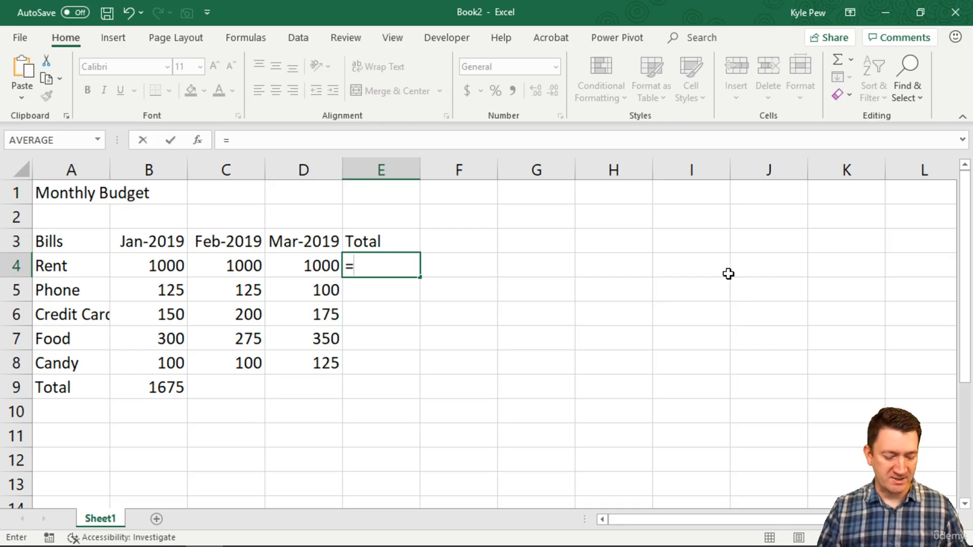
type("B4")
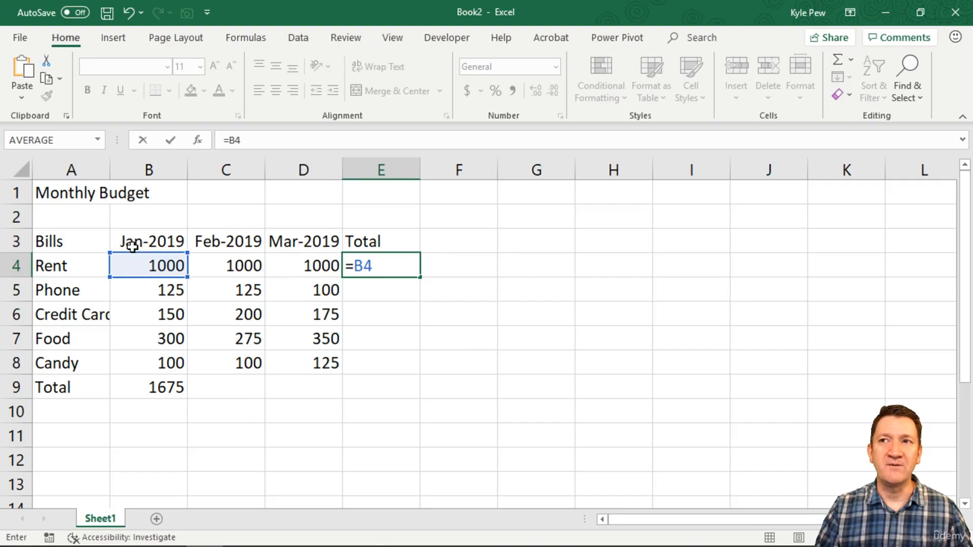
type("+")
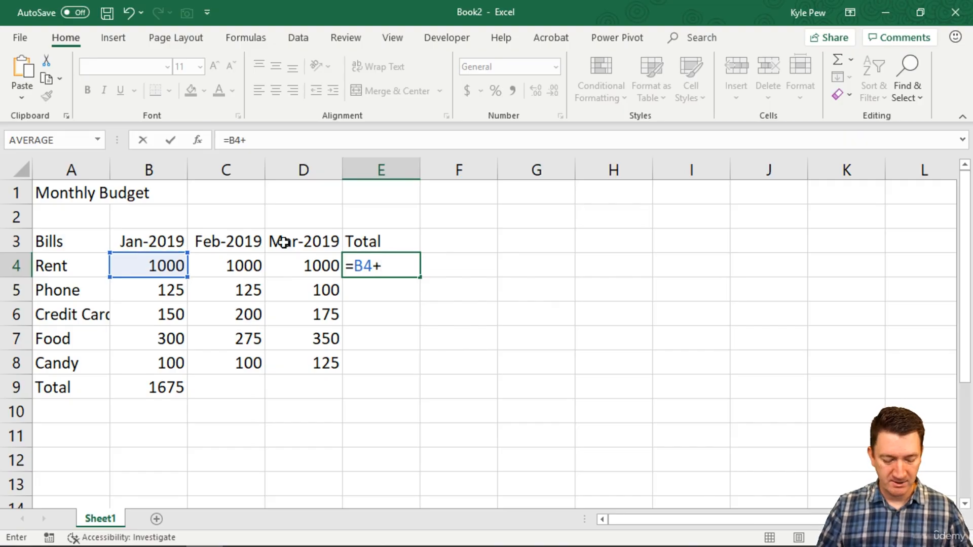
type("C4")
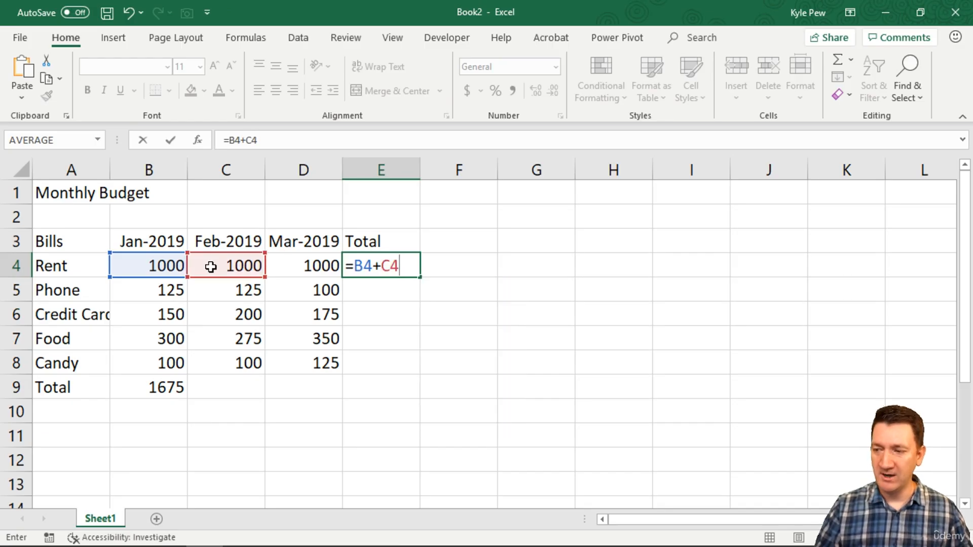
type("+D4")
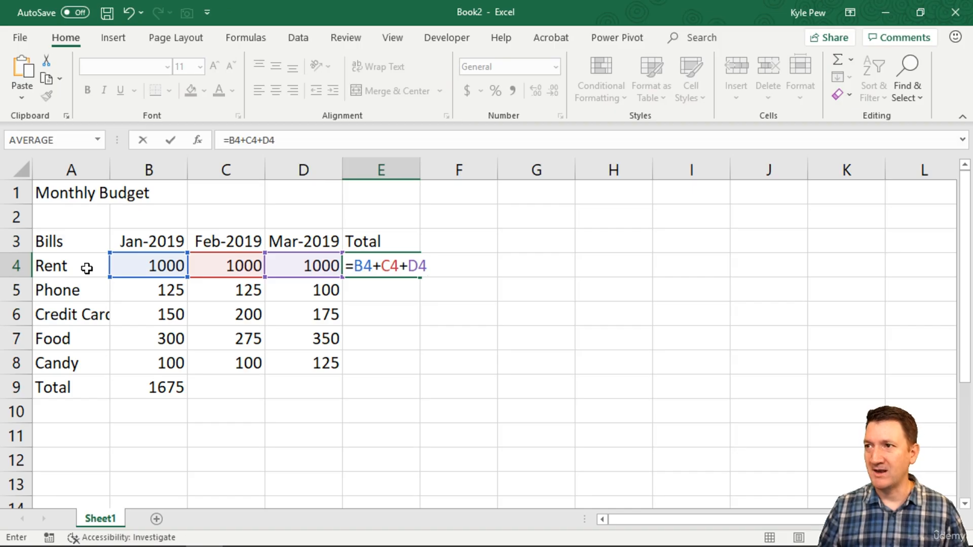
key("Return")
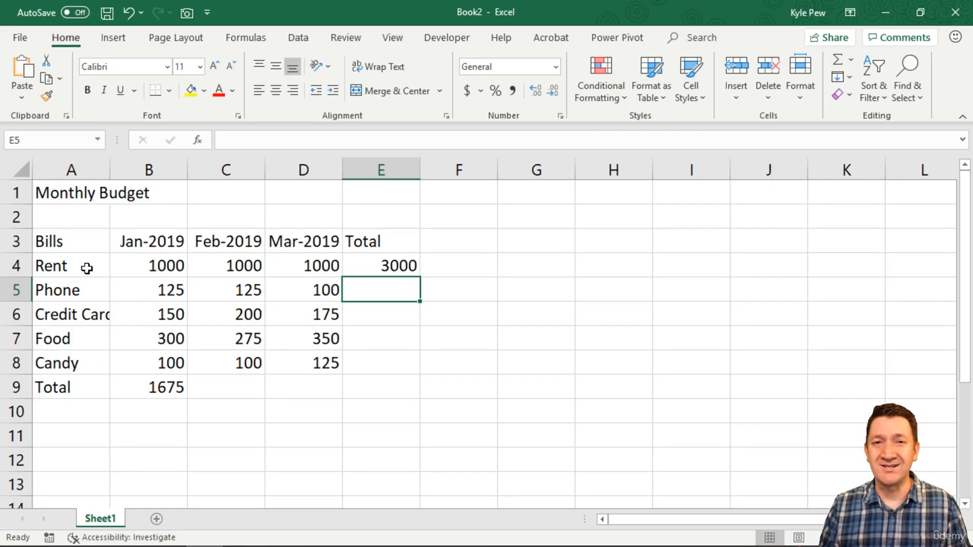
Inspect the January total formula in B9, the monthly totals in B9:D9 and the totals in E4:E9.
double_click(172, 386)
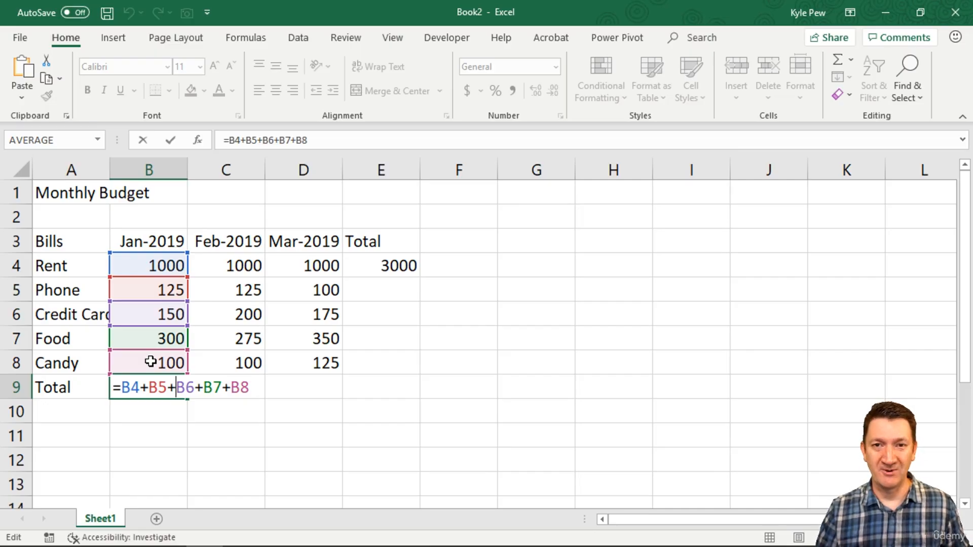
key("Return")
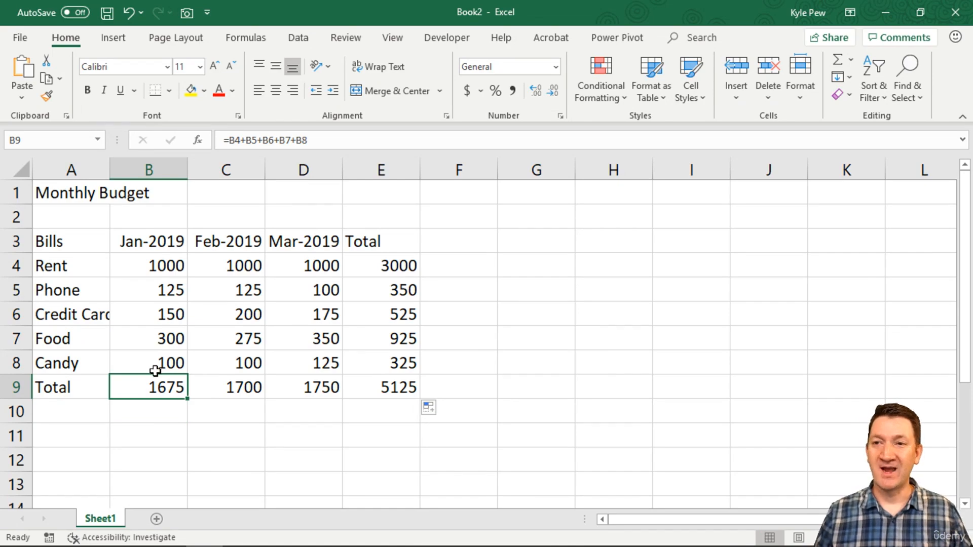
left_click_drag(147, 387, 302, 389)
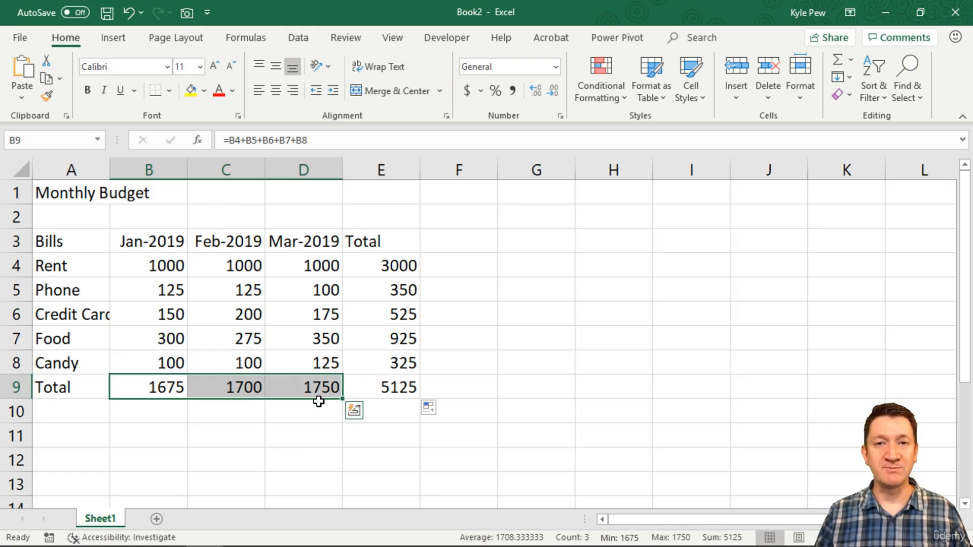
left_click_drag(382, 268, 382, 387)
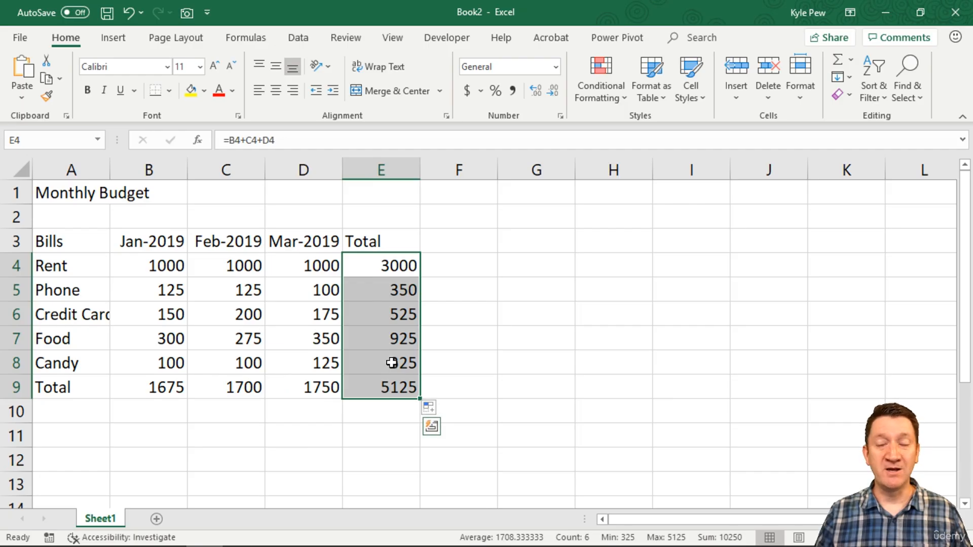
left_click(378, 387)
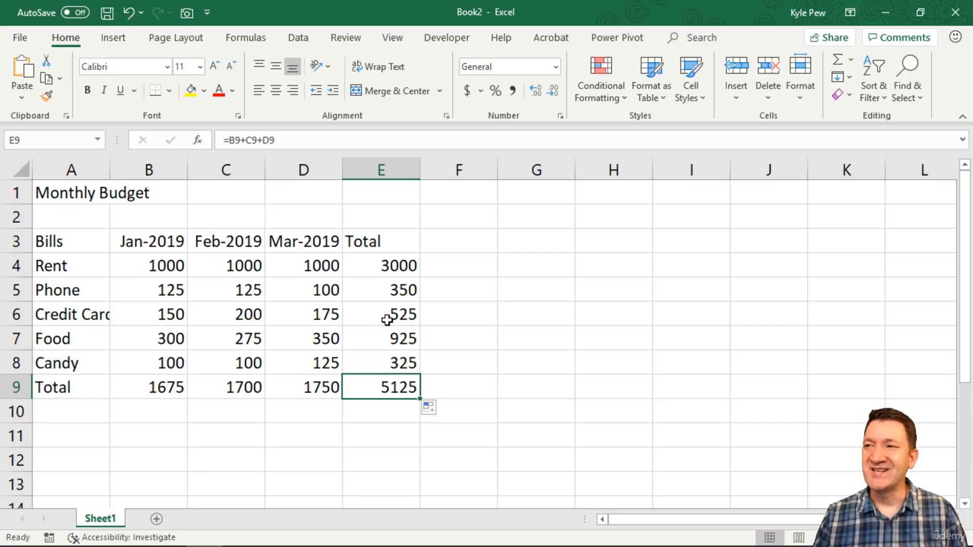
Clear the totals in E4:E9 and the February and March totals in C9:D9.
left_click_drag(382, 265, 384, 388)
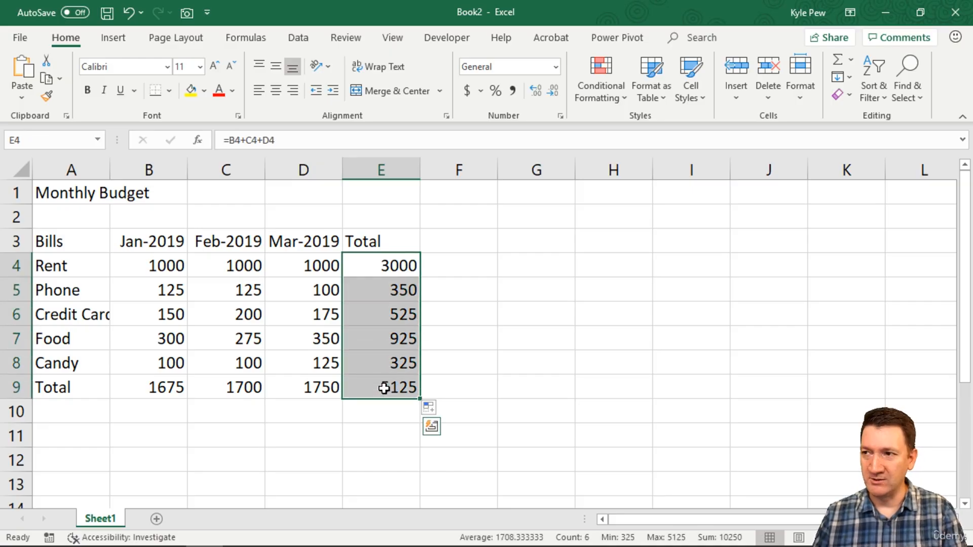
key("Delete")
left_click_drag(243, 387, 306, 388)
key("Delete")
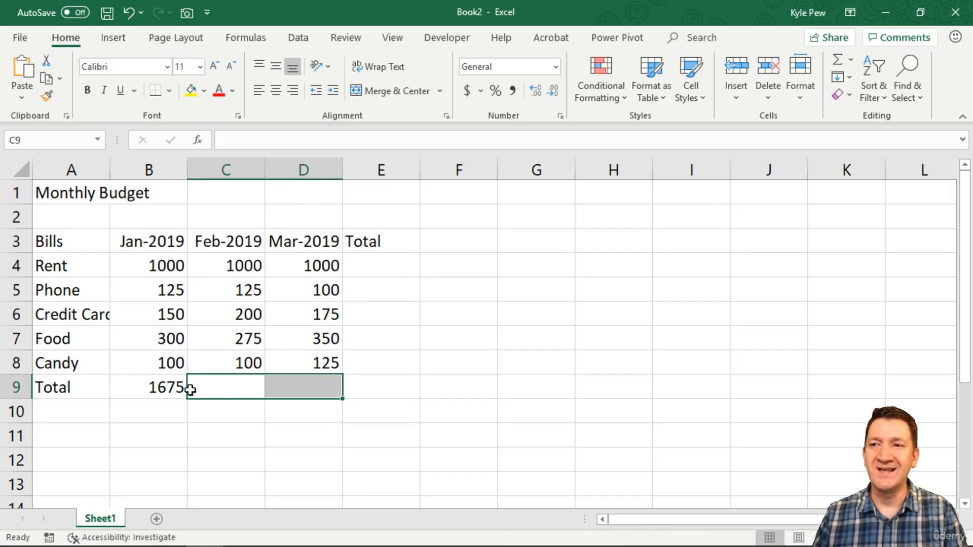
Examine the cell references in the B9 total formula and compare the January amounts in B4:B8 with the February amounts in C4:C8.
left_click(157, 389)
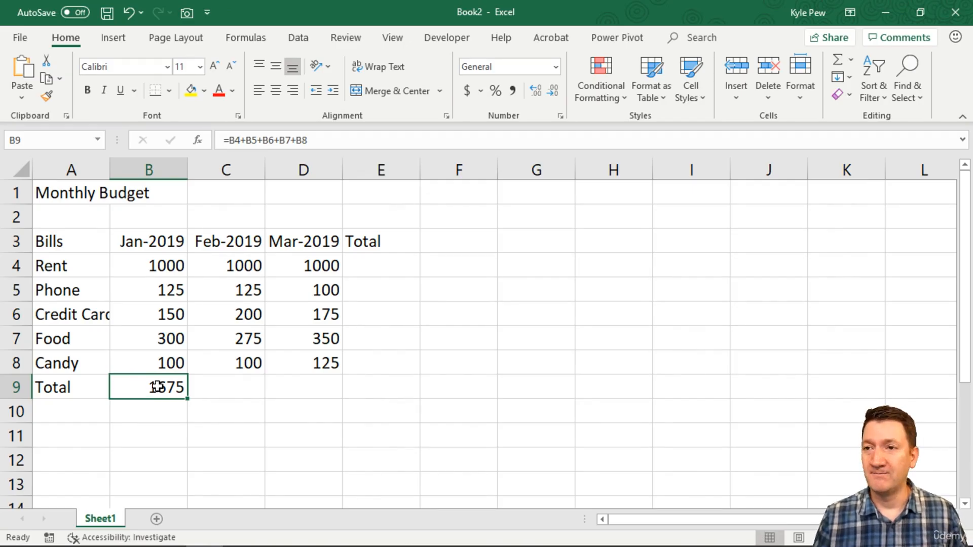
double_click(161, 386)
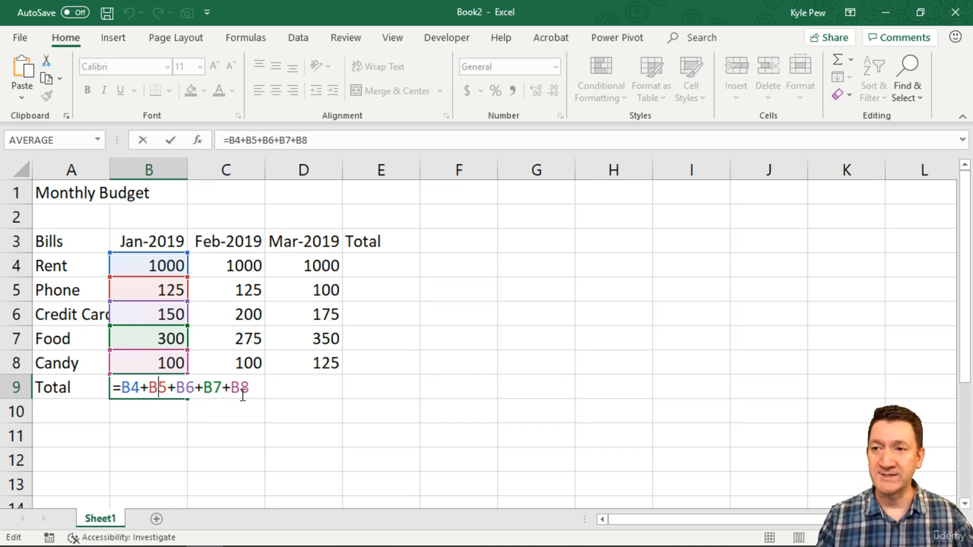
key("ctrl+Return")
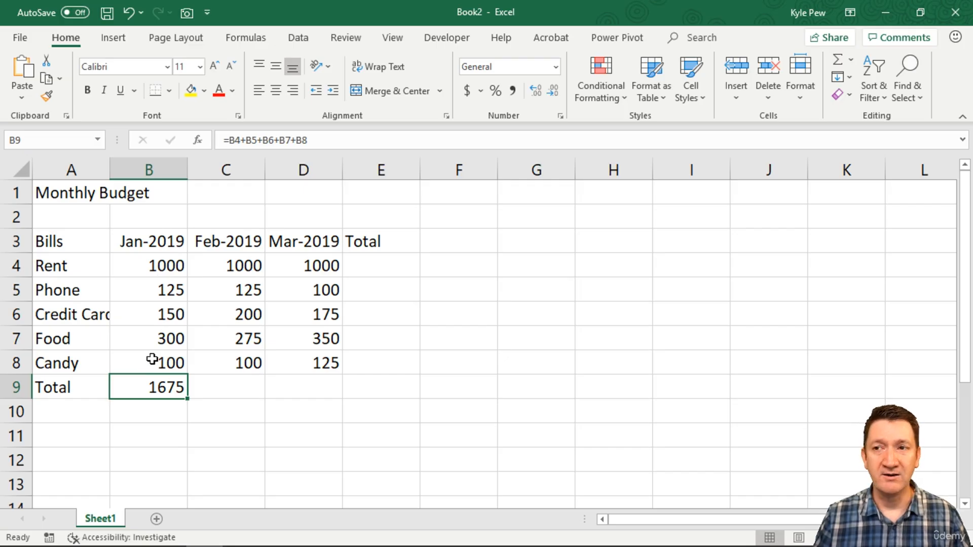
double_click(147, 387)
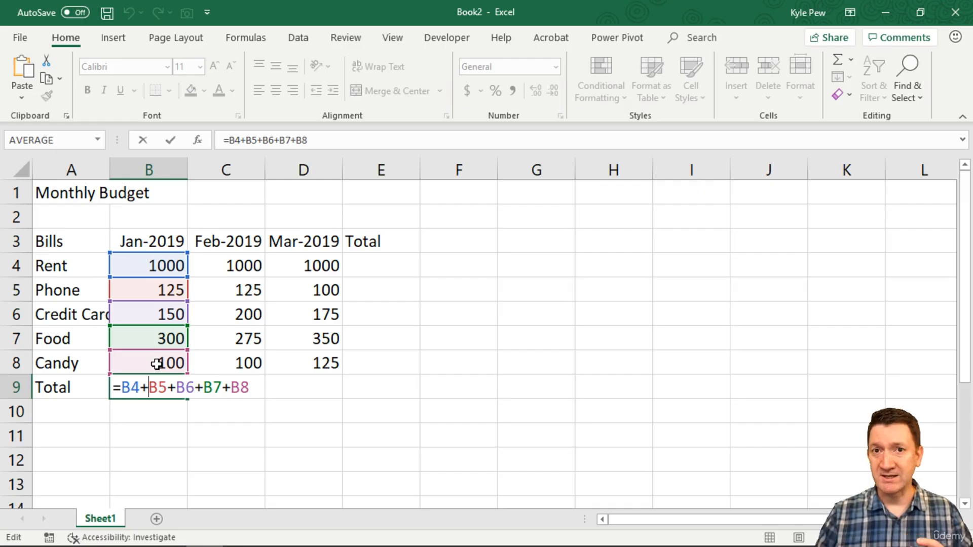
key("Return")
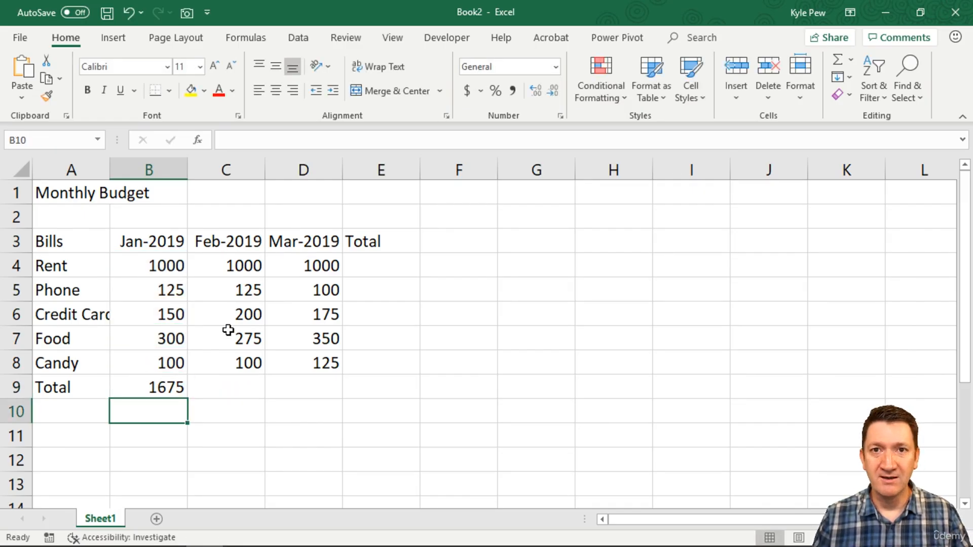
left_click(228, 383)
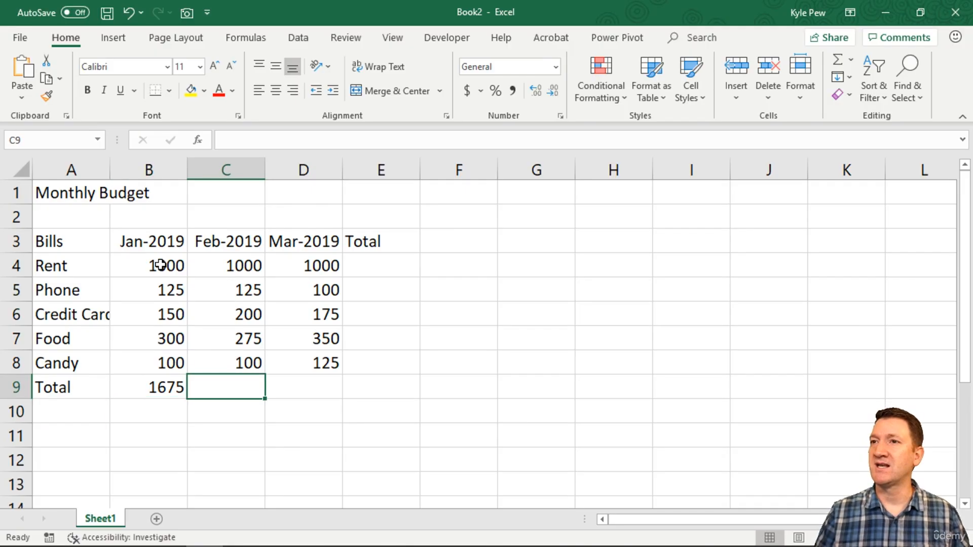
left_click_drag(157, 261, 162, 359)
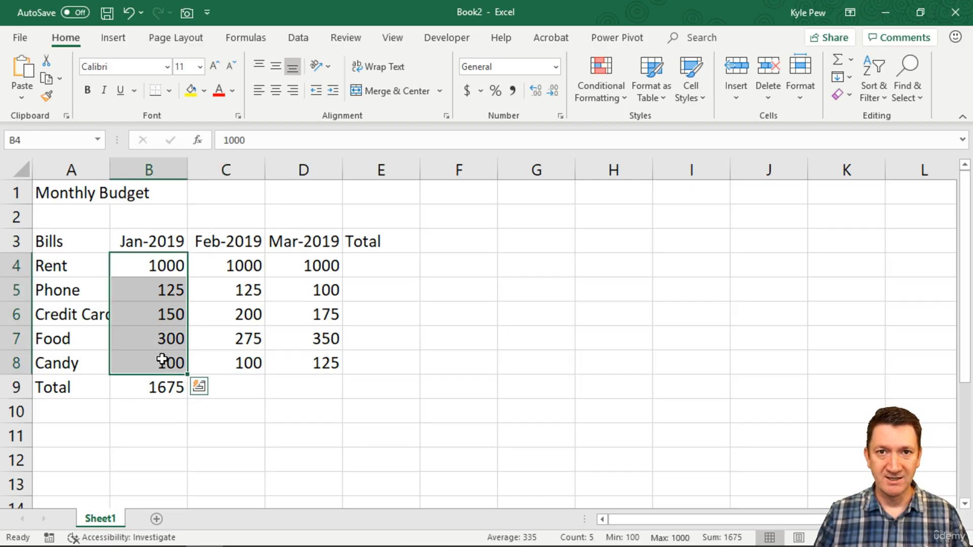
left_click_drag(232, 265, 233, 360)
Copy the January total formula from B9 into C9 for the February total.
left_click(158, 387)
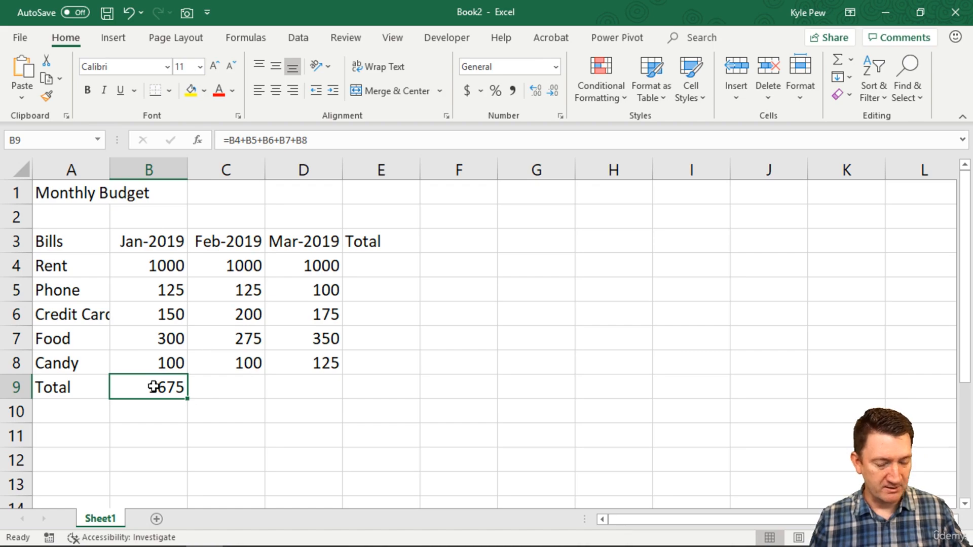
key("ctrl+c")
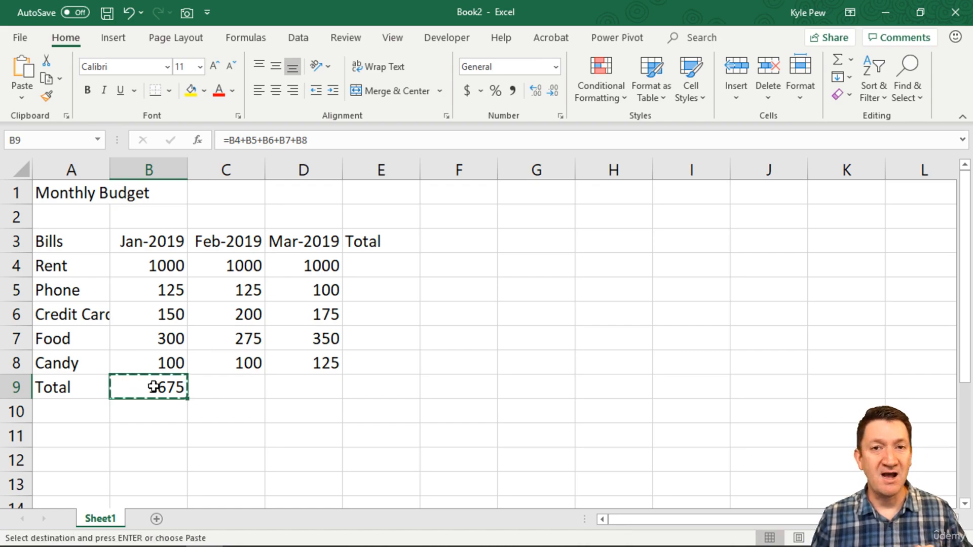
left_click(233, 387)
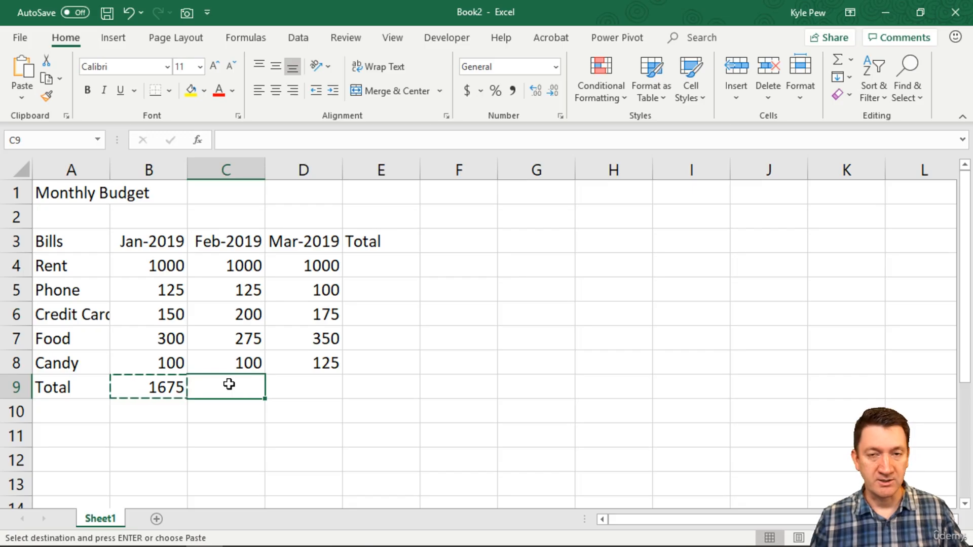
key("ctrl+v")
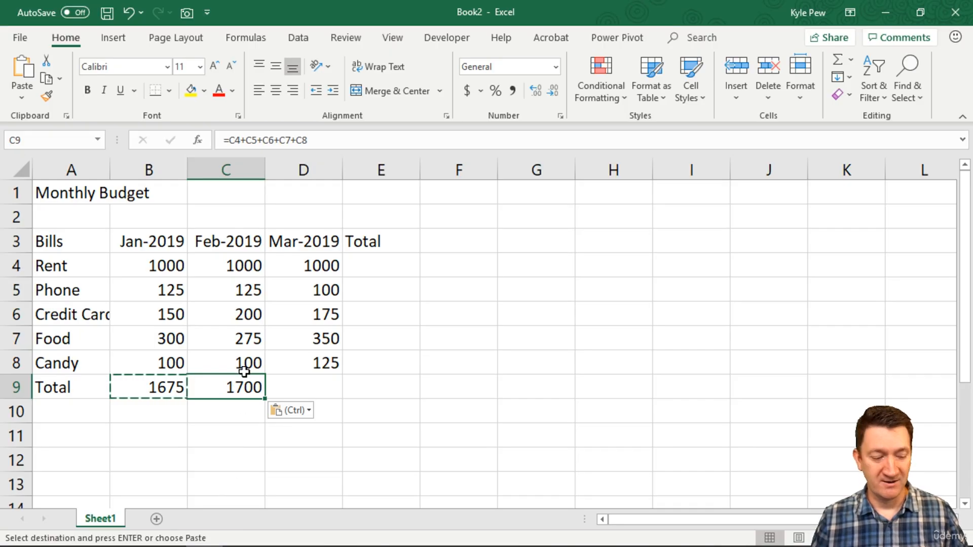
key("Escape")
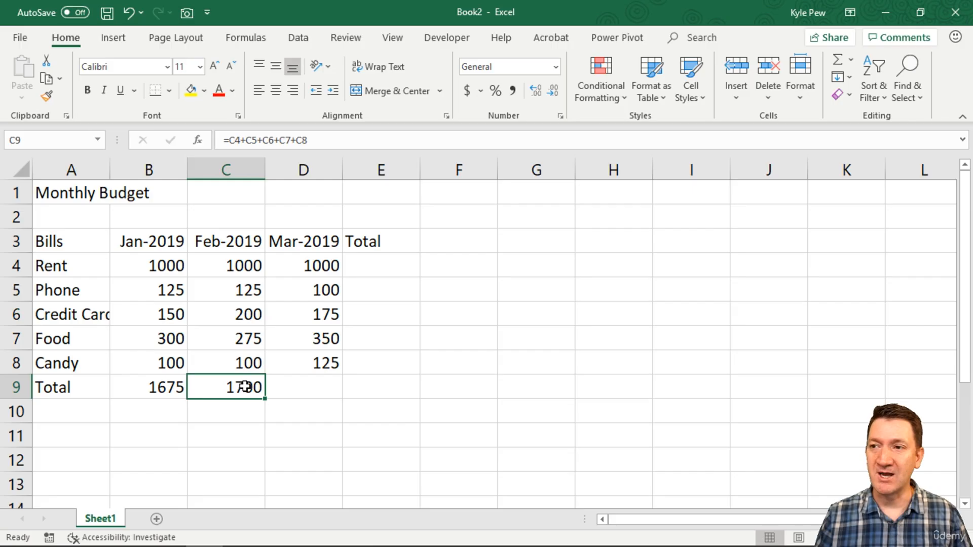
Compare the cell references in the C9 and B9 total formulas and check the February amounts above C9.
double_click(245, 387)
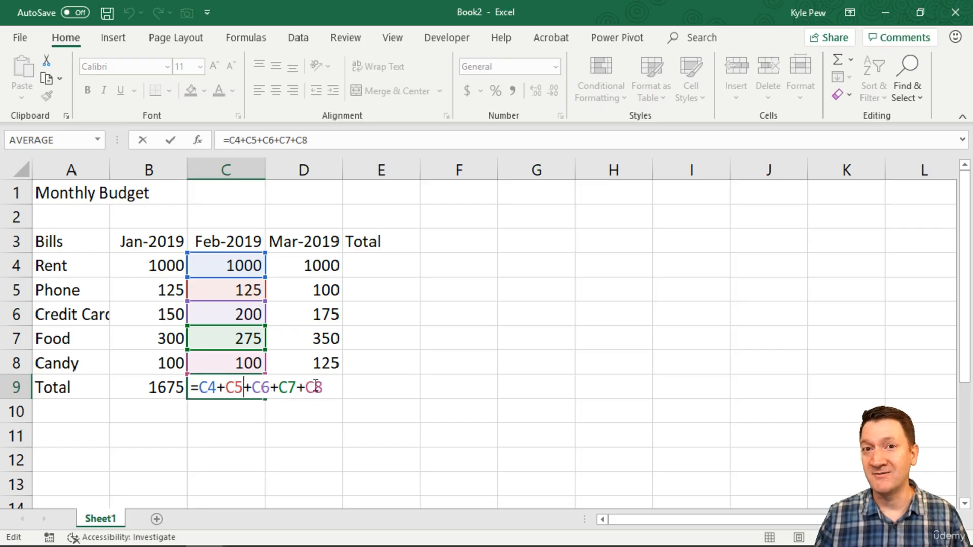
key("ctrl+Return")
double_click(157, 387)
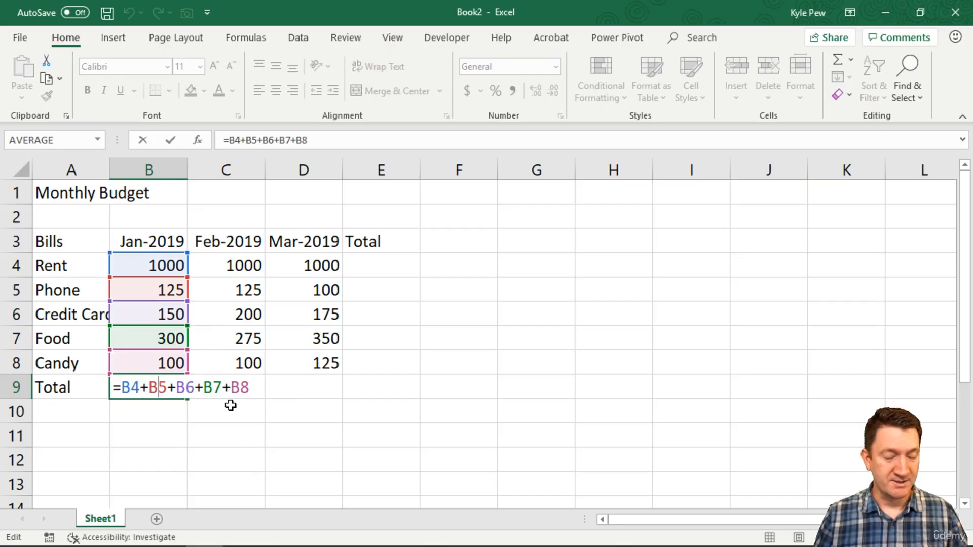
key("ctrl+Return")
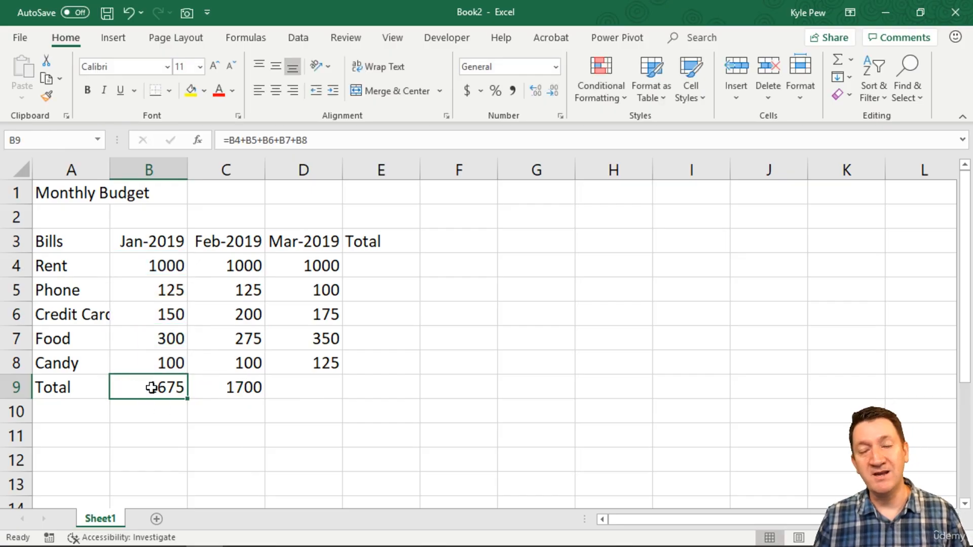
left_click(227, 390)
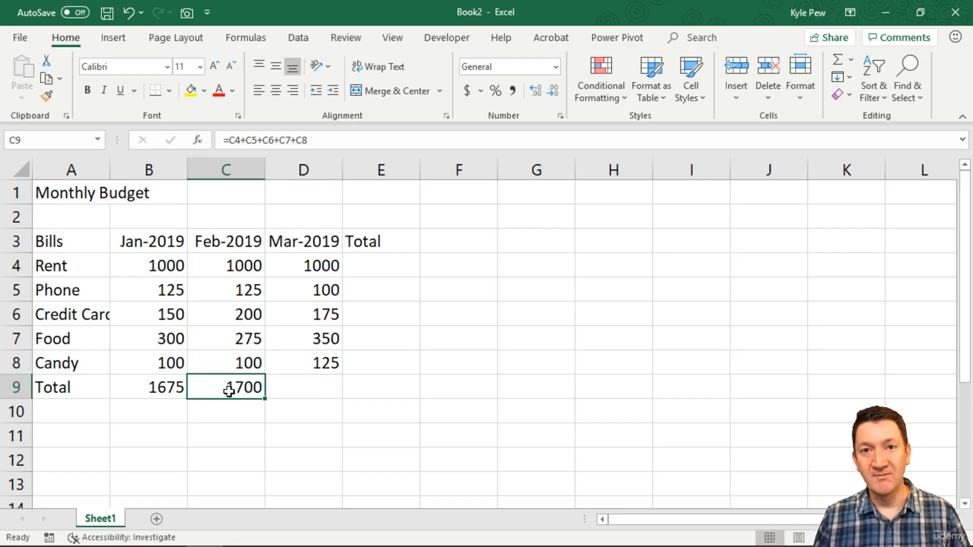
left_click(220, 361)
left_click(223, 331)
left_click(228, 305)
left_click(233, 271)
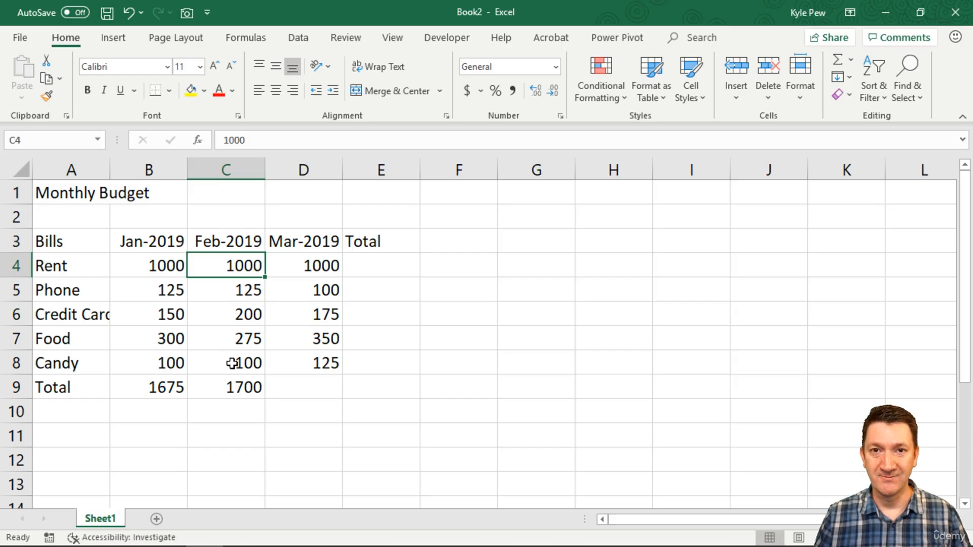
Copy the February total formula from C9 into D9 and inspect the references in the pasted March formula.
left_click(225, 389)
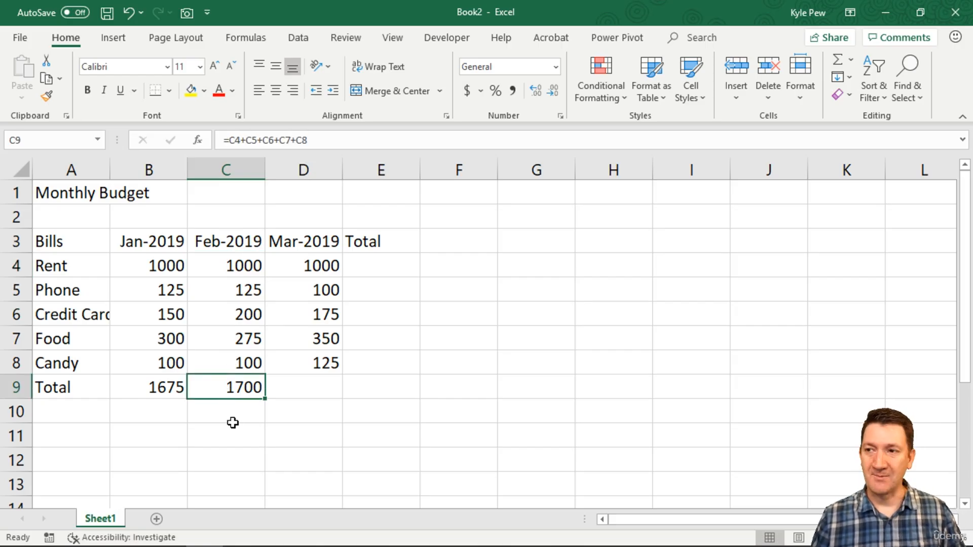
key("ctrl+c")
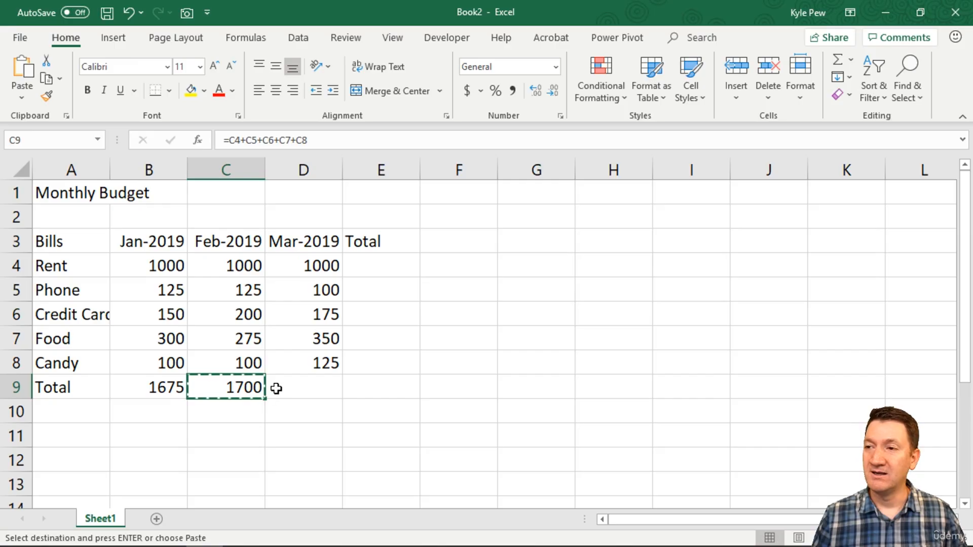
left_click(292, 385)
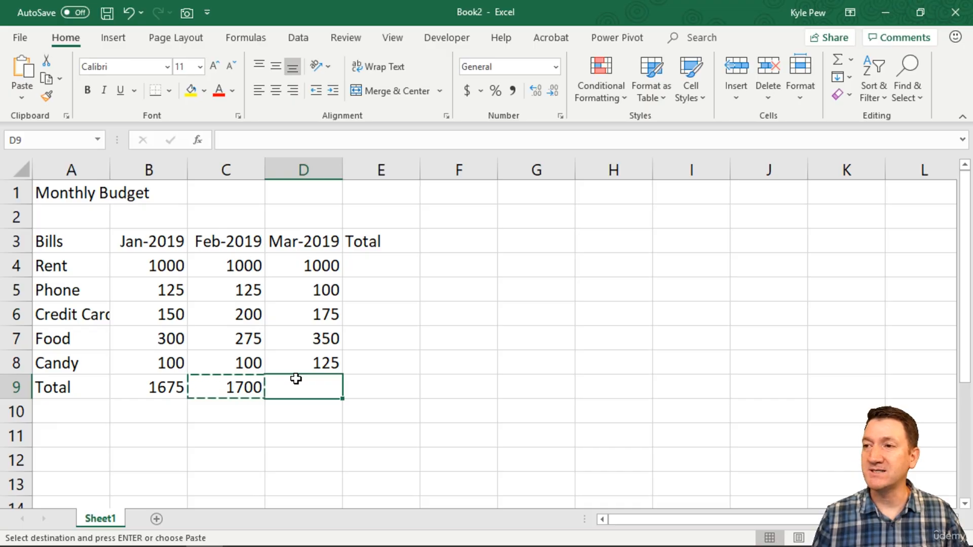
key("ctrl+v")
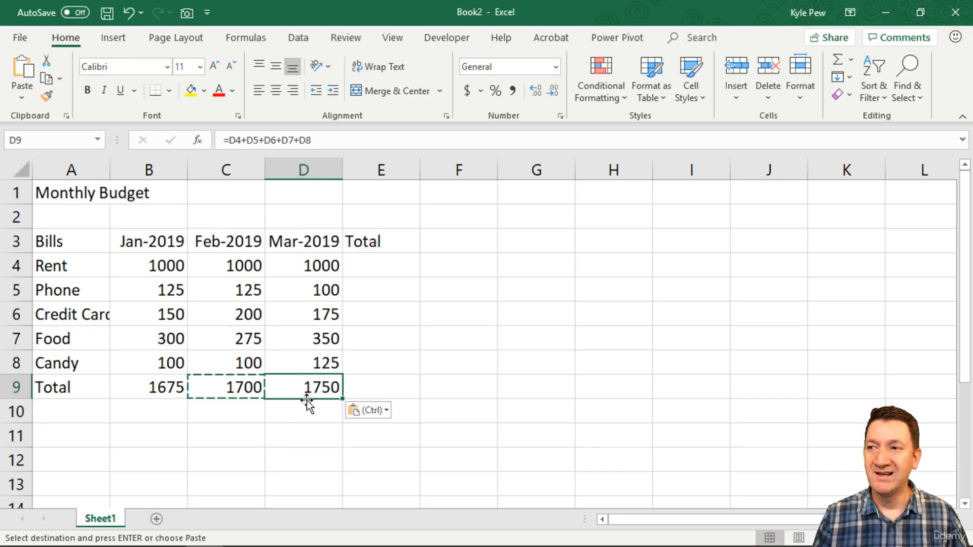
double_click(313, 390)
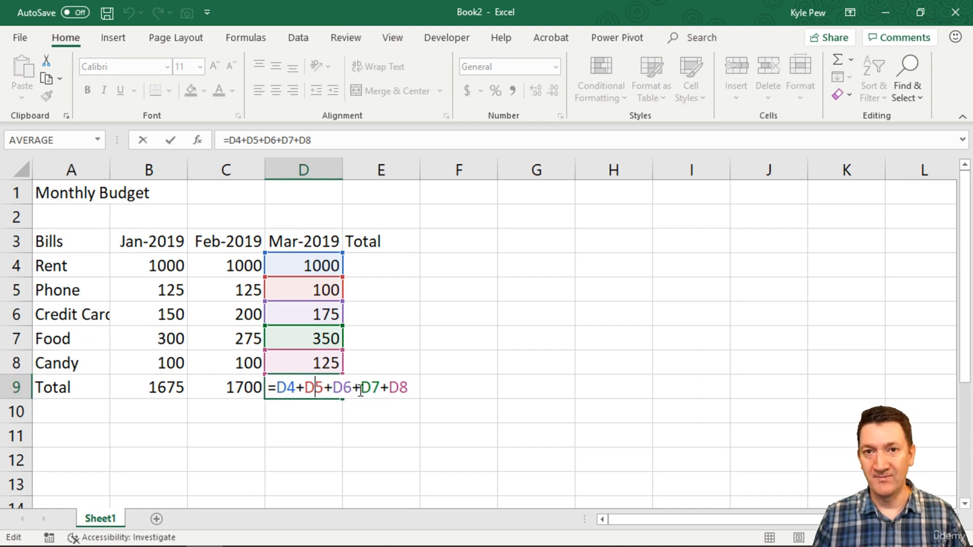
key("Escape")
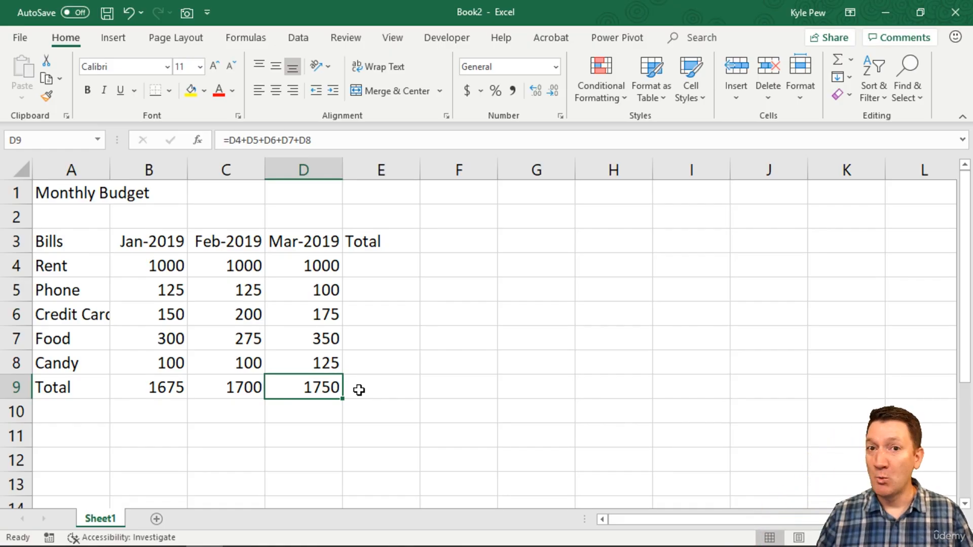
Enter the value 10 in each of the cells I1 through I5.
left_click(699, 193)
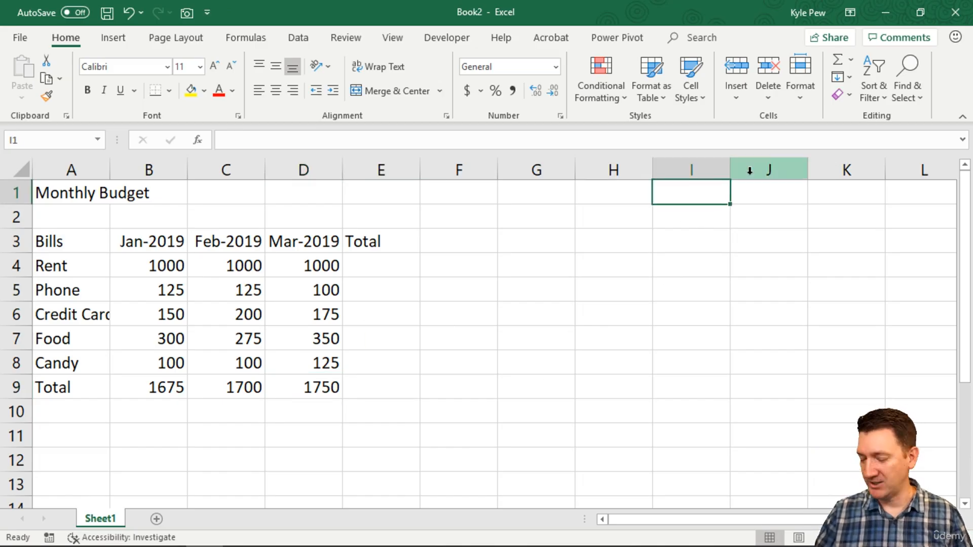
type("10")
key("Return")
type("10")
key("Return")
type("10")
key("Return")
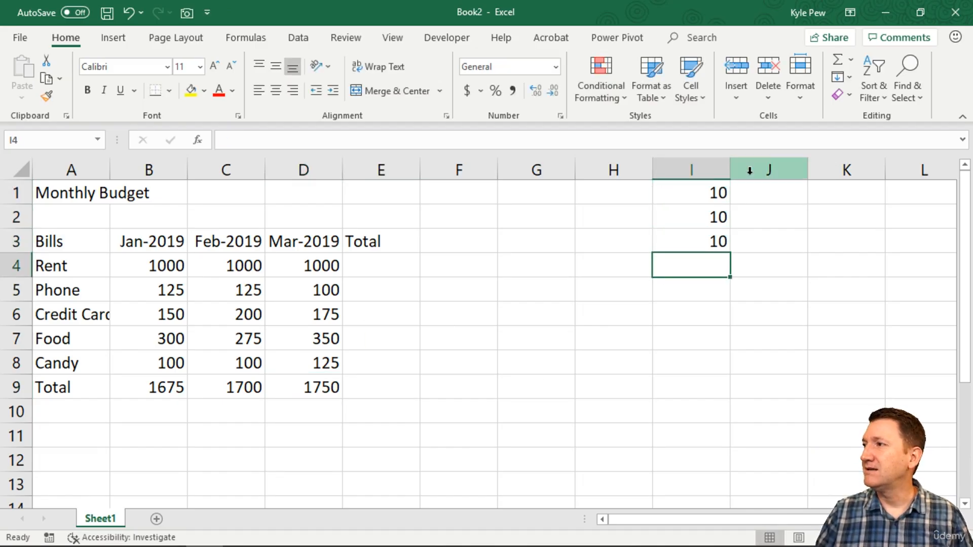
type("10")
key("Return")
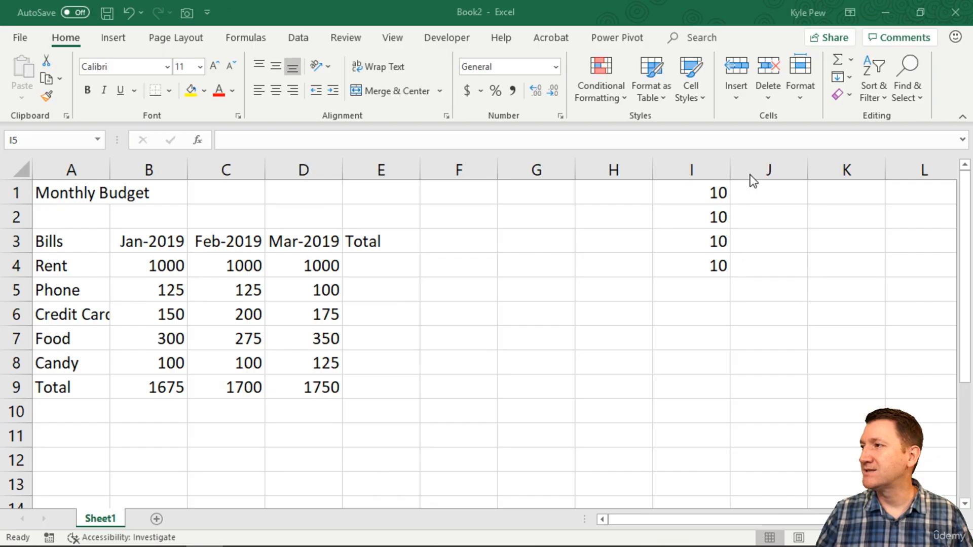
left_click(697, 287)
type("10")
key("Return")
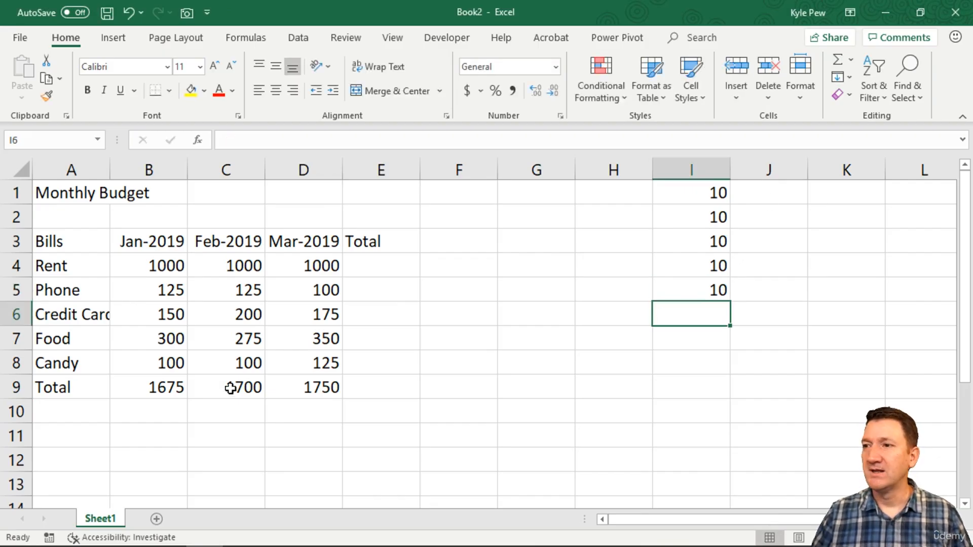
Copy the March total formula from D9 into I6 below the column of 10s.
left_click(296, 387)
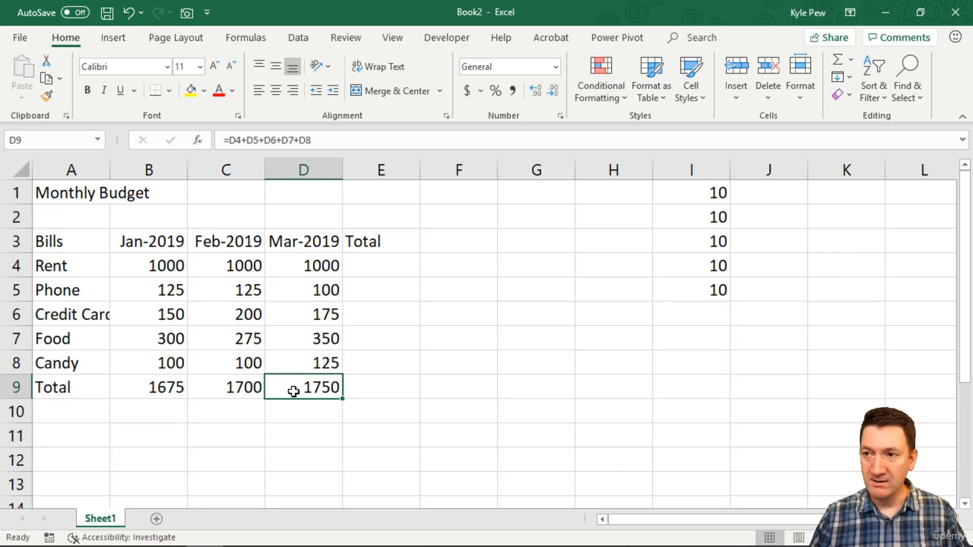
key("ctrl+c")
left_click(718, 312)
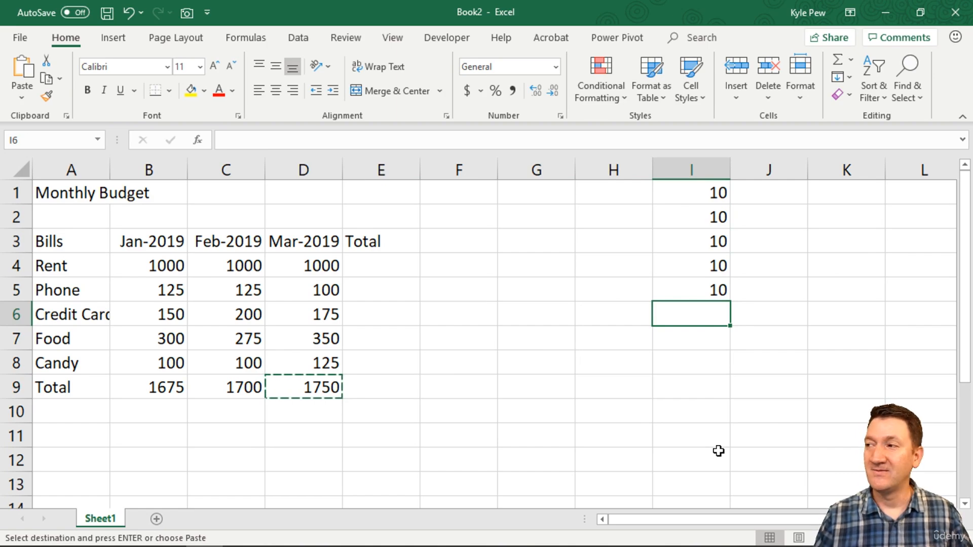
key("ctrl+v")
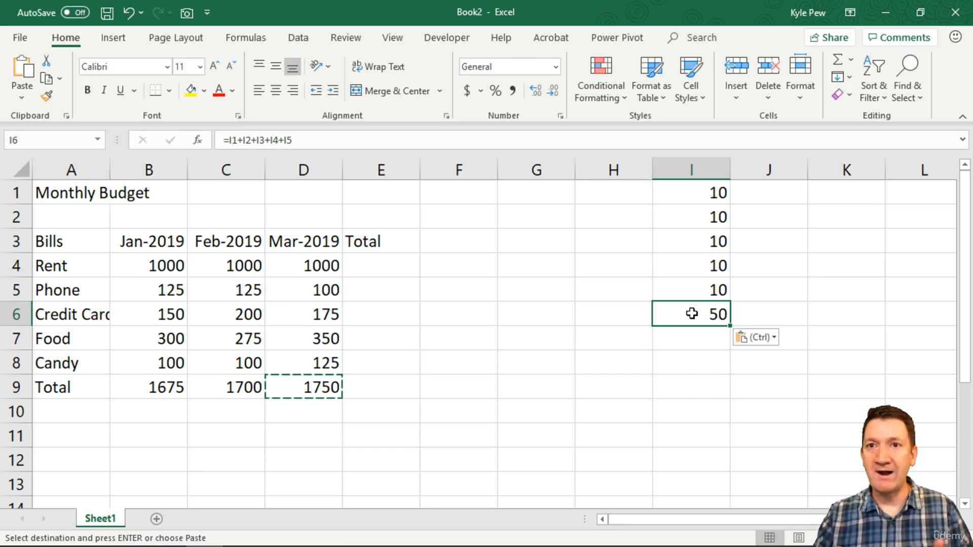
Enter the formula =B4+C4+D4 in E4 to total Rent across January to March.
left_click(376, 263)
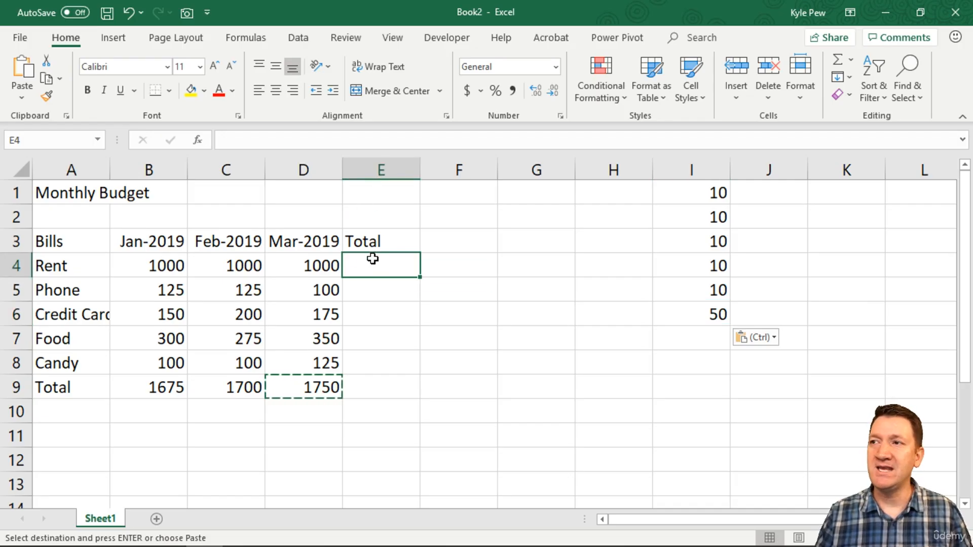
type("=")
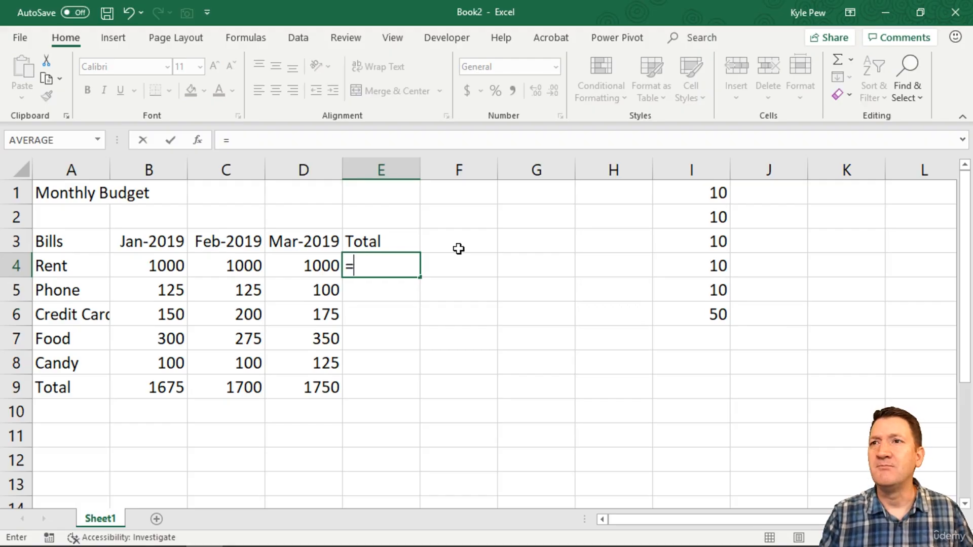
type("b4+c")
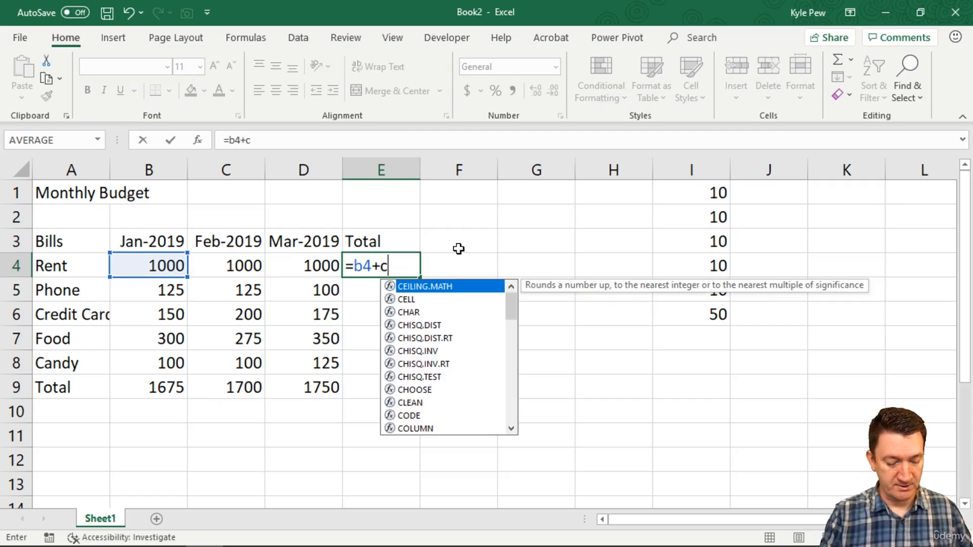
type("4+d4")
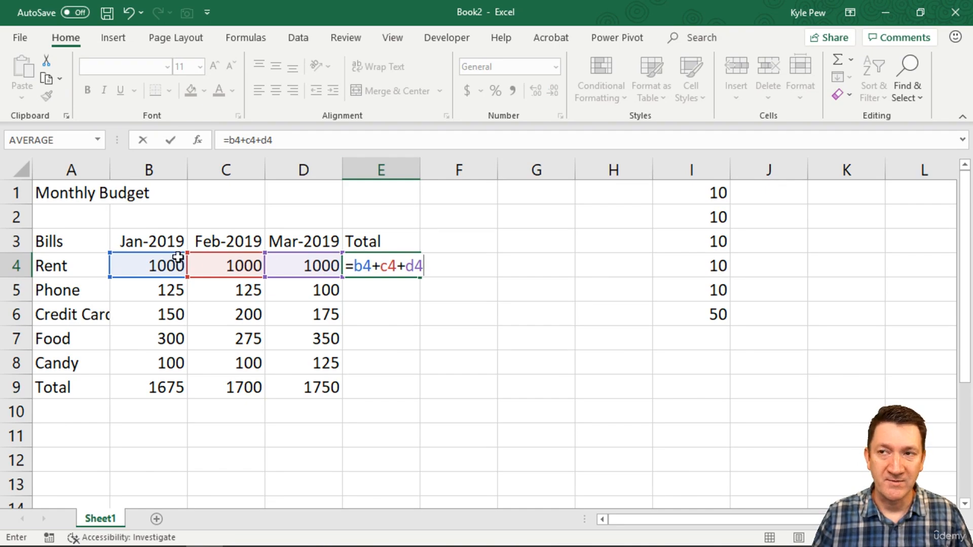
key("Return")
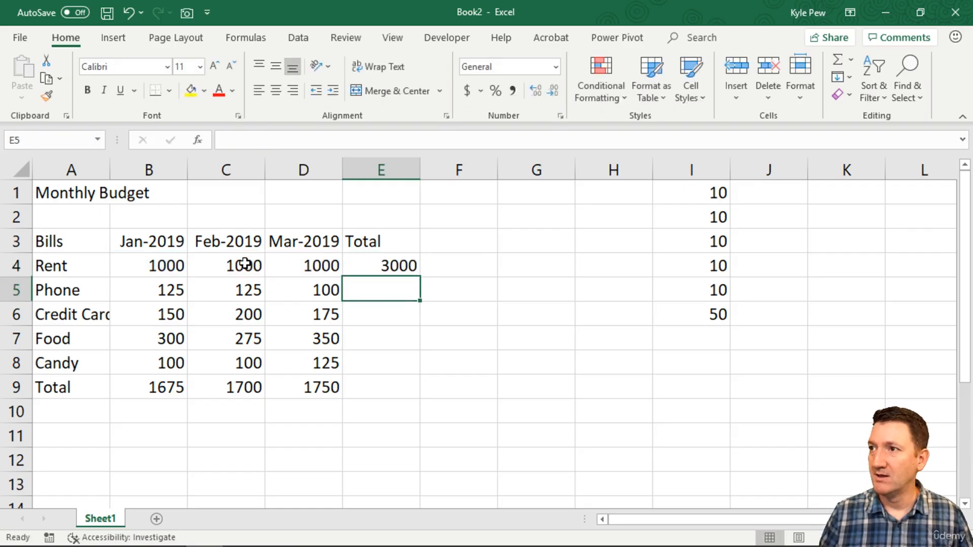
Copy the Rent total formula from E4 into E5 and compare the cell references in the two formulas.
left_click(400, 268)
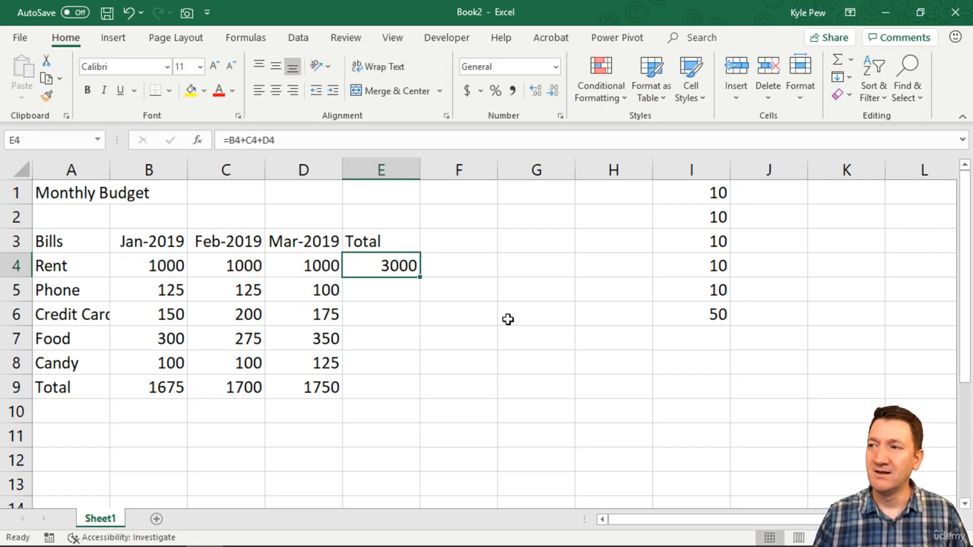
key("ctrl+c")
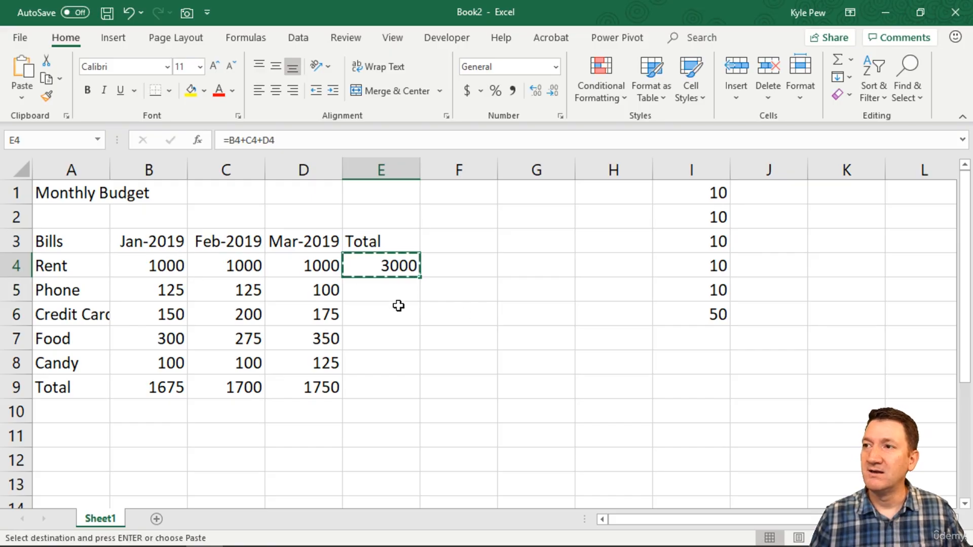
key("Down")
key("ctrl+v")
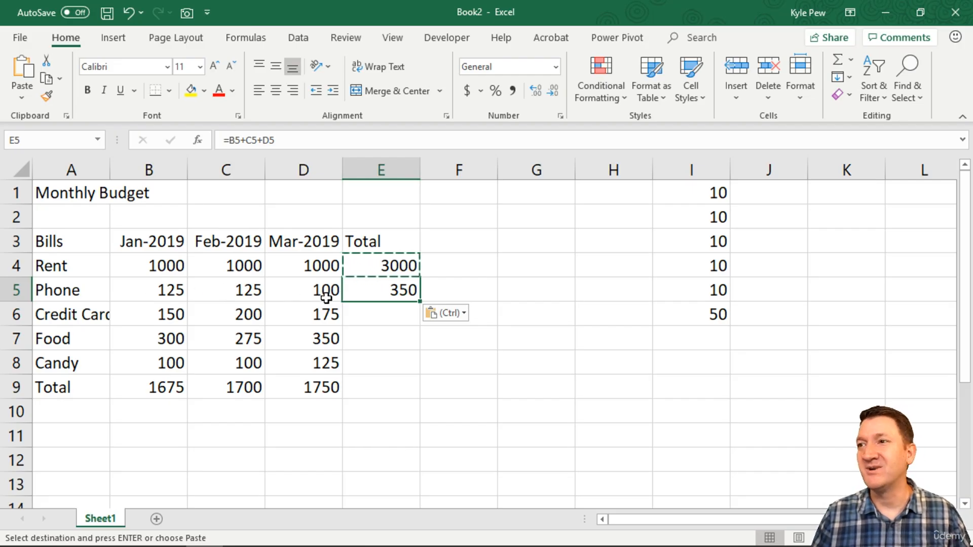
double_click(395, 289)
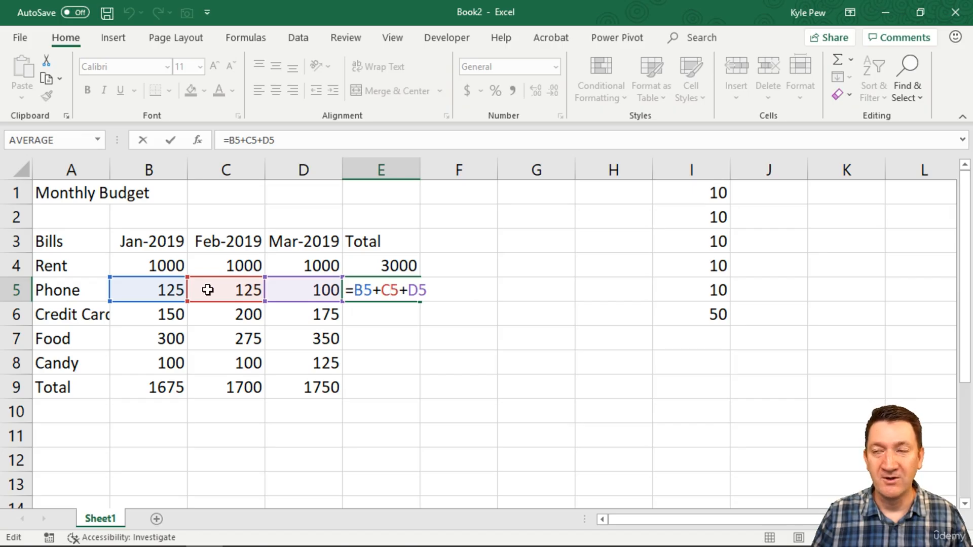
key("Escape")
double_click(384, 265)
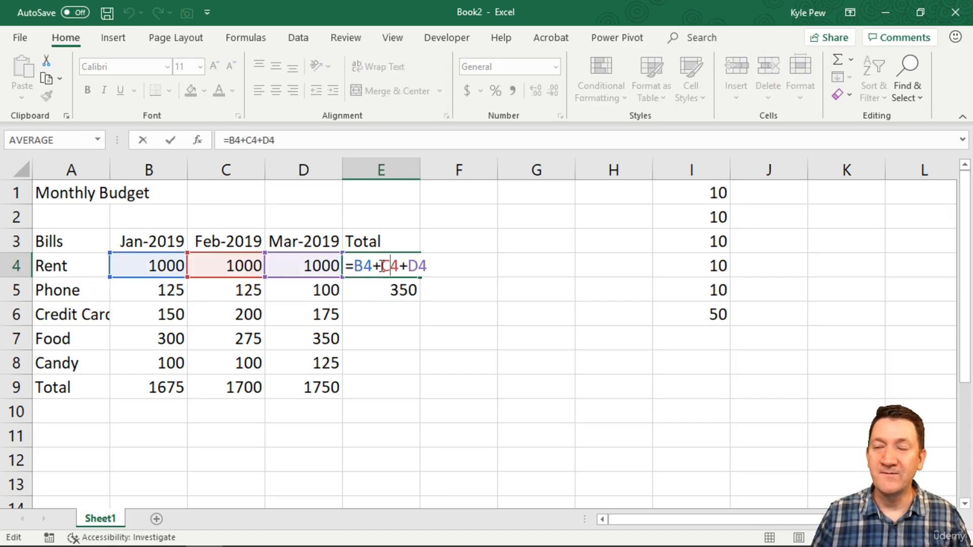
key("Return")
Copy the Phone total formula from E5 into each of the cells E6 through E9.
key("ctrl+c")
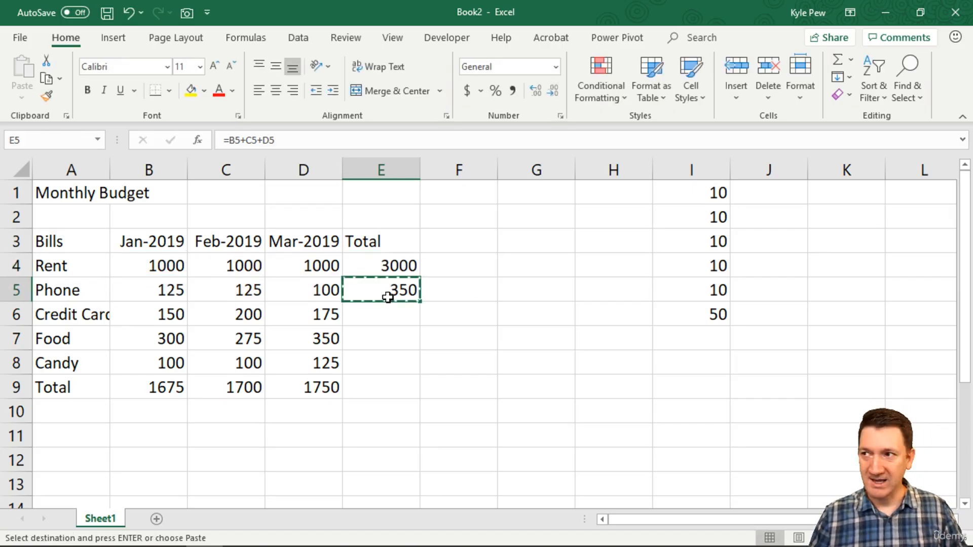
left_click(380, 321)
key("ctrl+v")
left_click(372, 343)
key("ctrl+v")
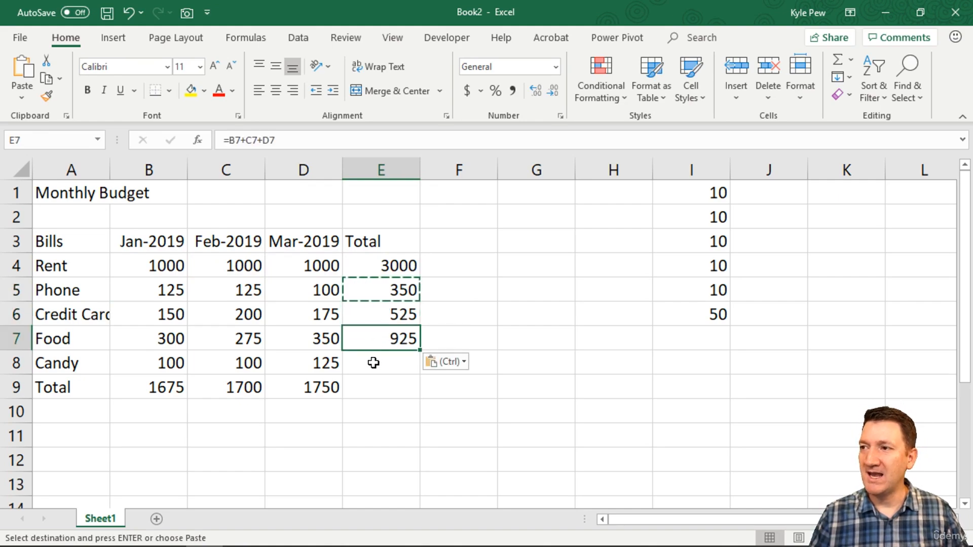
left_click(374, 363)
key("ctrl+v")
left_click(375, 387)
key("ctrl+v")
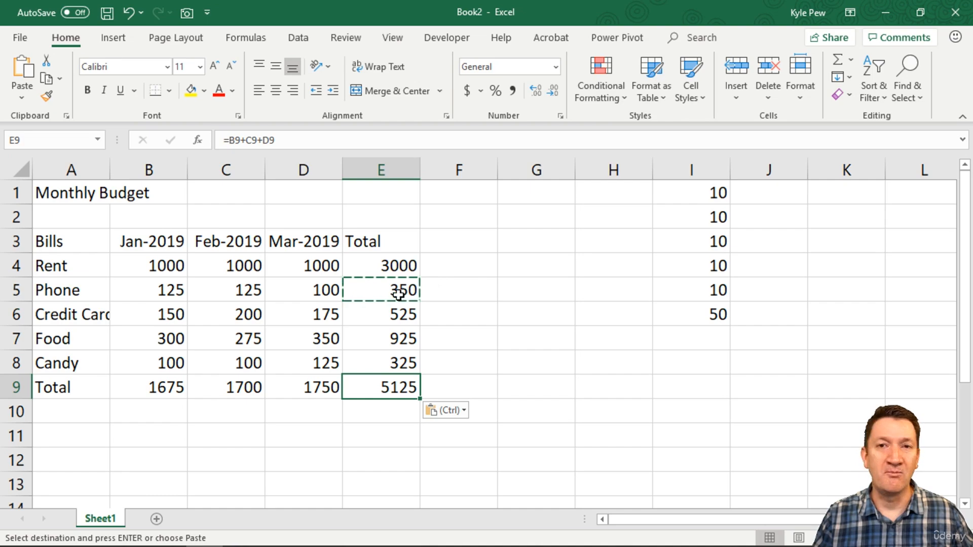
key("Escape")
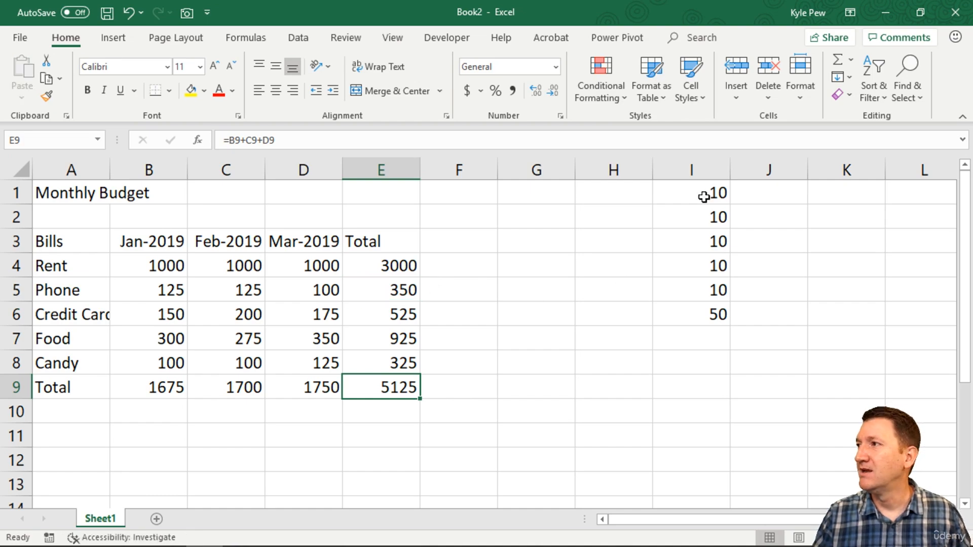
Clear the demonstration values and their sum from I1 through I6.
left_click_drag(704, 195, 679, 311)
key("Delete")
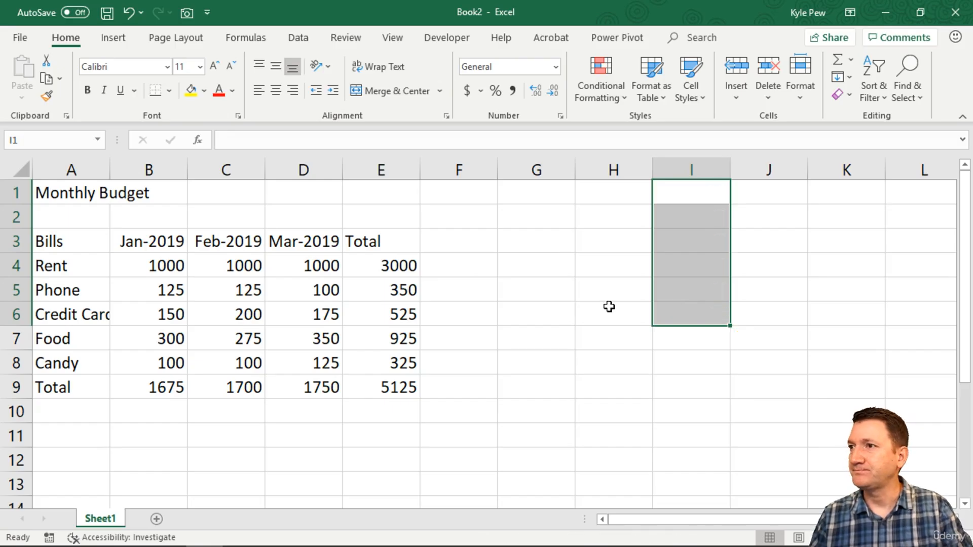
left_click(133, 267)
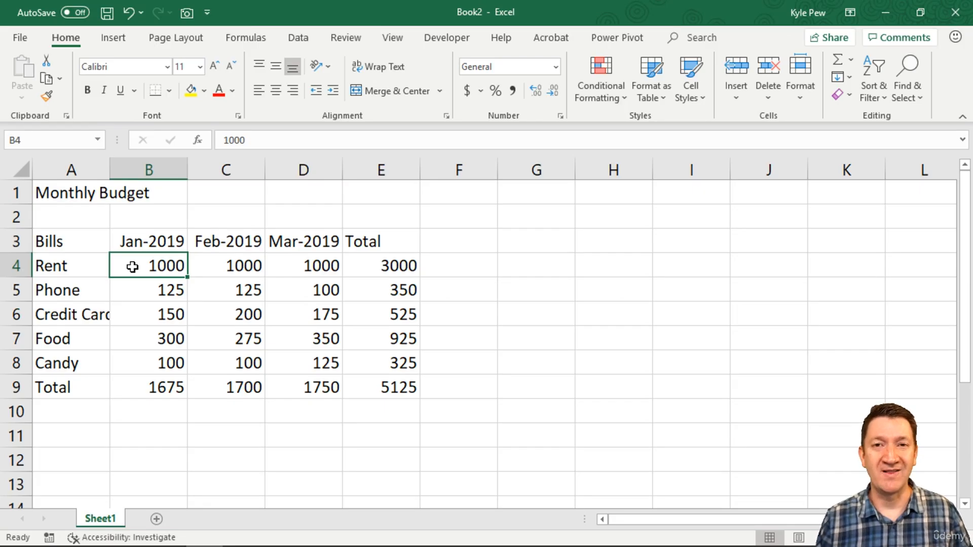
left_click_drag(382, 265, 374, 387)
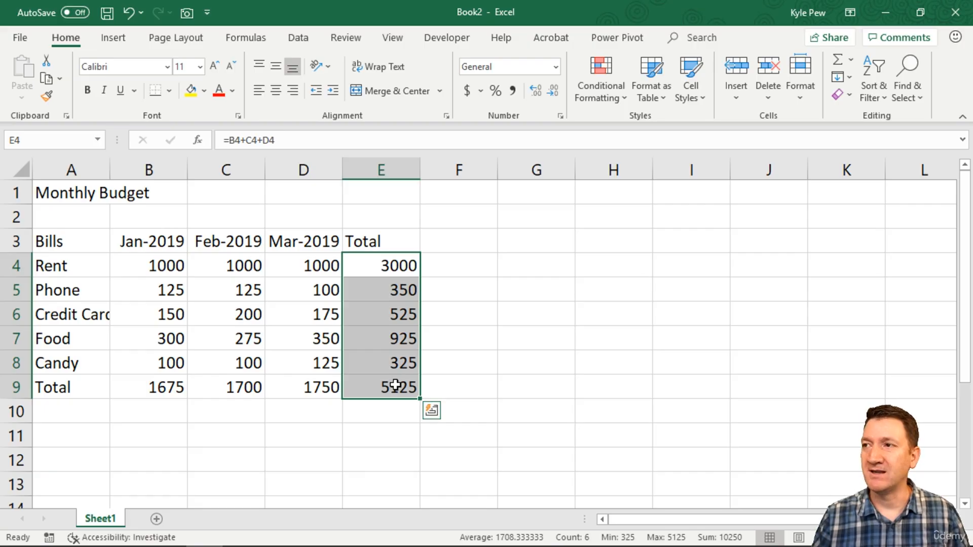
Add the column heading Percent in F3.
left_click(450, 244)
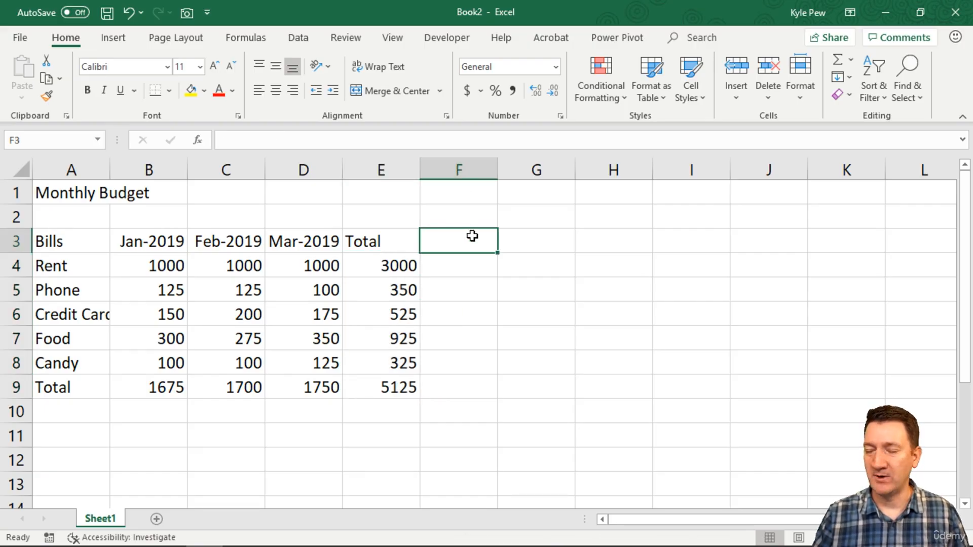
type("Perce")
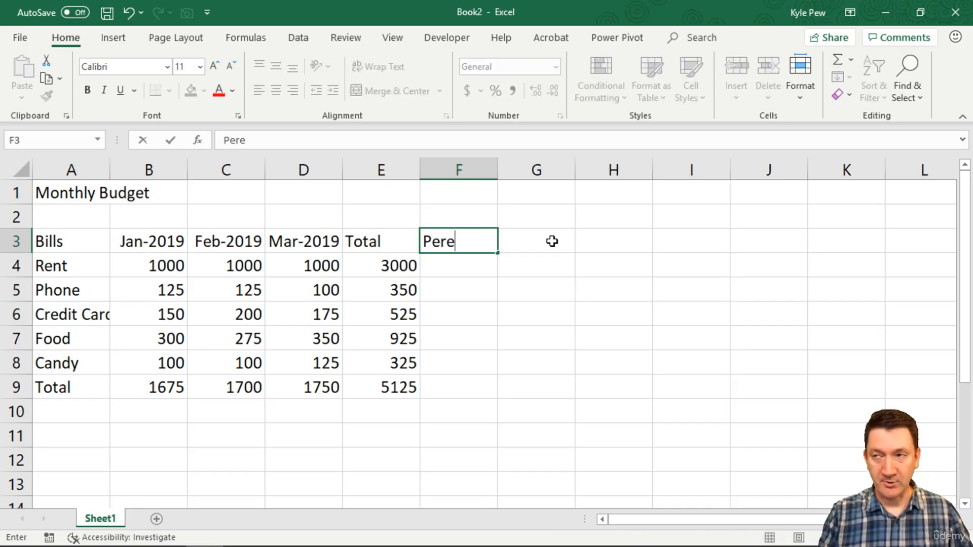
type("nt")
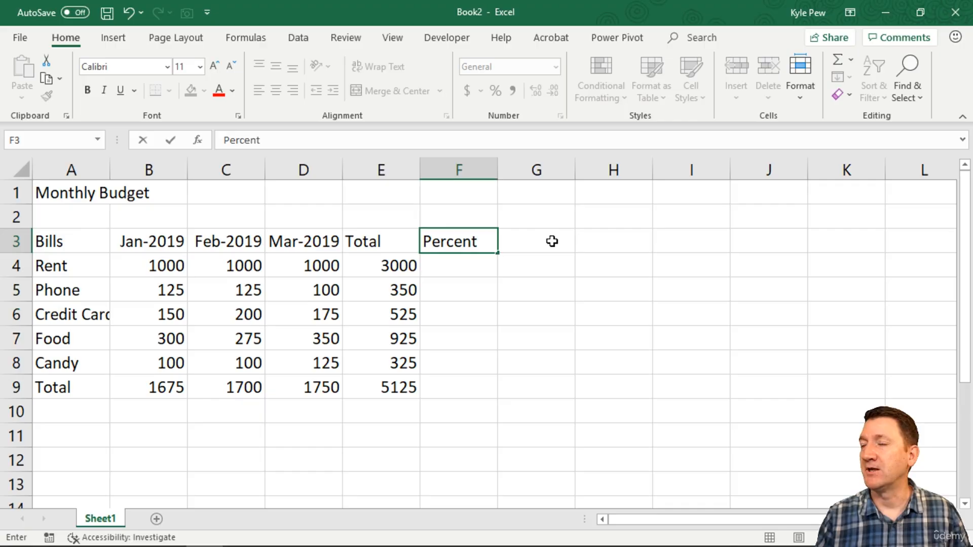
key("Return")
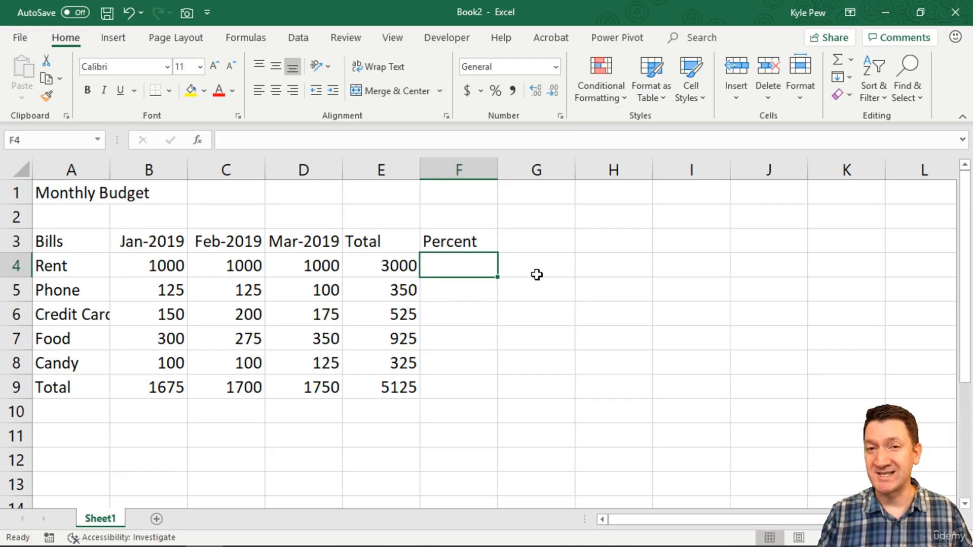
Enter the formula =E4/E9 in F4 for Rent's share of the overall total and review its references.
type("=")
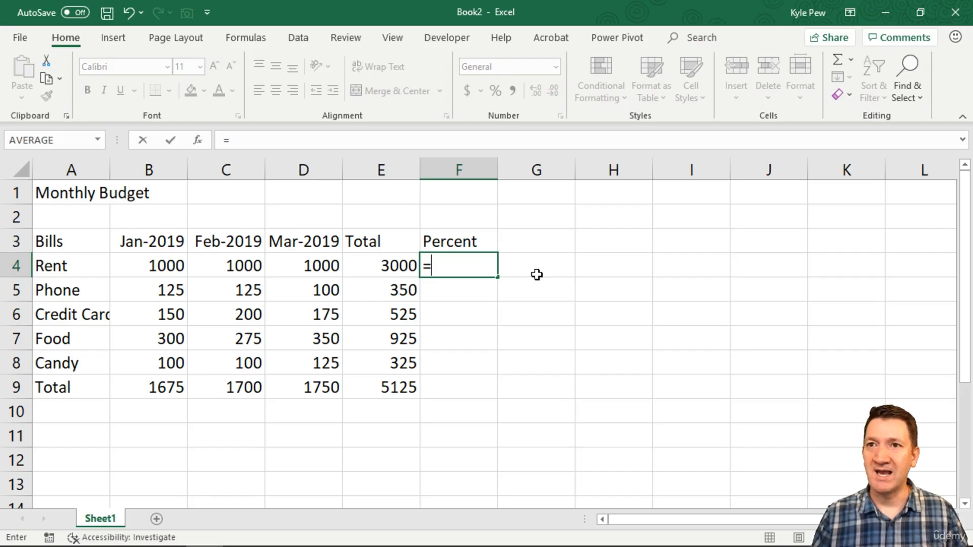
left_click(384, 266)
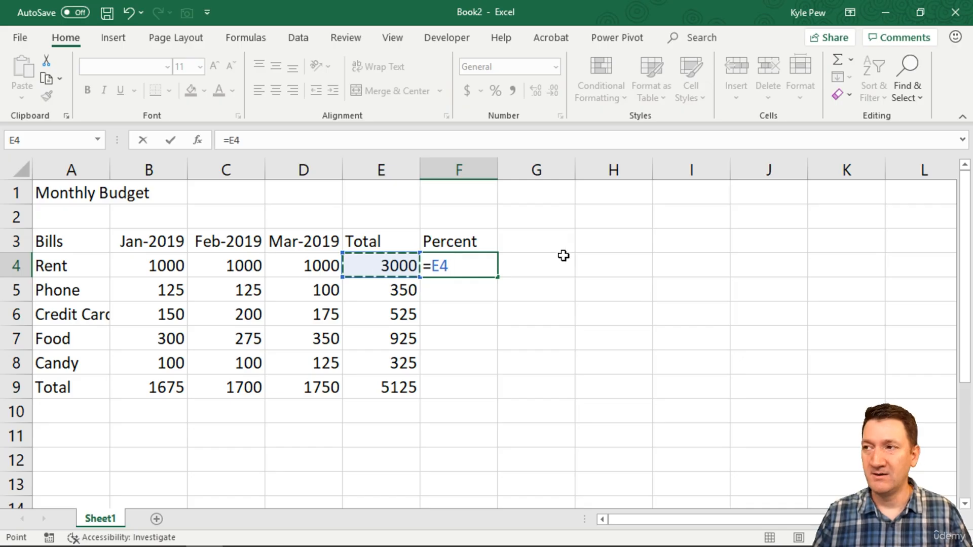
type("/")
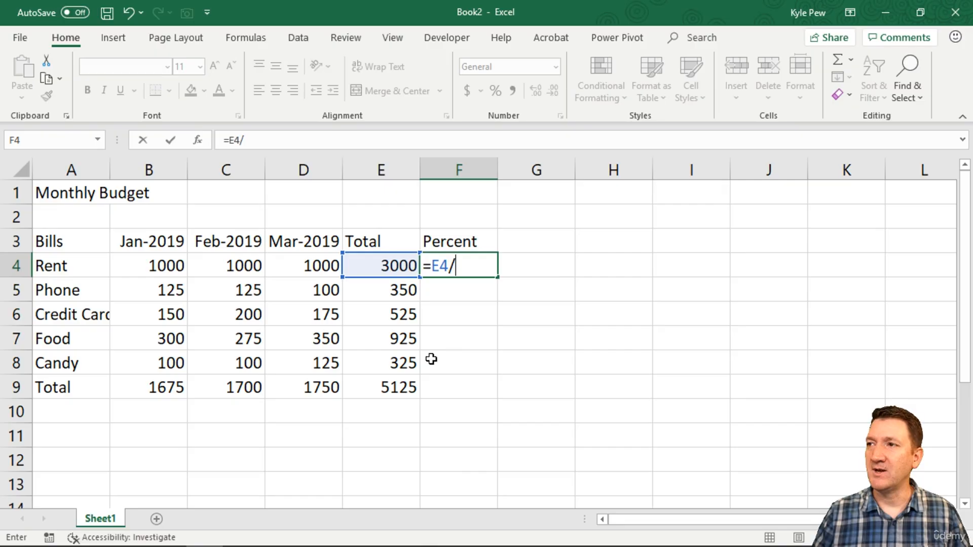
left_click(392, 388)
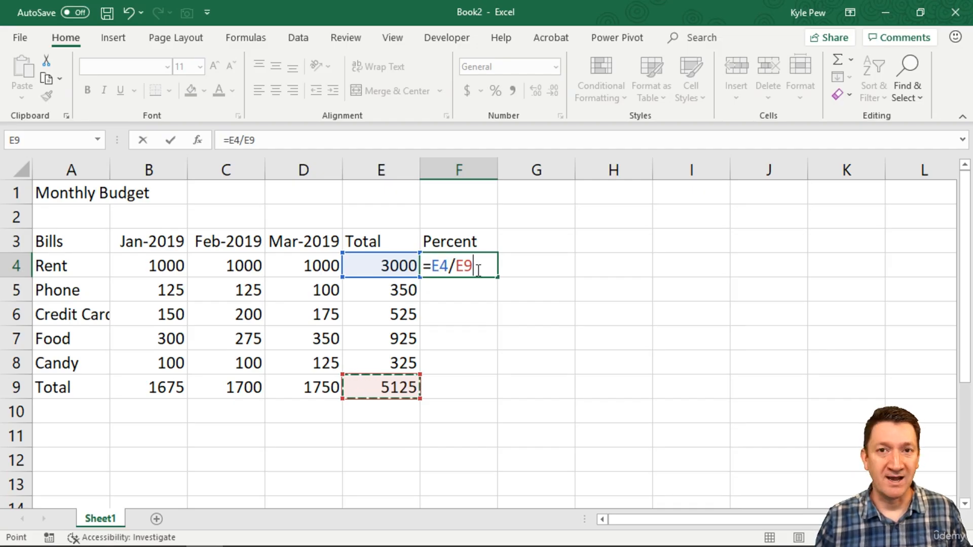
key("Return")
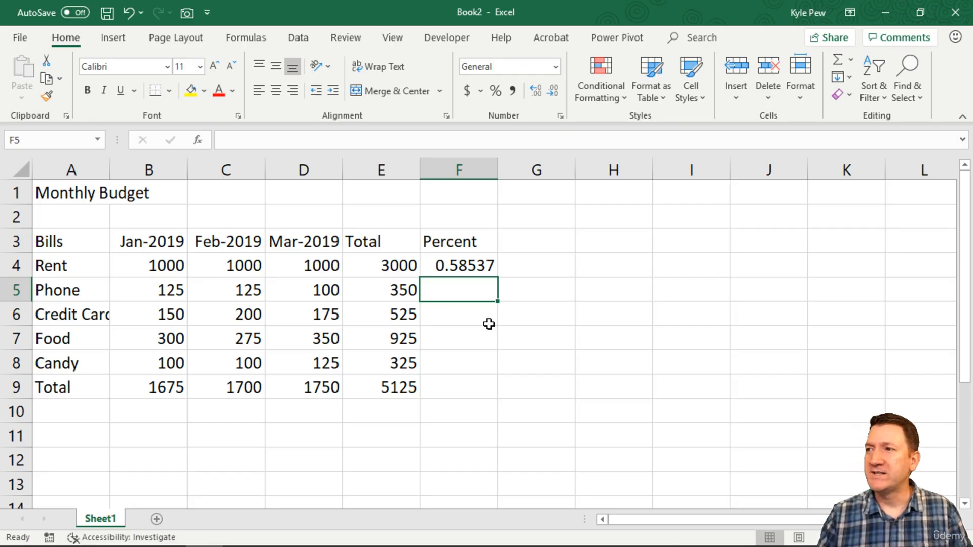
double_click(475, 263)
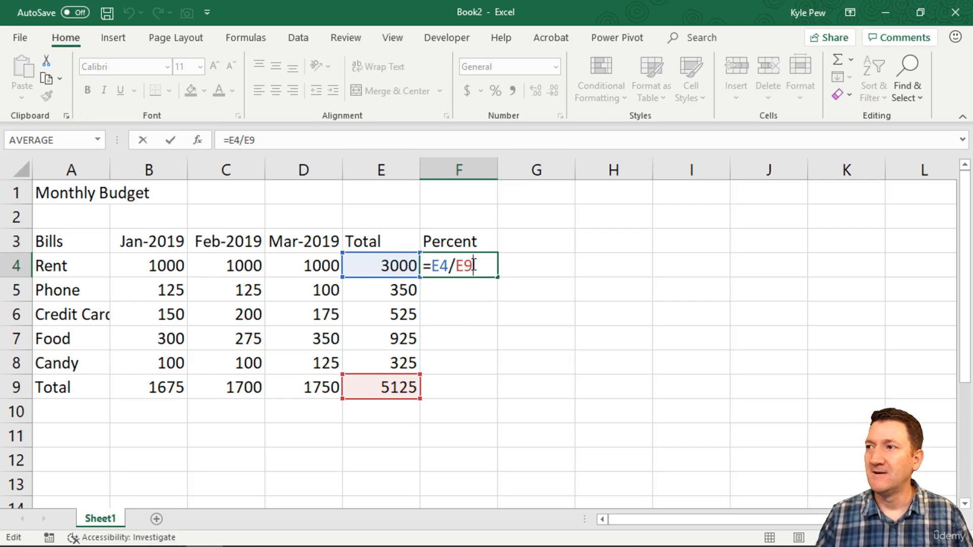
key("Return")
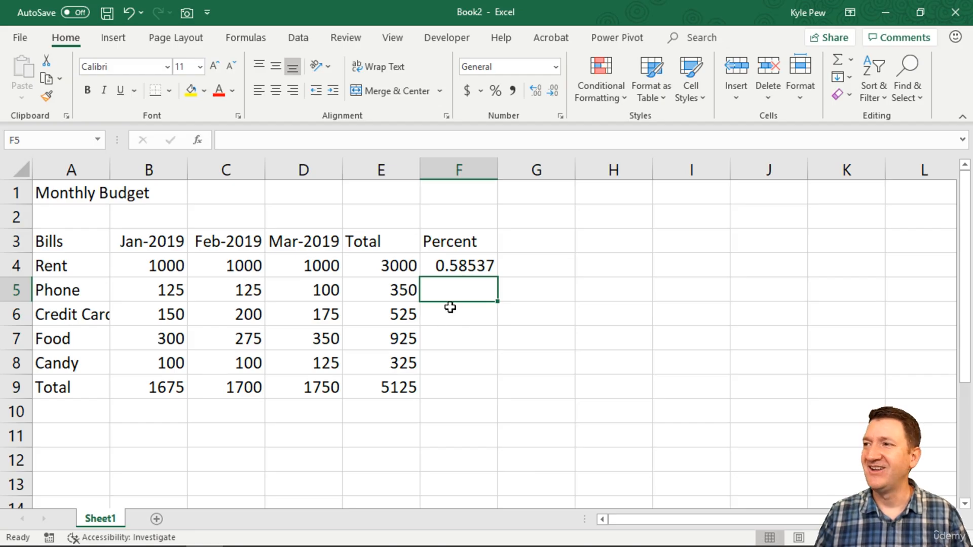
Copy the Rent percent formula from F4 into F5 for the Phone row.
left_click(471, 266)
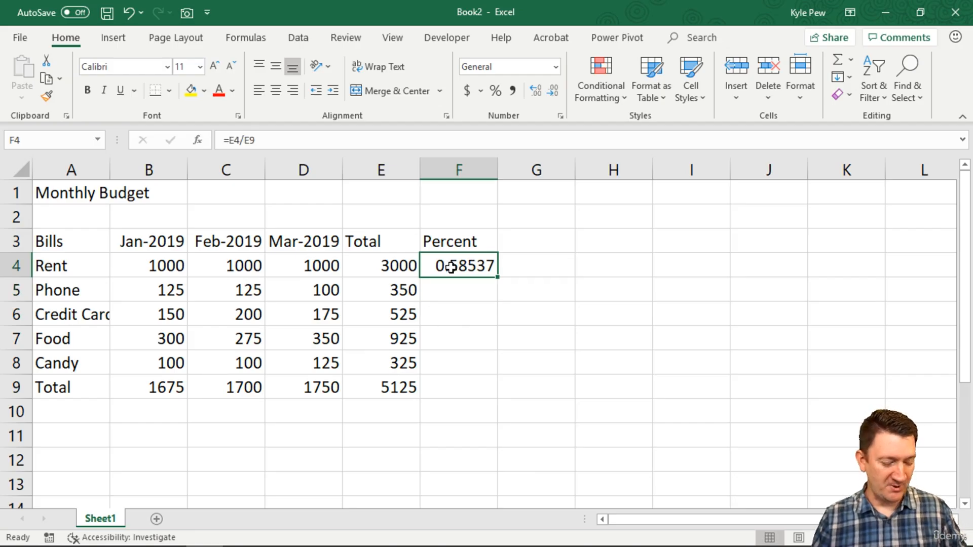
key("ctrl+c")
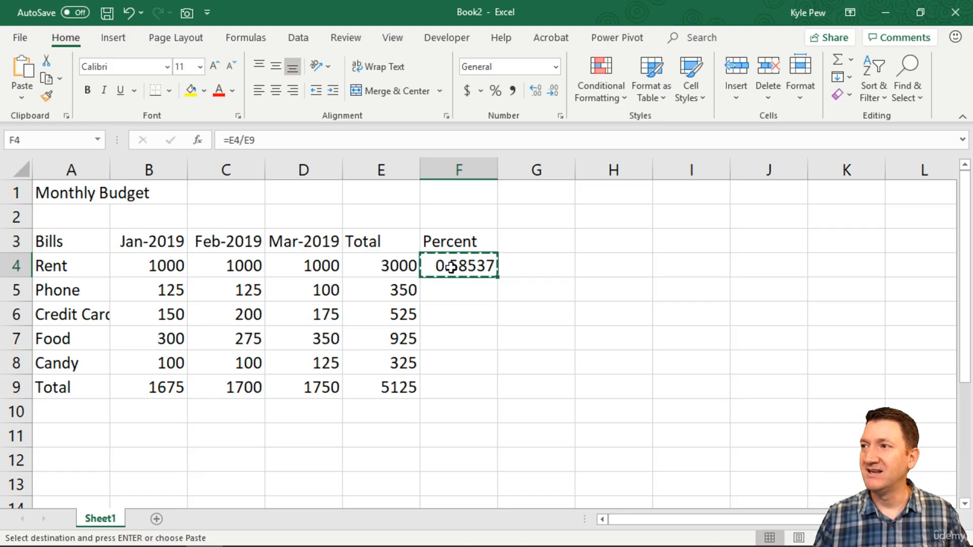
left_click(449, 293)
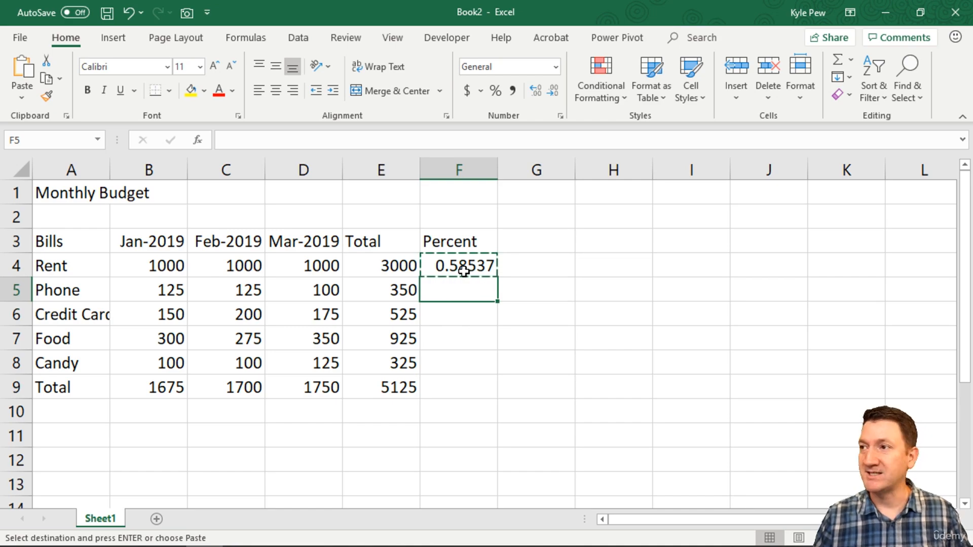
key("ctrl+v")
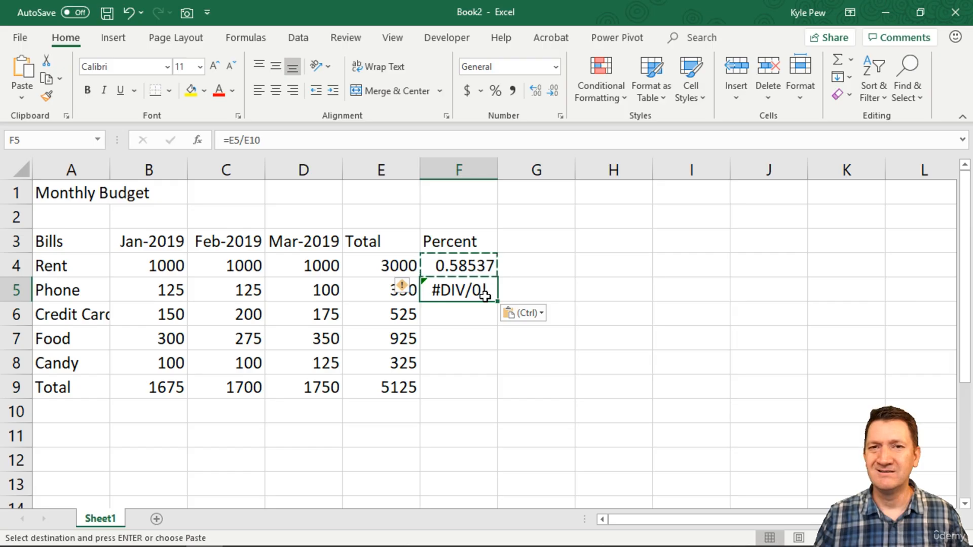
Copy the Rent percent formula into F6 for the Credit Card row.
left_click(471, 316)
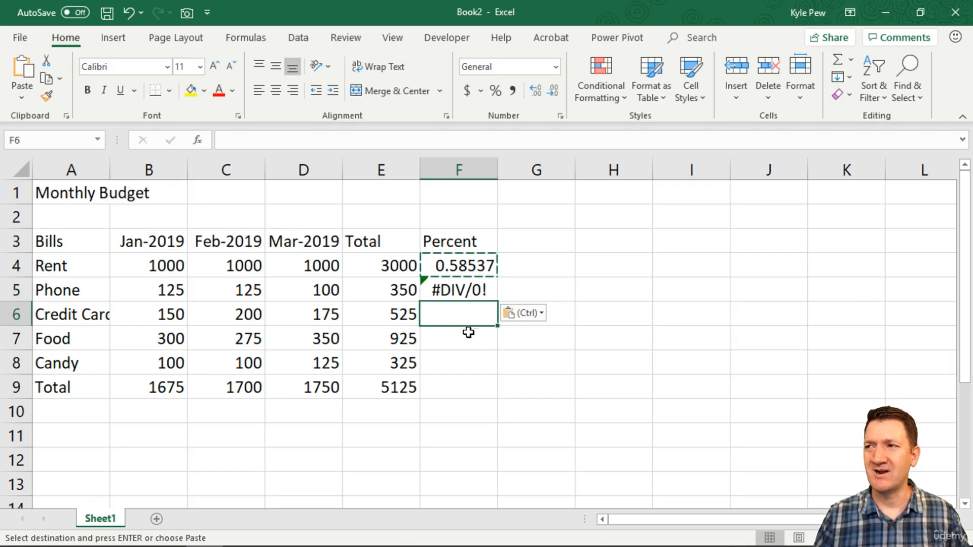
key("ctrl+v")
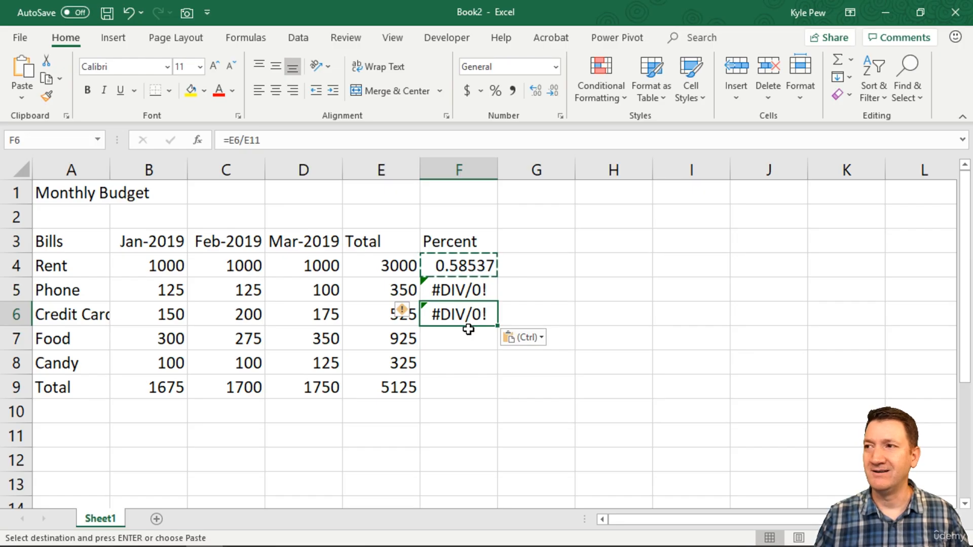
key("Escape")
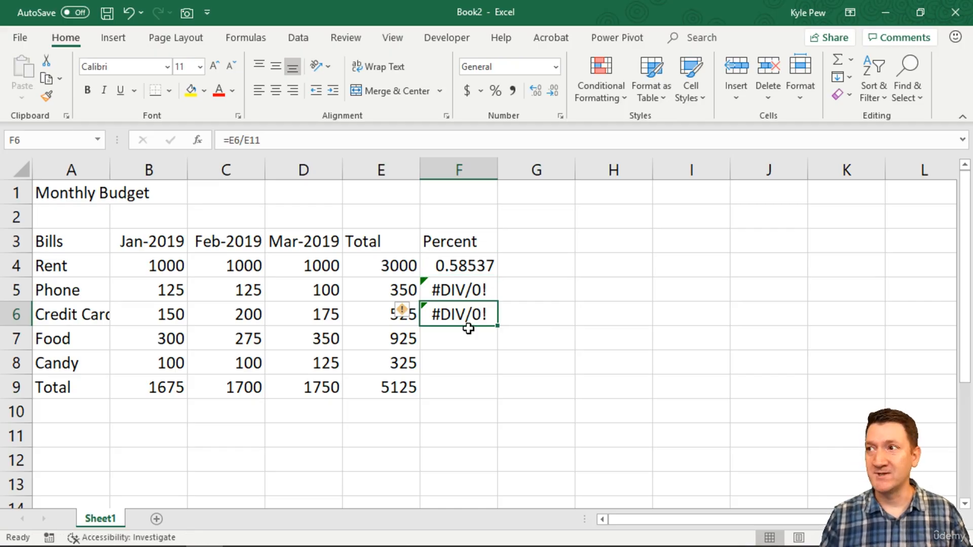
Review the cell references in the percent formulas in F4, F5 and F6 one after another.
double_click(464, 266)
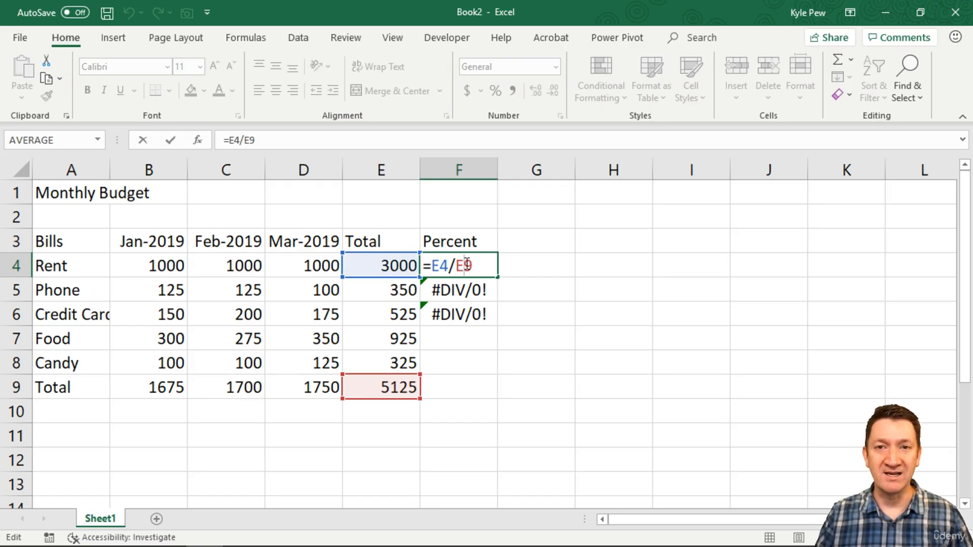
key("Return")
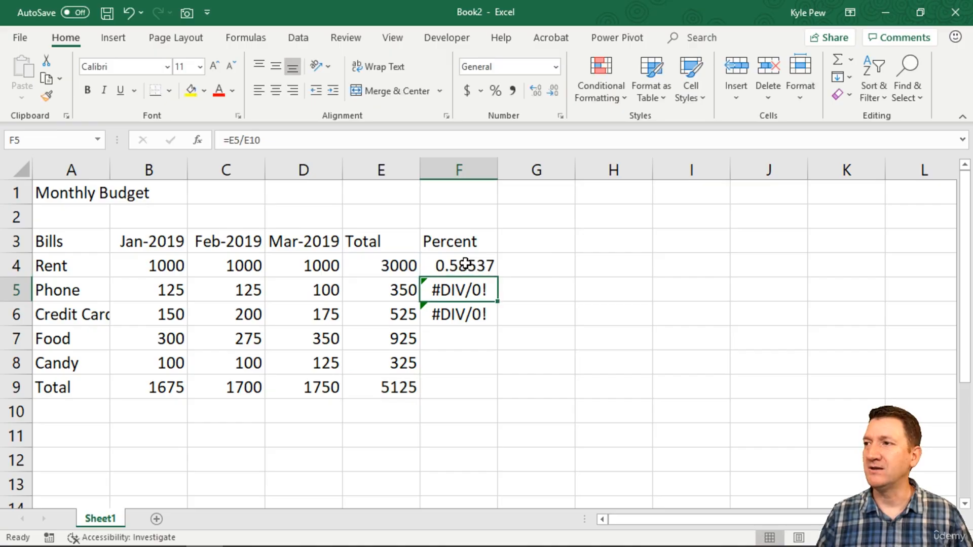
double_click(463, 290)
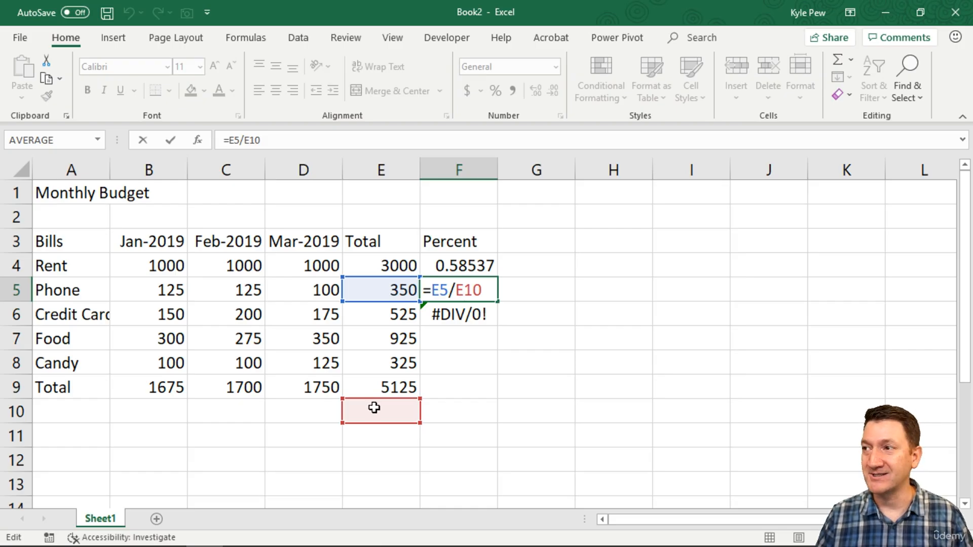
key("Return")
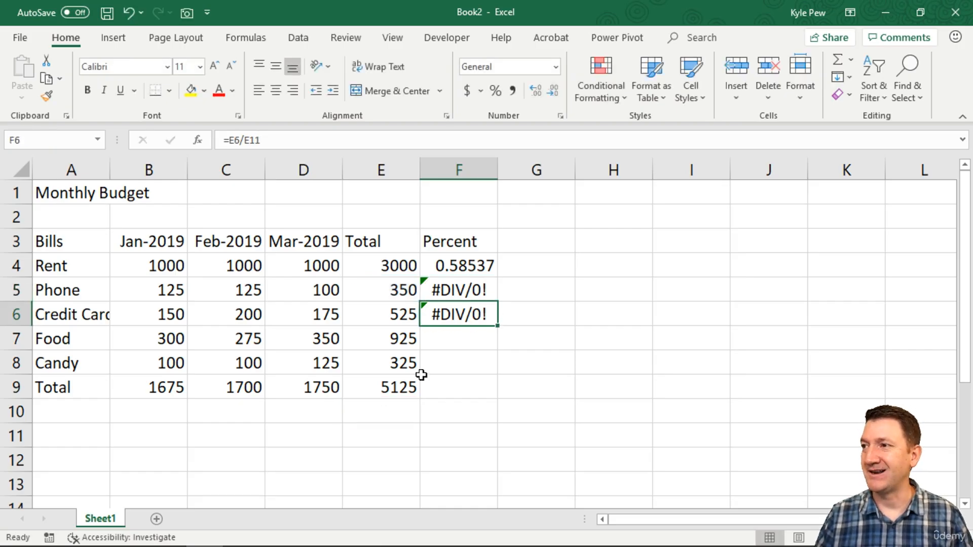
double_click(448, 310)
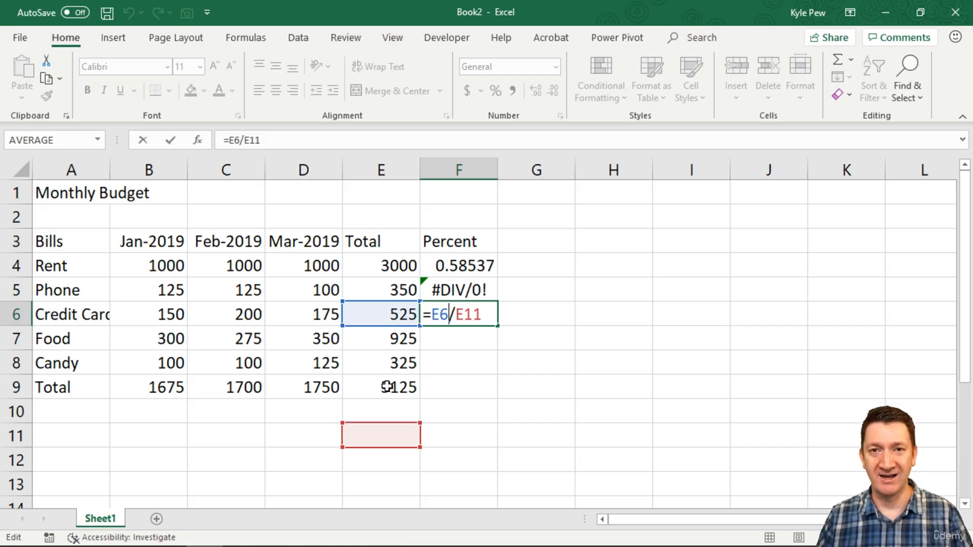
key("ctrl+Return")
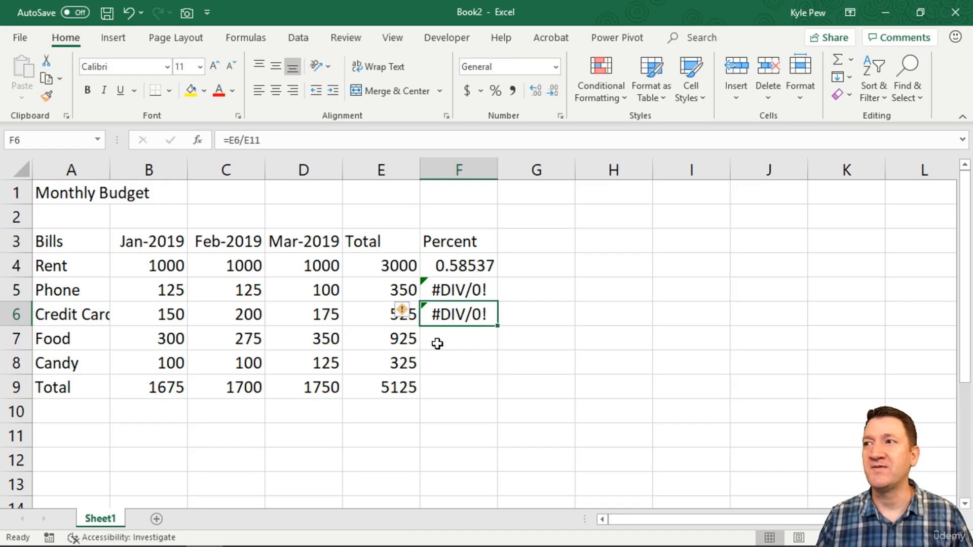
Clear the copied formulas from F5:F6 and change the Rent percent formula in F4 to =E4/$E$9.
left_click_drag(439, 290, 440, 308)
key("Delete")
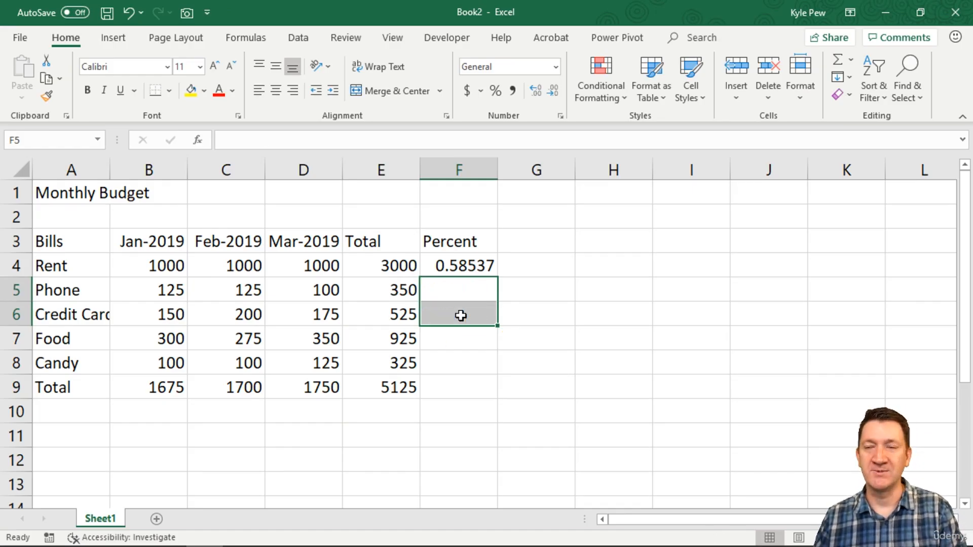
double_click(463, 263)
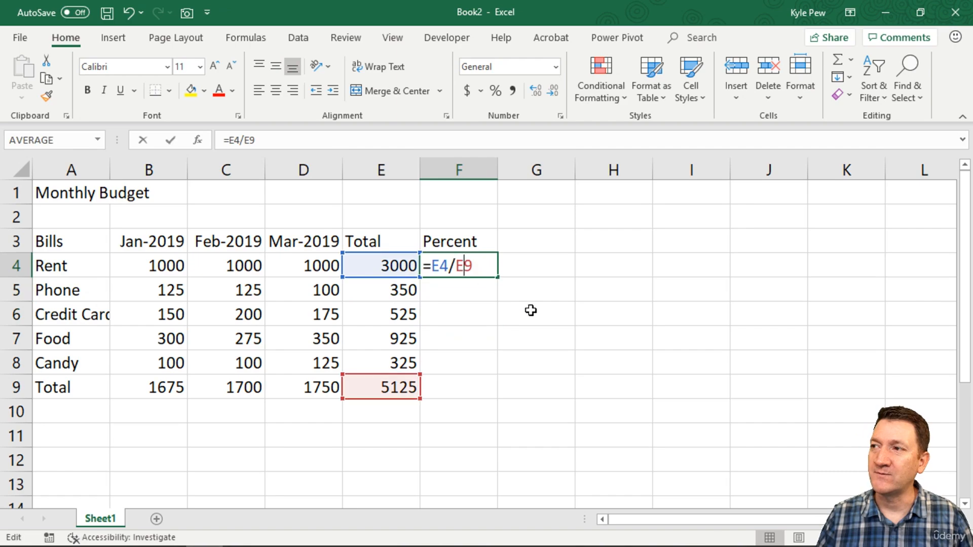
double_click(462, 266)
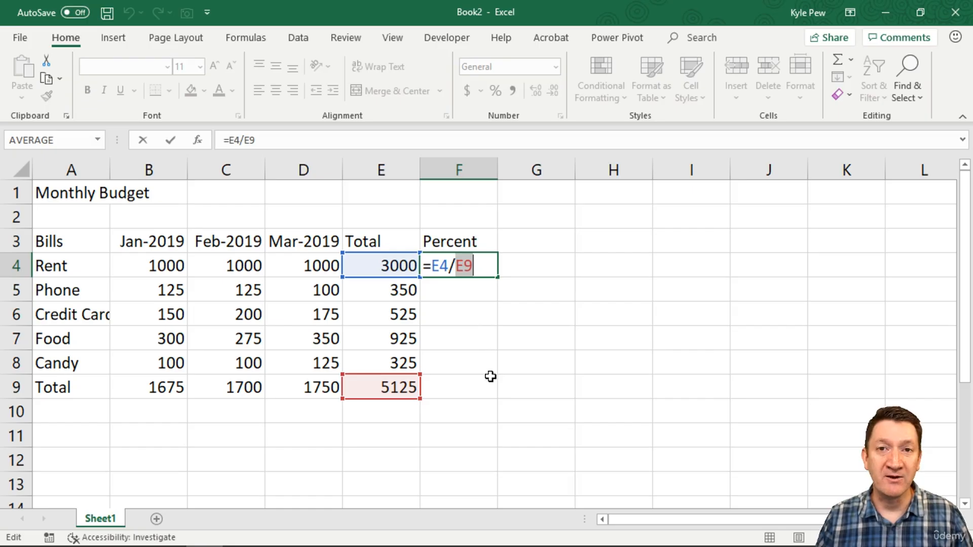
key("Left")
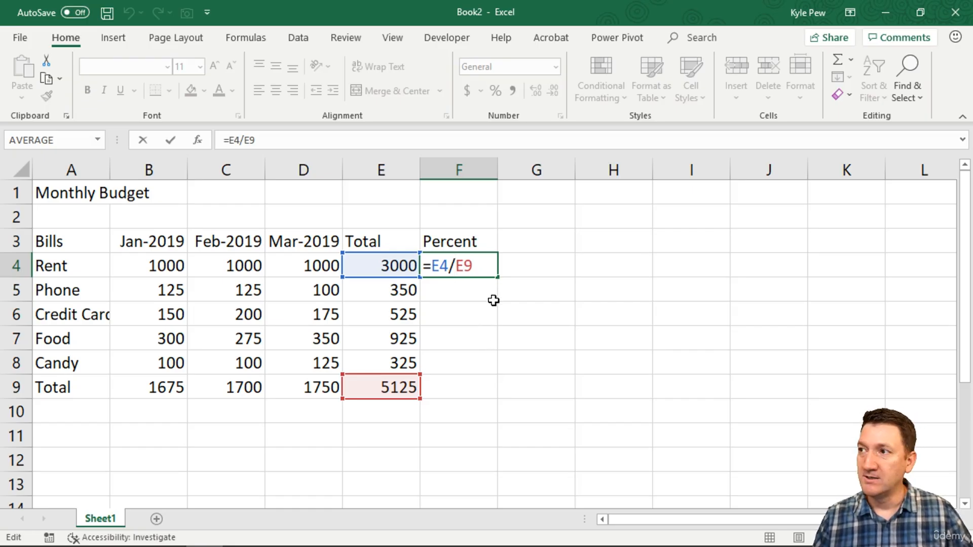
type("$")
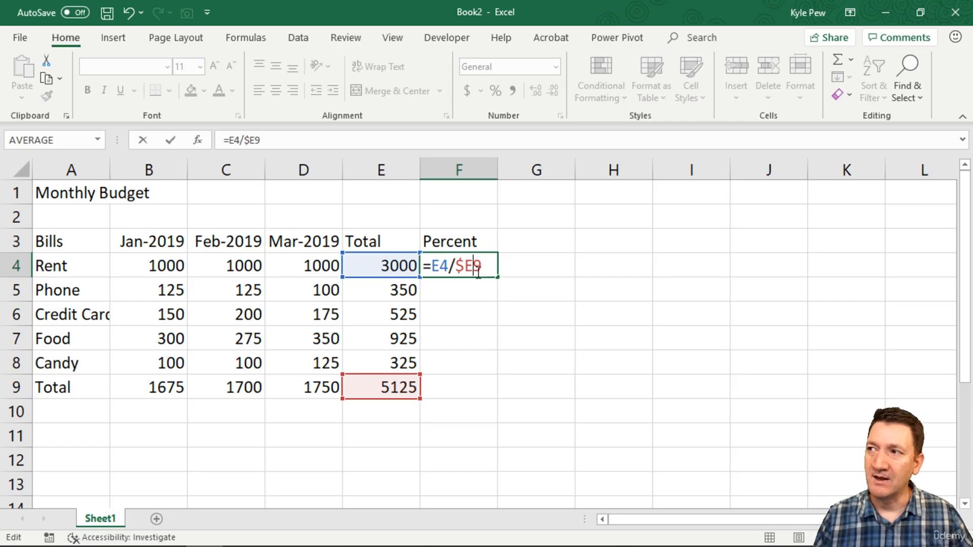
key("Right")
type("$")
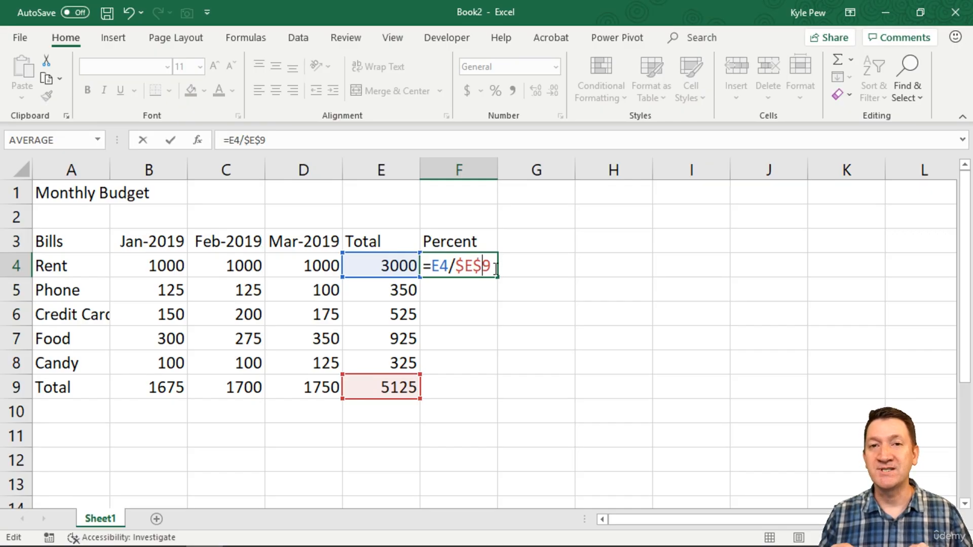
key("Return")
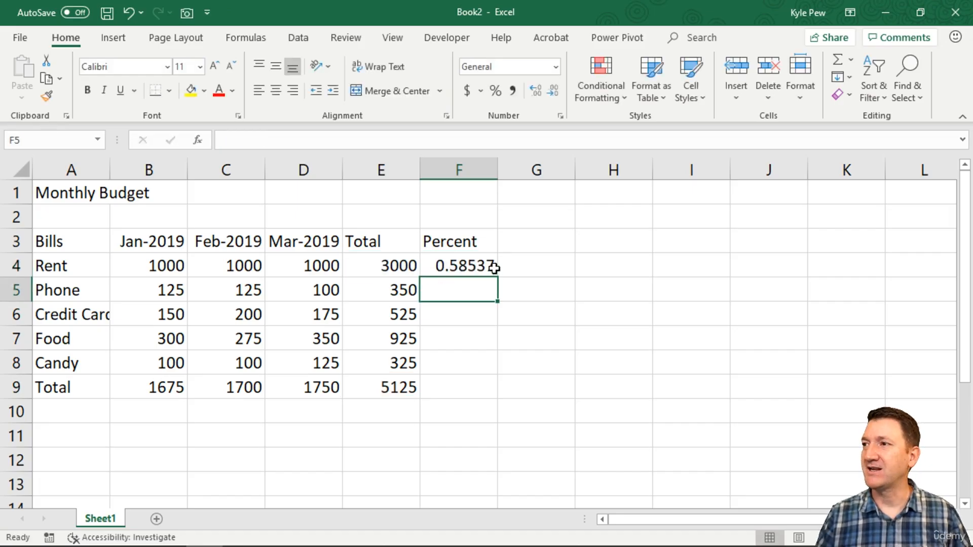
Copy the Rent percent formula from F4 into F5 through F9 for the remaining bills and the Total row.
left_click(451, 265)
key("ctrl+c")
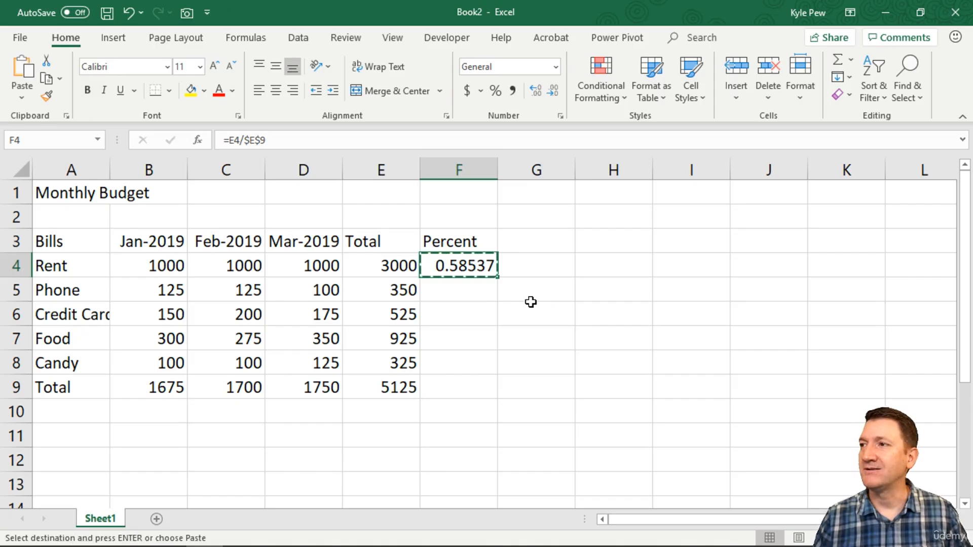
left_click(459, 291)
key("ctrl+v")
left_click(458, 315)
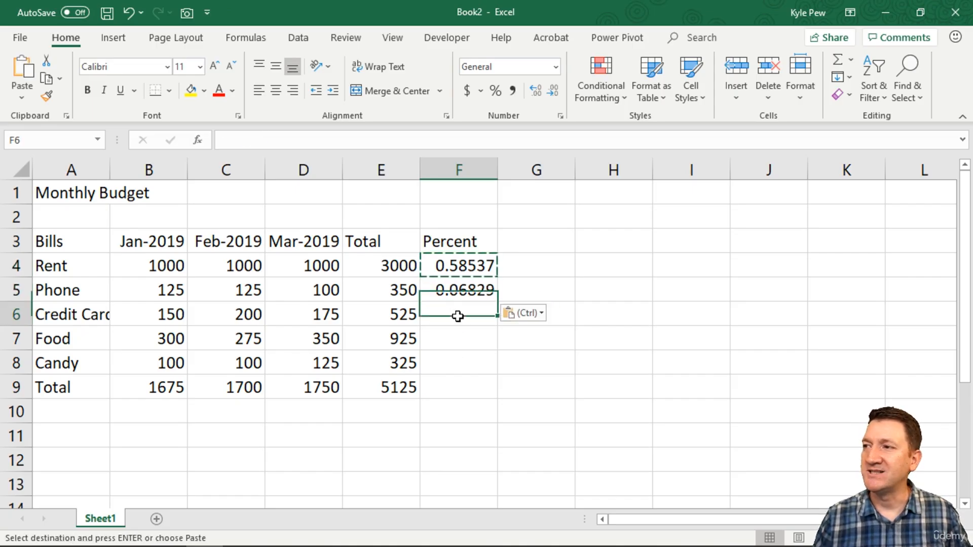
key("ctrl+v")
left_click(459, 337)
key("ctrl+v")
left_click(451, 365)
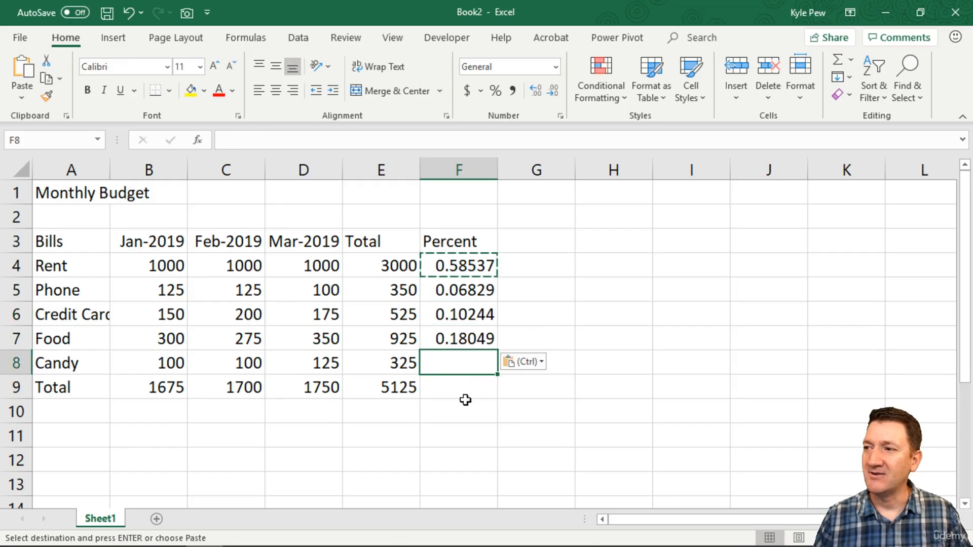
key("ctrl+v")
left_click(458, 383)
key("ctrl+v")
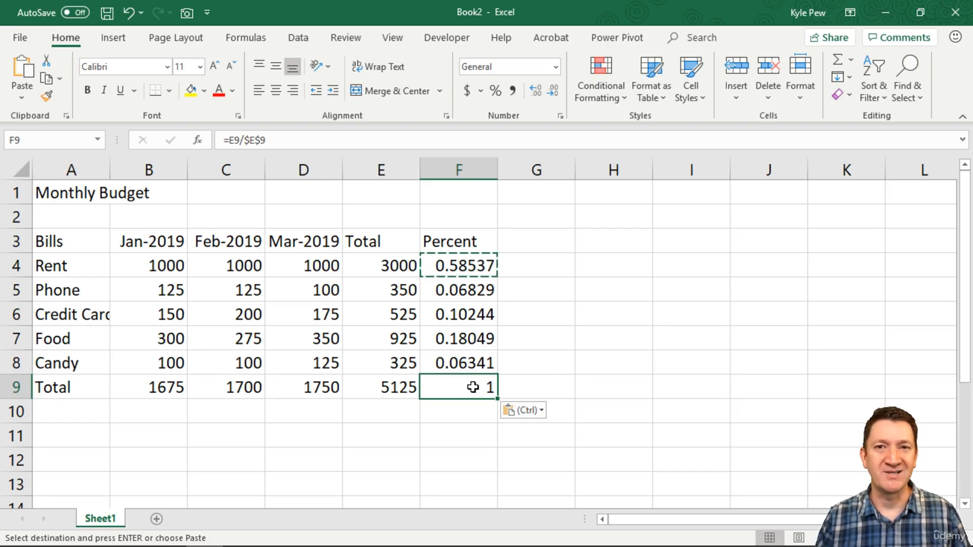
key("Escape")
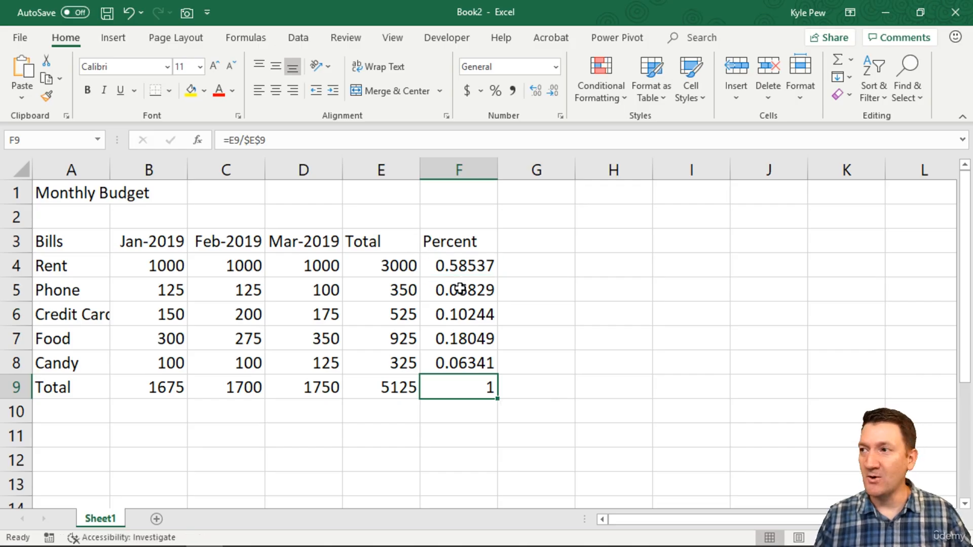
Check which cells the copied percent formulas in F5, F6 and F7 refer to.
left_click(459, 290)
double_click(459, 290)
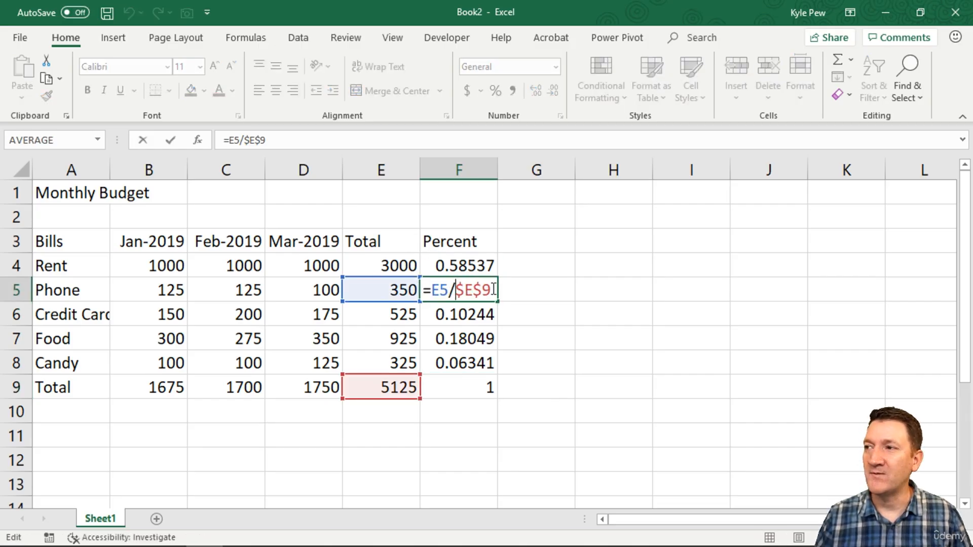
key("Return")
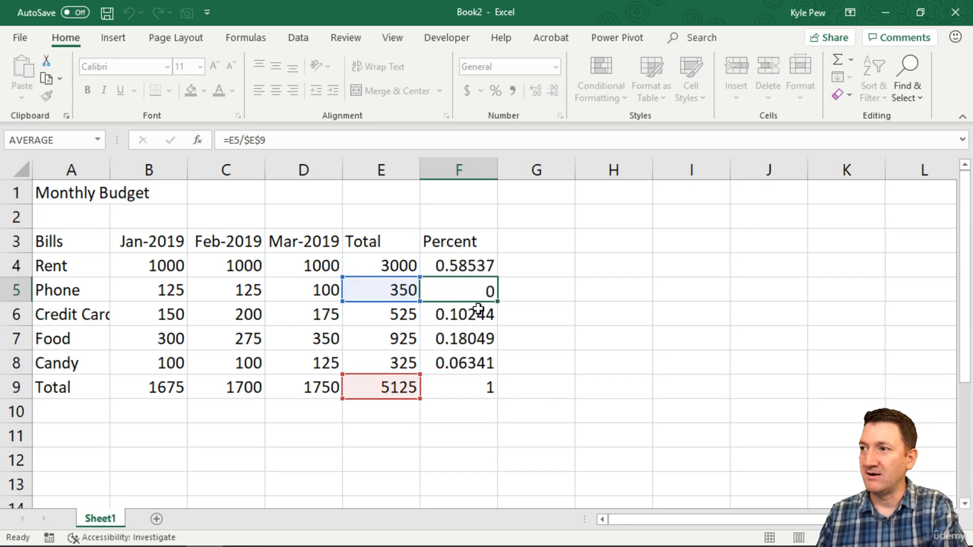
double_click(477, 314)
key("Return")
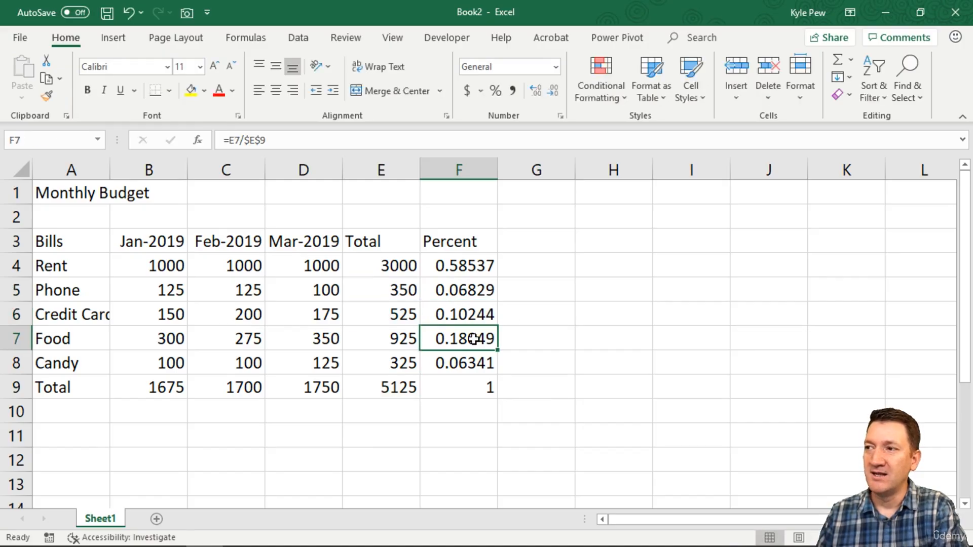
double_click(472, 338)
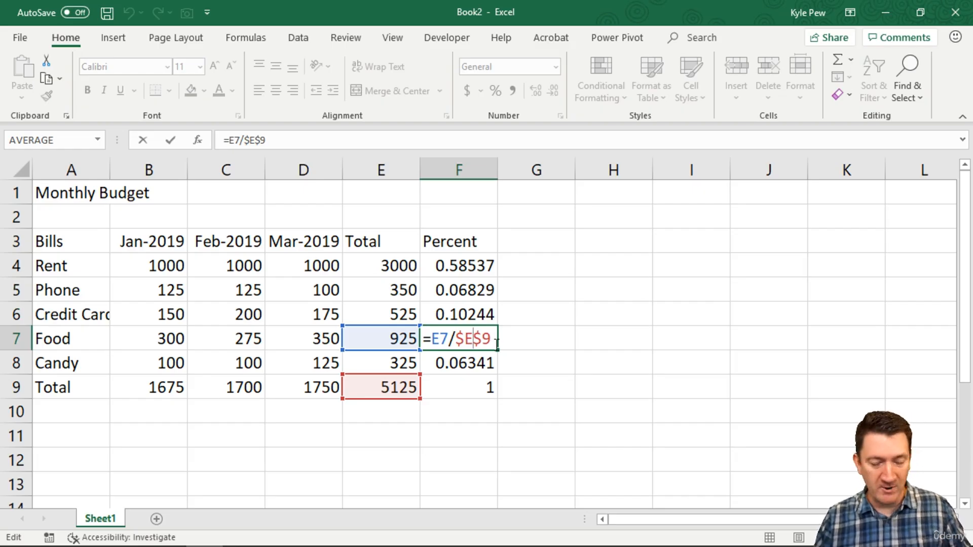
key("Return")
Copy the Food percent formula from F7 into J2 and review the references of the copy.
left_click(481, 332)
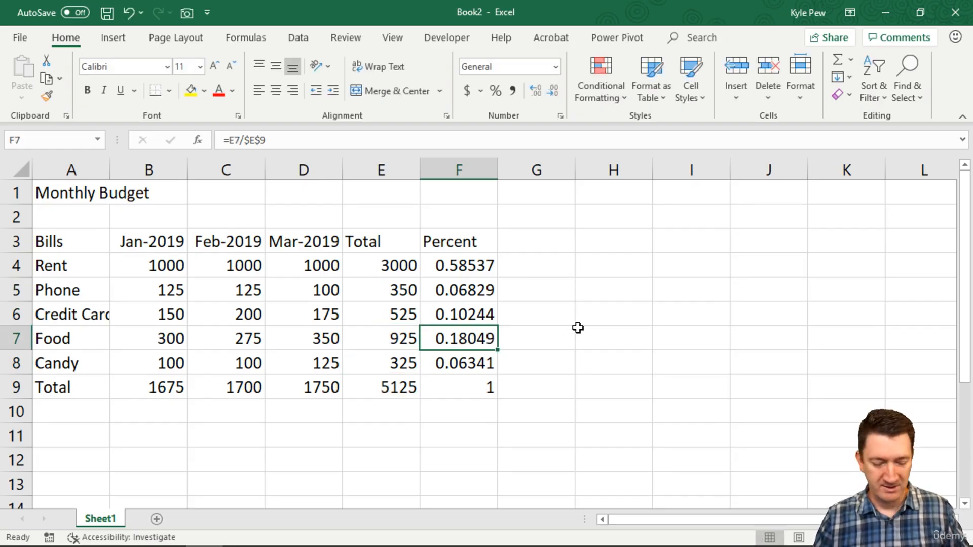
key("ctrl+c")
left_click(796, 398)
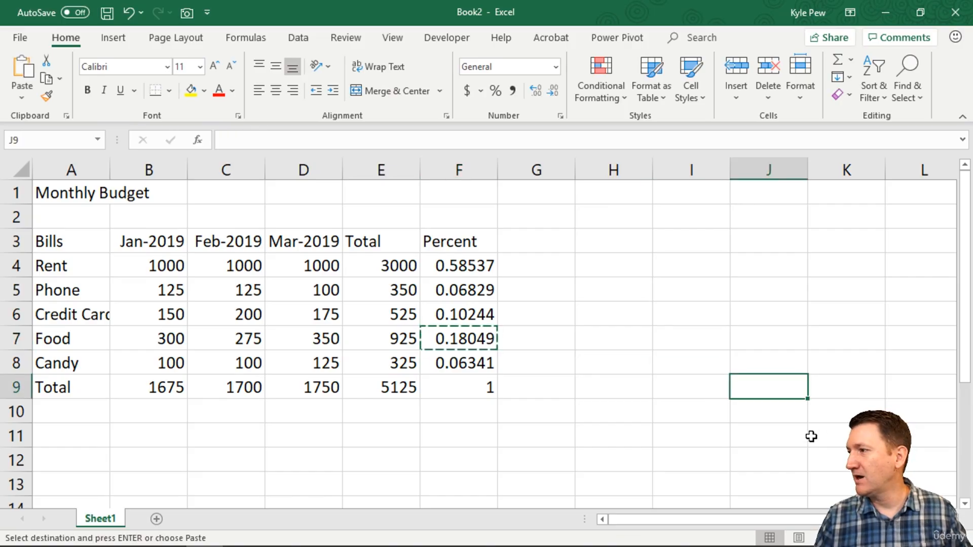
left_click(798, 224)
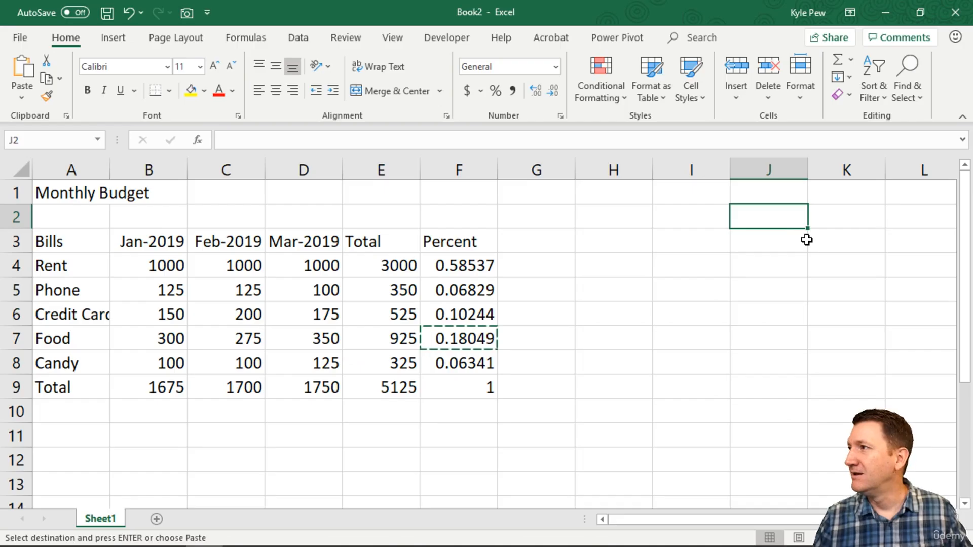
key("ctrl+v")
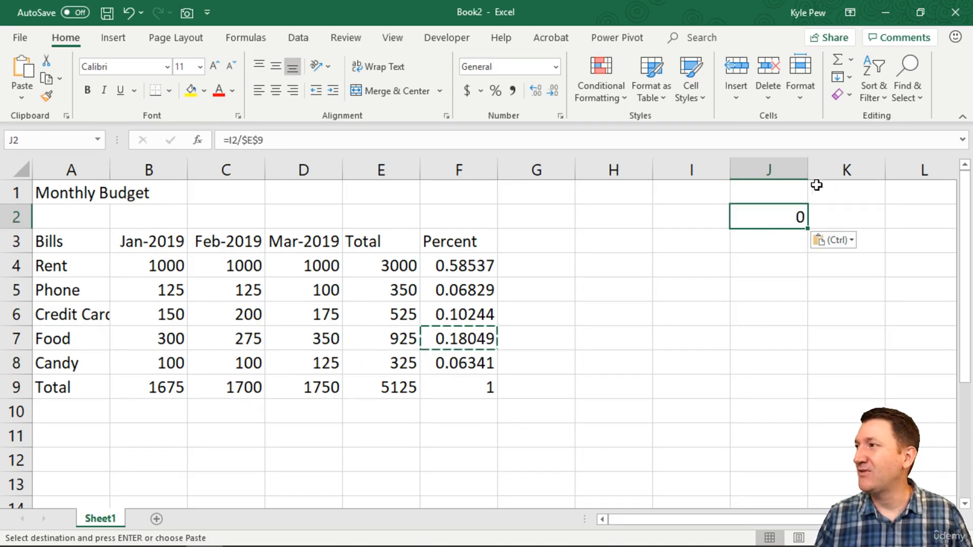
double_click(795, 216)
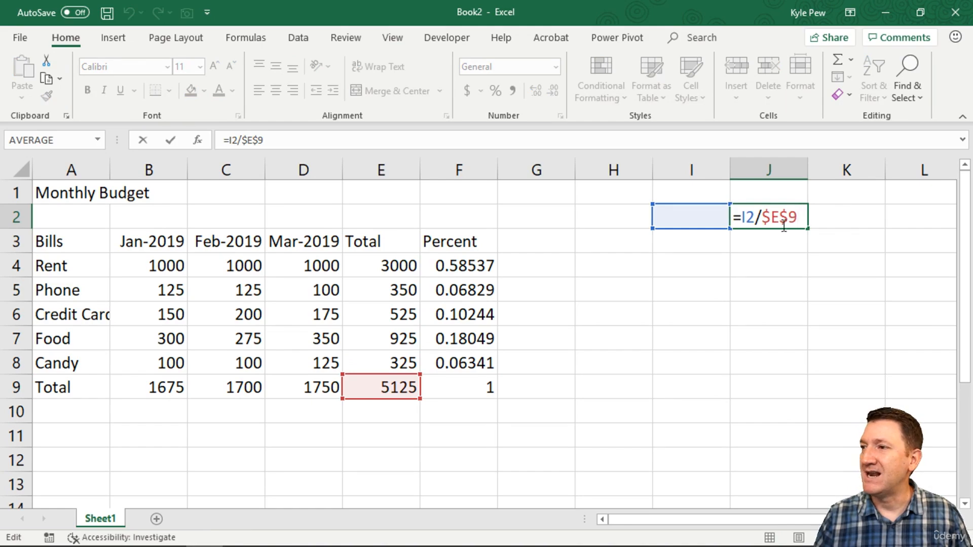
key("Escape")
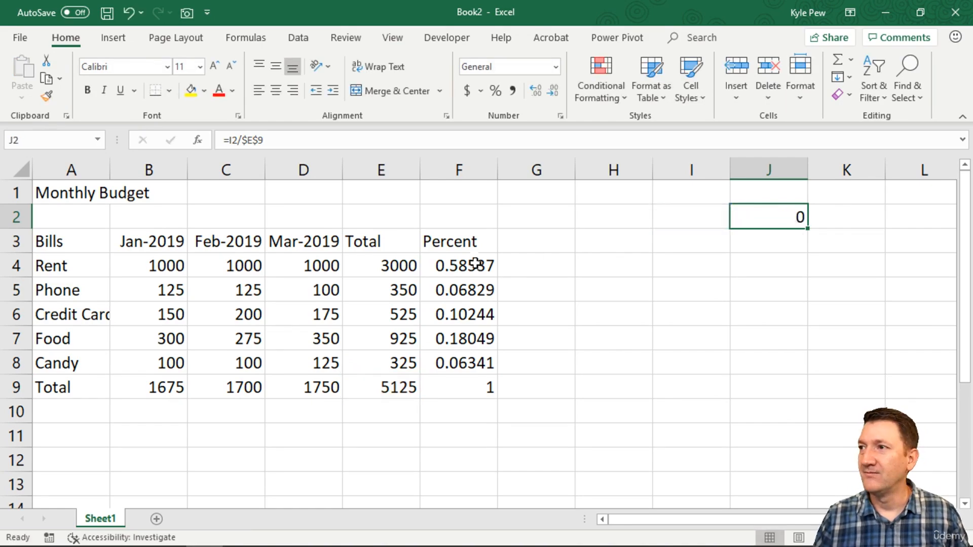
Compare the Rent and Phone percent formulas in F4 and F5, and inspect the cells referenced by F4.
left_click(475, 263)
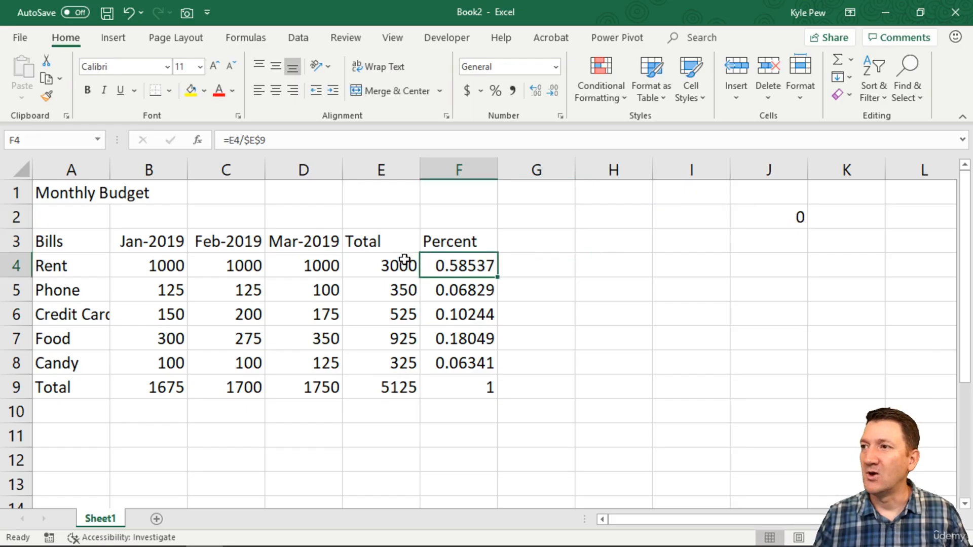
left_click(479, 294)
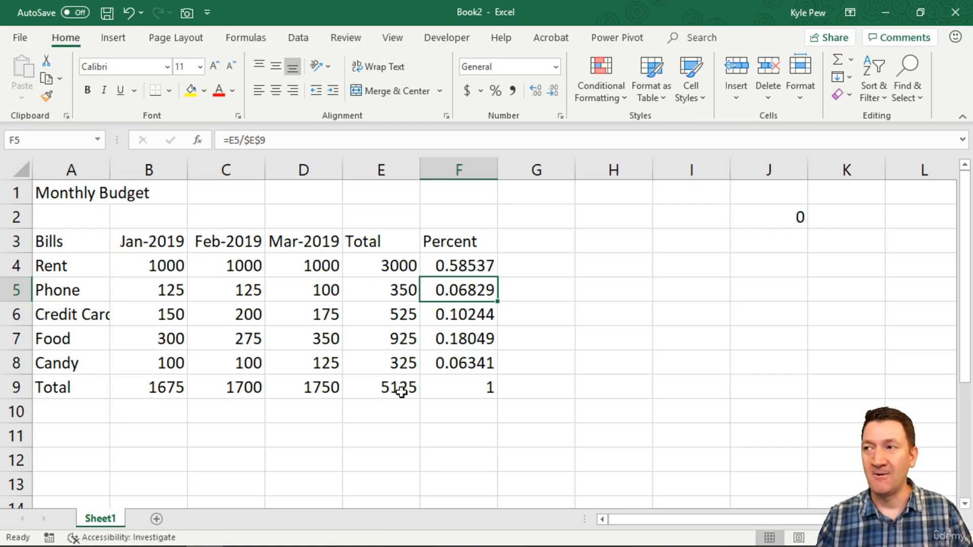
double_click(445, 265)
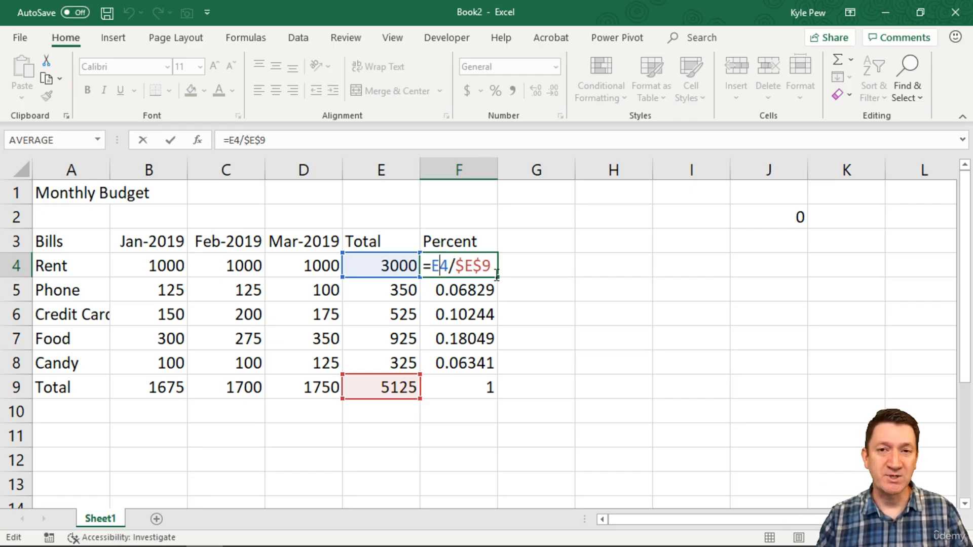
key("ctrl+Return")
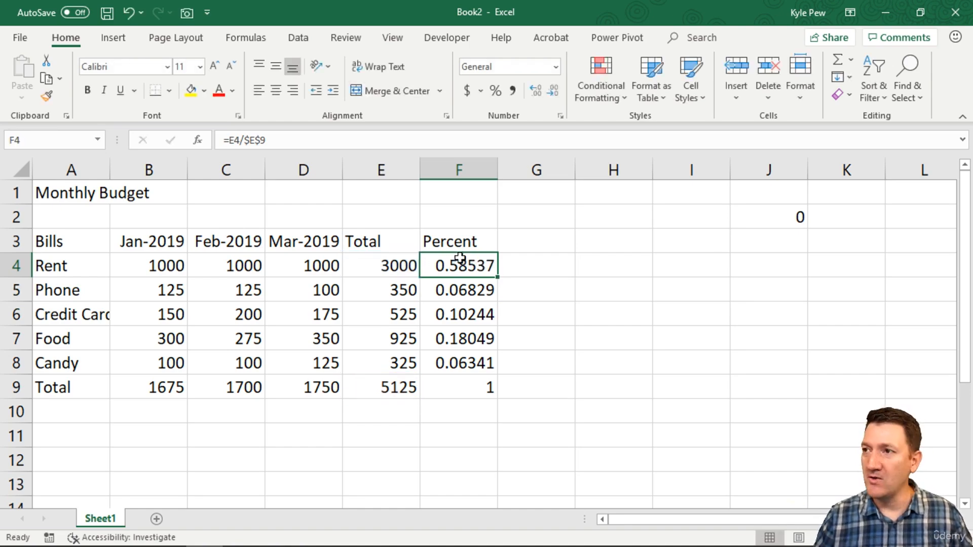
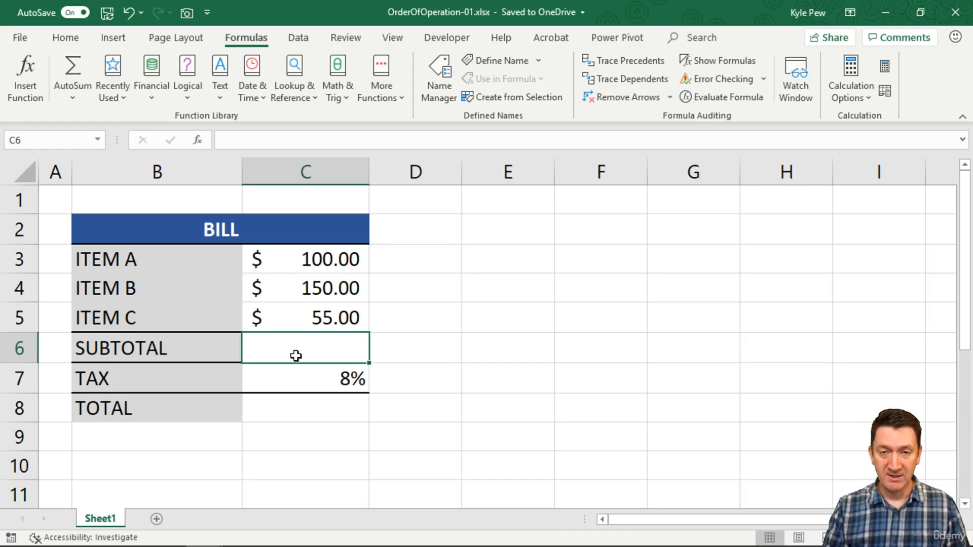
Calculate the bill's subtotal in C6 by adding the three item amounts with =C3+C4+C5.
type("=")
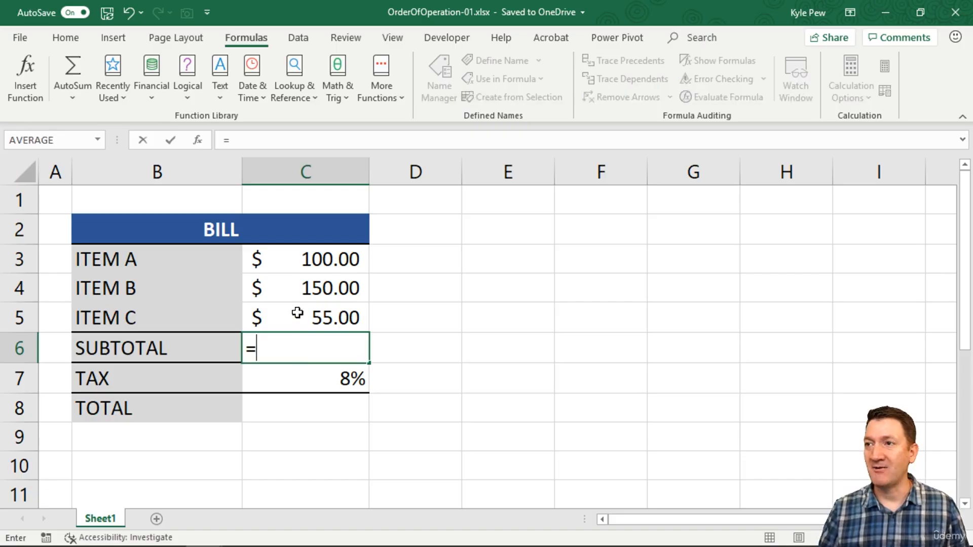
left_click(296, 261)
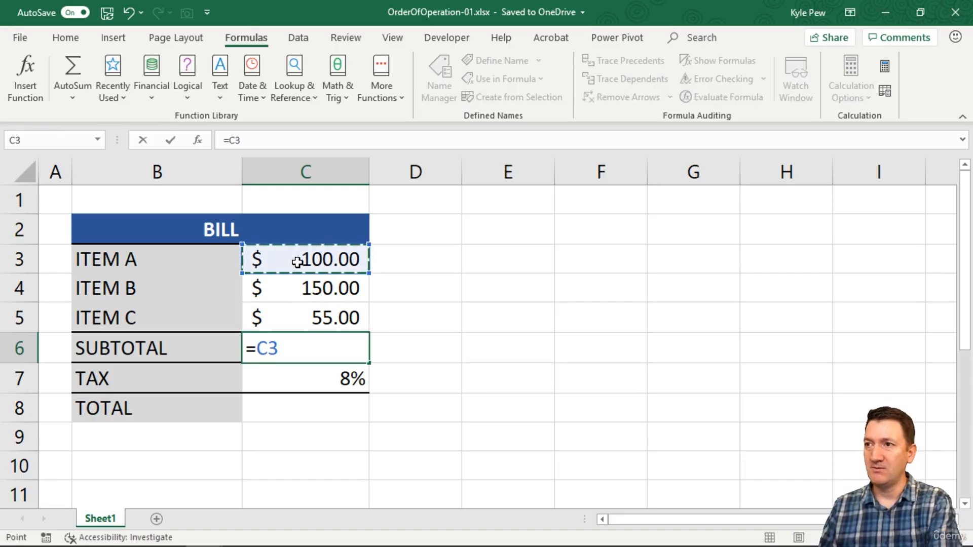
type("+")
left_click(289, 292)
type("+")
left_click(303, 311)
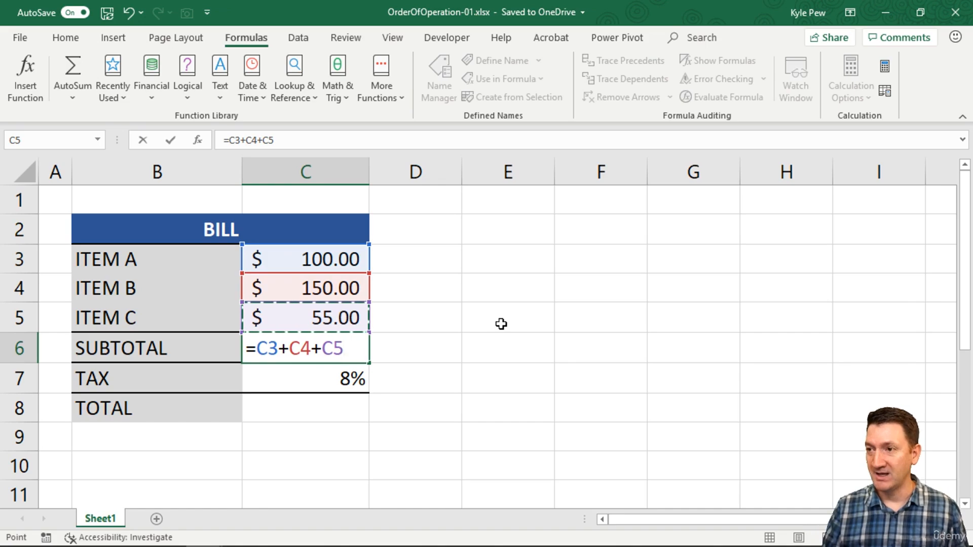
key("Return")
left_click(319, 349)
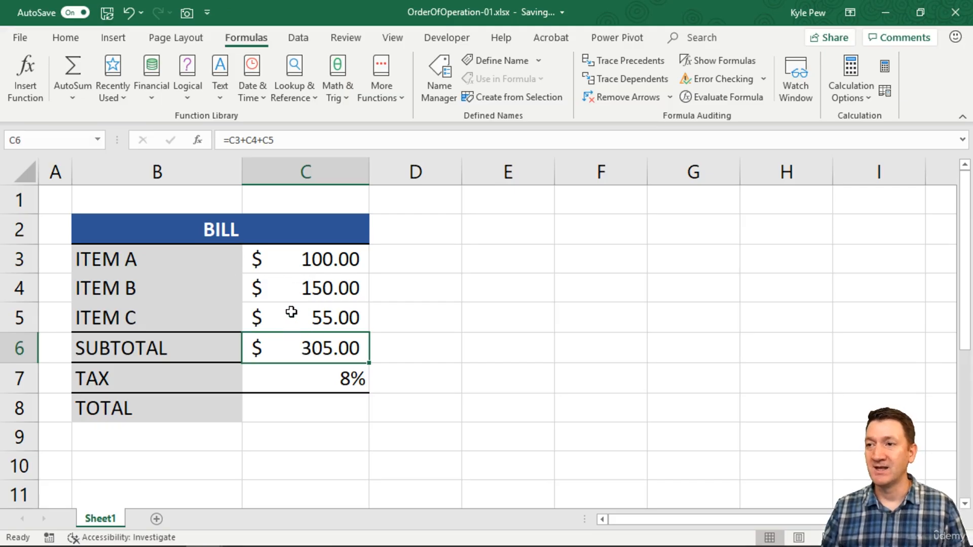
Try calculating the bill's total in C8 by multiplying subtotal by tax with =C6*C7, and clear that formula.
left_click(282, 405)
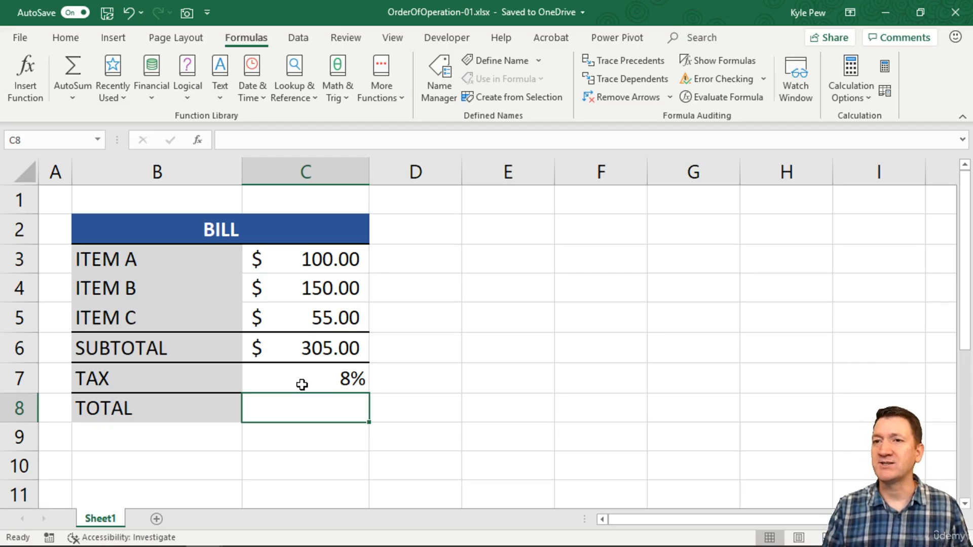
type("=")
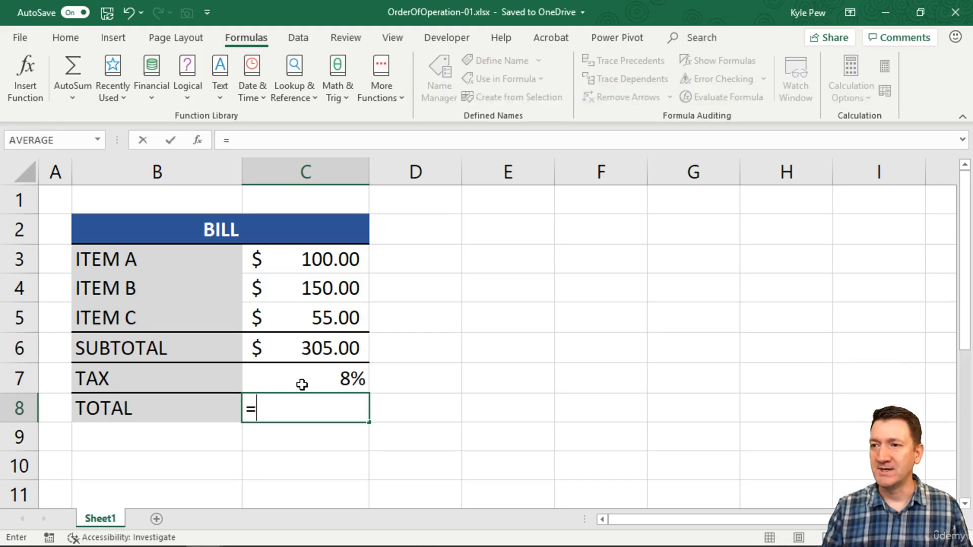
left_click(313, 348)
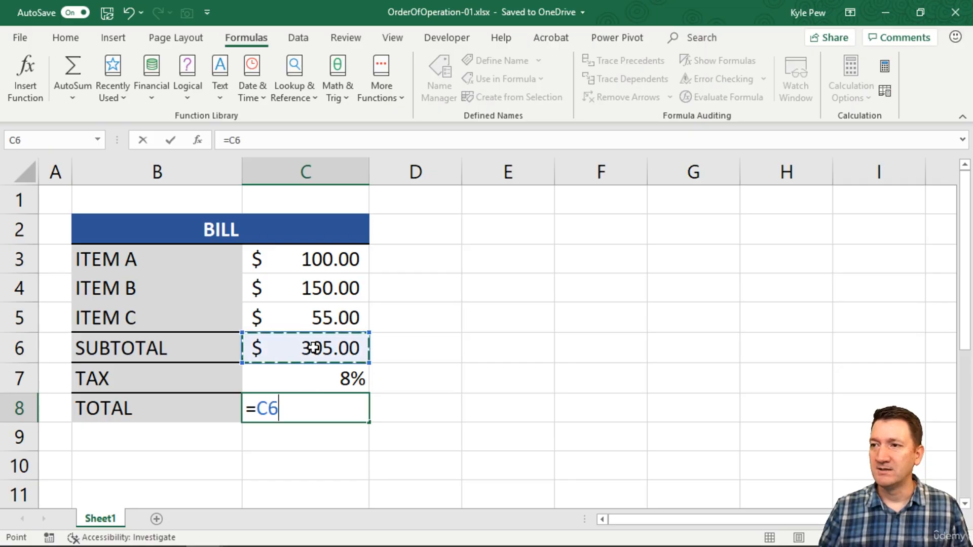
type("*")
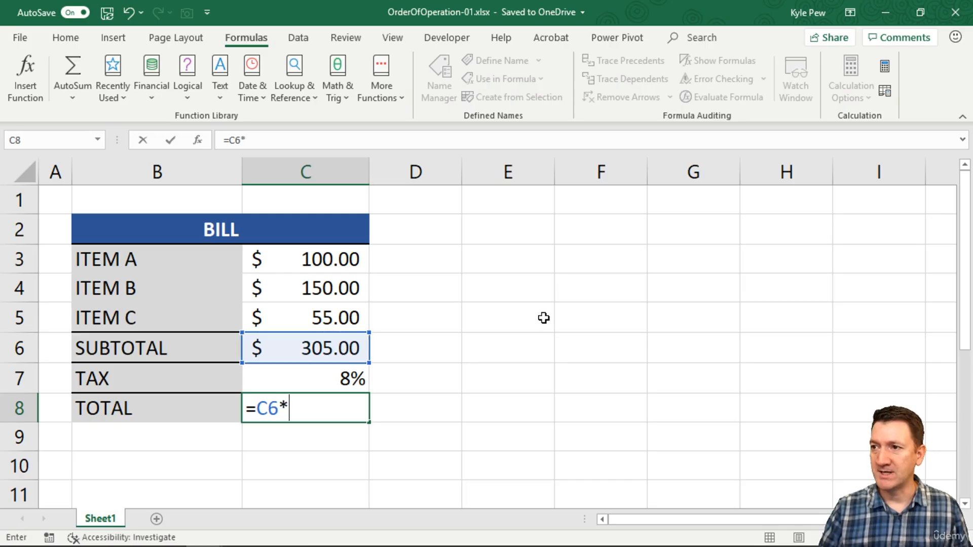
left_click(339, 378)
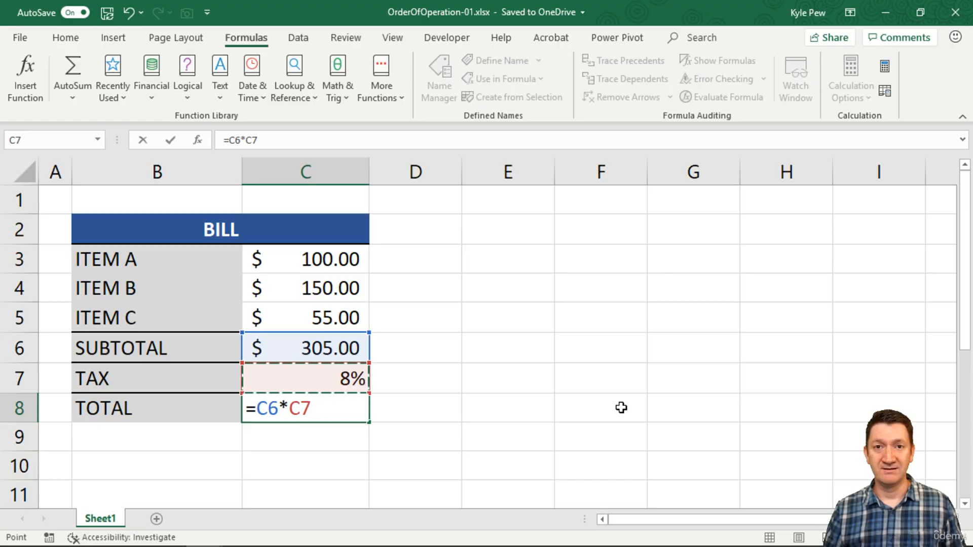
key("Return")
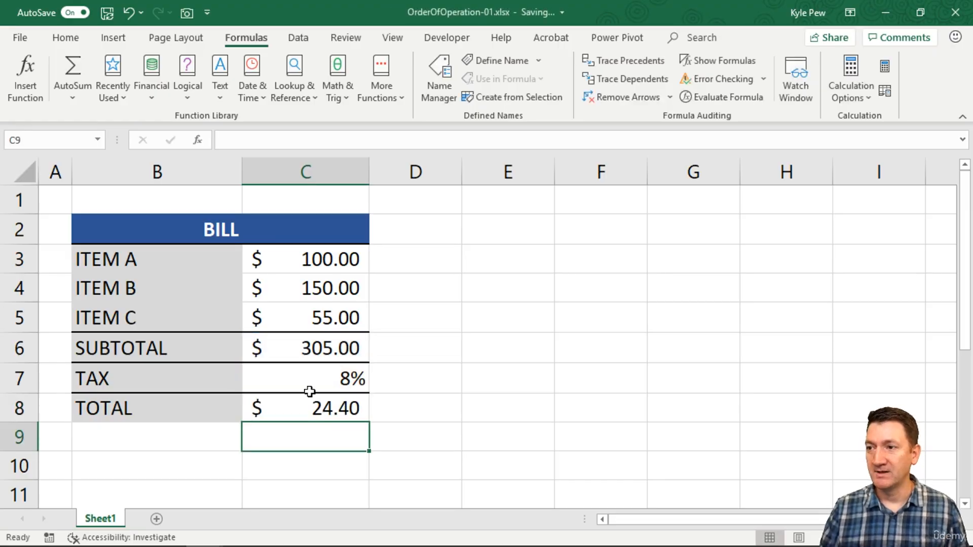
left_click(300, 404)
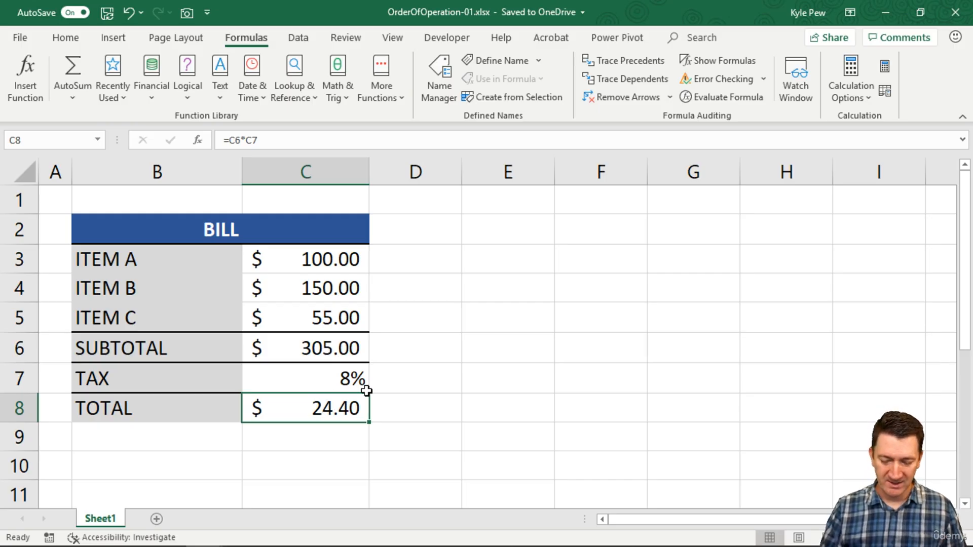
key("Delete")
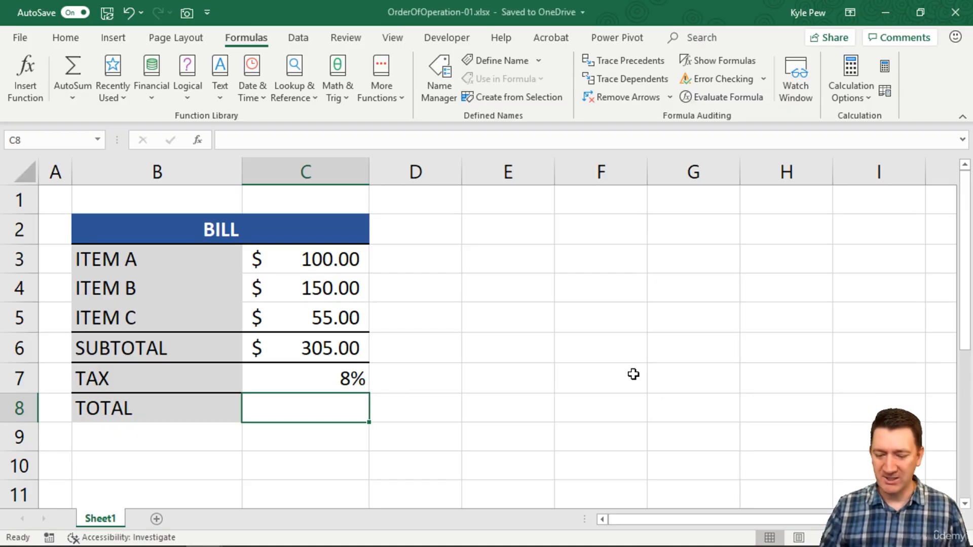
Enter the formula =C6*C7+1.0 in the Total cell C8.
type("=")
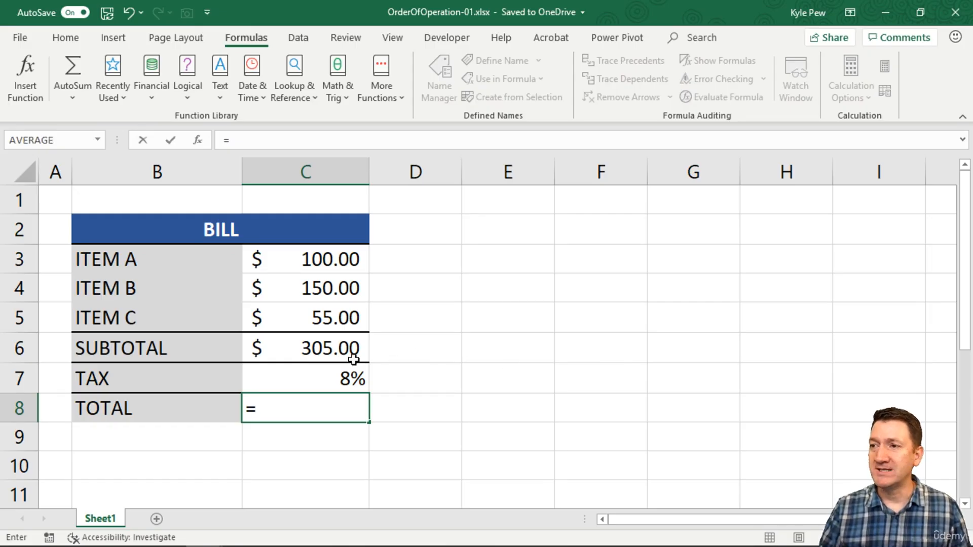
left_click(319, 347)
type("*")
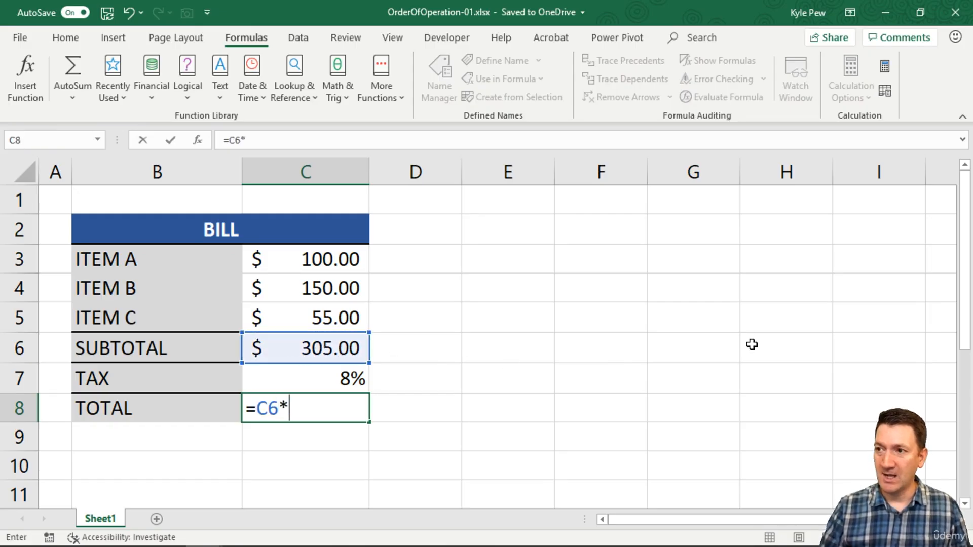
left_click(324, 377)
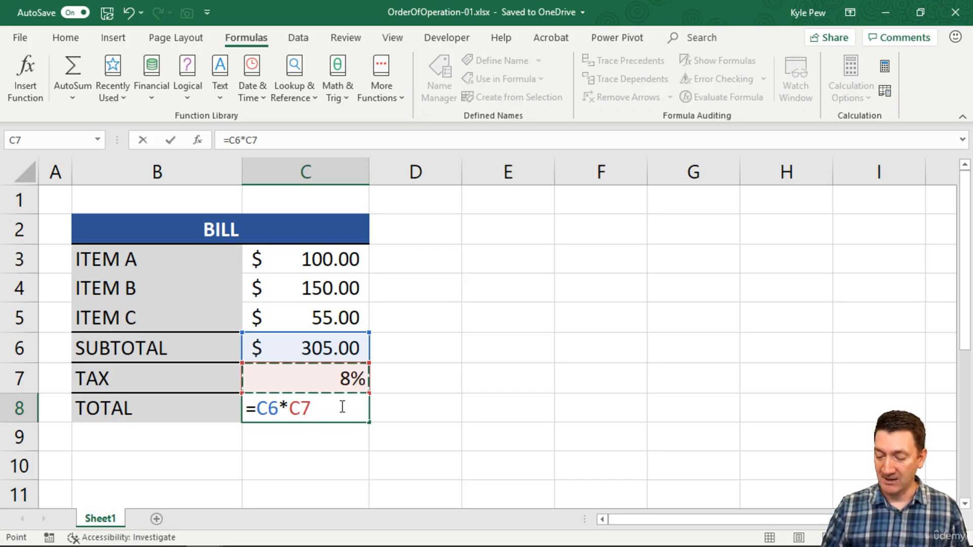
type("+1.0")
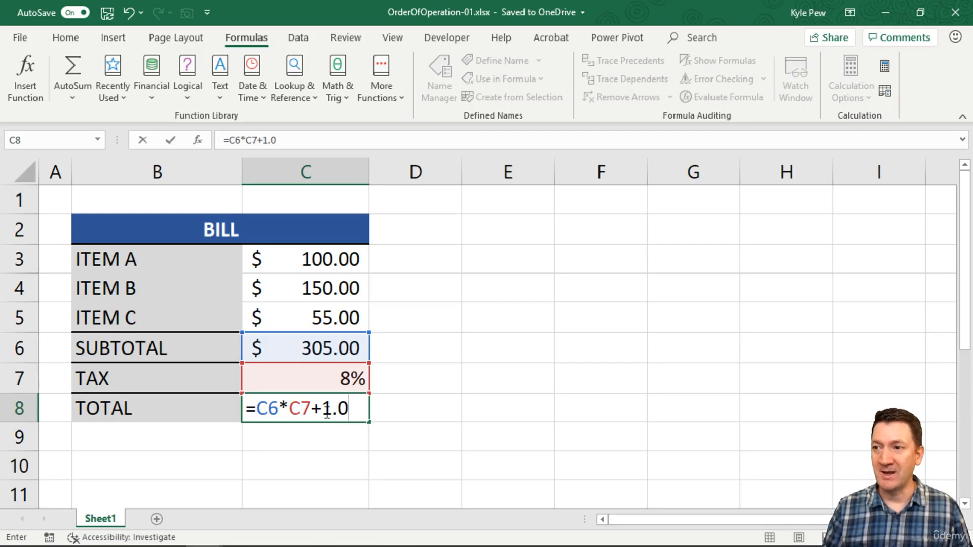
key("Return")
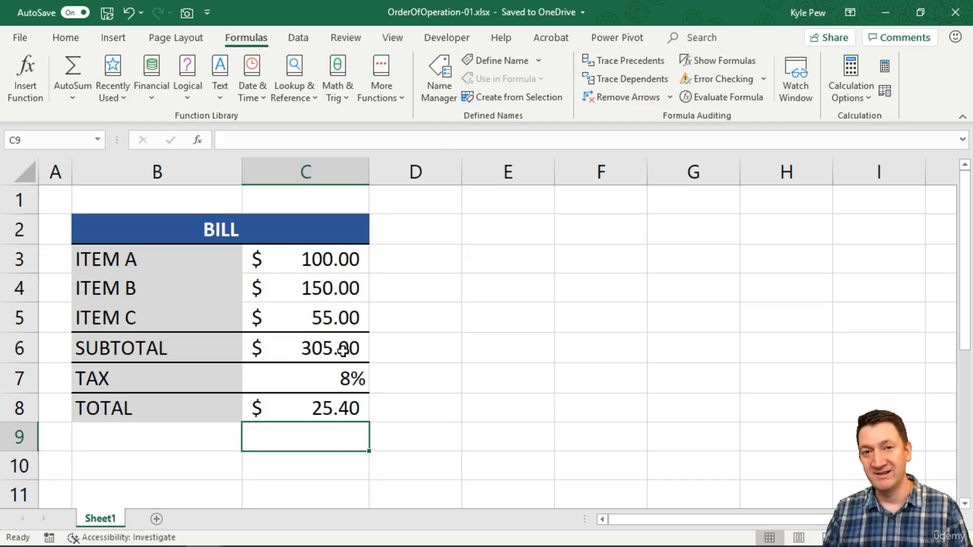
Evaluate the Total formula in C8 one operation at a time through to its final result, examining the calculation order.
left_click(317, 408)
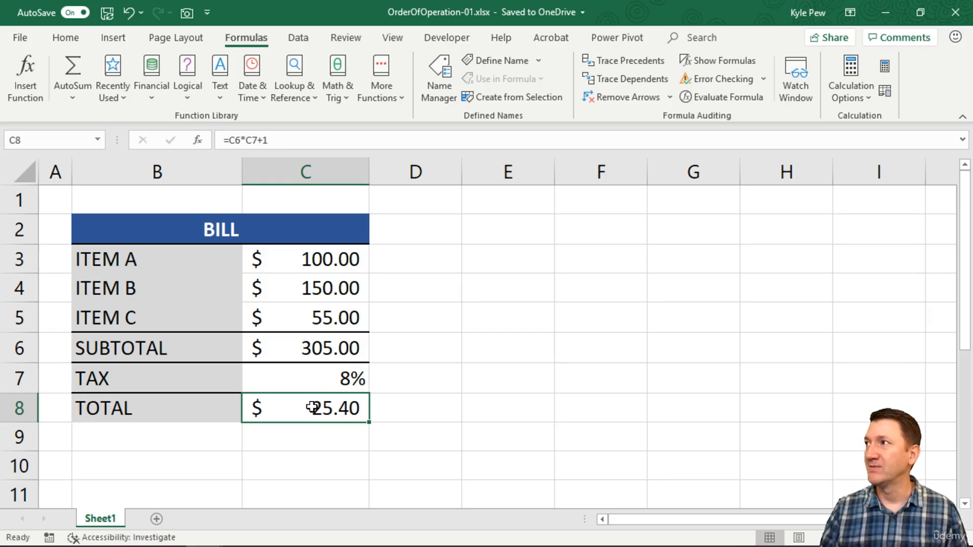
left_click(711, 96)
left_click_drag(205, 45, 238, 178)
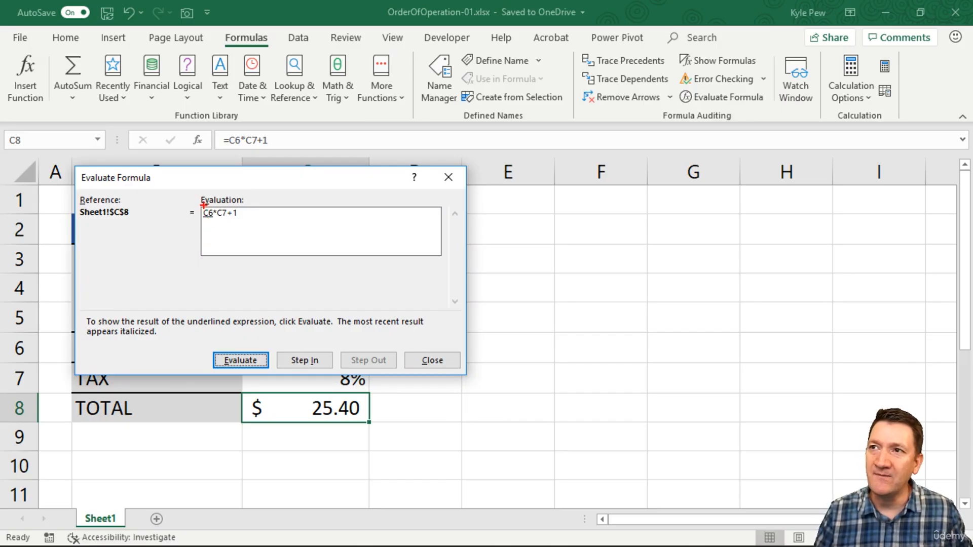
left_click_drag(198, 204, 251, 232)
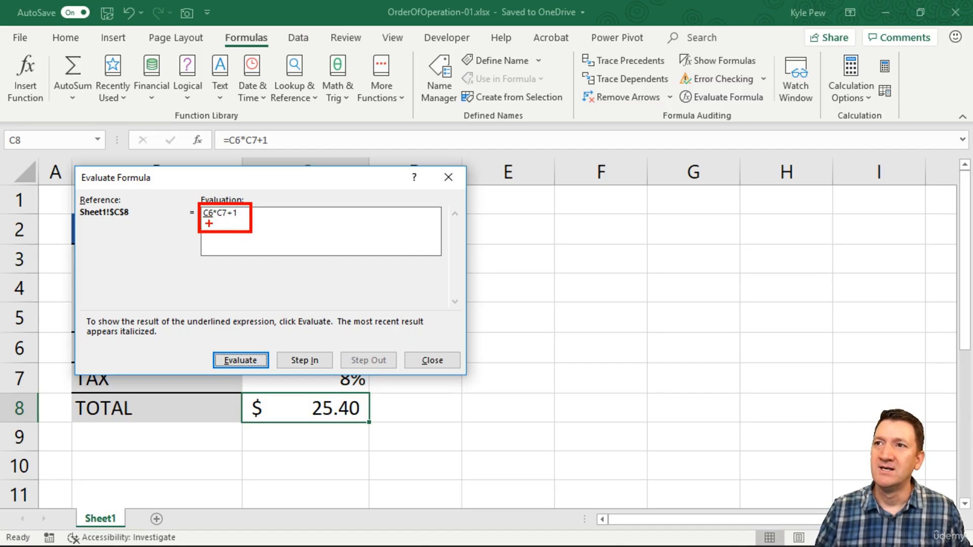
left_click(230, 360)
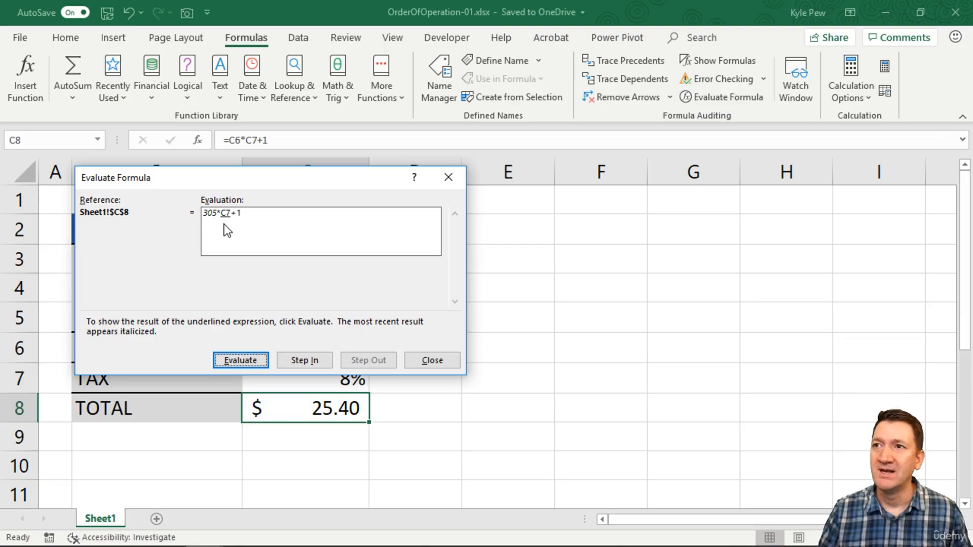
left_click(229, 361)
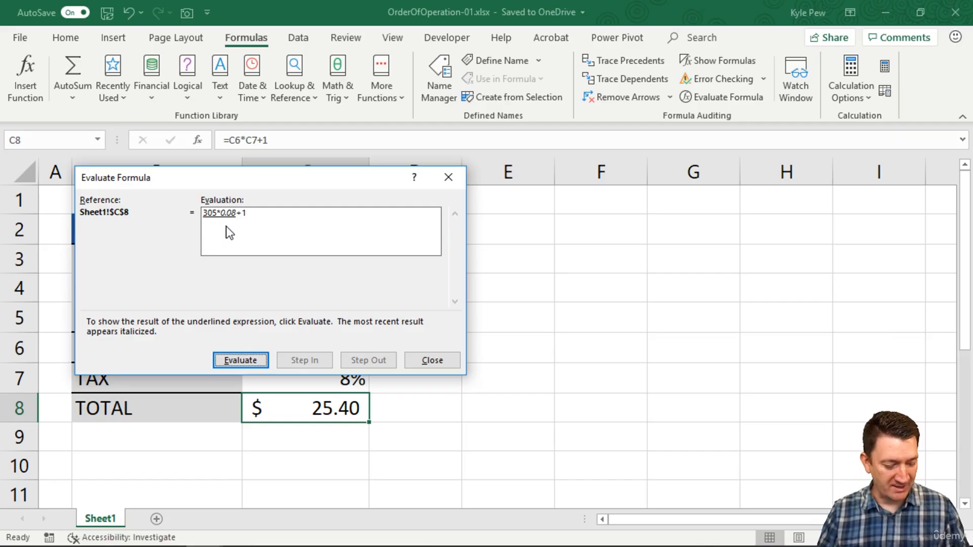
key("ctrl+2")
left_click_drag(223, 219, 244, 218)
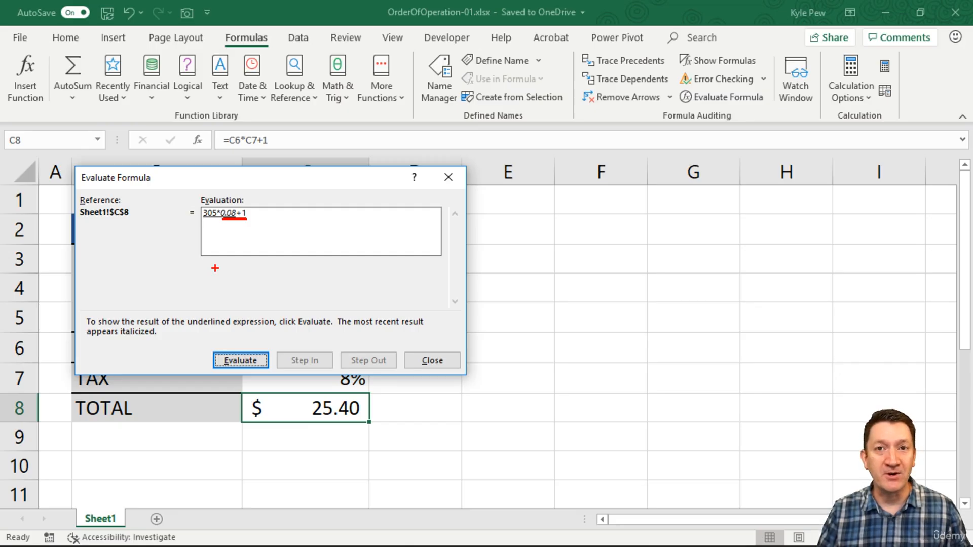
left_click_drag(221, 207, 242, 167)
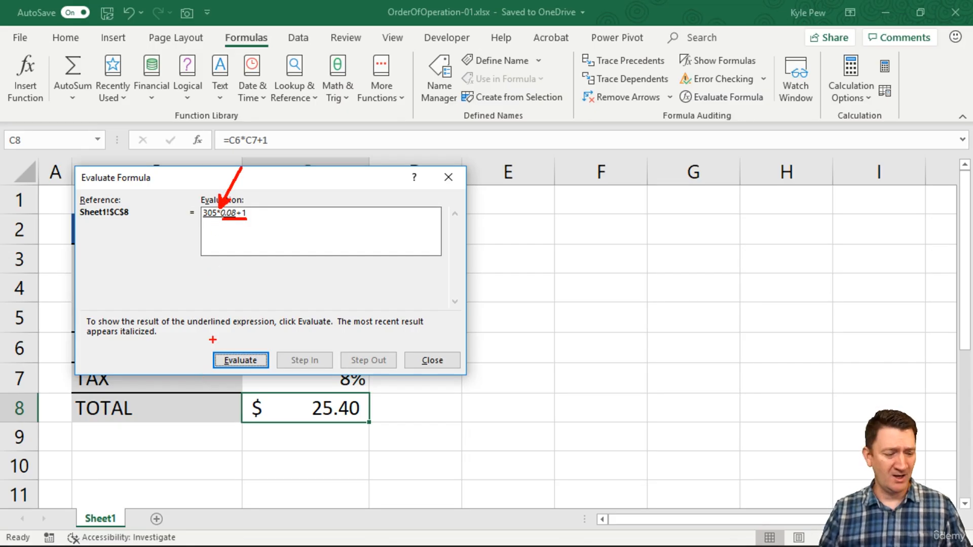
key("Escape")
left_click(236, 357)
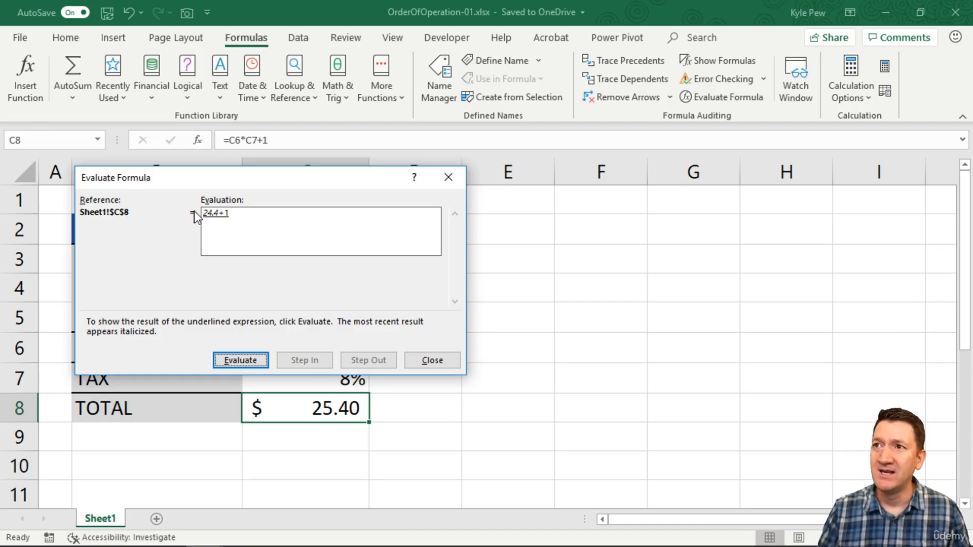
left_click(231, 358)
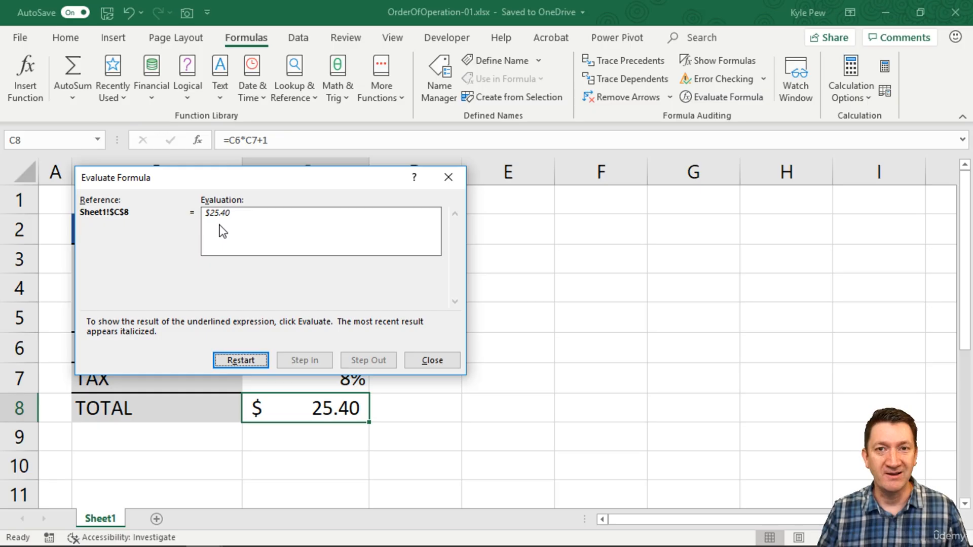
Restart the evaluation of the Total formula, resolve its C6 and C7 references again, and close the evaluation.
left_click(242, 361)
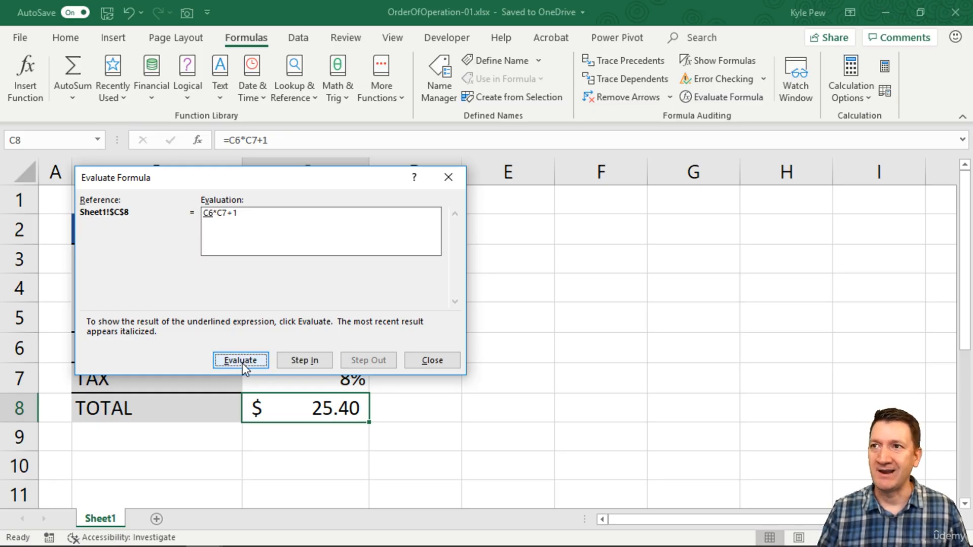
left_click(224, 359)
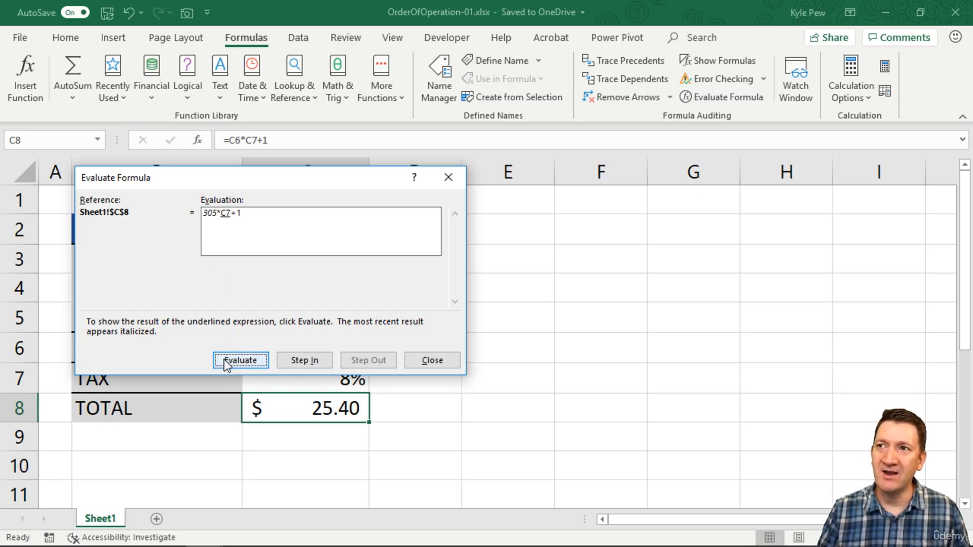
left_click(226, 361)
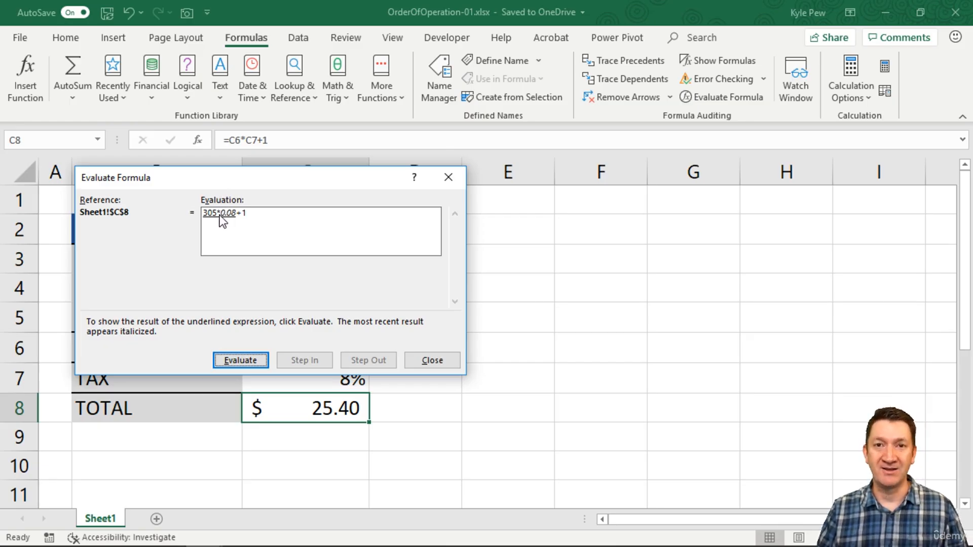
left_click(432, 358)
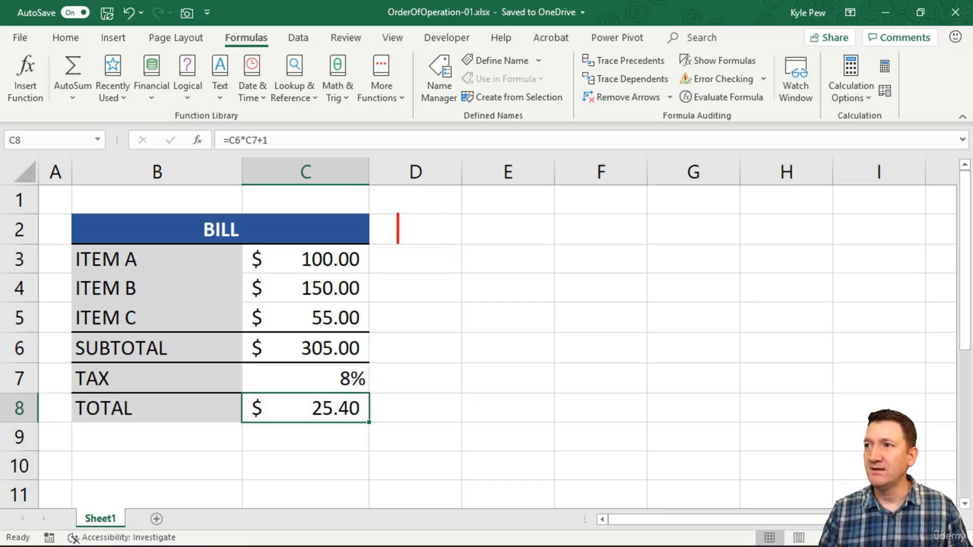
Annotate the screen beside the bill with PEMDAS, underlining its MD and AS pairs, and write BODMAS beneath it.
type("P")
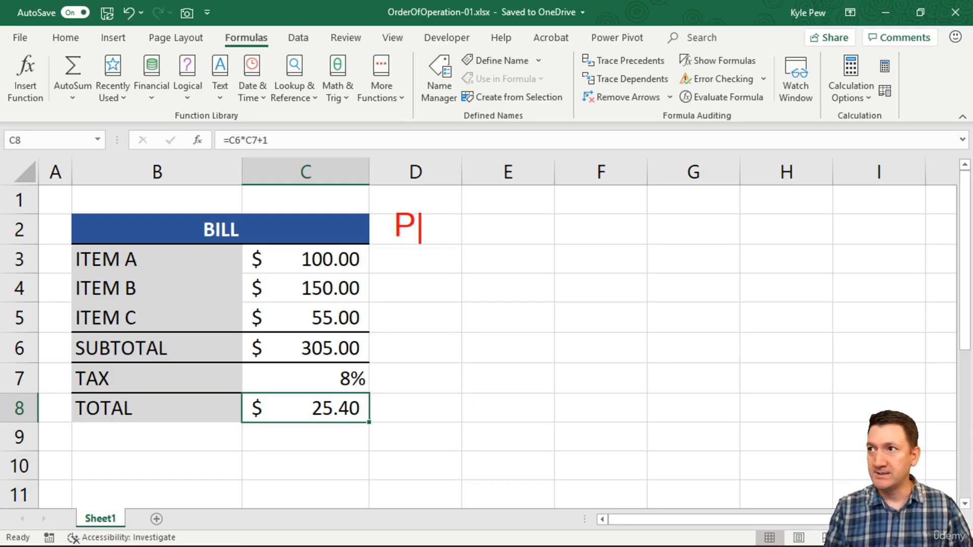
type("EMDAS")
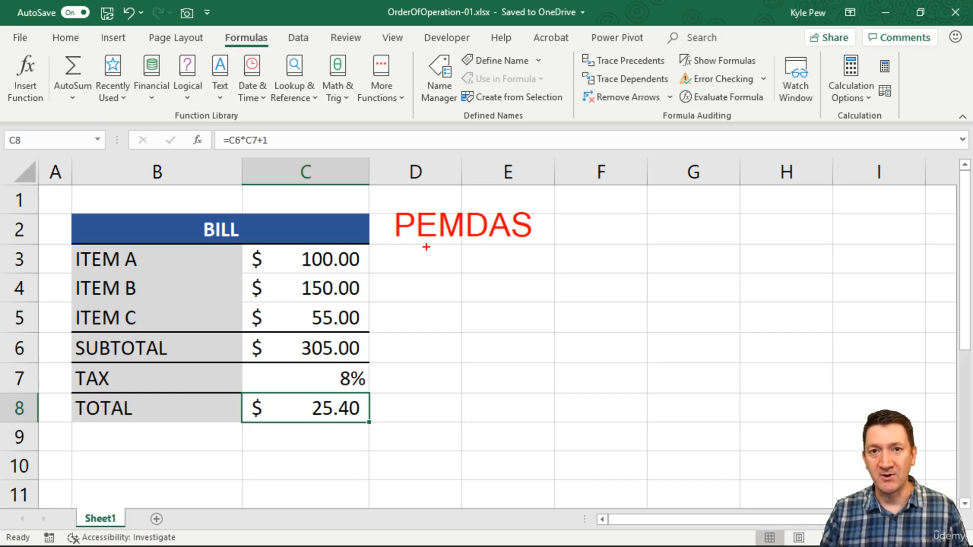
left_click_drag(444, 238, 535, 238)
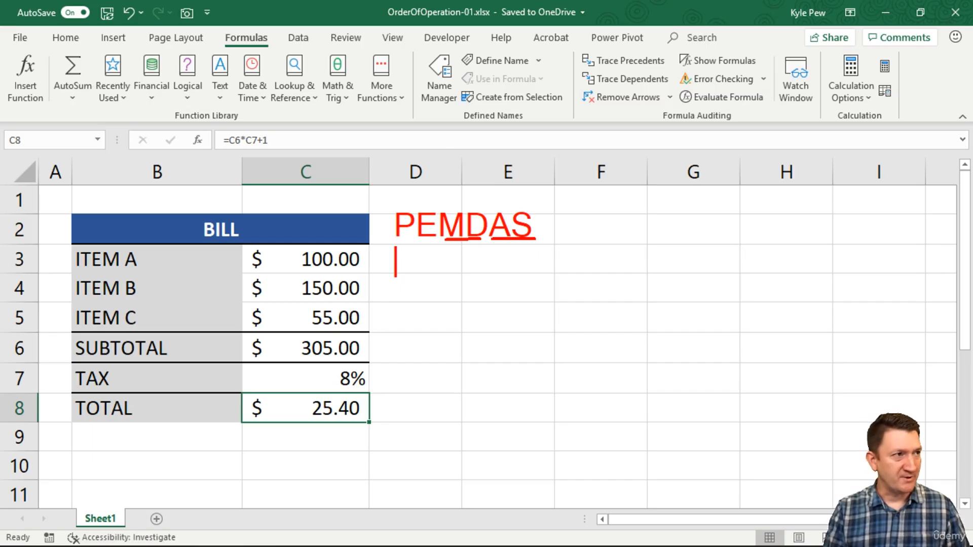
type("BO")
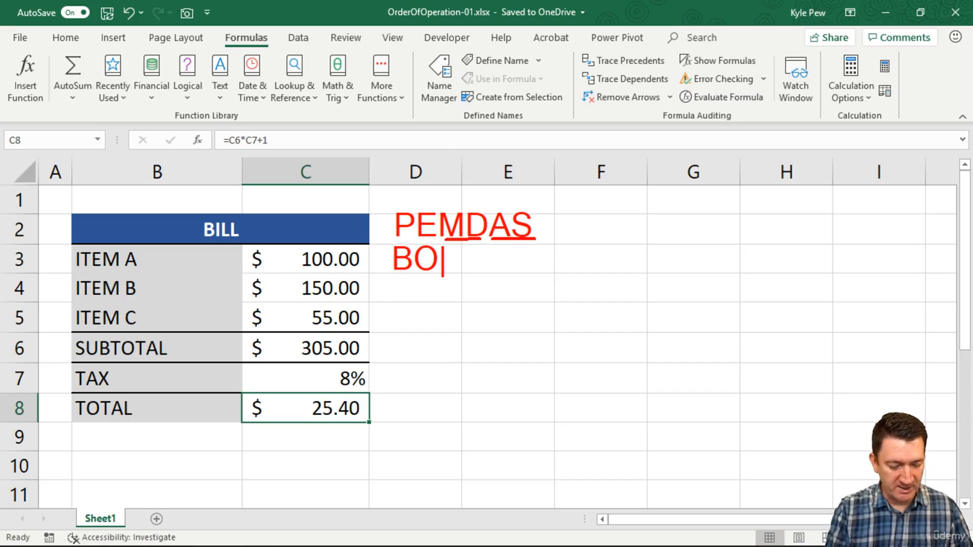
type("DMAS")
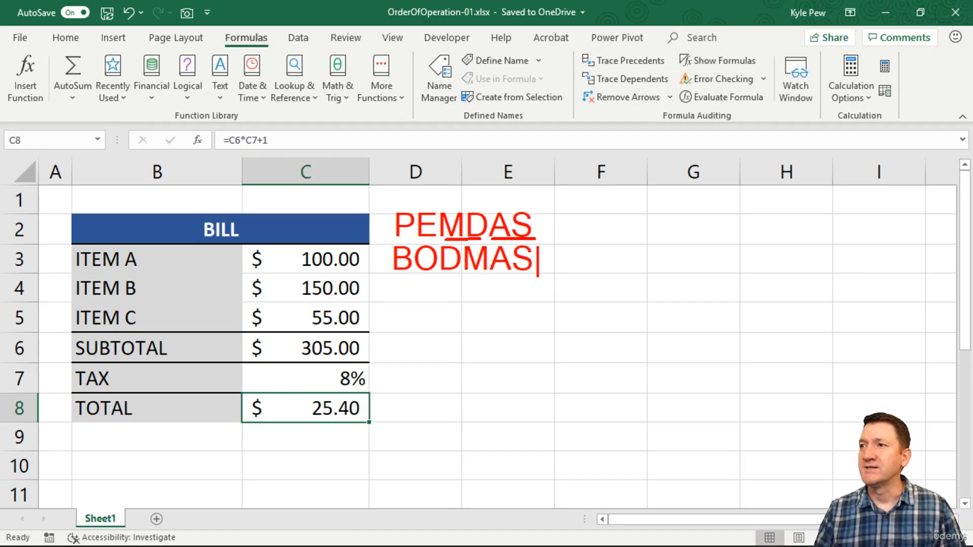
Clear the screen annotations and add parentheses to the Total formula in C8 so it reads =C6*(C7+1).
key("Escape")
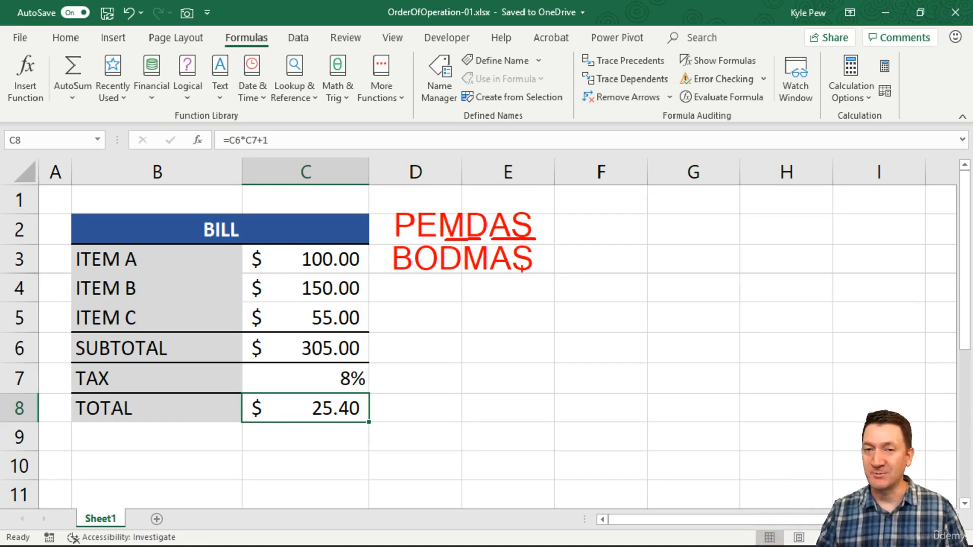
double_click(309, 405)
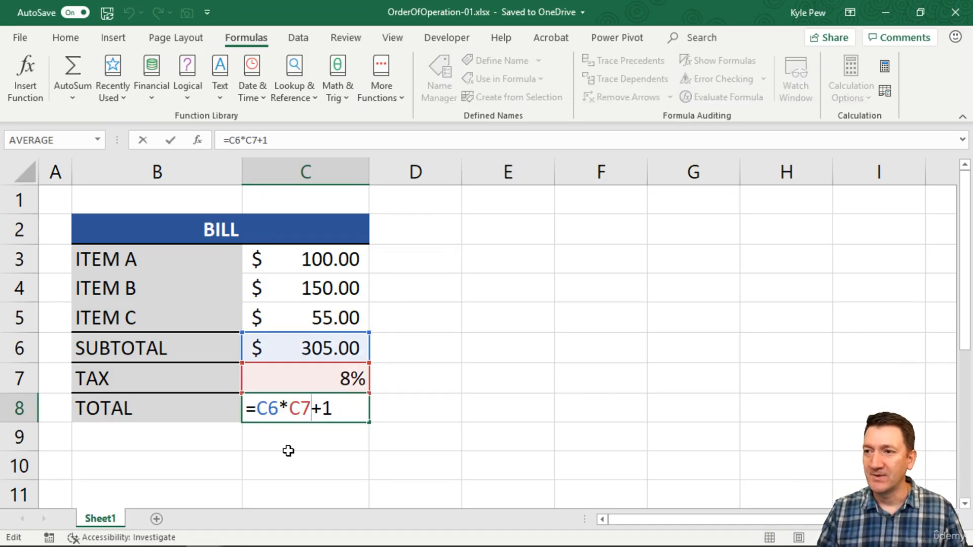
left_click(262, 414)
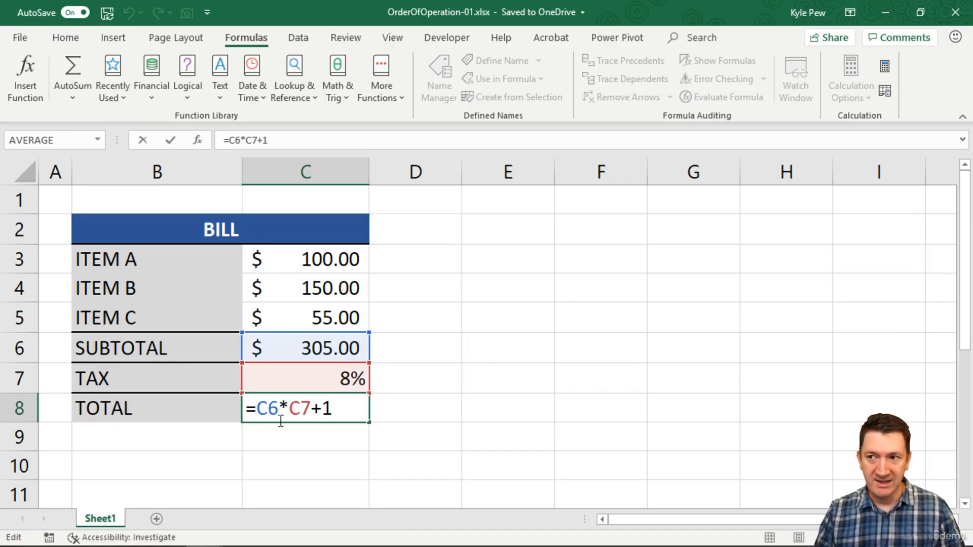
left_click_drag(262, 408, 311, 408)
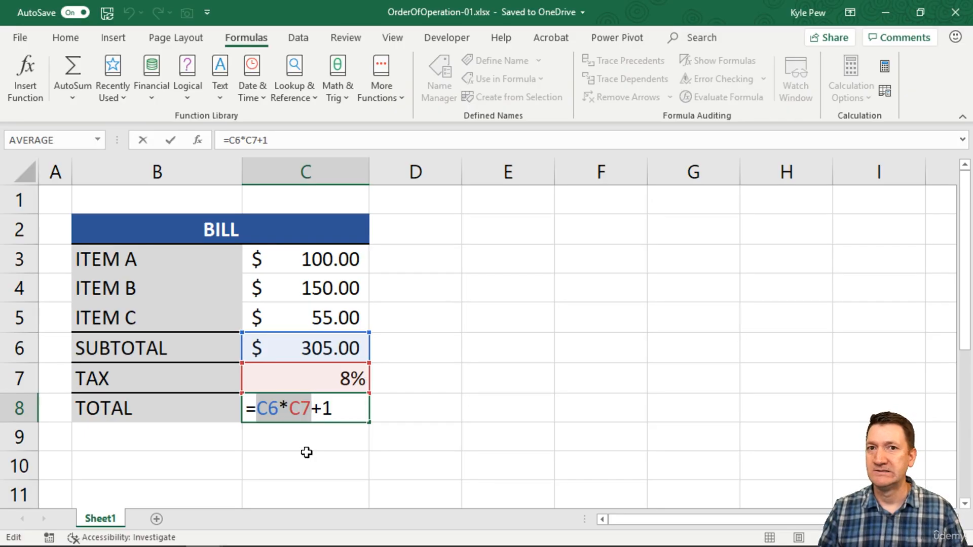
left_click_drag(290, 409, 332, 409)
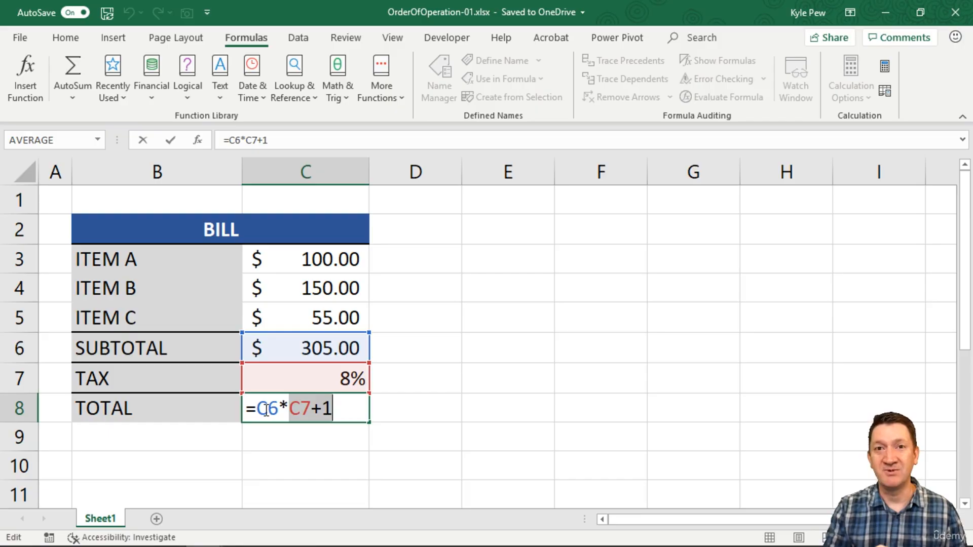
left_click(289, 408)
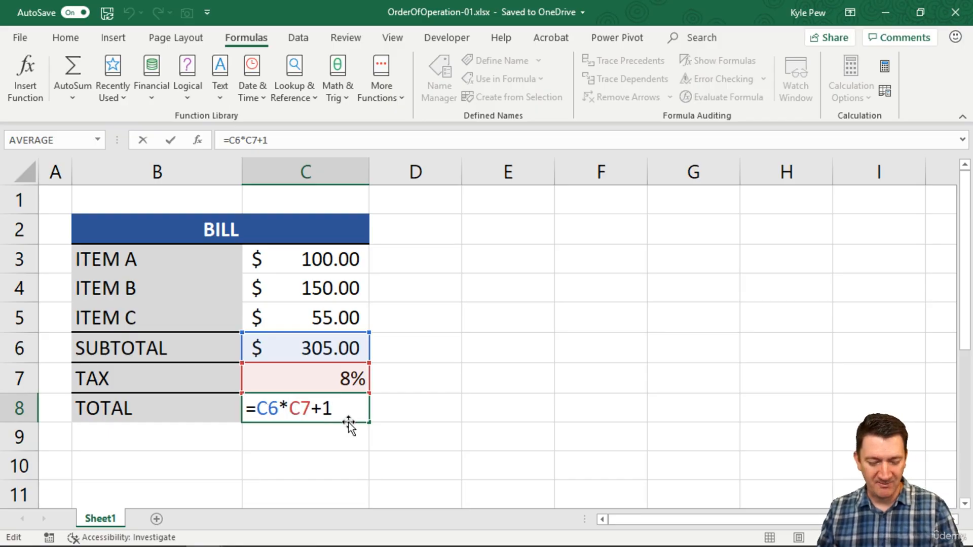
type("(")
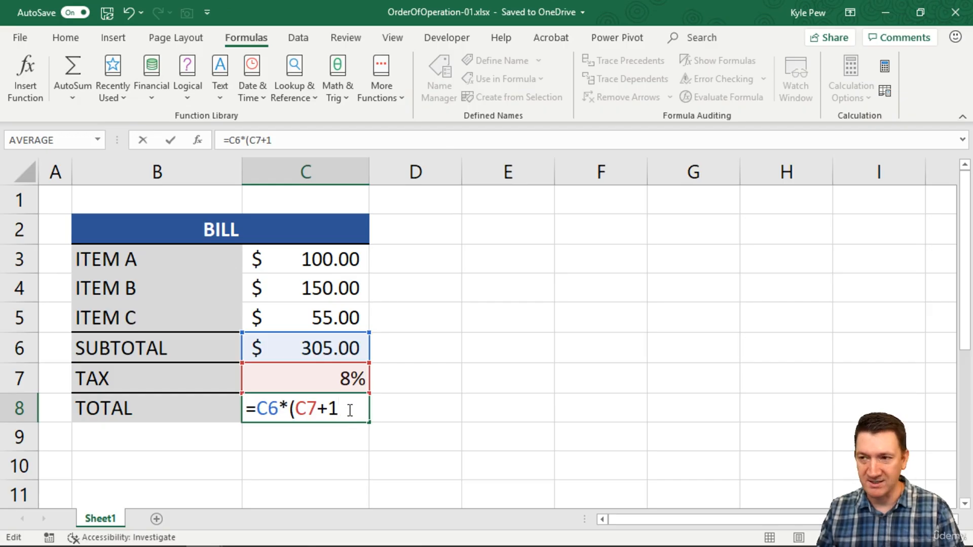
left_click(349, 410)
type(")")
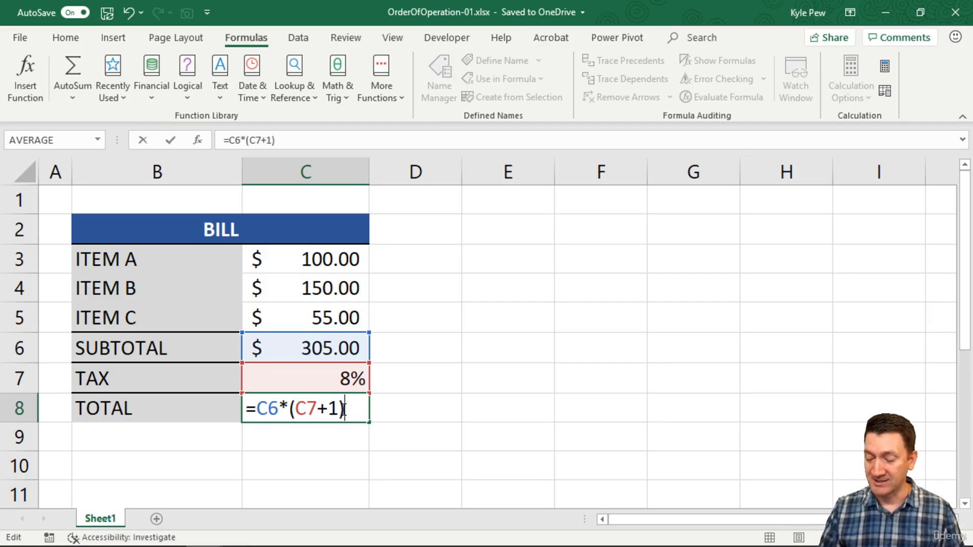
key("Return")
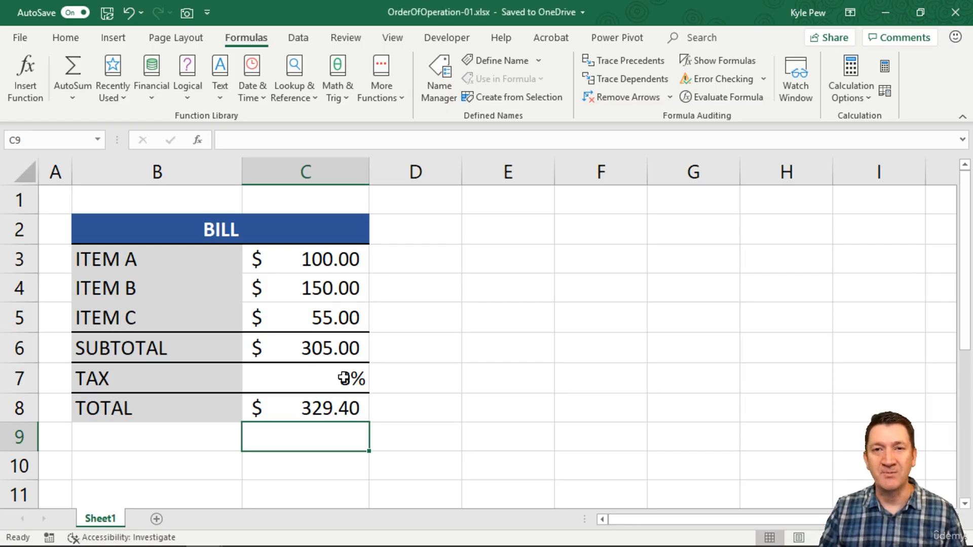
Evaluate the revised Total formula in C8 one operation at a time through to its final result, and close the evaluation.
left_click(312, 417)
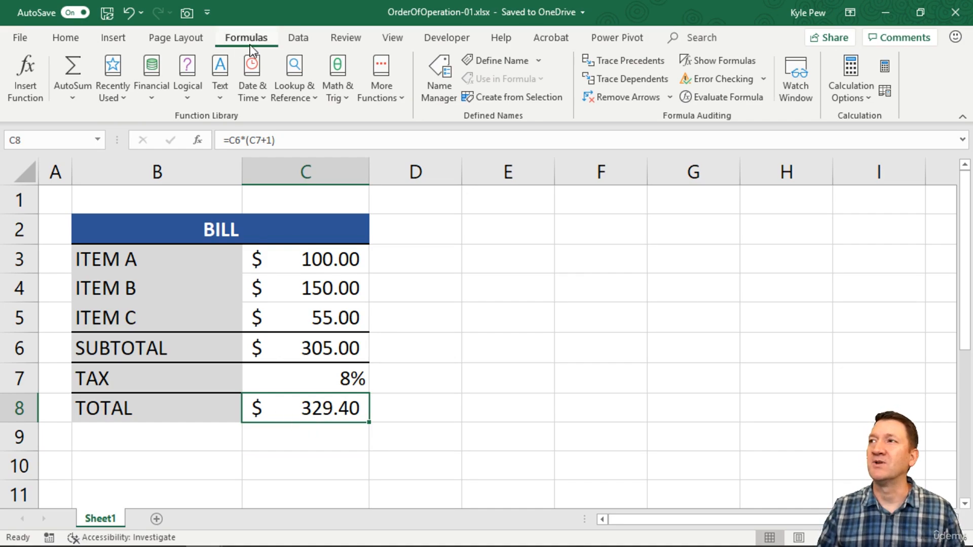
left_click(719, 98)
left_click_drag(281, 180, 308, 145)
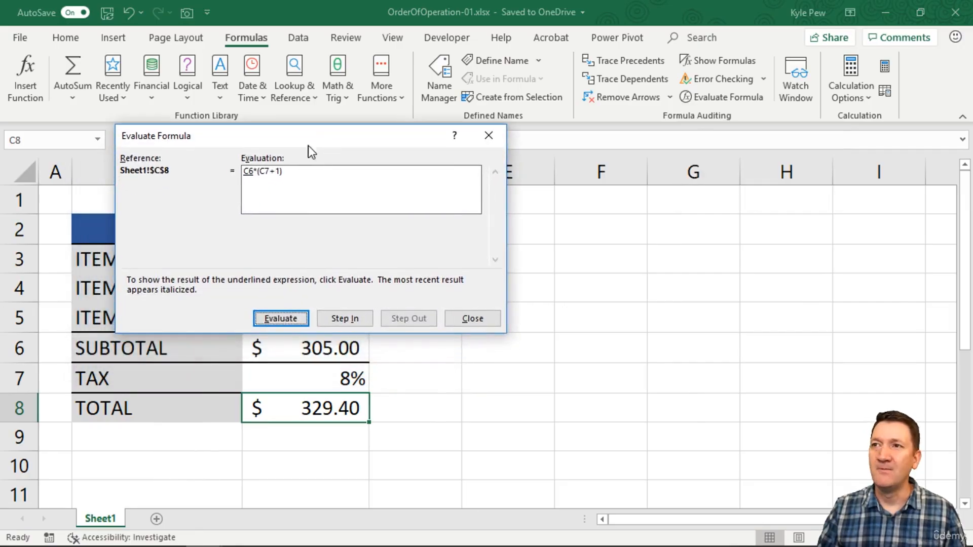
left_click(272, 316)
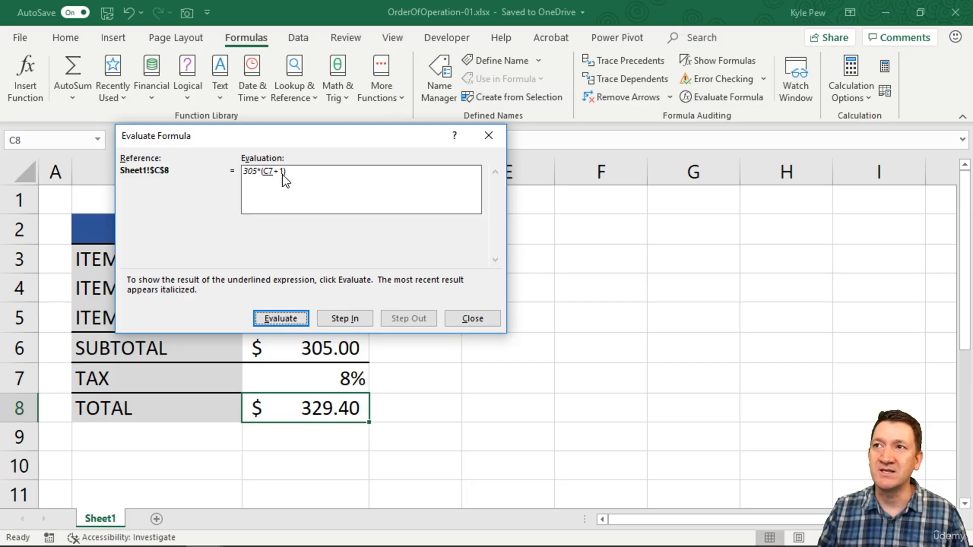
left_click(279, 319)
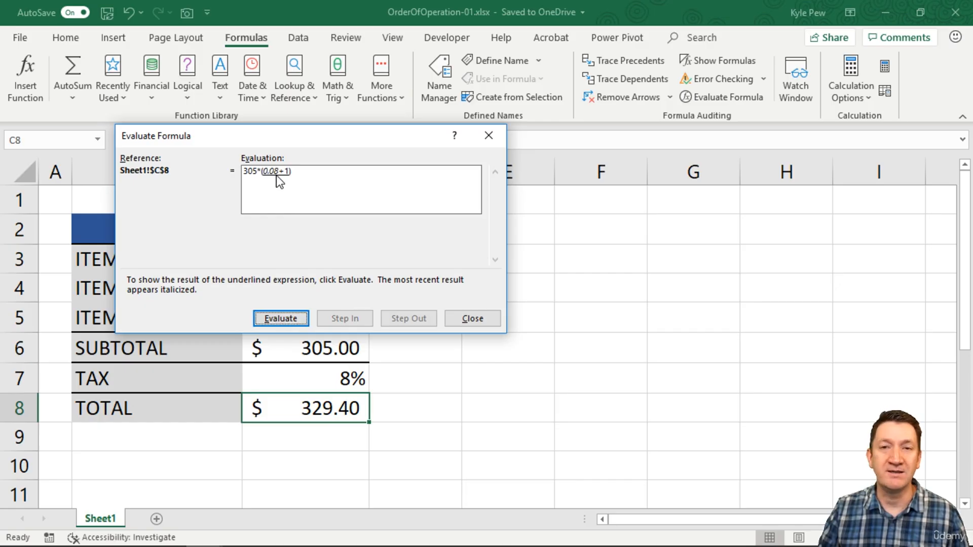
left_click(289, 317)
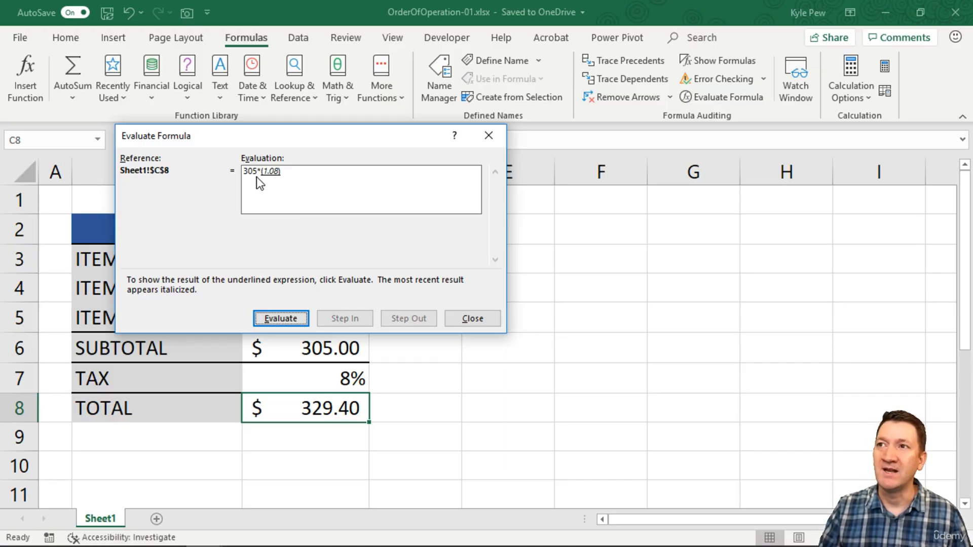
left_click(264, 319)
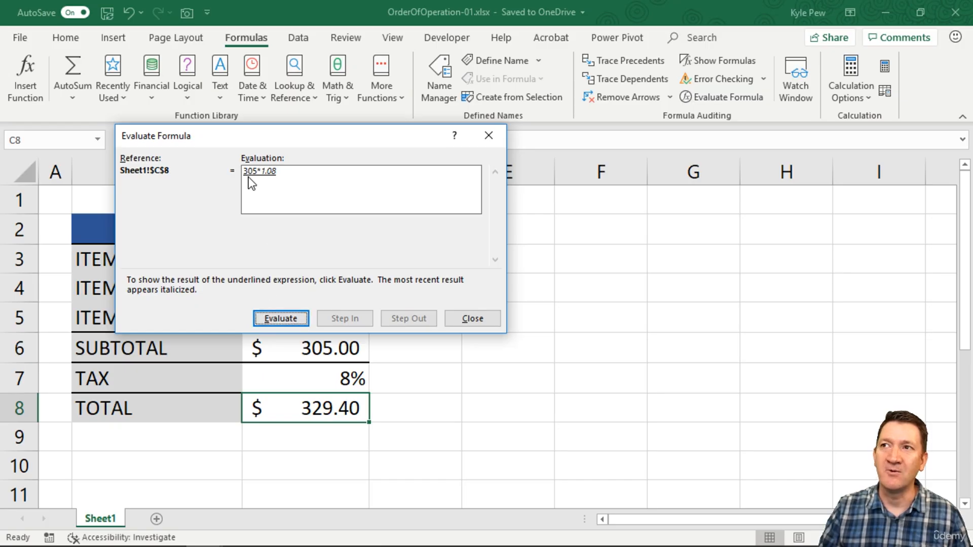
left_click(277, 314)
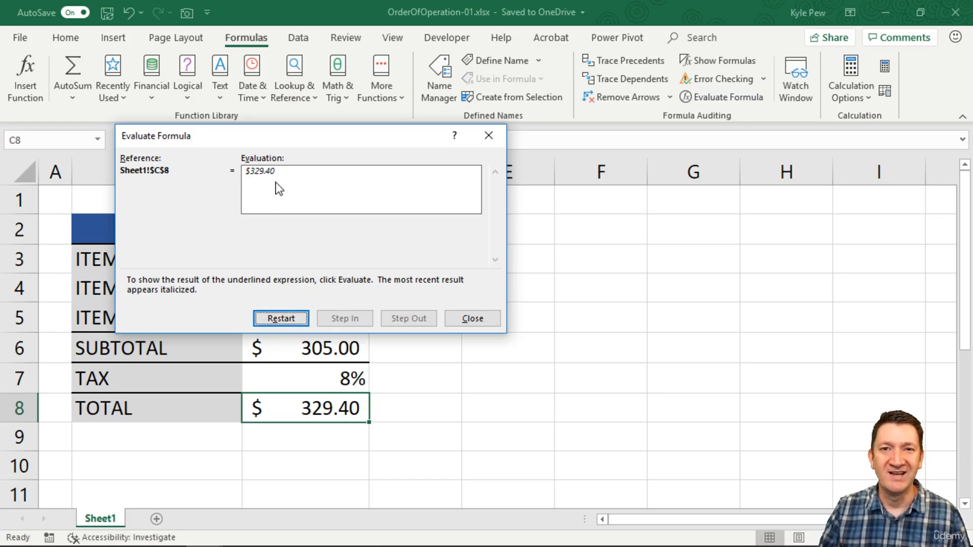
left_click(471, 319)
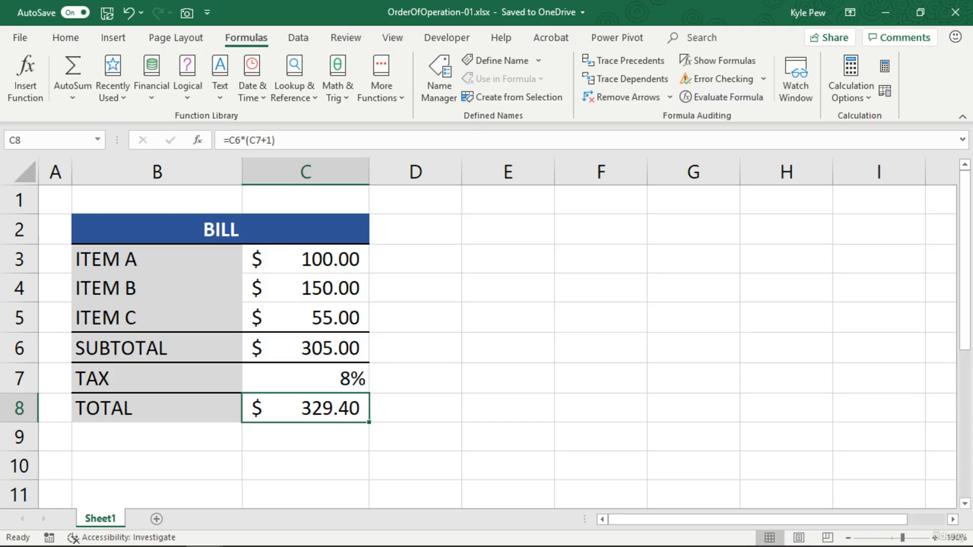
key("alt+Tab")
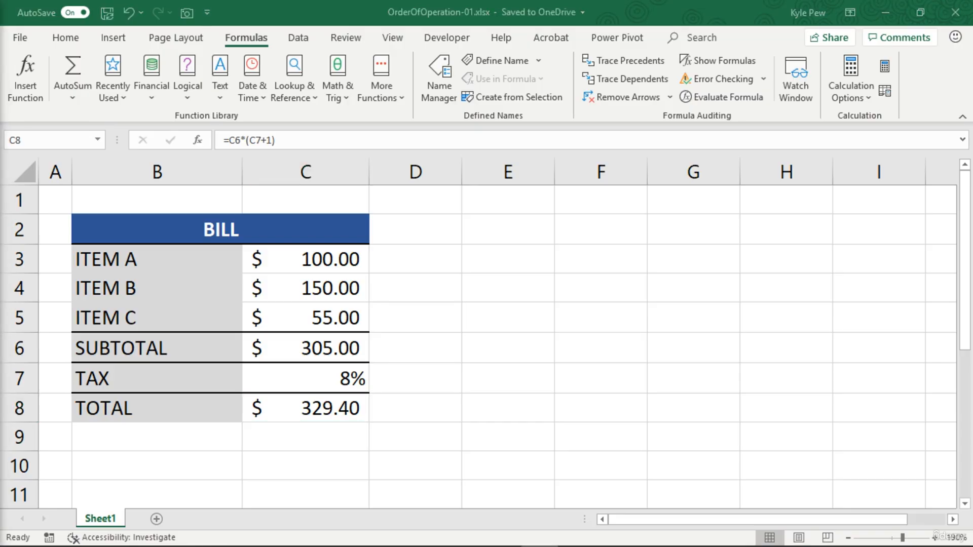
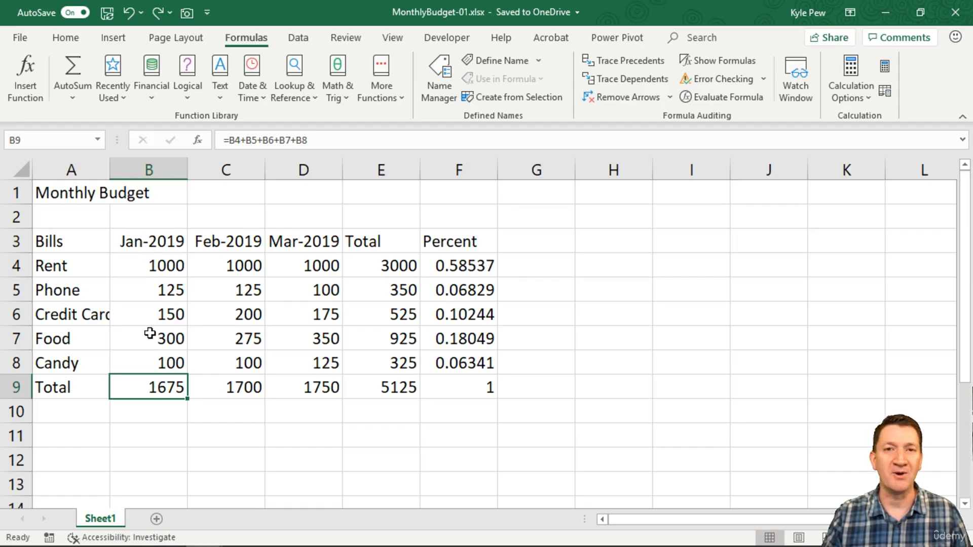
Check the Jan-2019 total formula in B9, and clear the addition formulas from the Total row B9:E9 and Total column E4:E8.
double_click(161, 387)
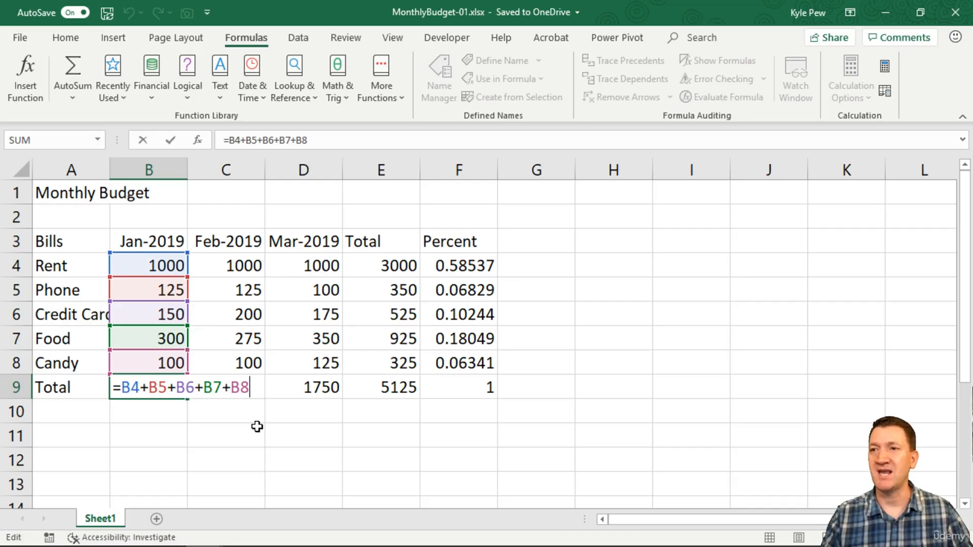
key("ctrl+Return")
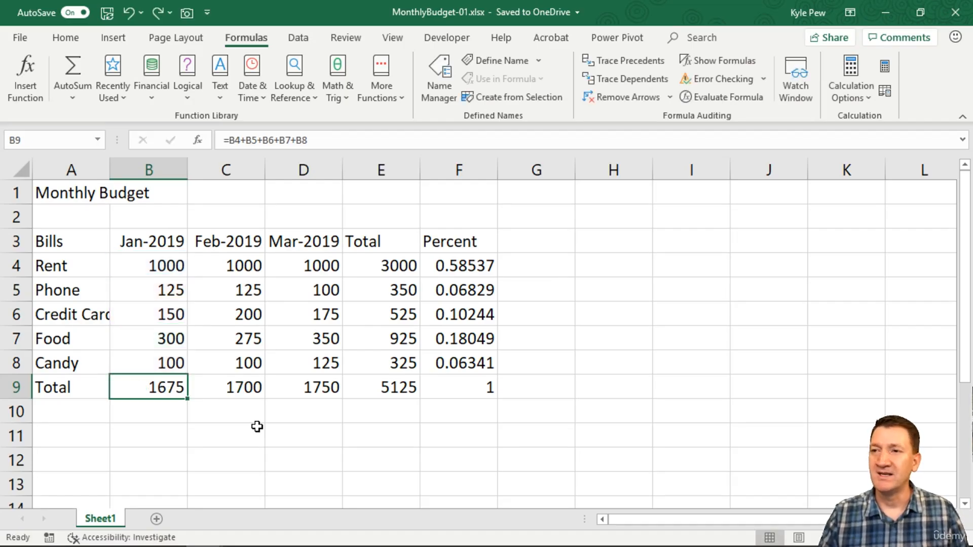
left_click_drag(148, 387, 360, 383)
left_click_drag(385, 263, 379, 363, "ctrl")
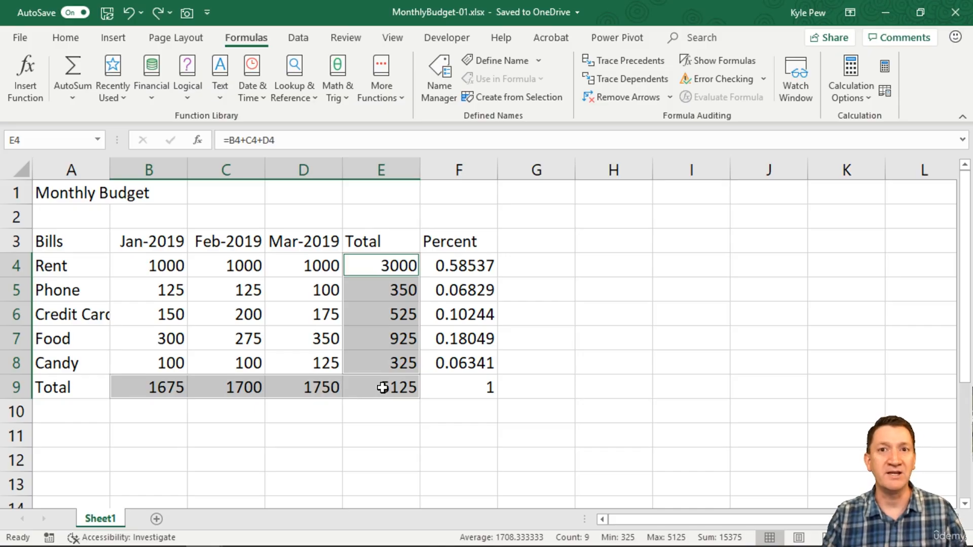
key("Delete")
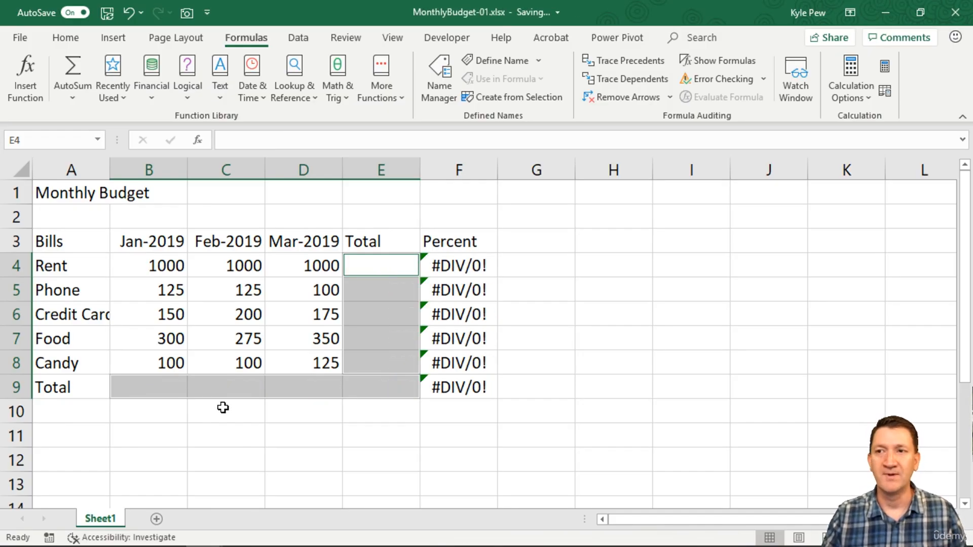
left_click(165, 393)
left_click_drag(165, 393, 348, 382)
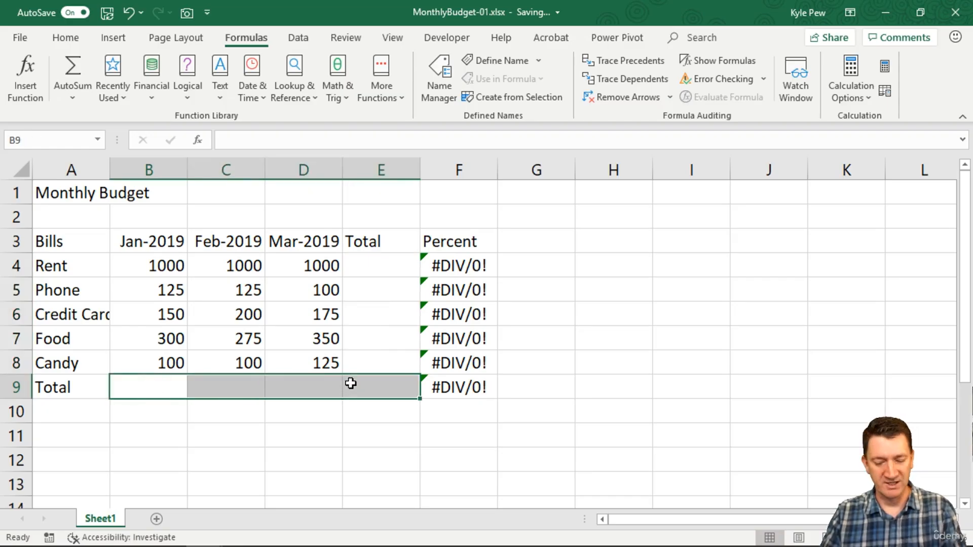
left_click_drag(370, 272, 365, 357)
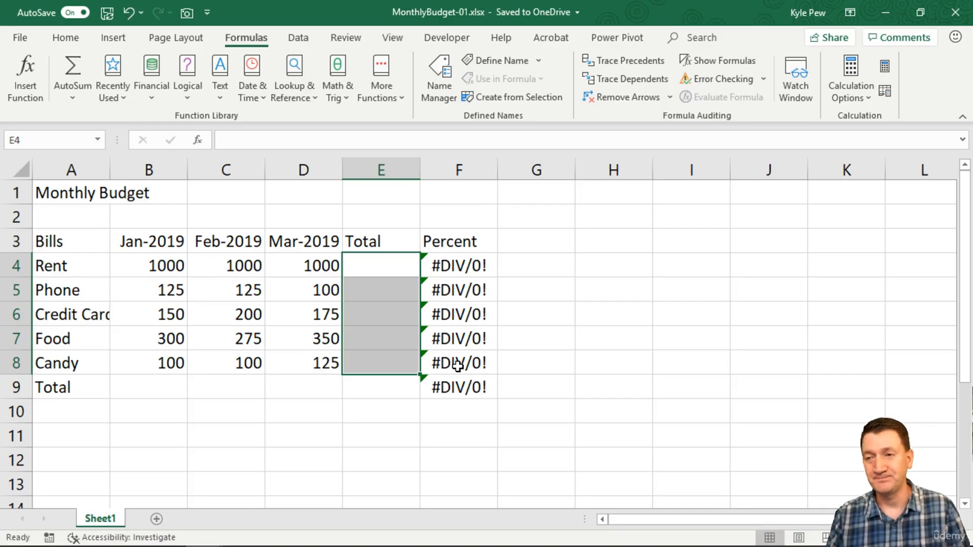
Insert the SUM function in B9, the Jan-2019 total cell, choosing it from the math and trigonometry functions.
left_click(150, 386)
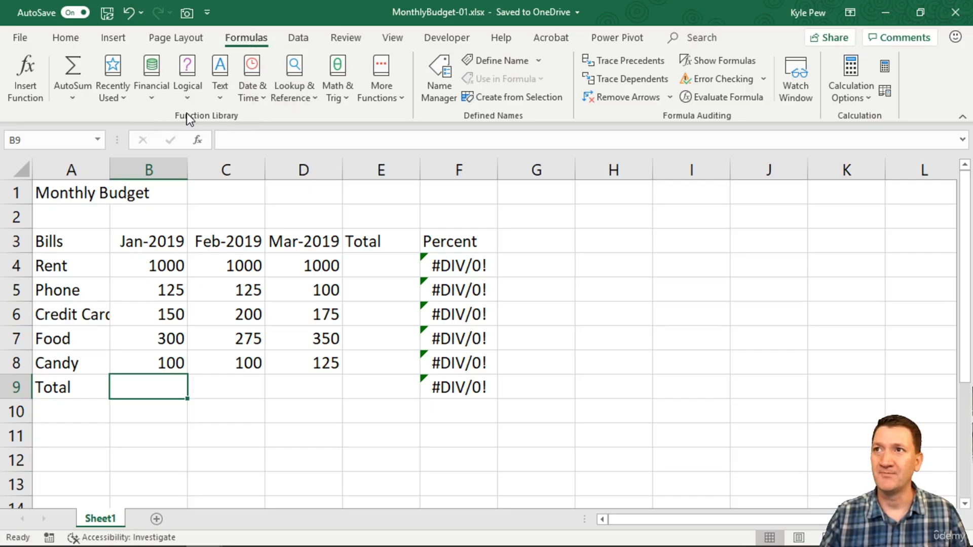
left_click(341, 90)
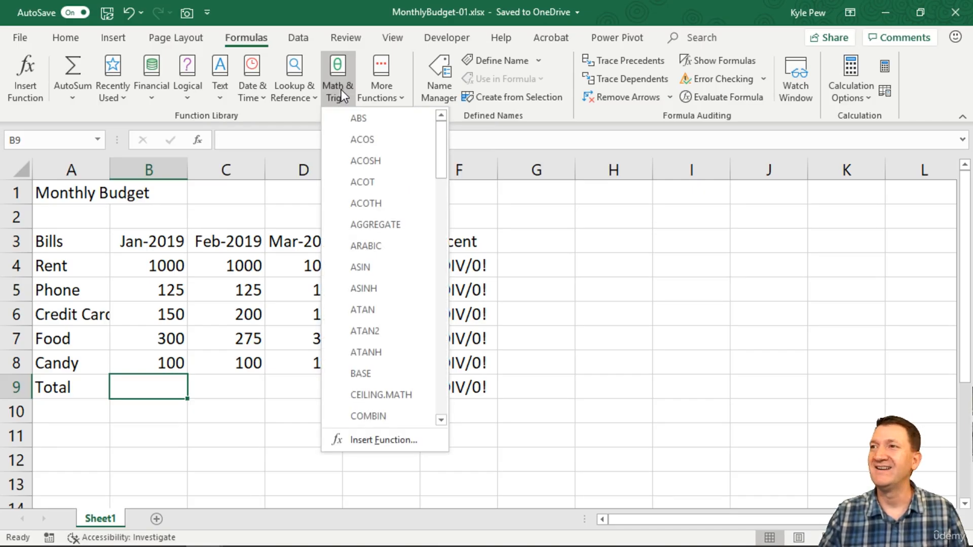
scroll(364, 223, "down", 1)
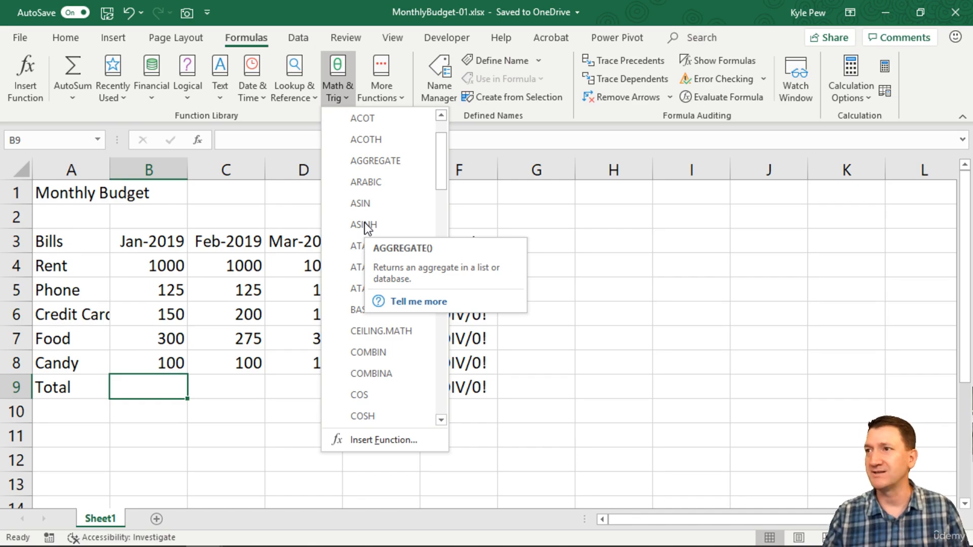
scroll(356, 236, "down", 5)
scroll(356, 236, "down", 15)
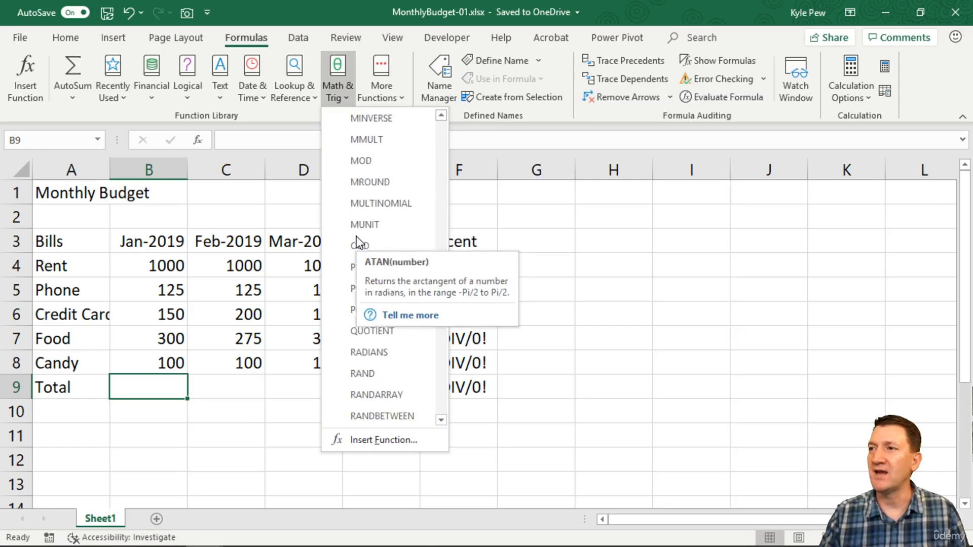
scroll(342, 296, "up", 3)
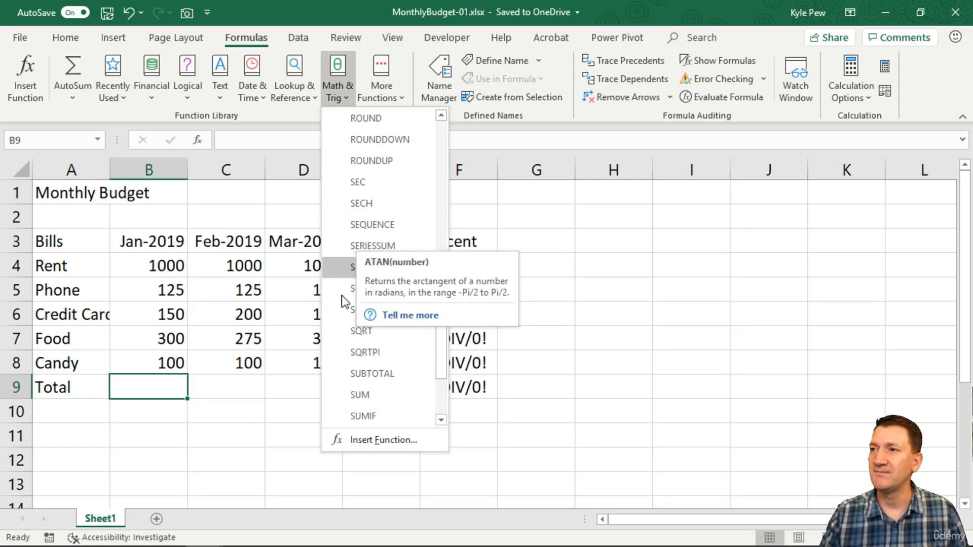
left_click(361, 395)
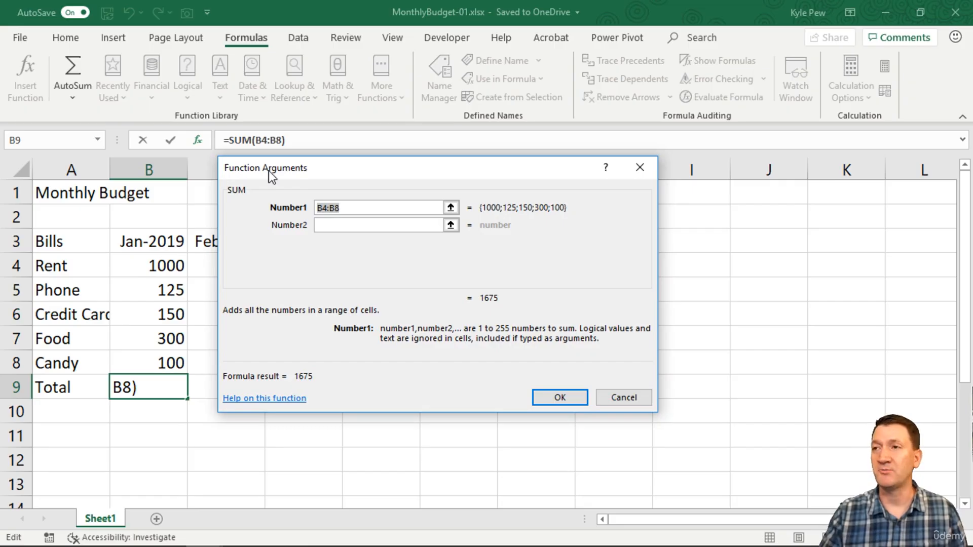
Re-enter the SUM function's first argument as the Jan-2019 bill amounts B4:B8 and accept the formula in B9.
left_click_drag(306, 172, 291, 178)
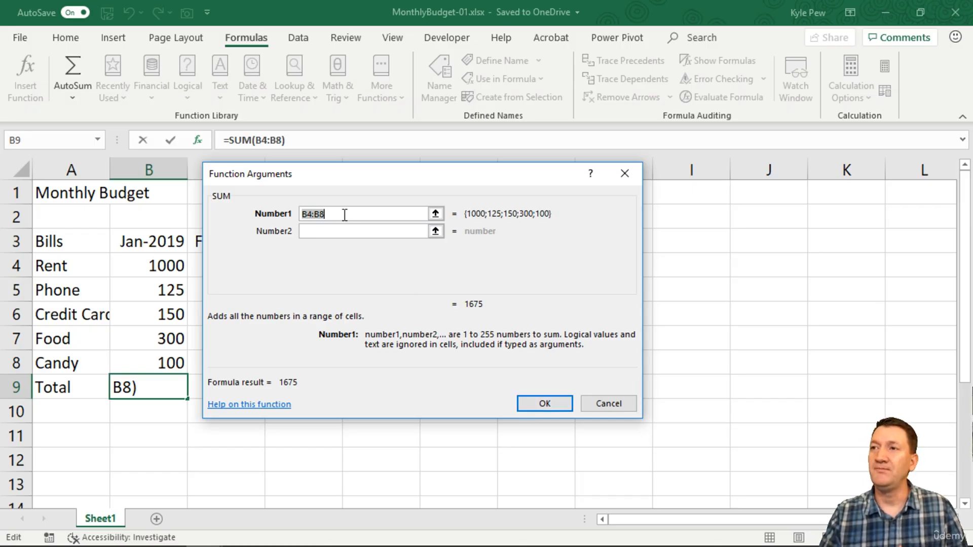
key("Delete")
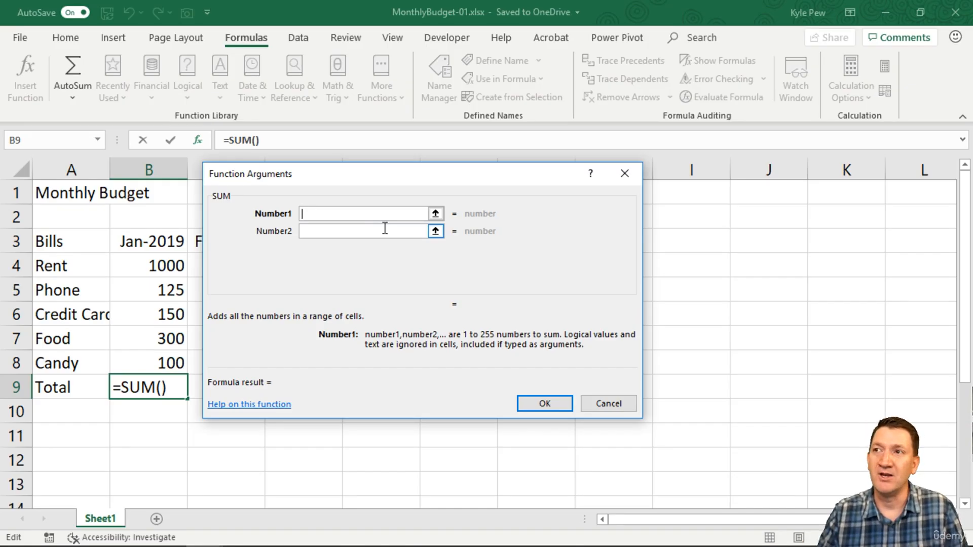
type("b4:")
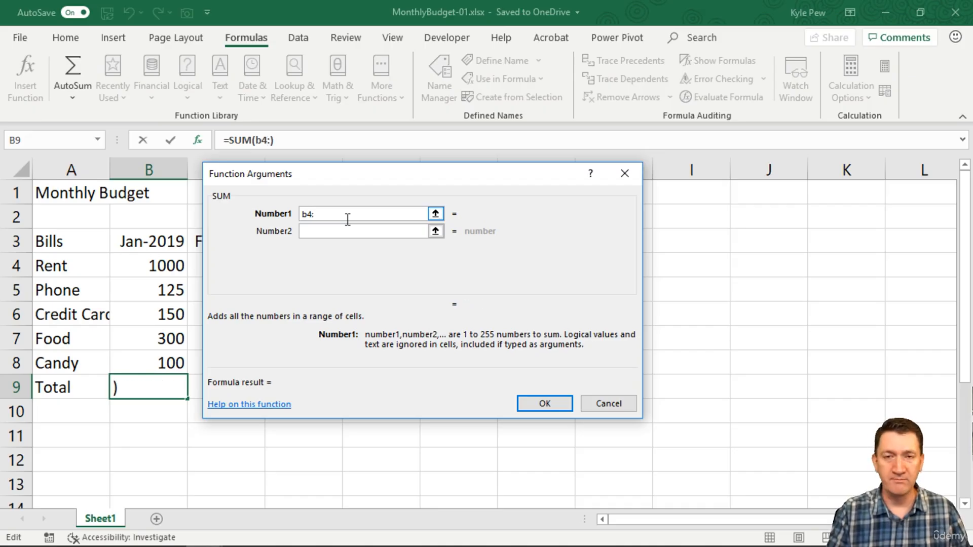
type("b8")
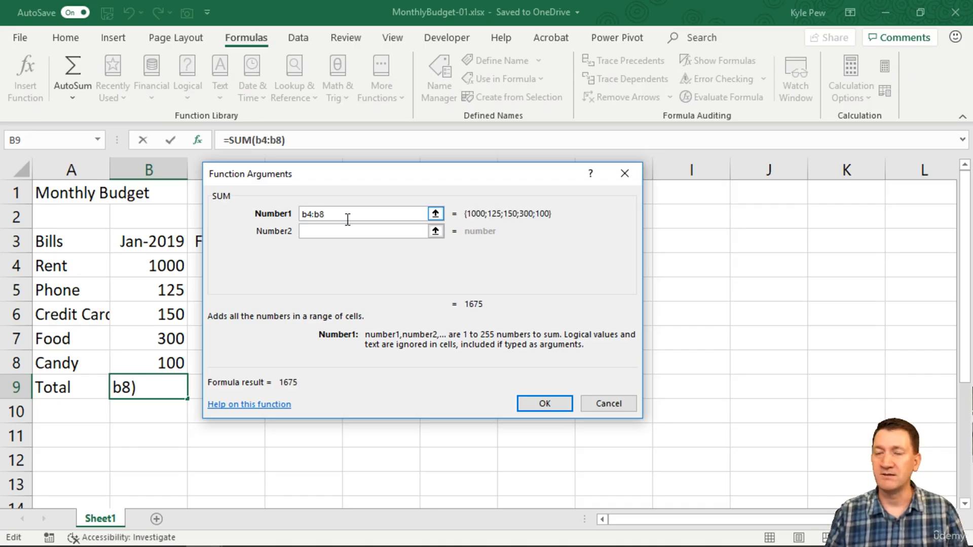
key("BackSpace")
key("BackSpace")
key("BackSpace")
key("BackSpace")
key("BackSpace")
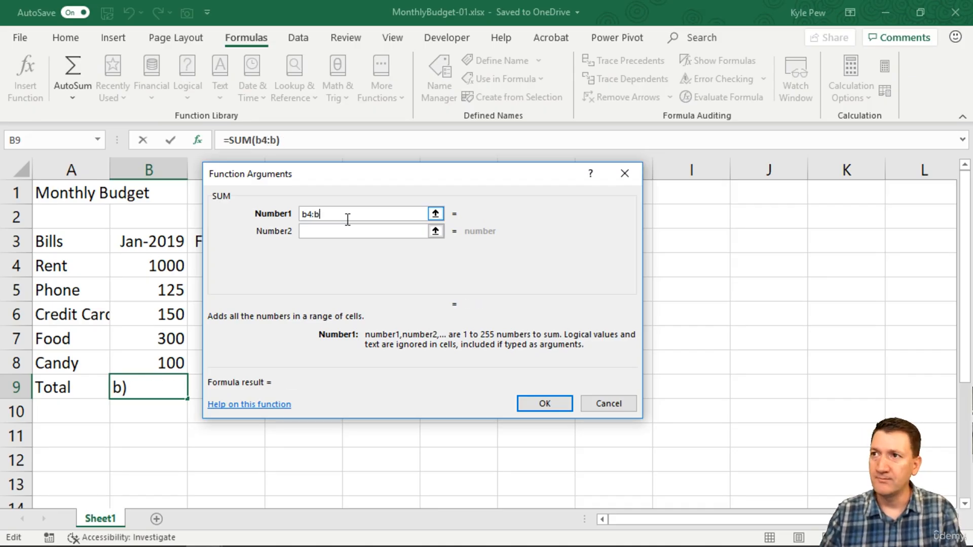
left_click_drag(156, 258, 148, 360)
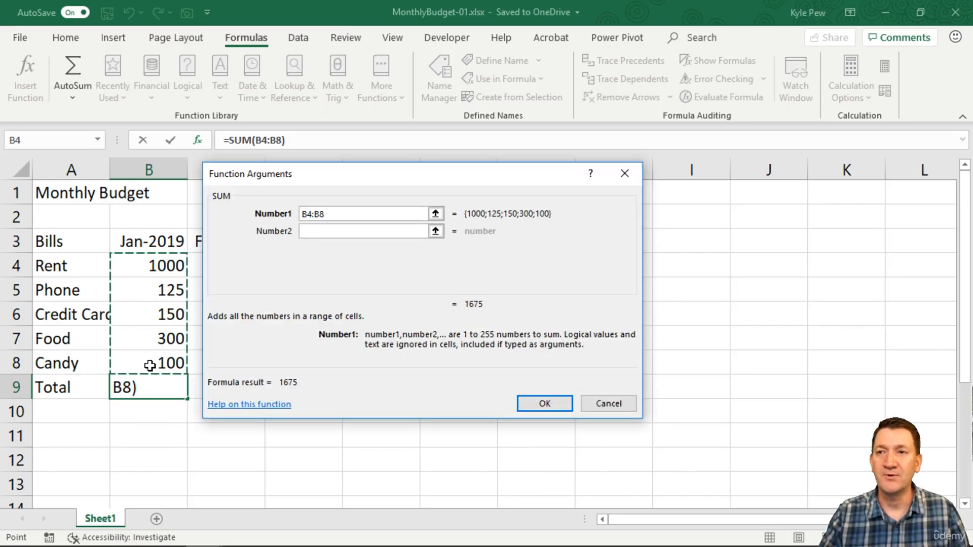
left_click(531, 403)
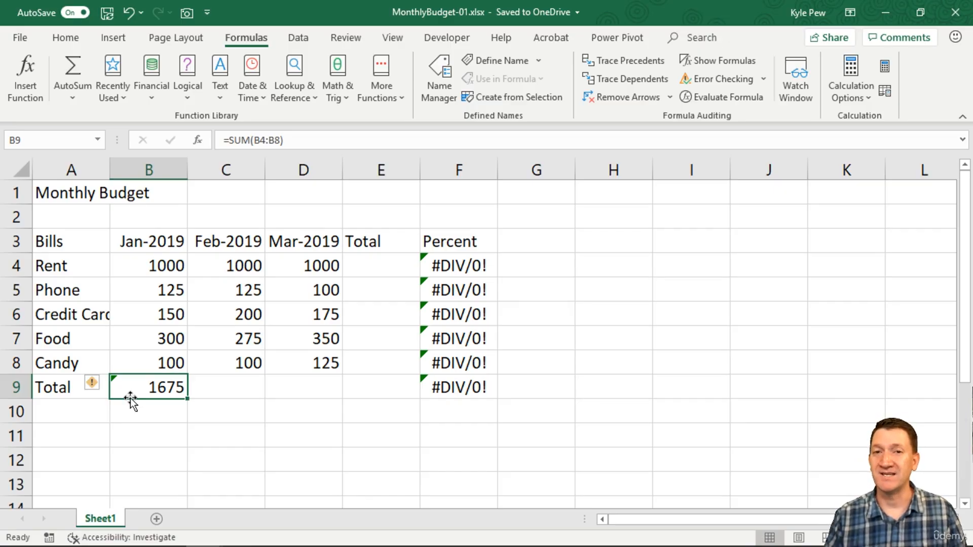
Insert the SUM function in E4, the Rent row's Total cell, choosing it from the math and trigonometry functions.
left_click(214, 382)
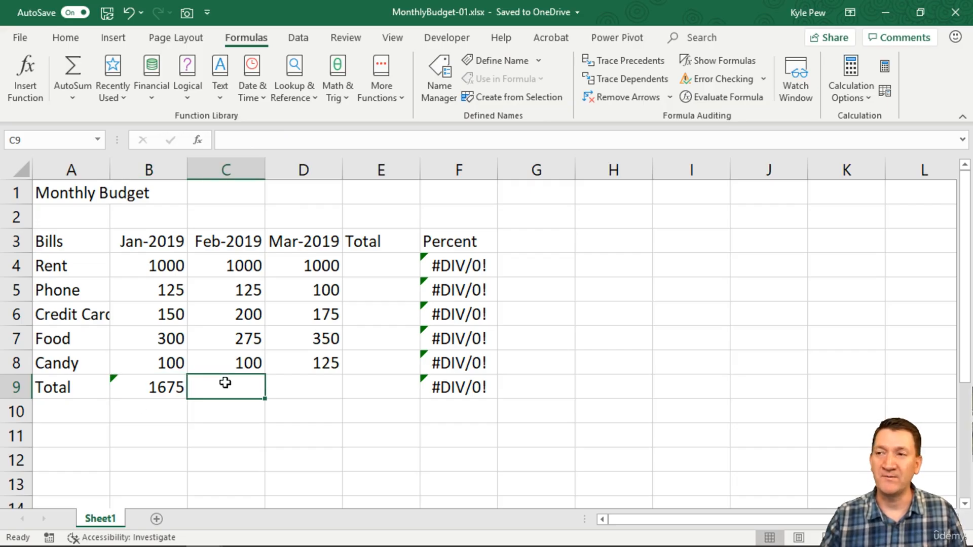
left_click(288, 380)
left_click(361, 264)
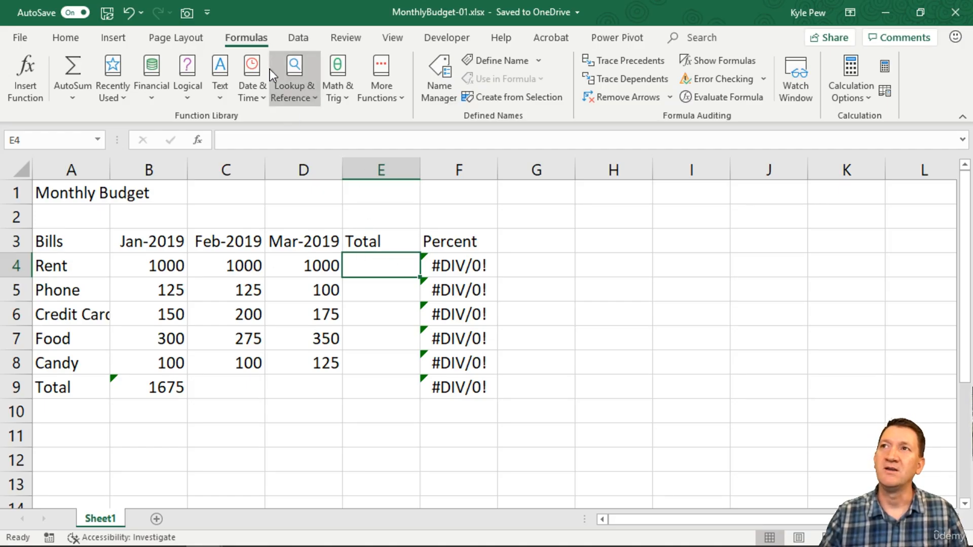
left_click(336, 97)
scroll(402, 352, "down", 15)
scroll(402, 349, "down", 2)
left_click(355, 351)
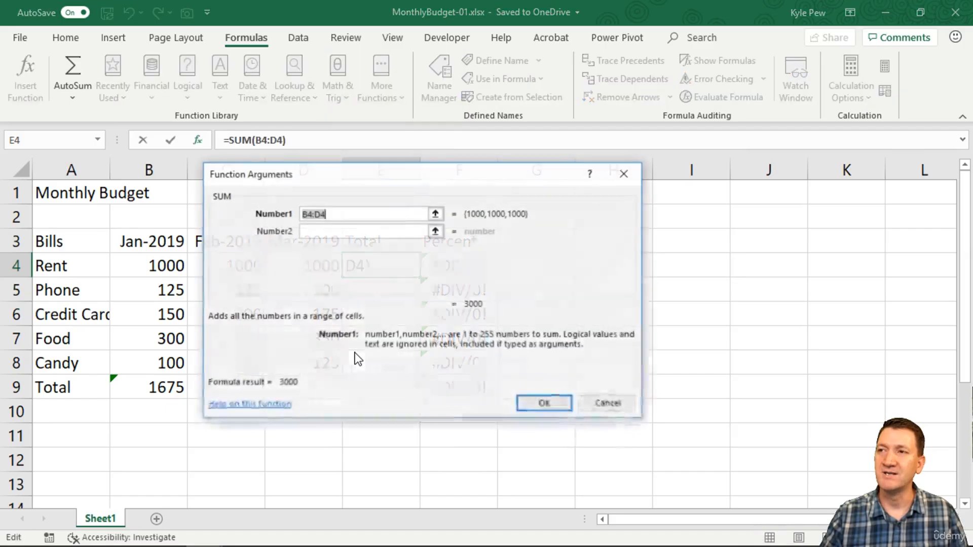
Clear the suggested first argument, select the Rent amounts B4:D4 as its range, and accept the SUM formula in E4.
left_click_drag(322, 174, 327, 302)
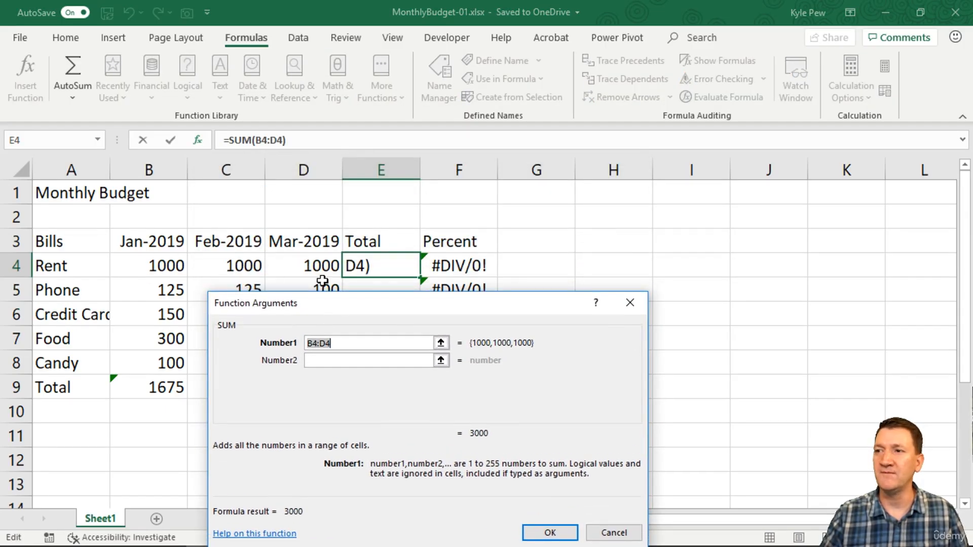
left_click_drag(348, 342, 266, 343)
key("BackSpace")
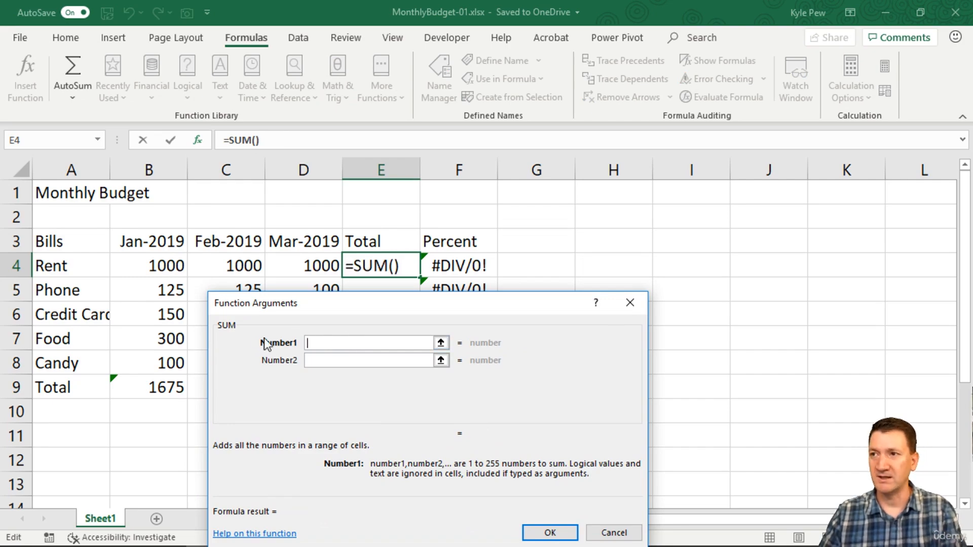
left_click_drag(158, 260, 271, 264)
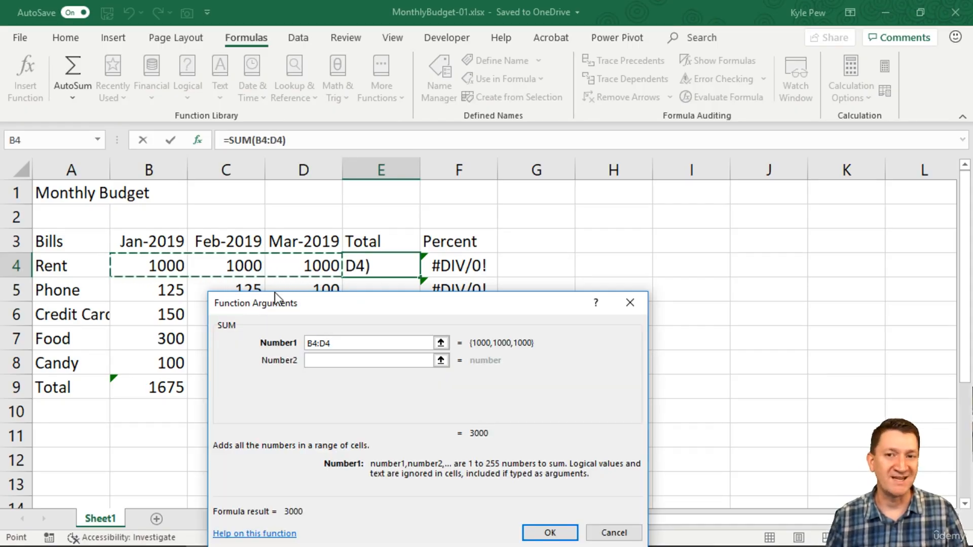
left_click(548, 532)
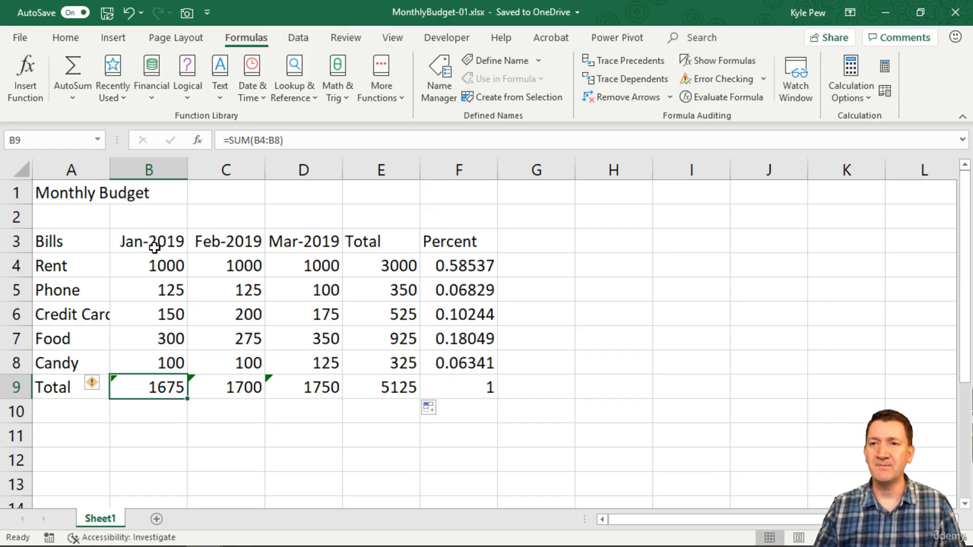
Enter the labels MIN, MAX and AVERAGE in cells A11 to A13 below the budget table.
scroll(154, 247, "down", 1)
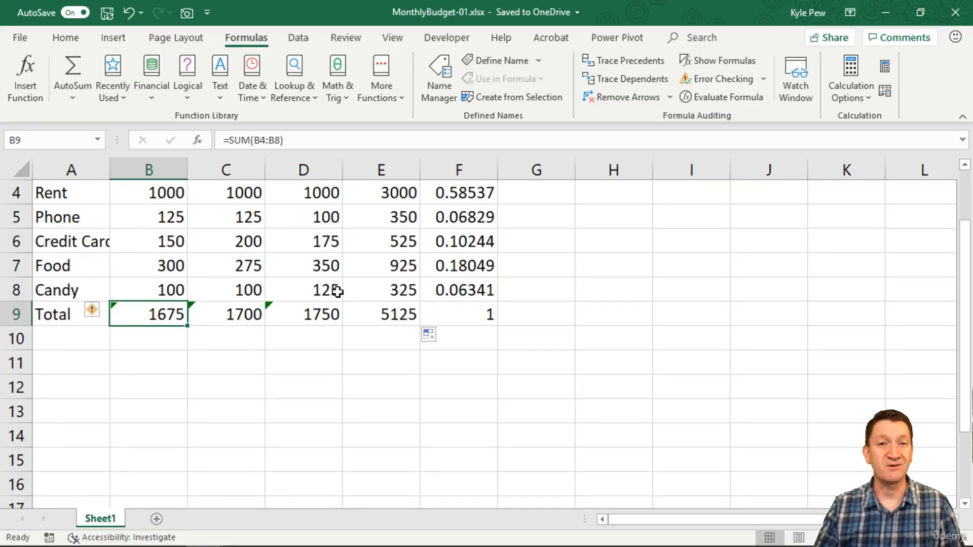
left_click(60, 368)
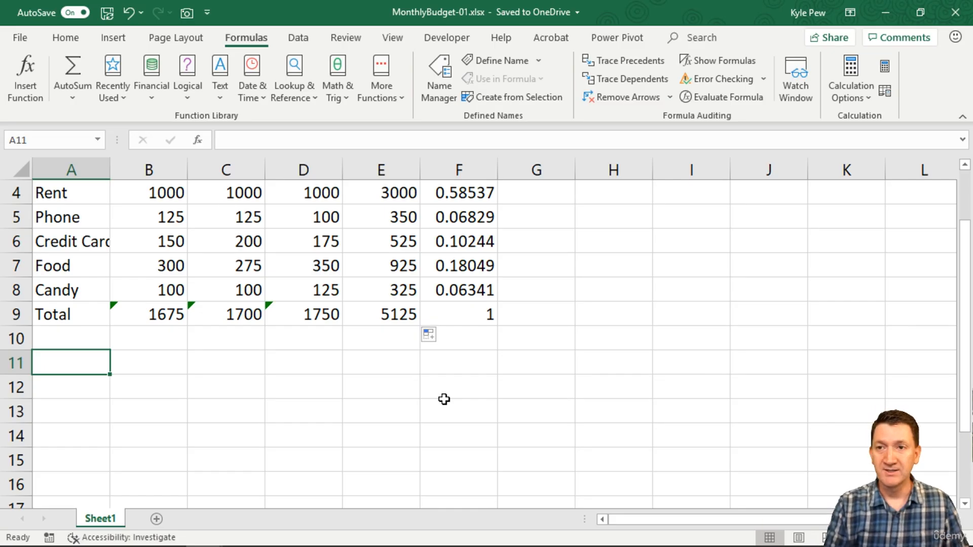
type("MIN")
key("Return")
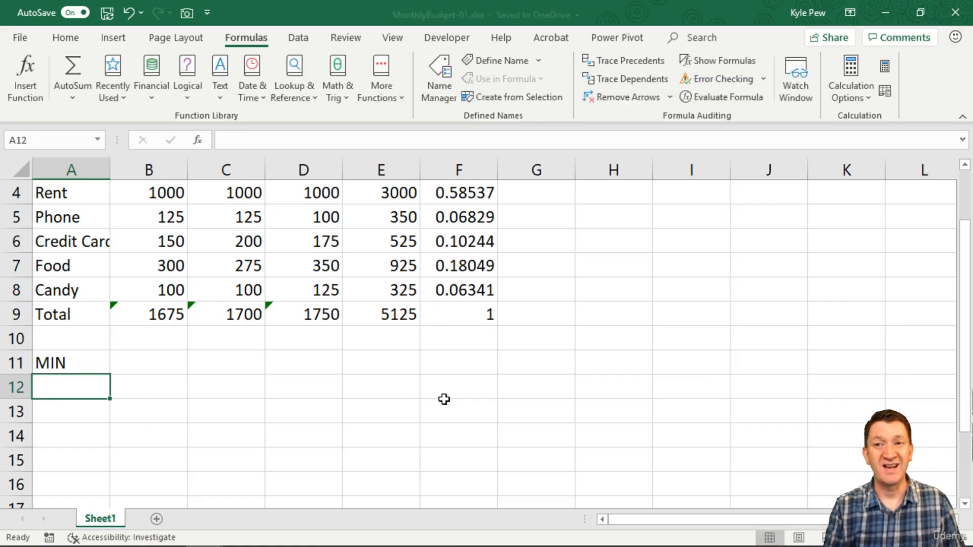
type("MAX")
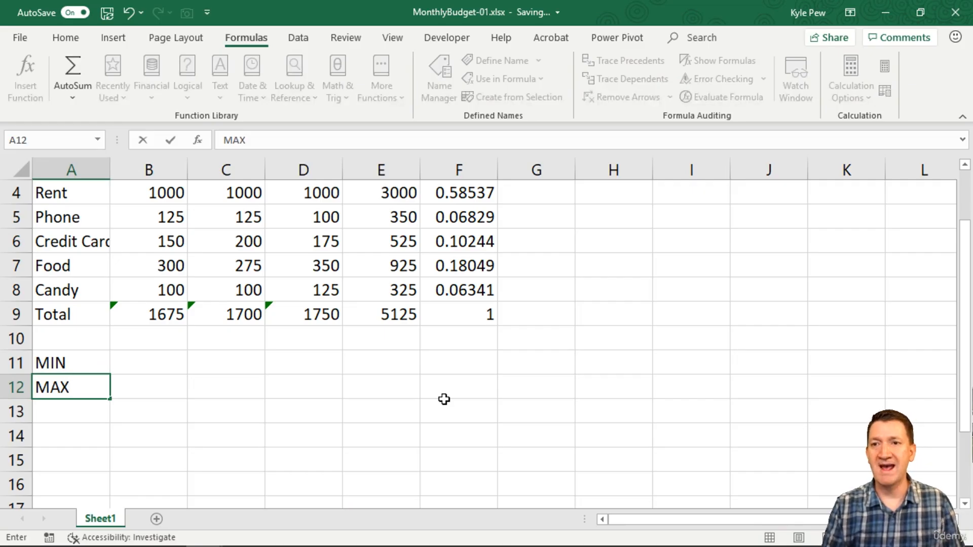
key("Return")
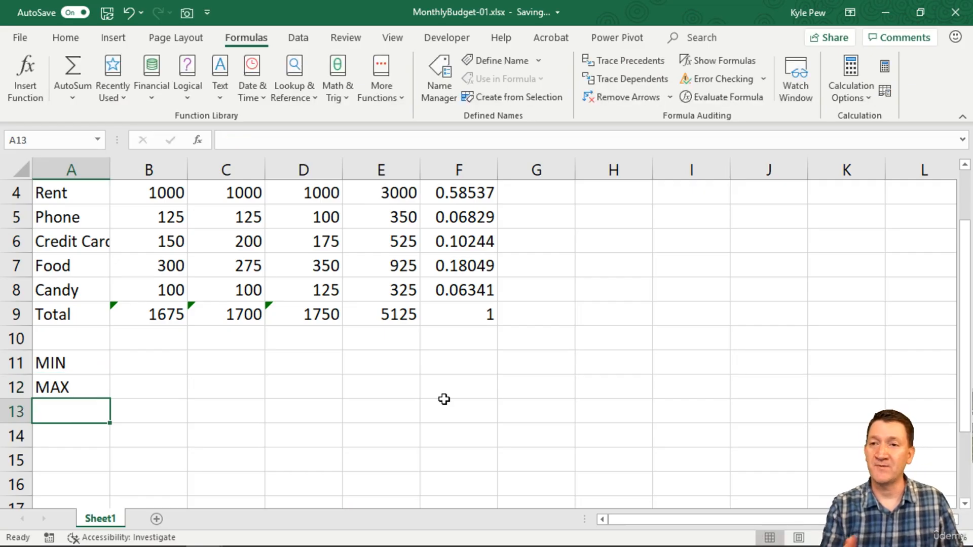
type("AV")
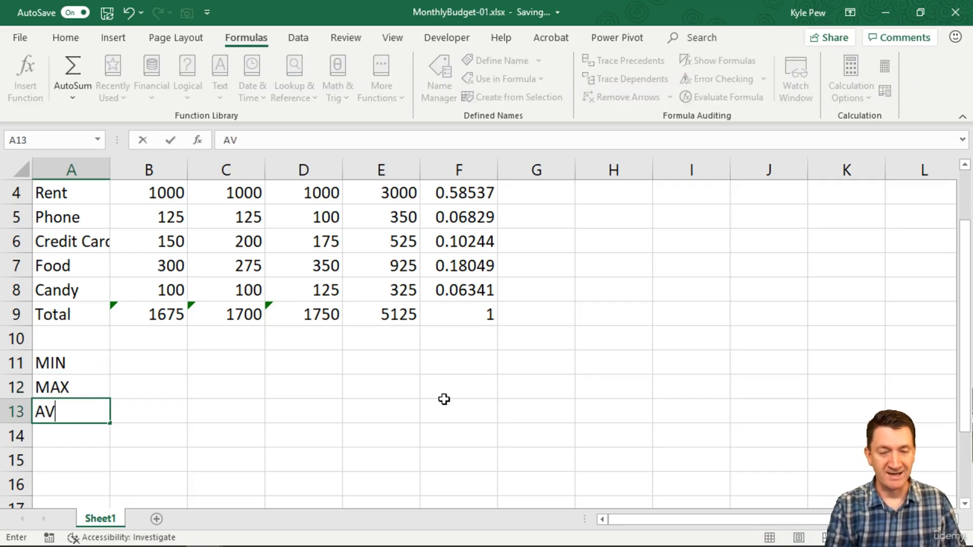
type("ERAGE")
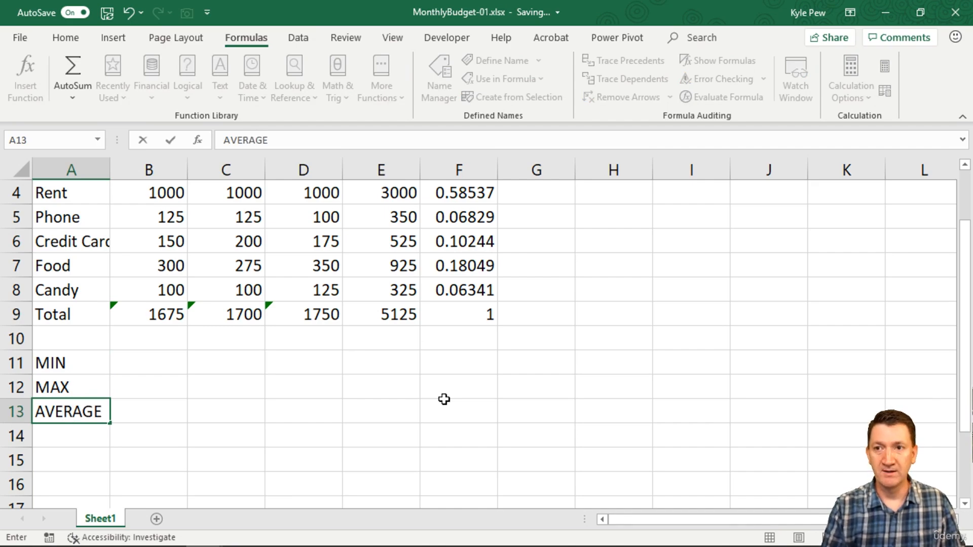
key("Tab")
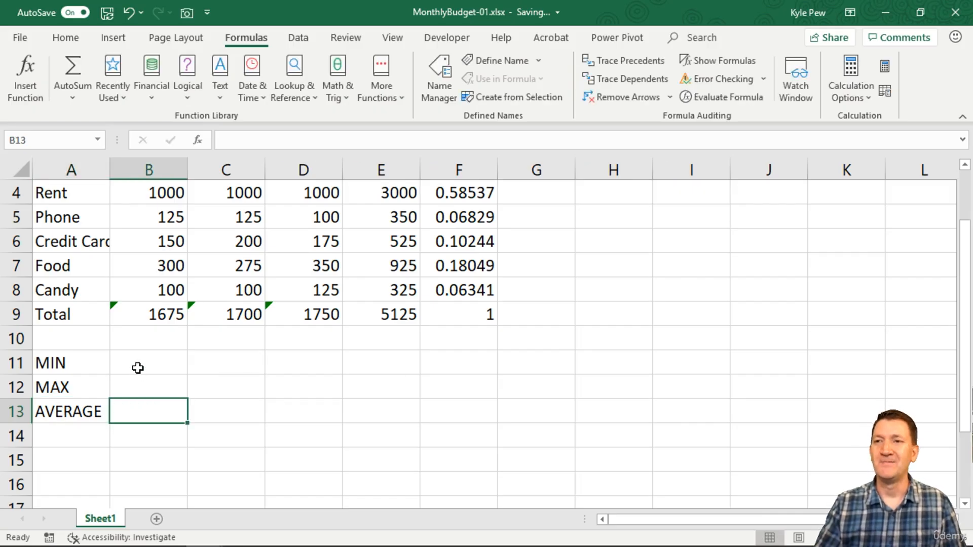
Select B11, the MIN row's Jan-2019 cell, and look for MIN among the math and trigonometry functions.
scroll(136, 370, "up", 1)
left_click(131, 444)
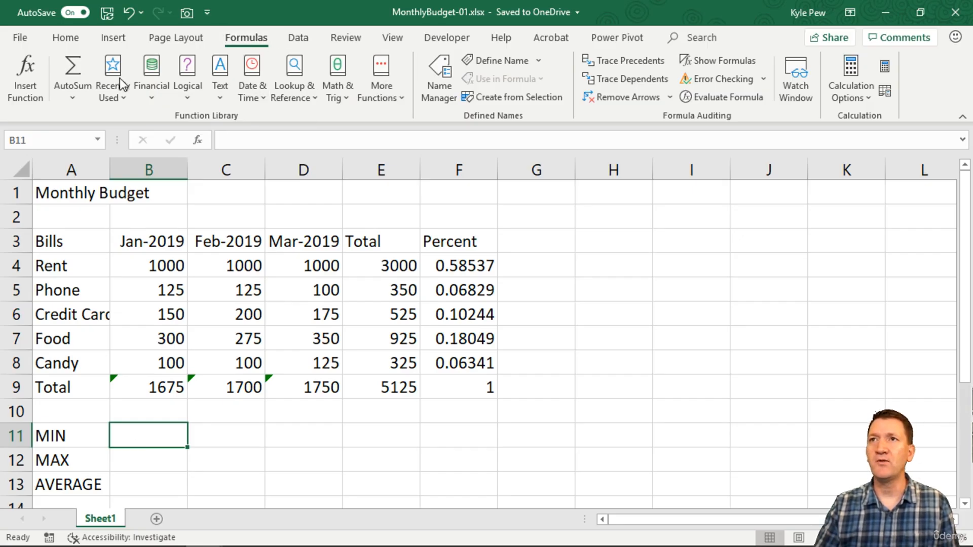
left_click(338, 96)
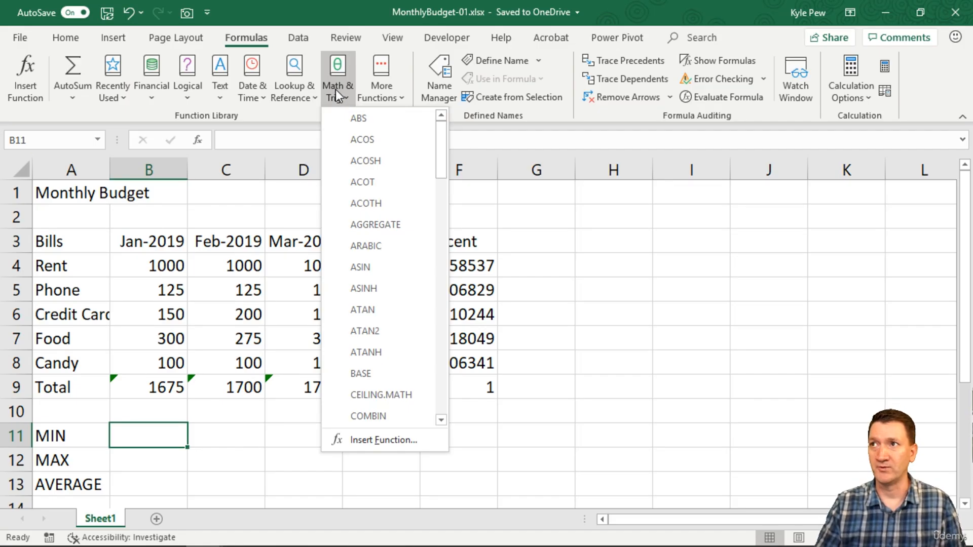
scroll(362, 251, "down", 8)
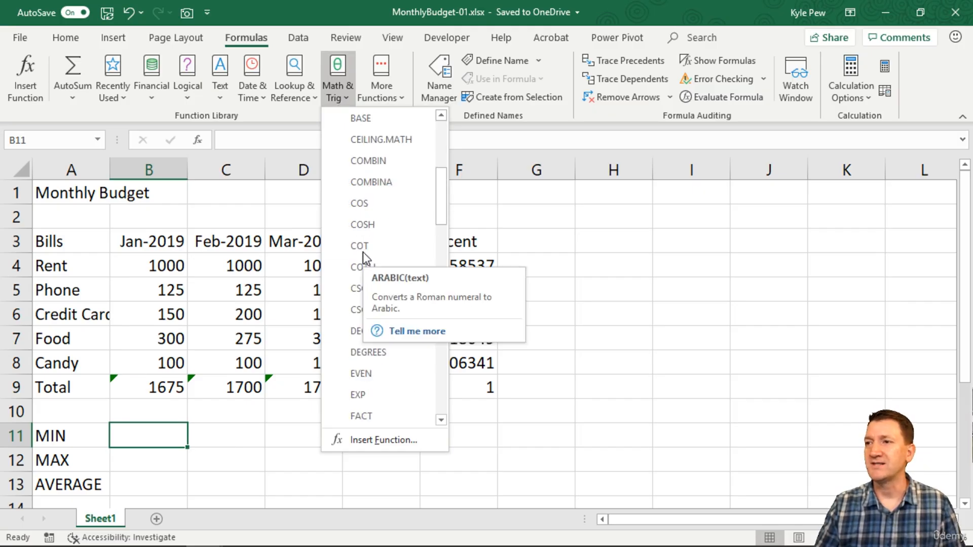
scroll(363, 251, "down", 1)
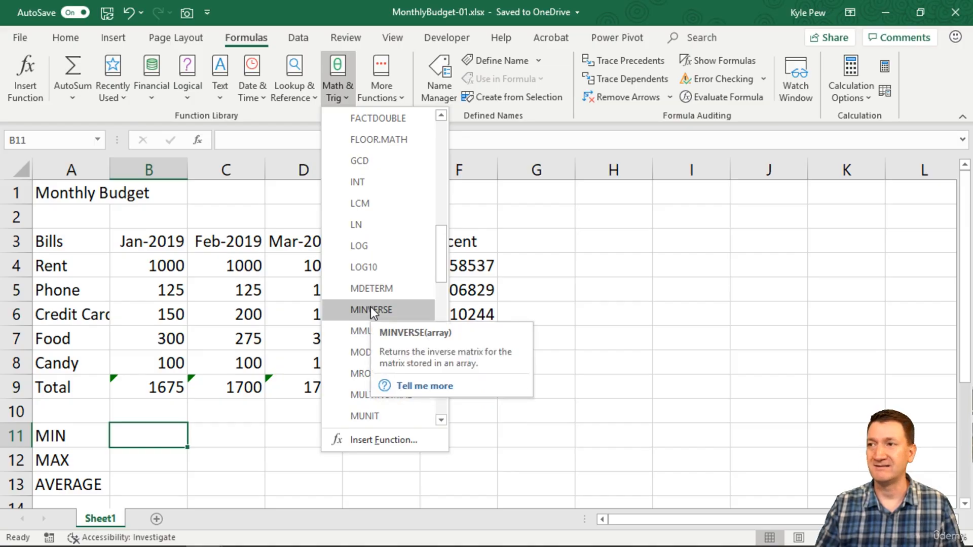
left_click(335, 76)
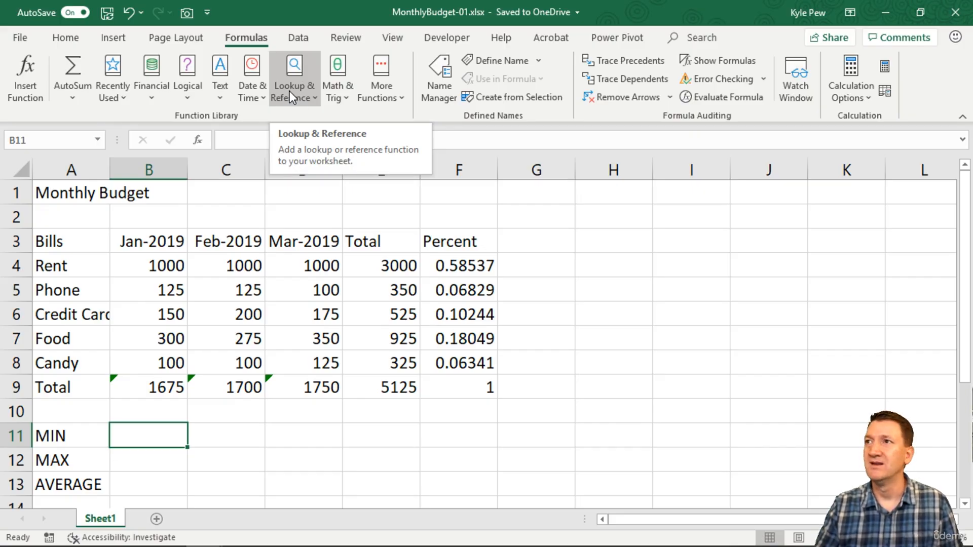
Browse the additional function categories and locate MIN among the statistical functions, leaving without inserting it.
left_click(378, 93)
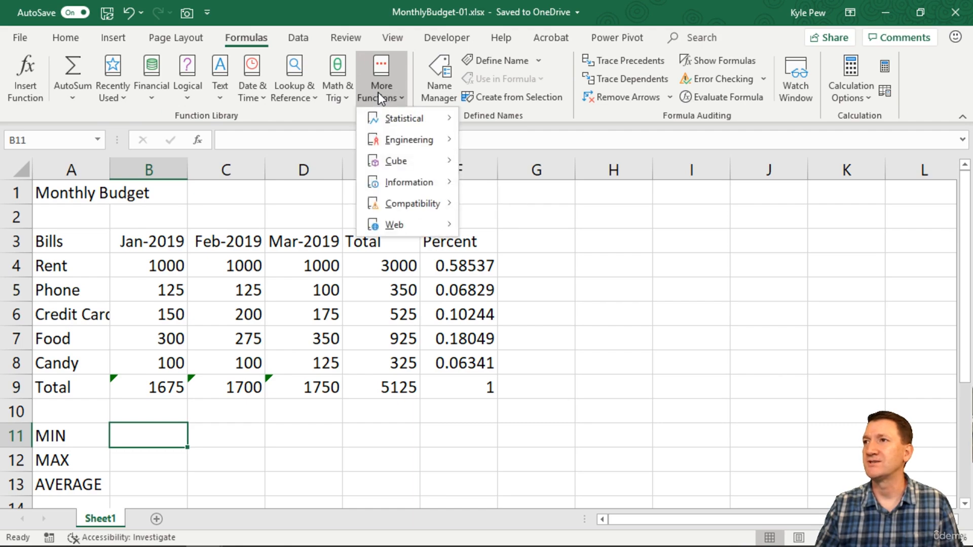
mouse_move(390, 124)
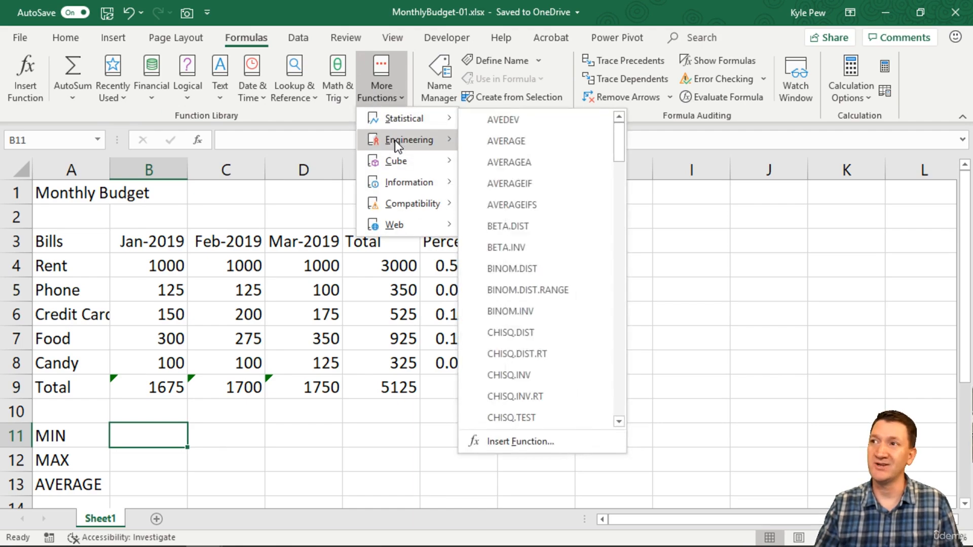
mouse_move(396, 163)
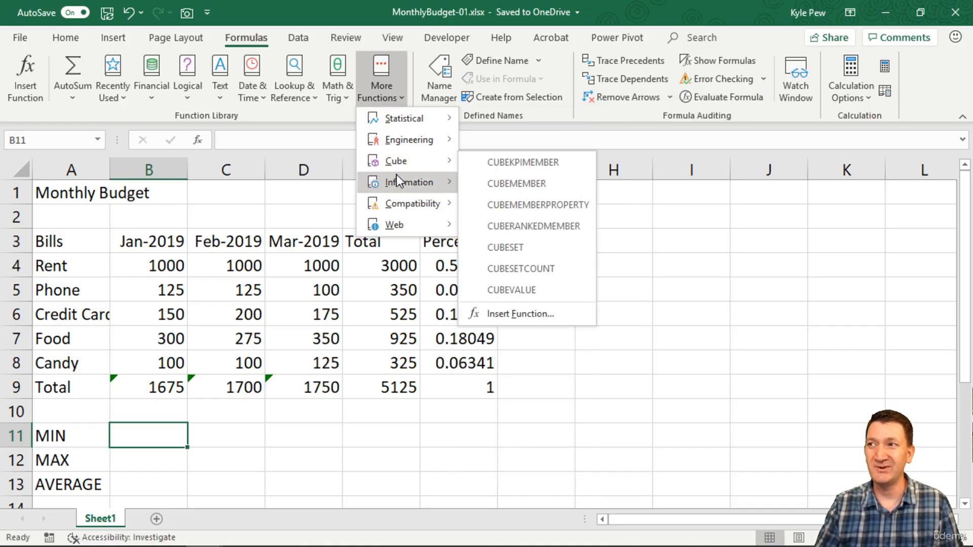
mouse_move(401, 207)
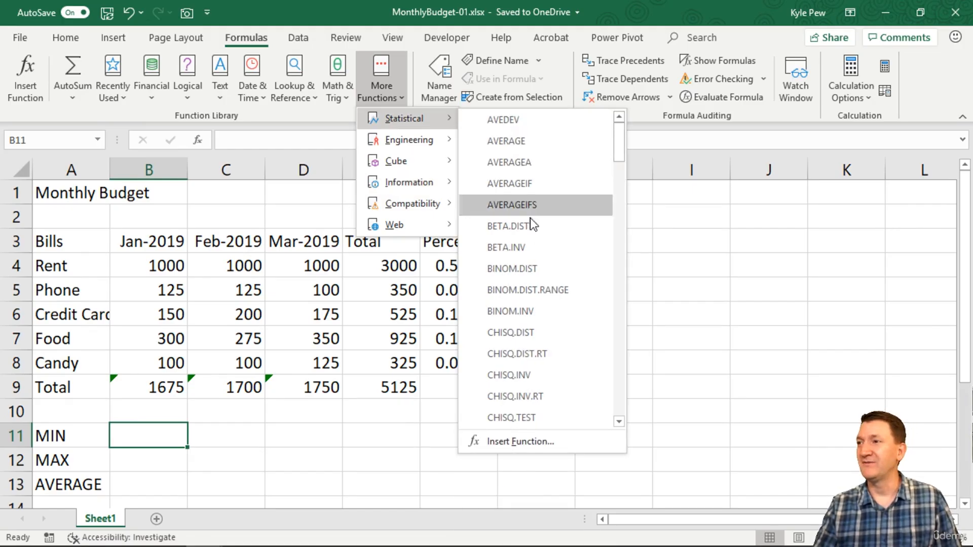
scroll(531, 218, "down", 12)
scroll(530, 224, "down", 6)
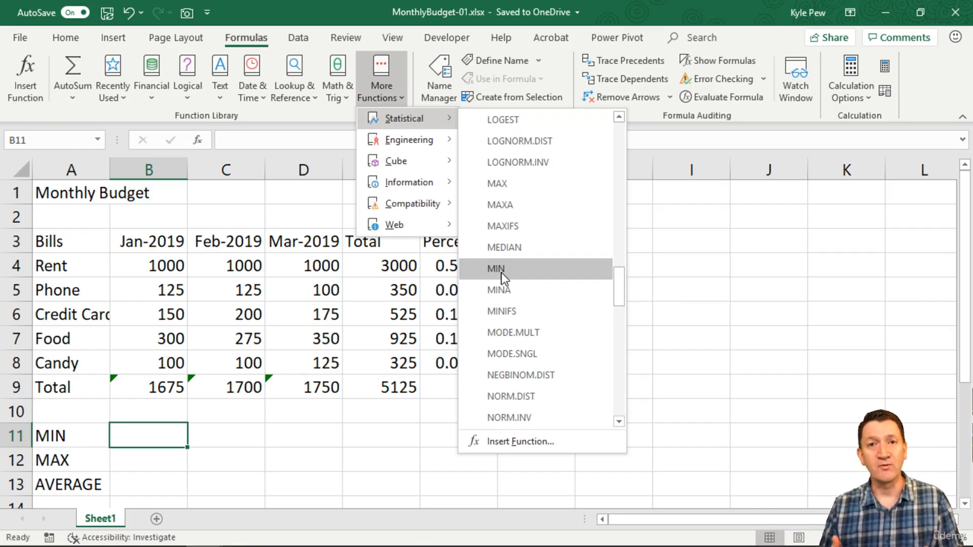
left_click(288, 1)
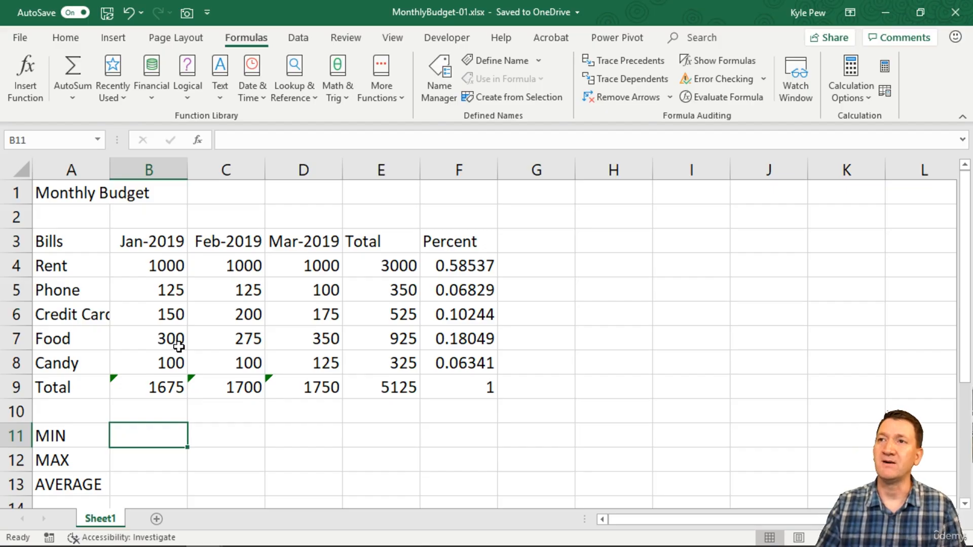
Search the Insert Function dialog for "min" and insert the MIN function in B11.
left_click(198, 141)
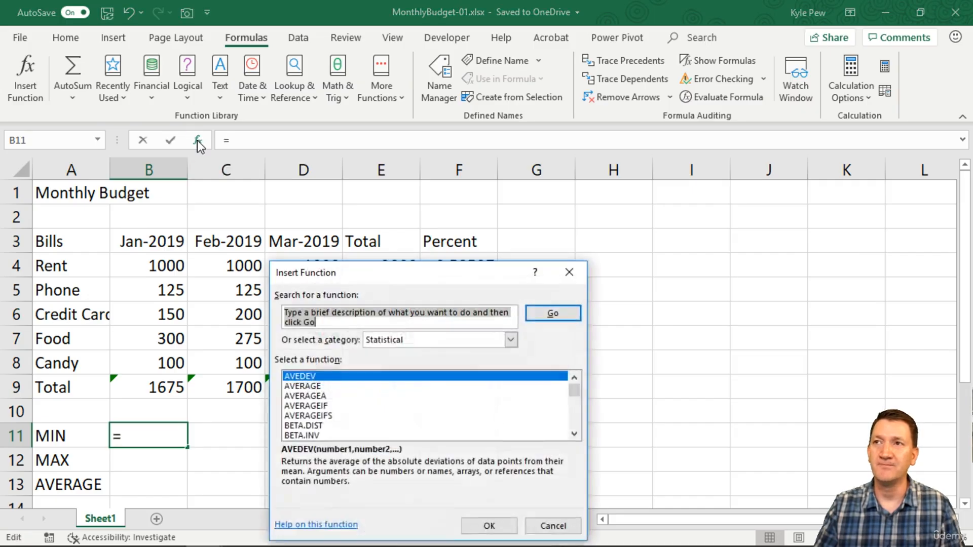
left_click_drag(453, 271, 247, 171)
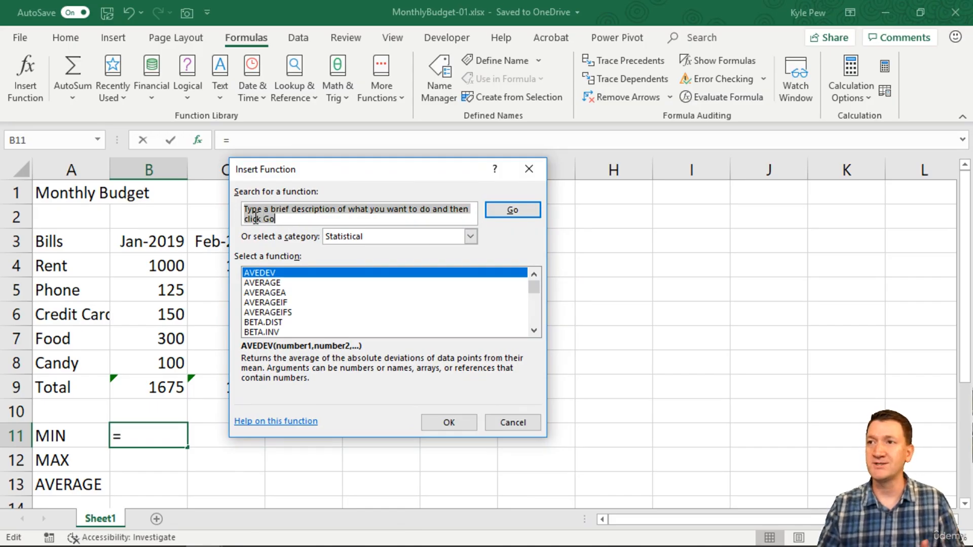
left_click(470, 236)
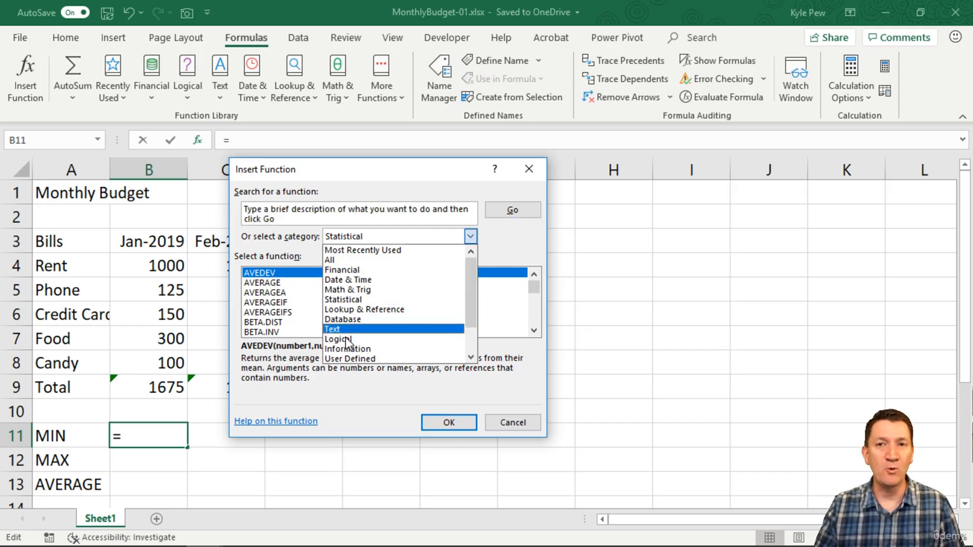
left_click(282, 237)
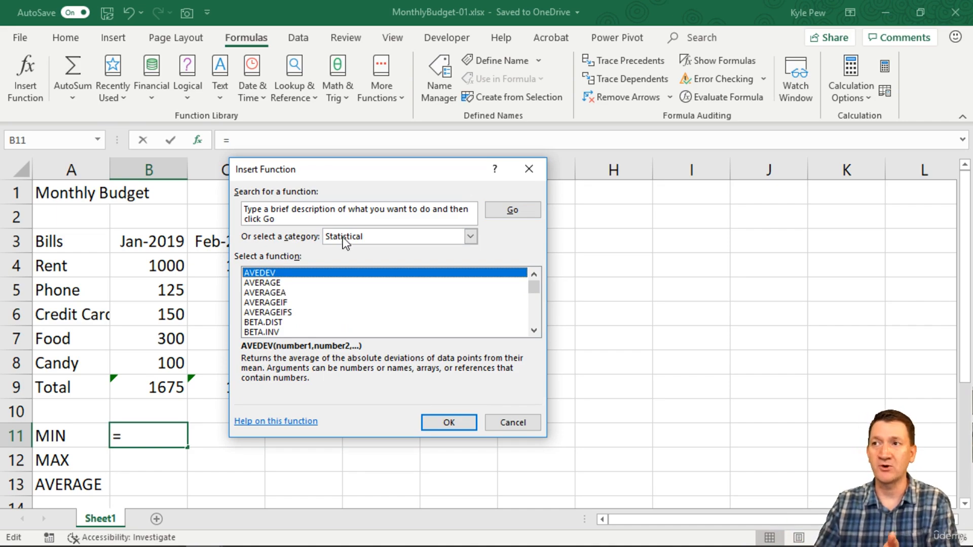
left_click(288, 220)
type("min")
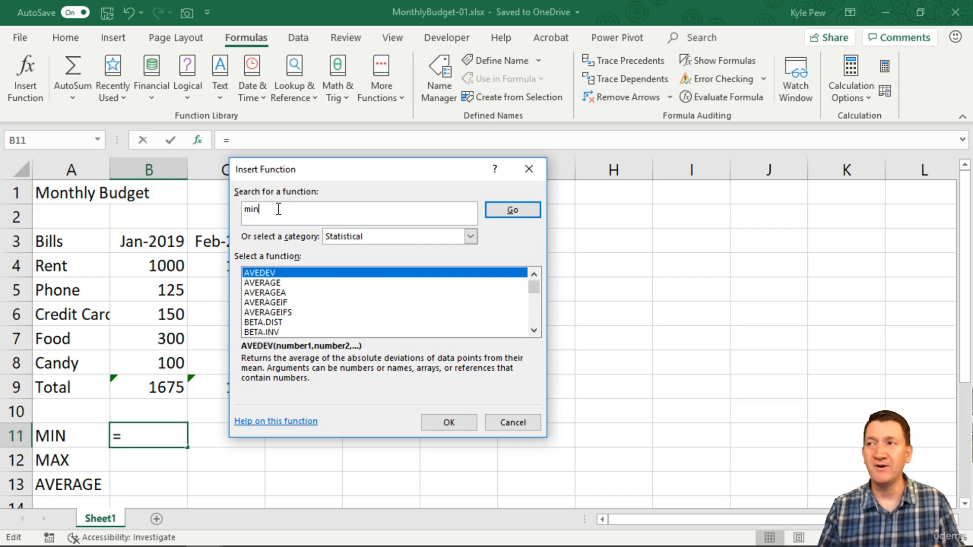
left_click(516, 210)
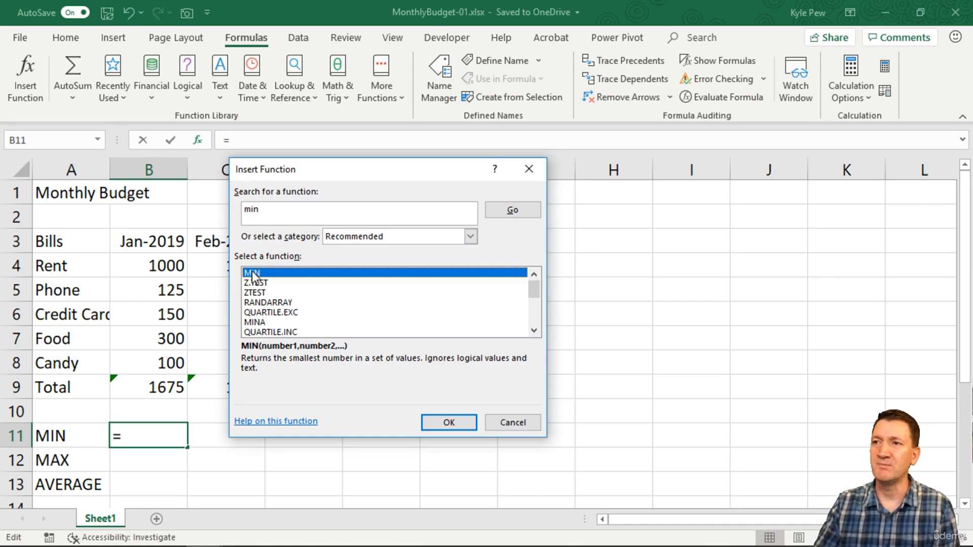
left_click(448, 422)
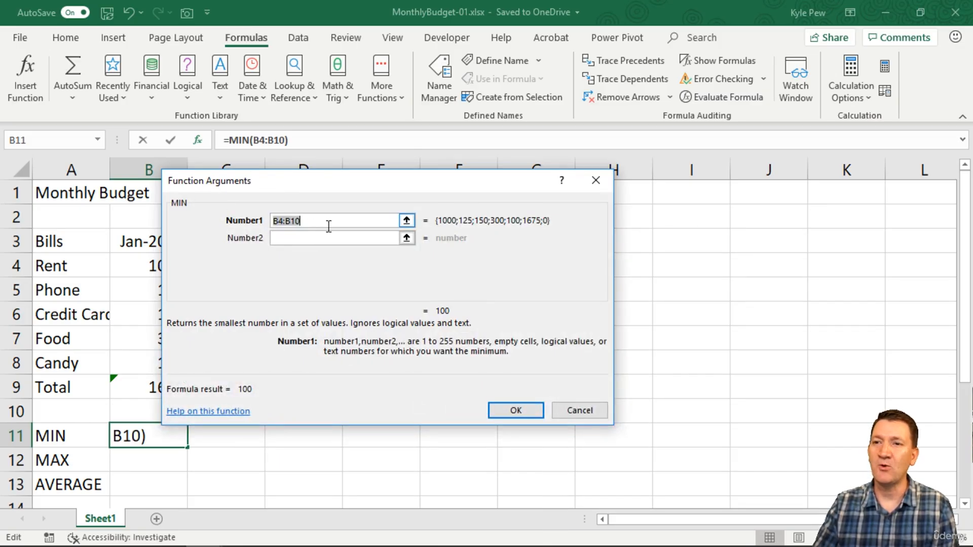
Replace MIN's suggested first argument with the Jan-2019 bill amounts B4:B8 and accept the formula in B11.
left_click_drag(282, 187, 399, 194)
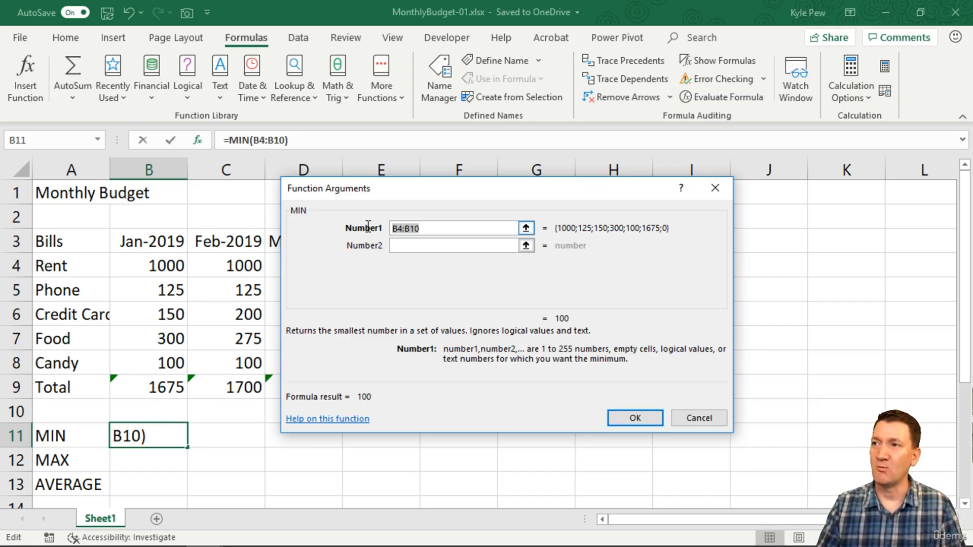
key("Delete")
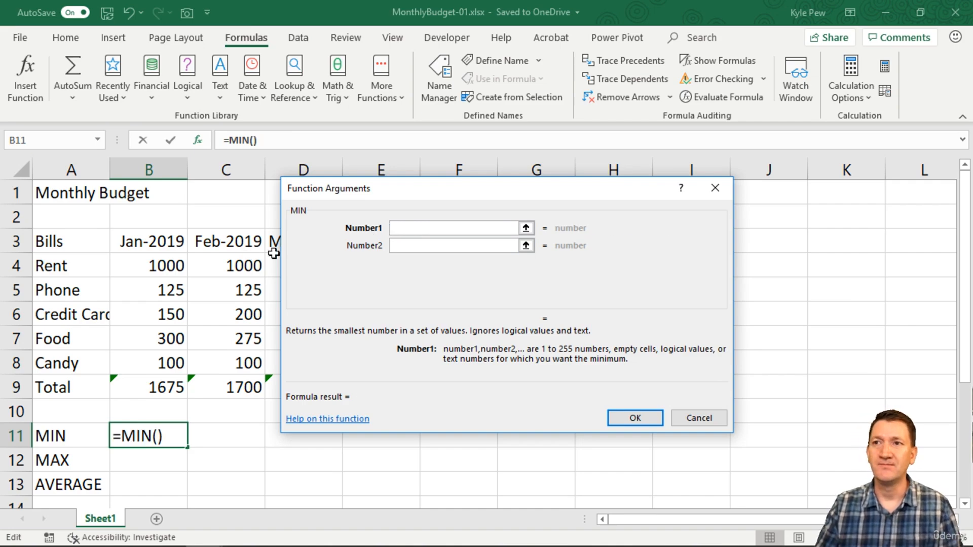
left_click_drag(163, 265, 164, 362)
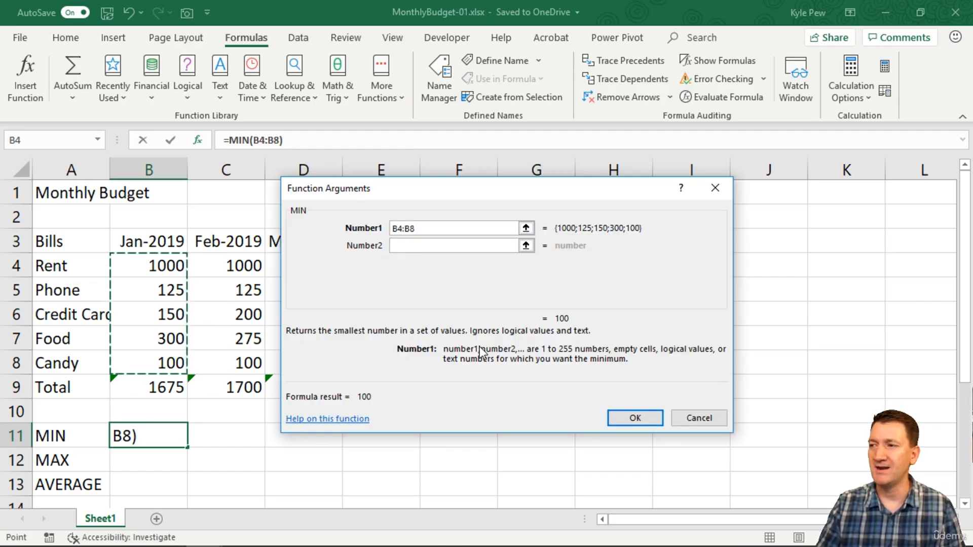
left_click(628, 419)
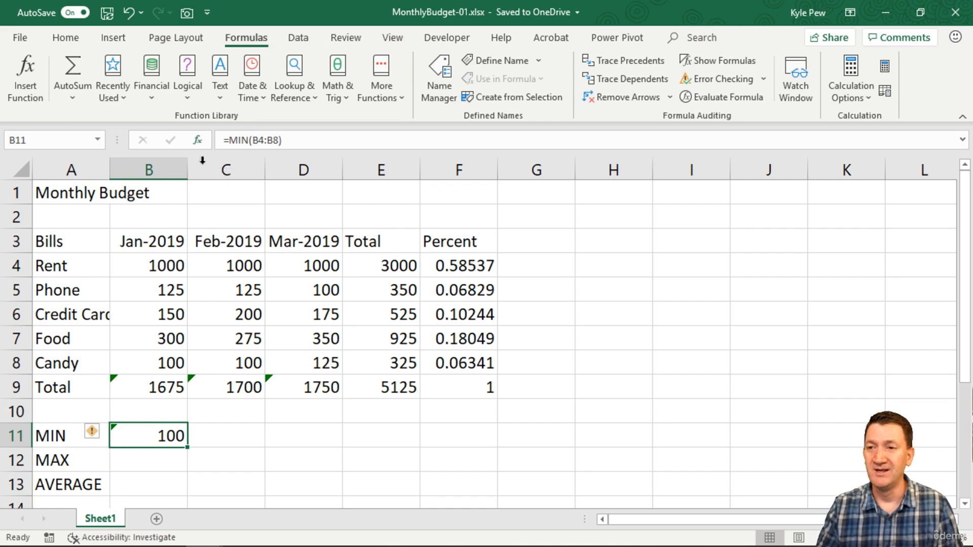
Search the Insert Function dialog for "max" and insert the MAX function in B12.
left_click(133, 460)
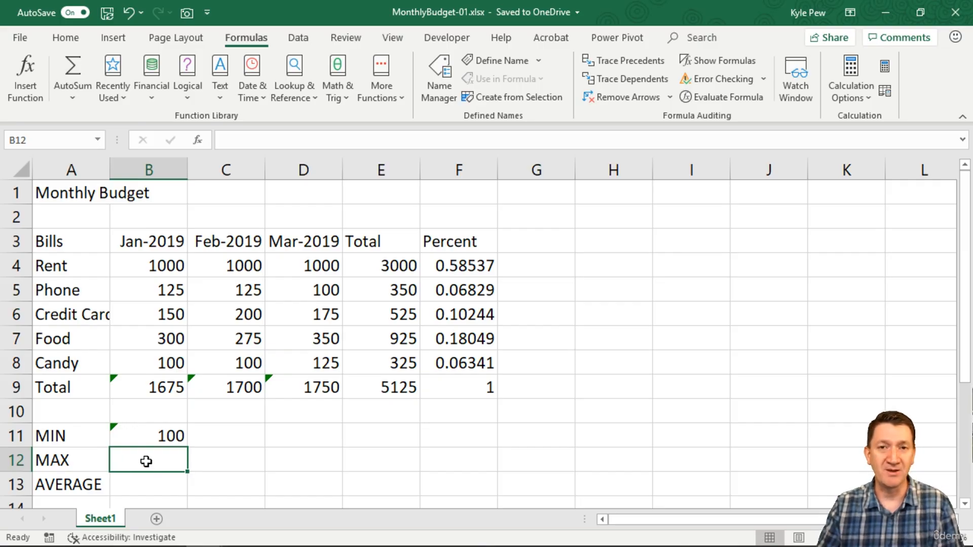
left_click(199, 140)
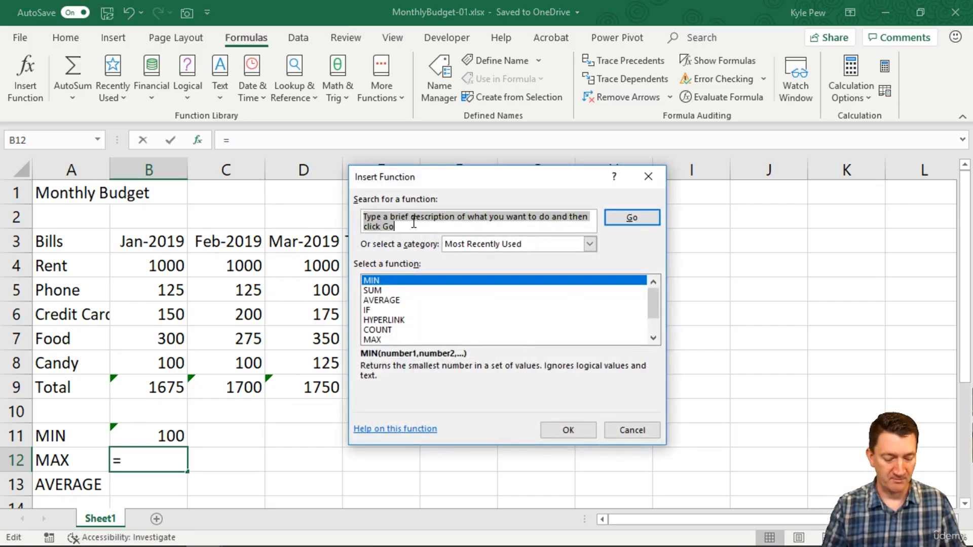
type("max")
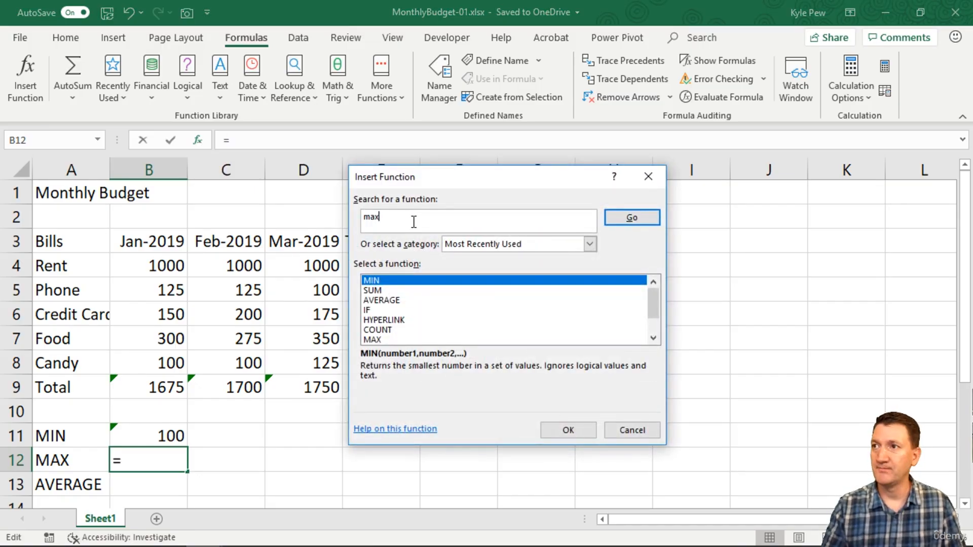
left_click(624, 218)
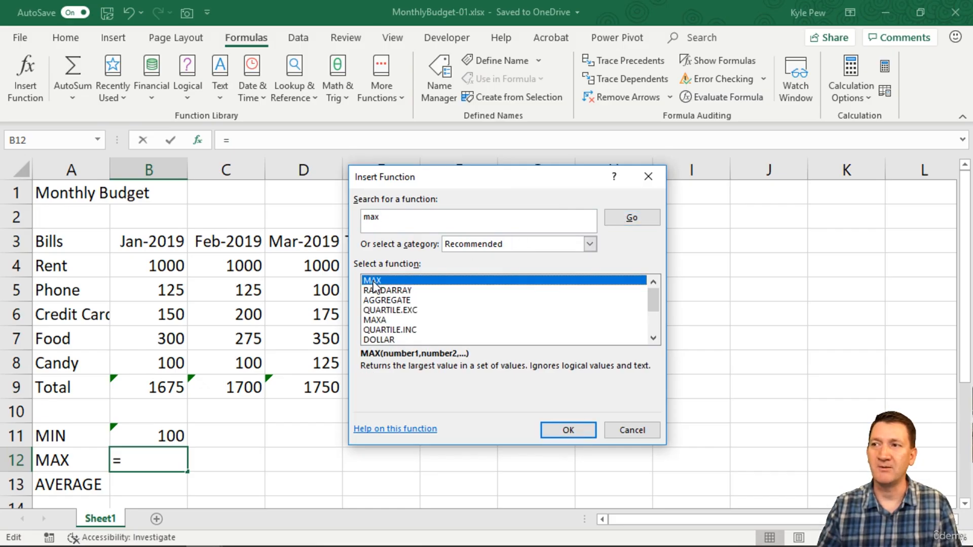
left_click(555, 430)
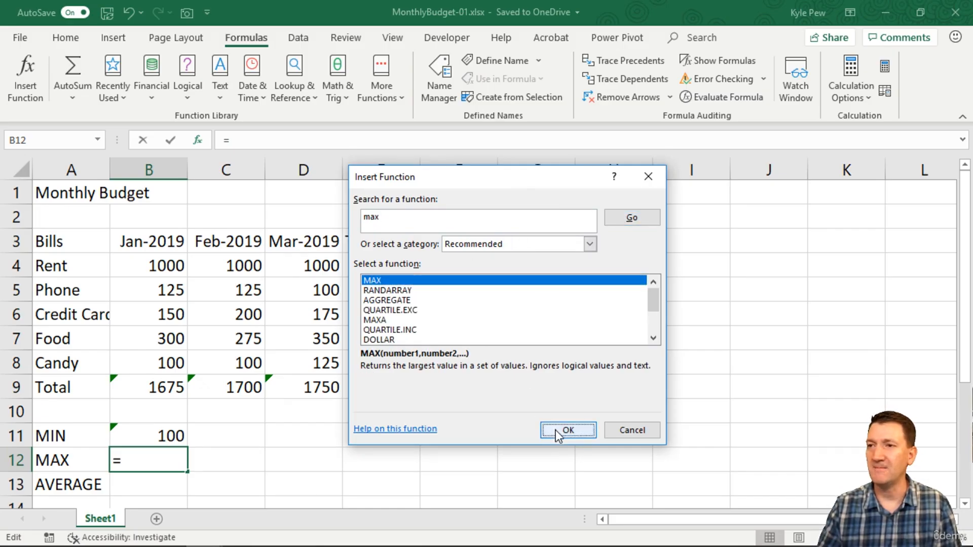
Replace MAX's suggested first argument with the Jan-2019 bill amounts B4:B8 and accept the formula in B12.
left_click_drag(419, 227, 382, 227)
key("Delete")
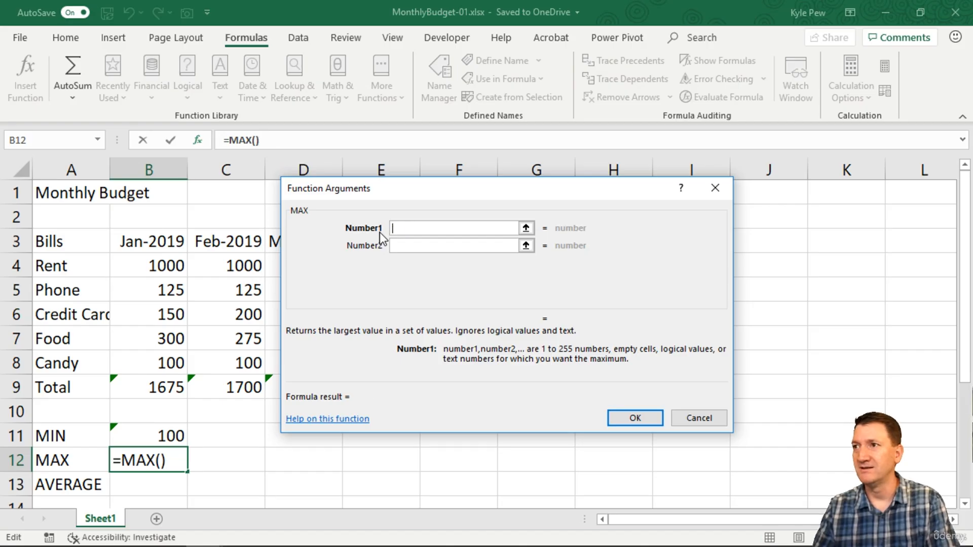
left_click_drag(168, 263, 169, 358)
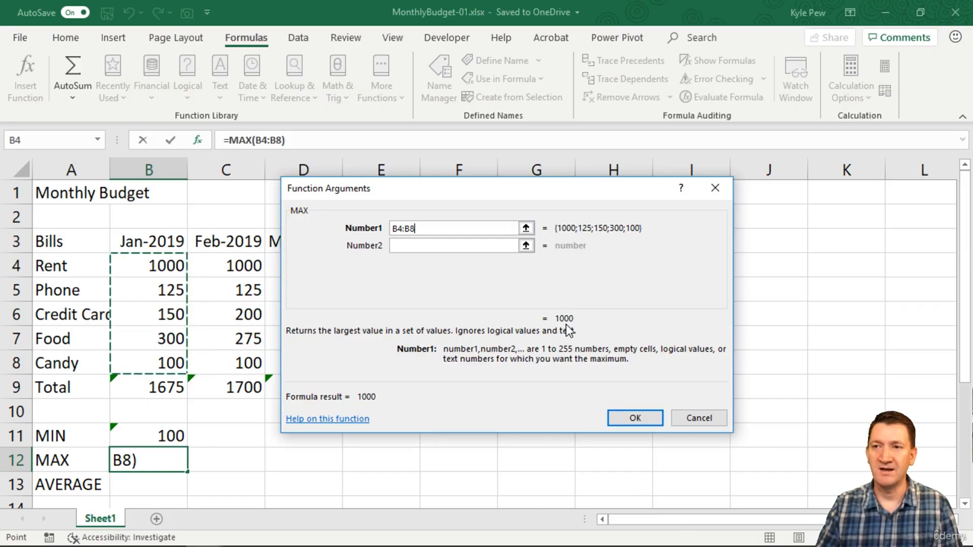
left_click(626, 420)
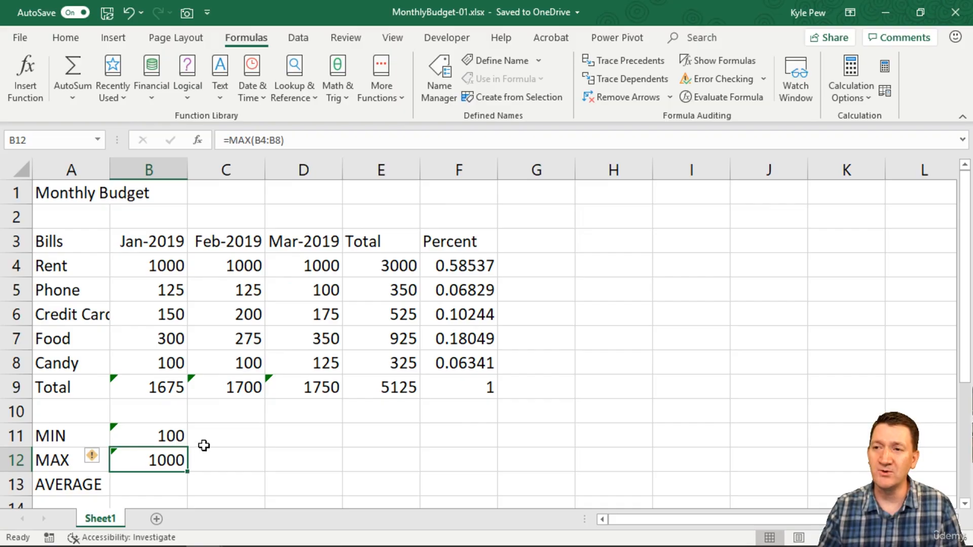
left_click_drag(236, 437, 306, 466)
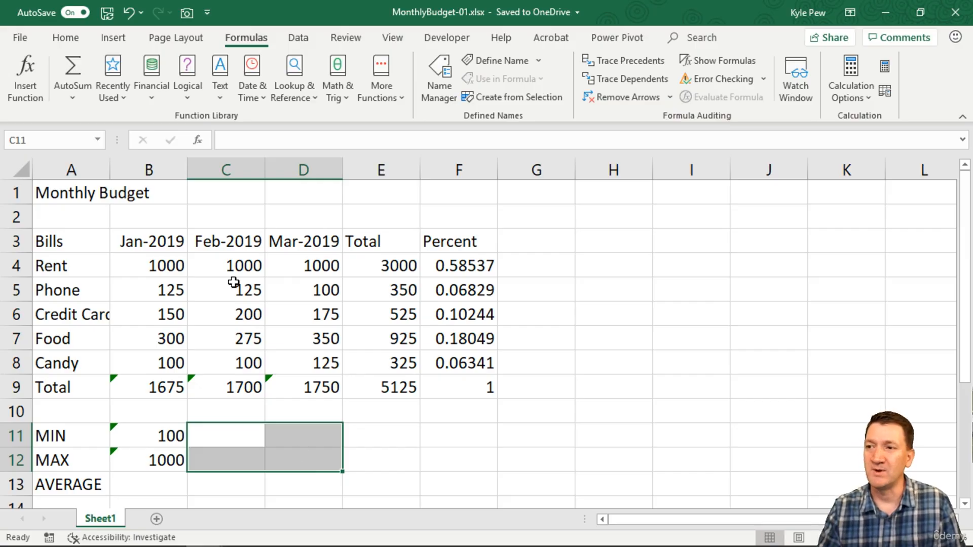
left_click_drag(370, 436, 471, 462)
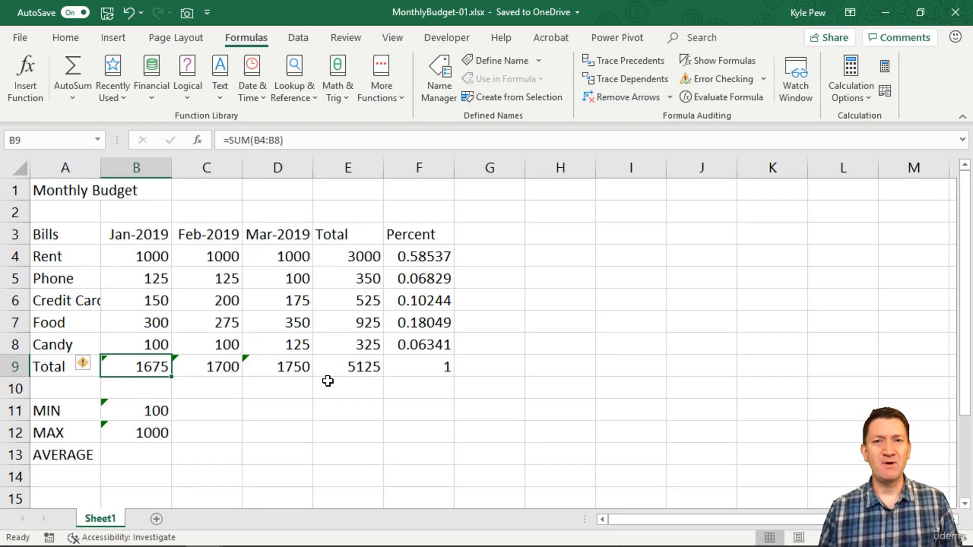
left_click_drag(153, 256, 146, 338)
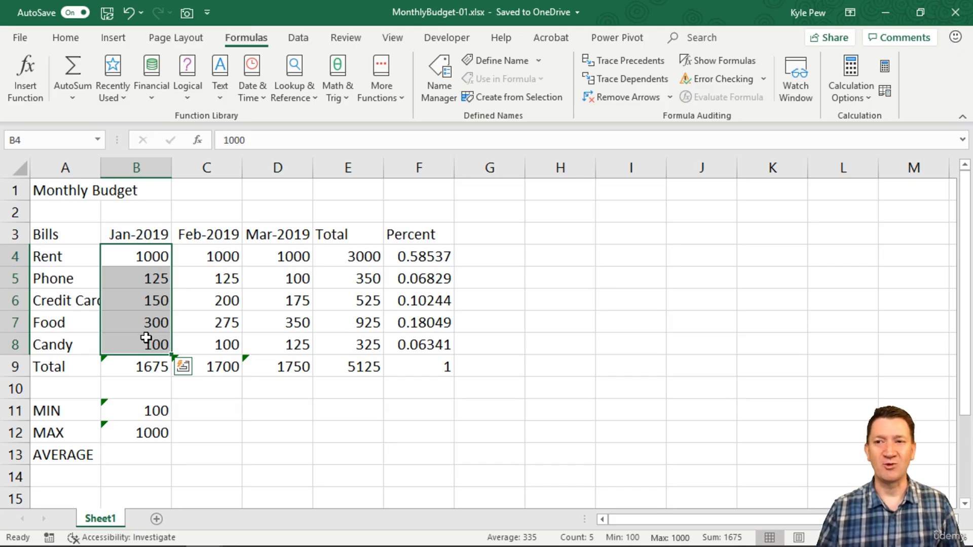
Insert the AVERAGE function from the Statistical function category into B13.
left_click(121, 452)
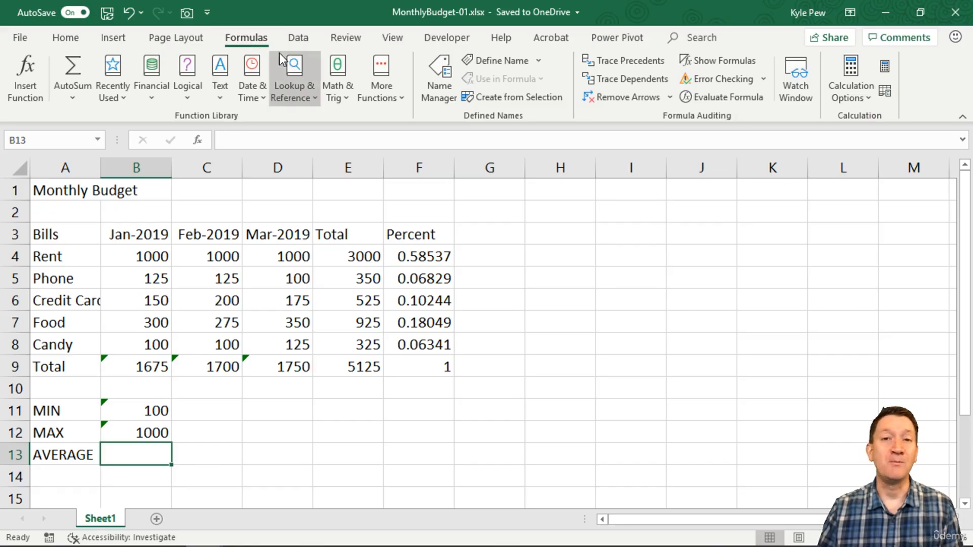
left_click(342, 94)
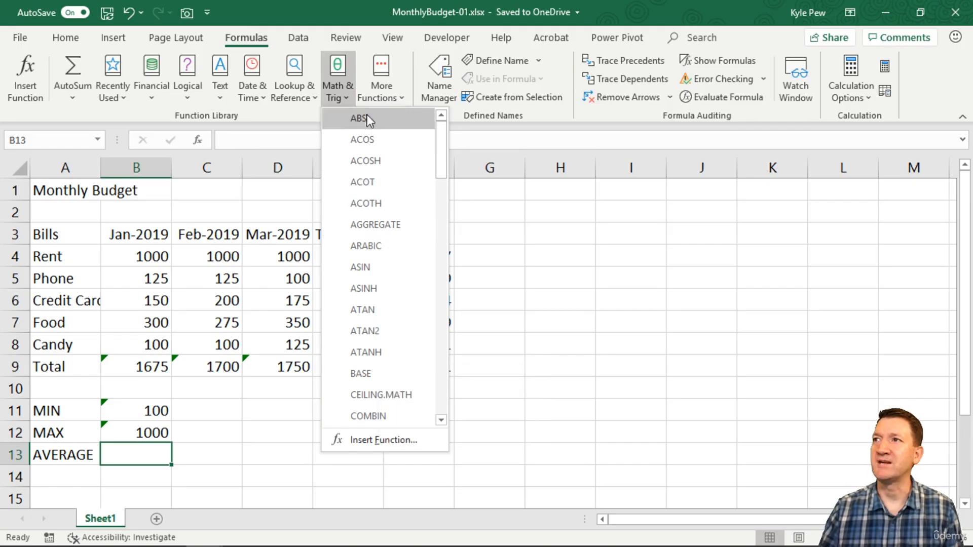
left_click(374, 99)
mouse_move(398, 120)
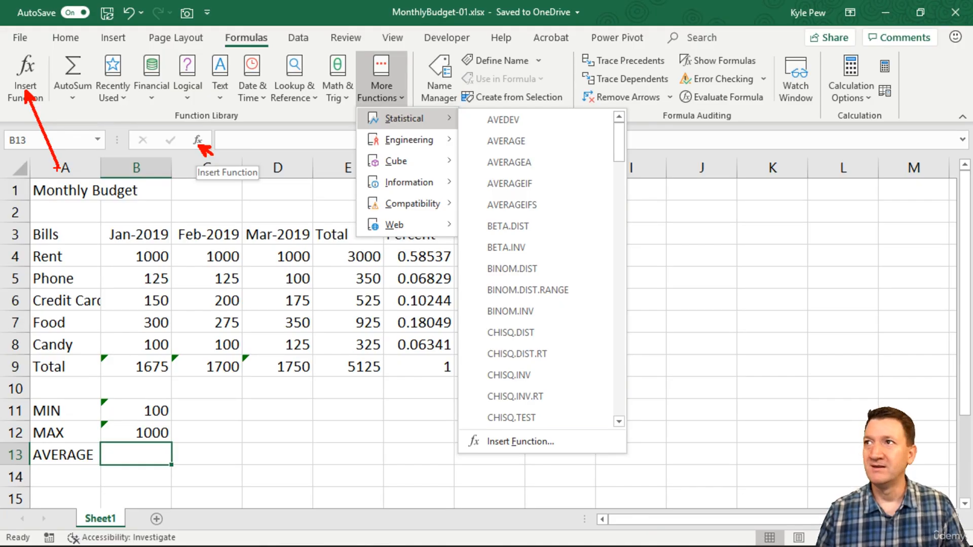
key("Escape")
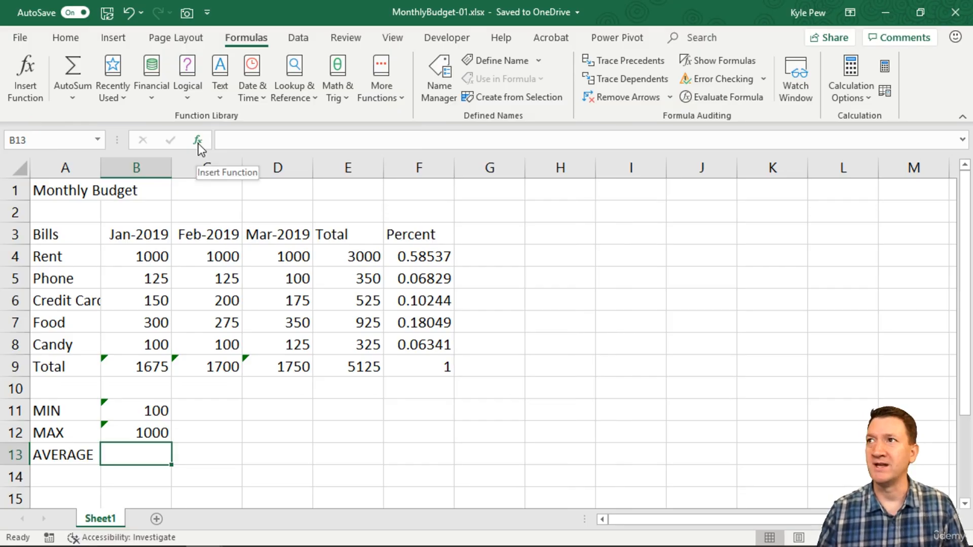
left_click(388, 97)
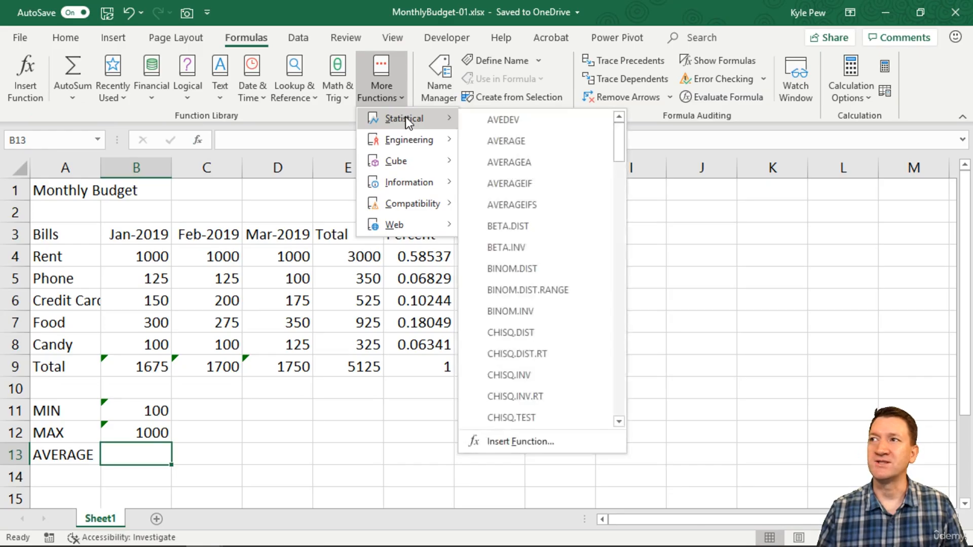
left_click(510, 142)
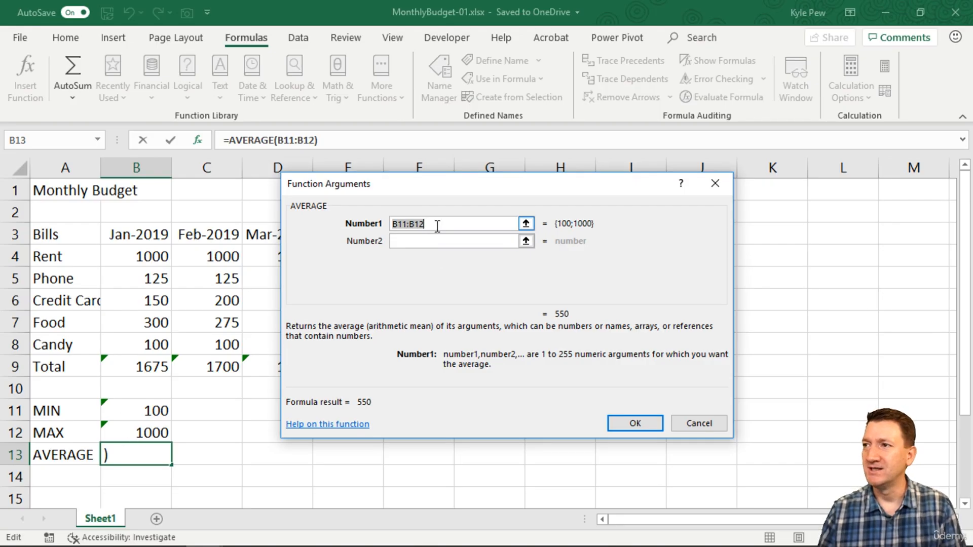
Replace AVERAGE's suggested first argument with the Jan-2019 bill amounts B4:B8 and accept the formula in B13.
key("BackSpace")
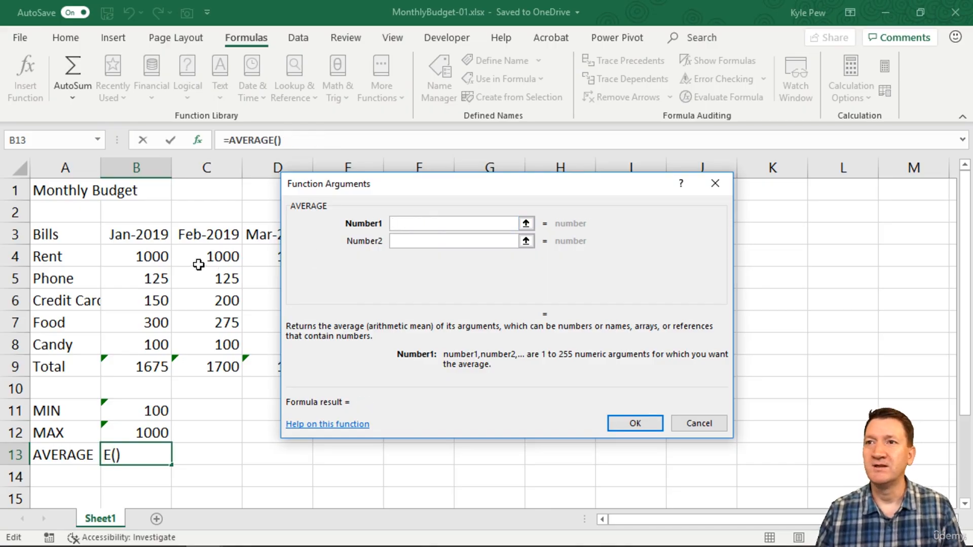
left_click(147, 256)
left_click_drag(148, 256, 149, 344)
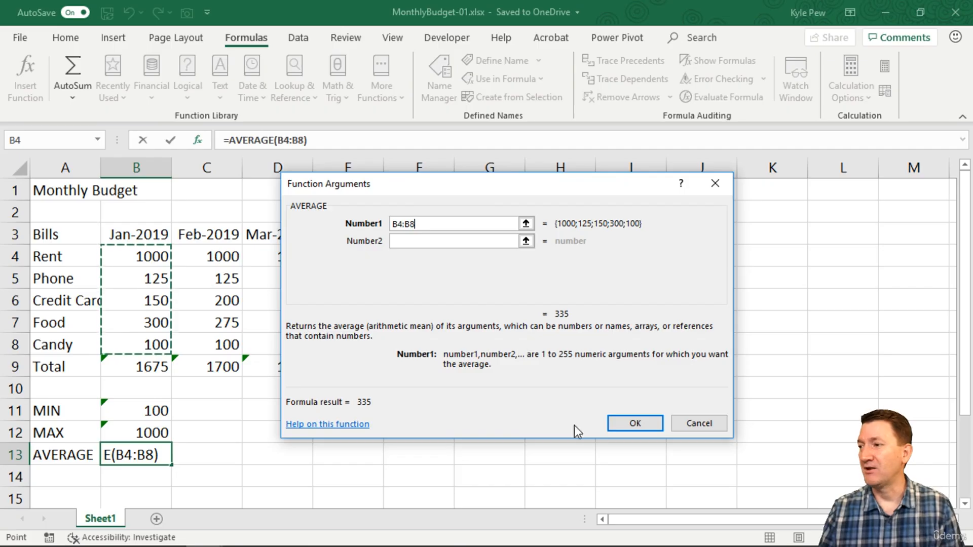
left_click(619, 424)
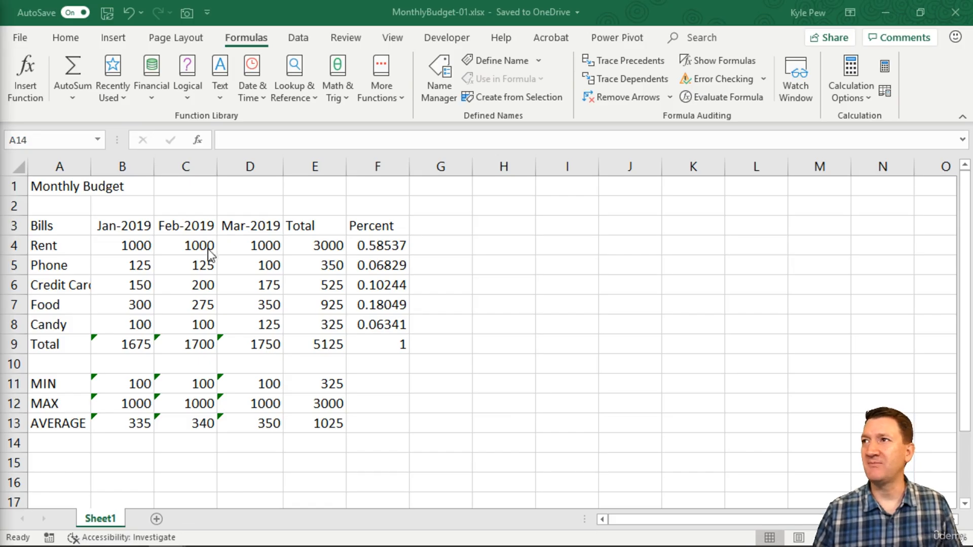
Label A14 as COUNT, below the AVERAGE row.
left_click(61, 443)
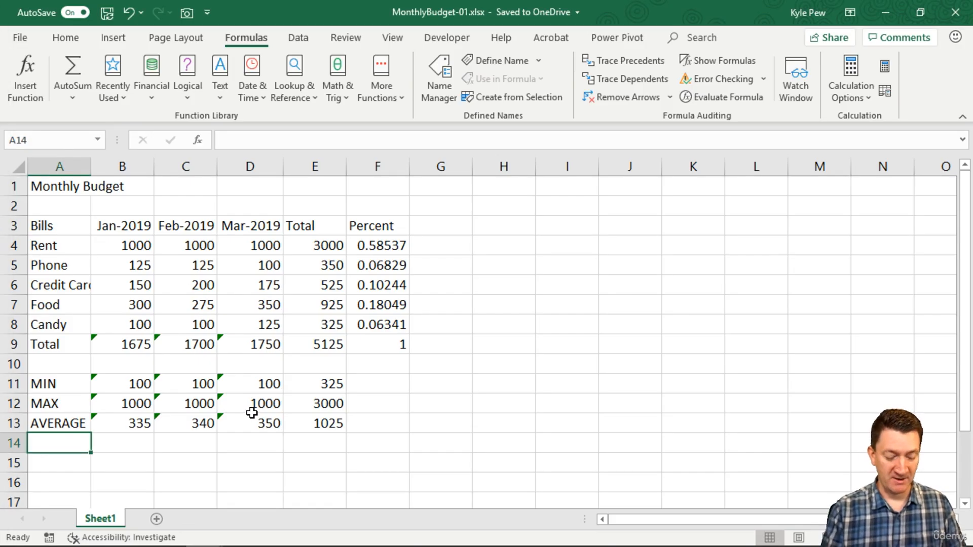
type("COUNT")
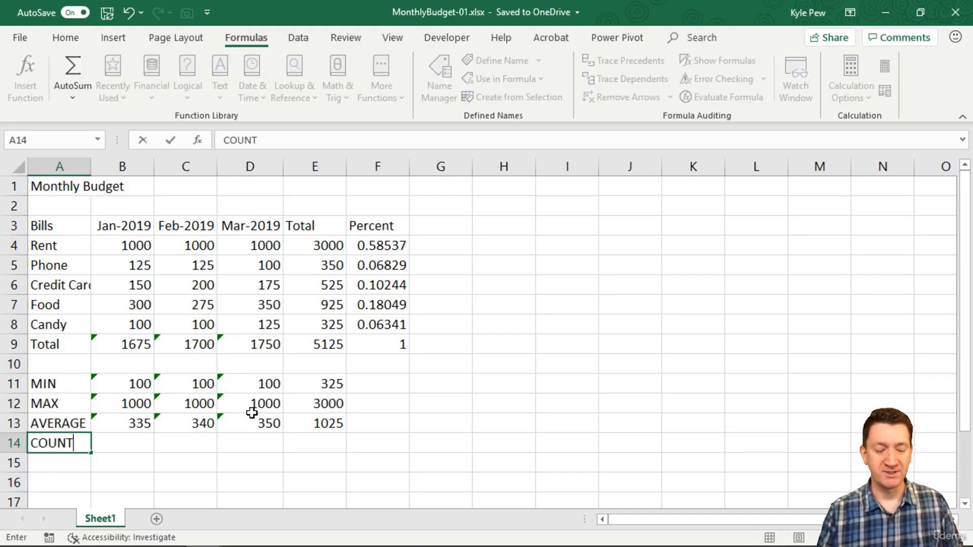
key("Tab")
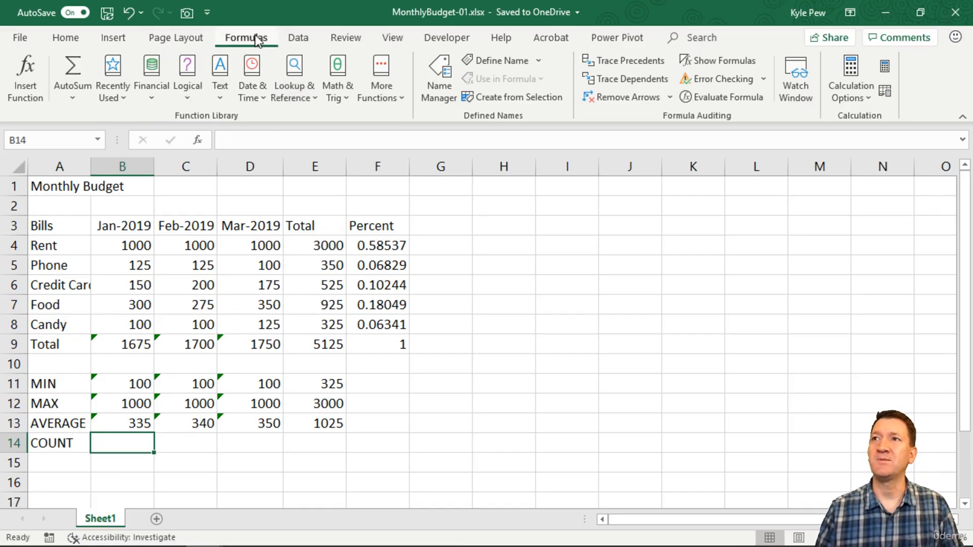
Insert the COUNT function from the Statistical function category into B14.
left_click(372, 99)
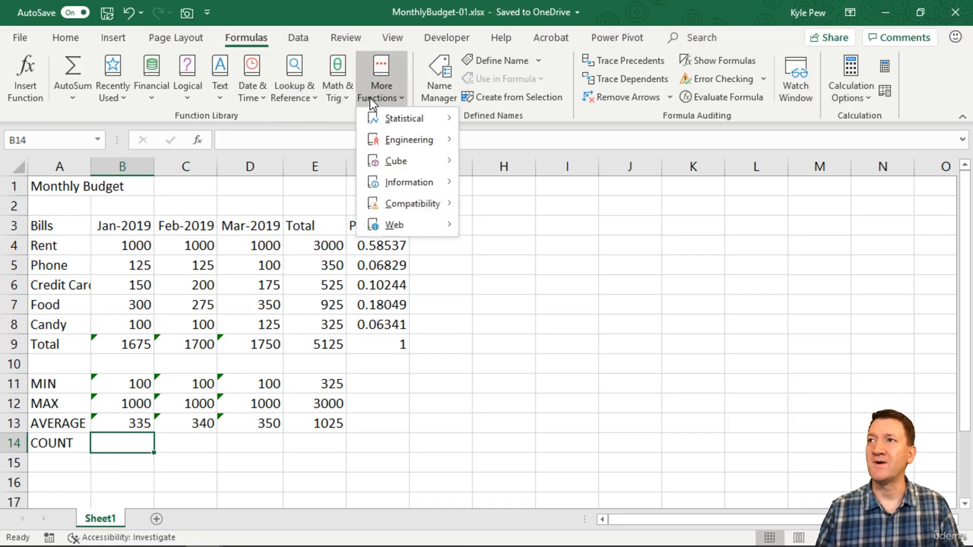
mouse_move(400, 119)
scroll(527, 288, "down", 3)
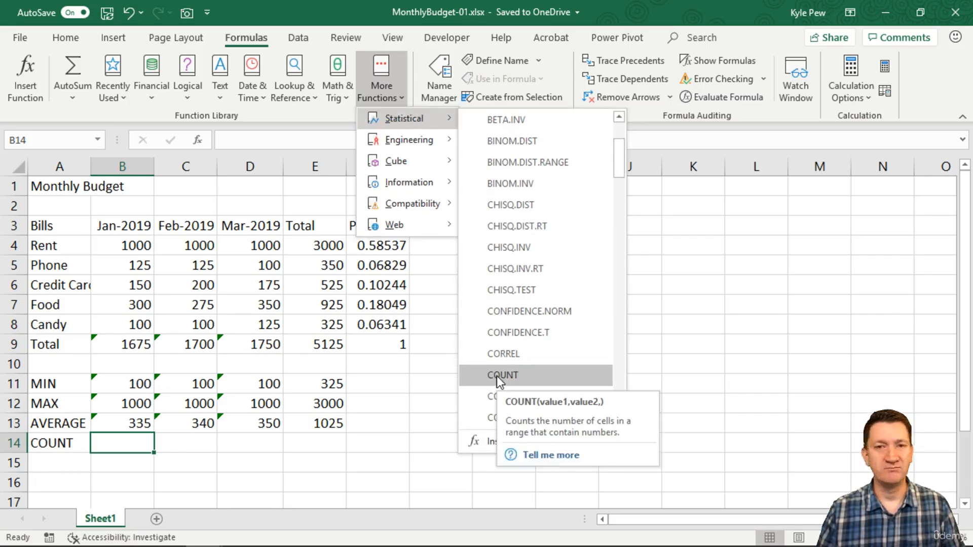
scroll(531, 365, "down", 2)
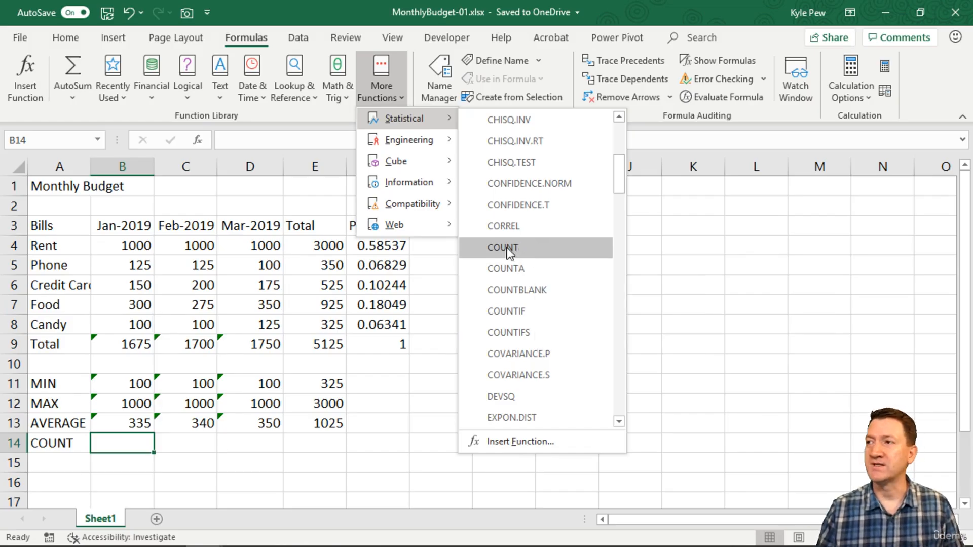
left_click(532, 246)
Replace COUNT's suggested first argument with the Jan-2019 bill amounts B4:B8 and accept the formula in B14.
left_click_drag(402, 197, 309, 187)
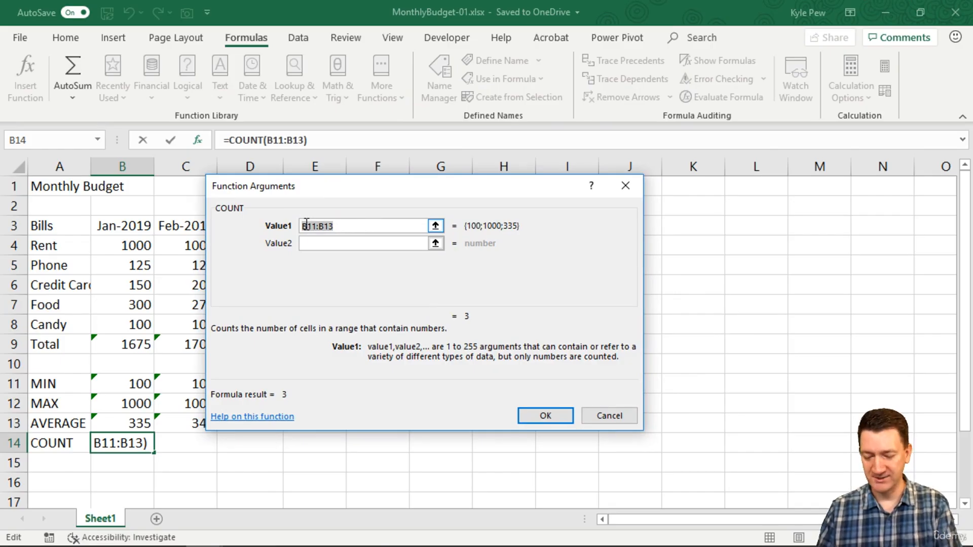
key("BackSpace")
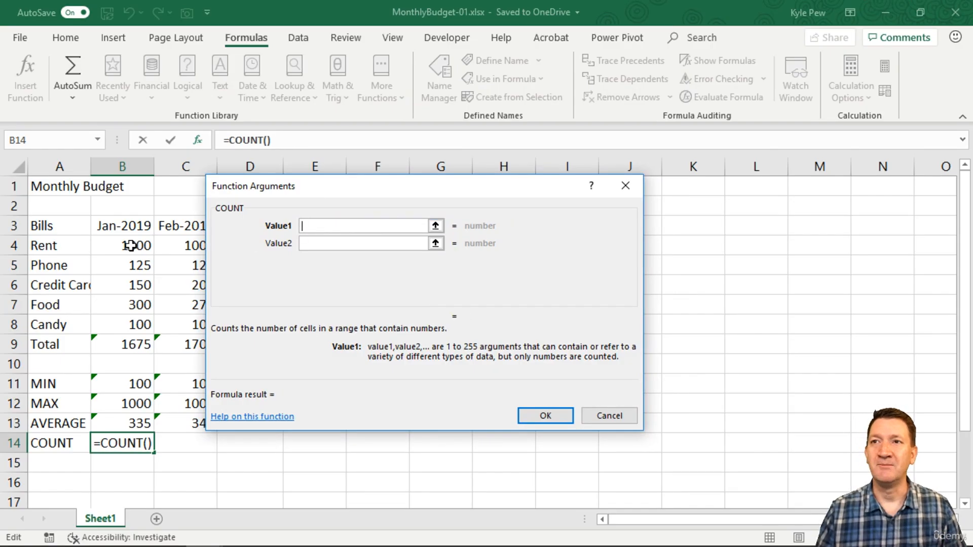
left_click_drag(130, 247, 130, 322)
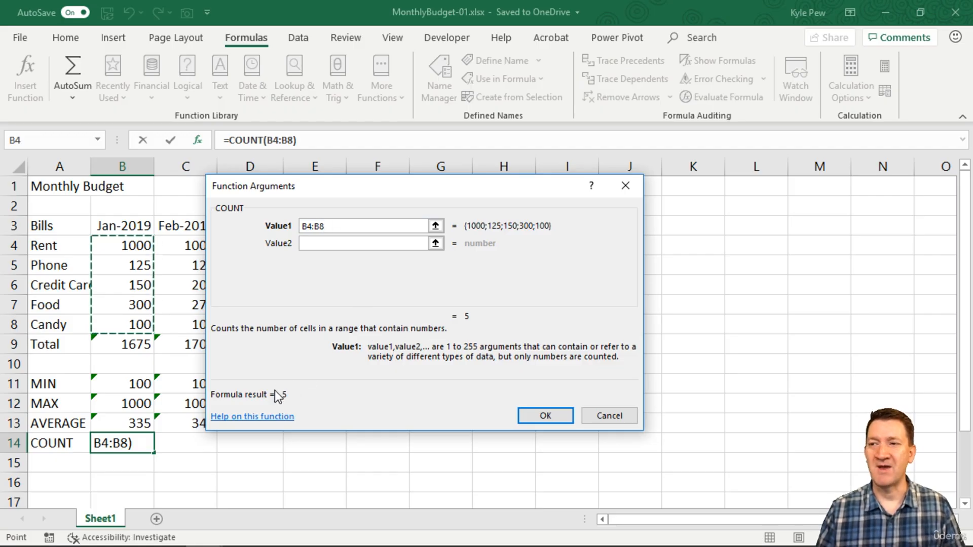
left_click(542, 417)
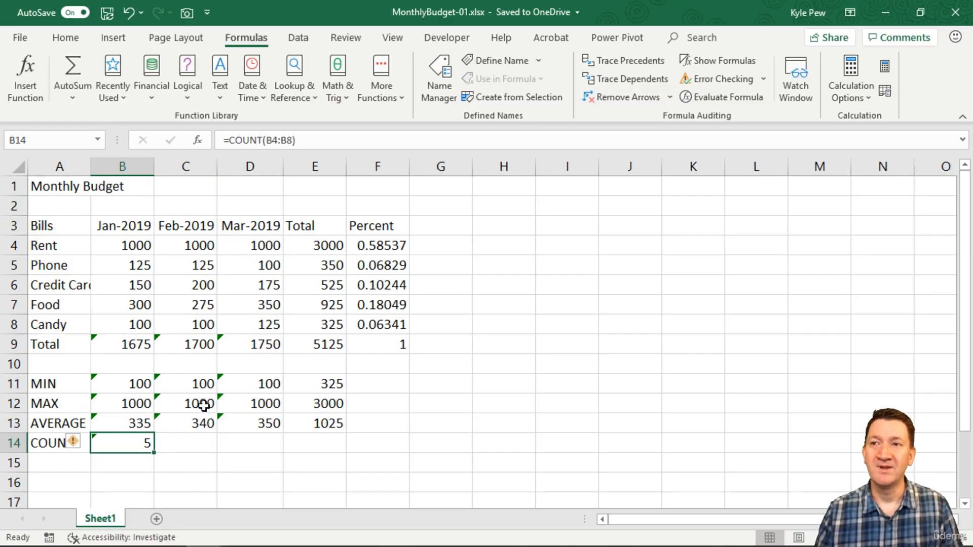
Clear the Jan-2019 Credit Cards amount in B6 to test the COUNT formula, and undo the deletion.
left_click(130, 289)
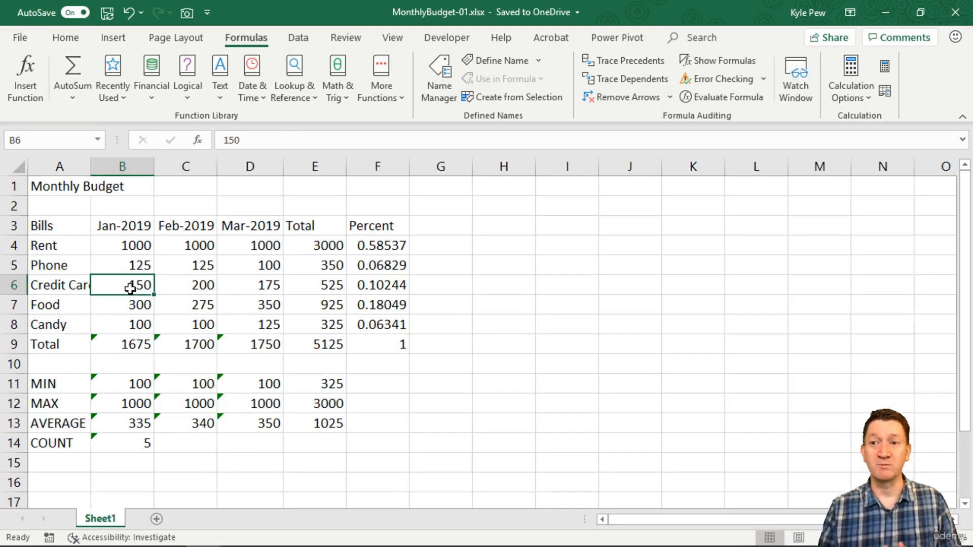
key("Delete")
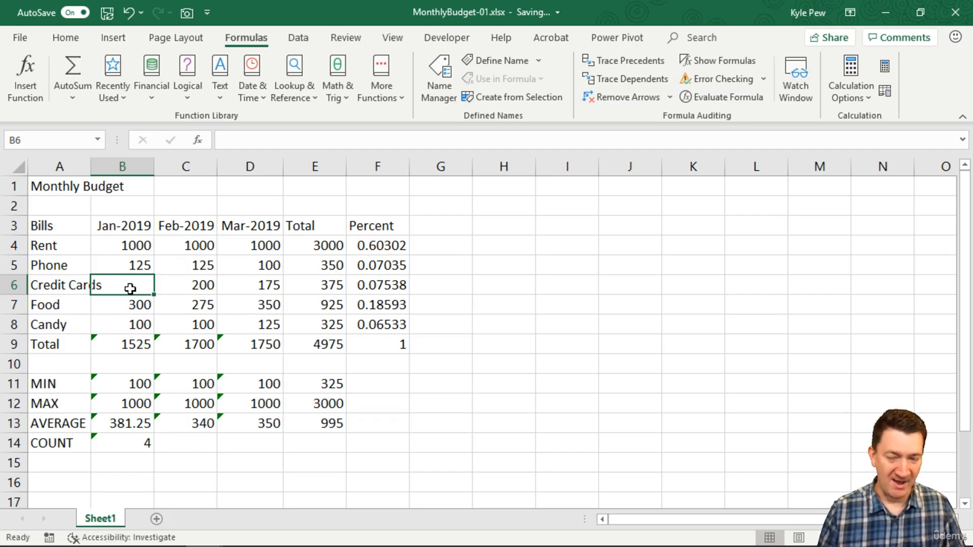
key("ctrl+z")
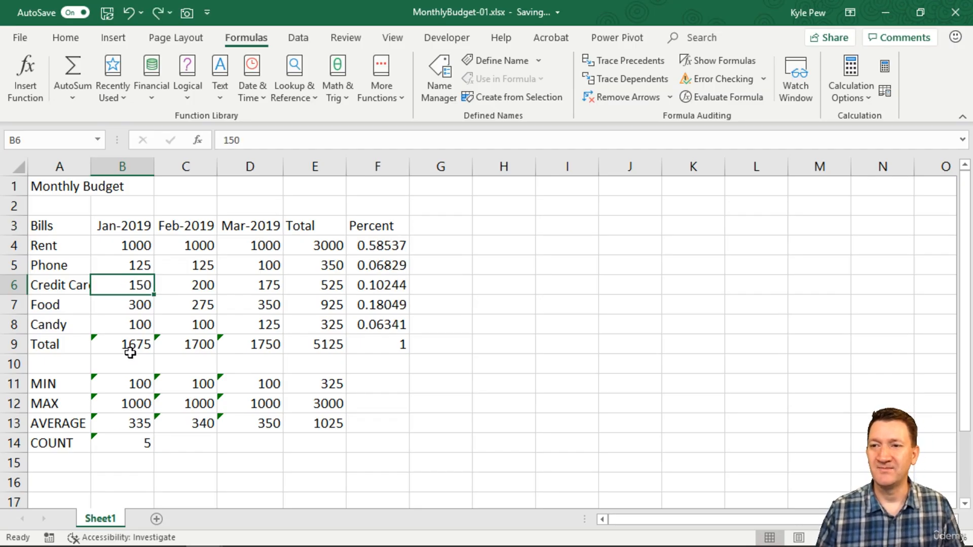
Examine the error indicators on the formulas in the Total row and the MIN, MAX, AVERAGE and COUNT rows.
left_click(124, 442)
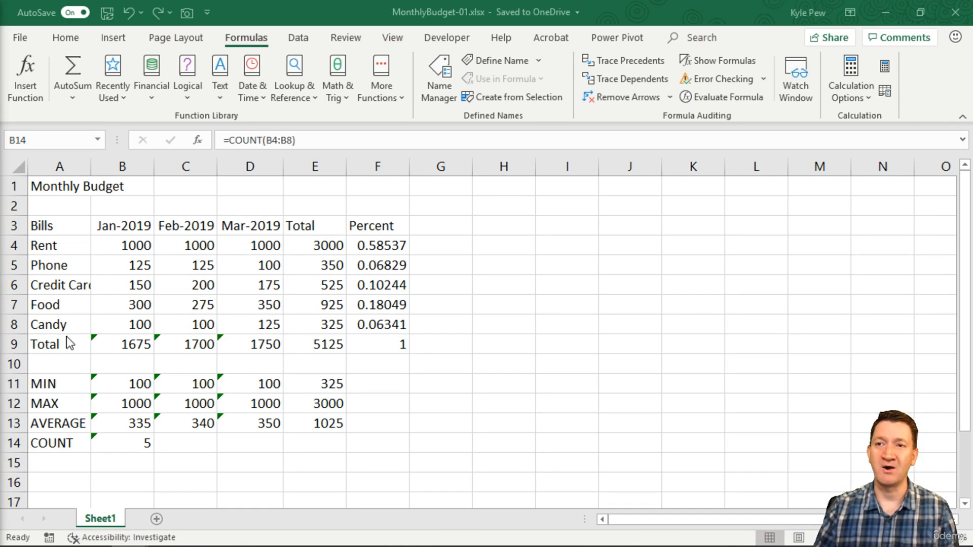
left_click_drag(69, 344, 322, 345)
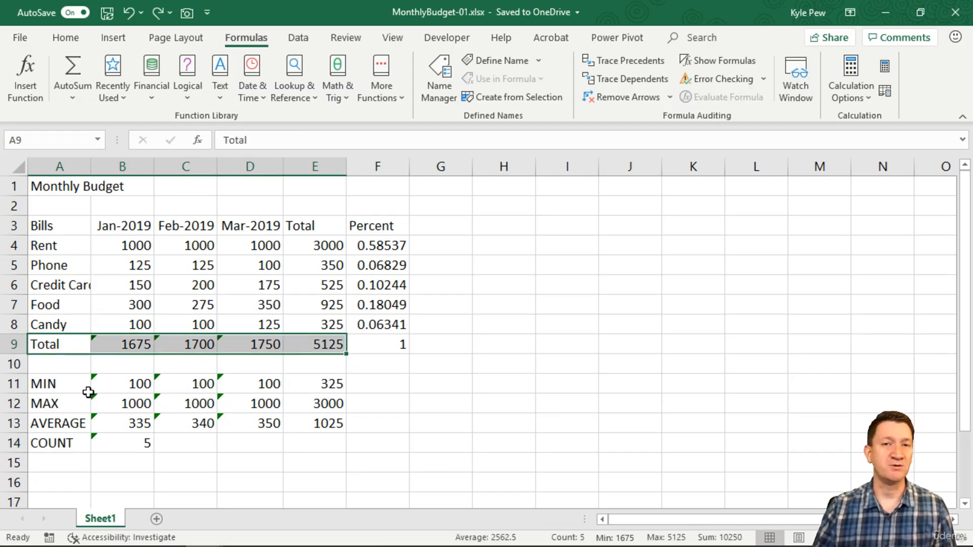
left_click_drag(77, 383, 304, 440)
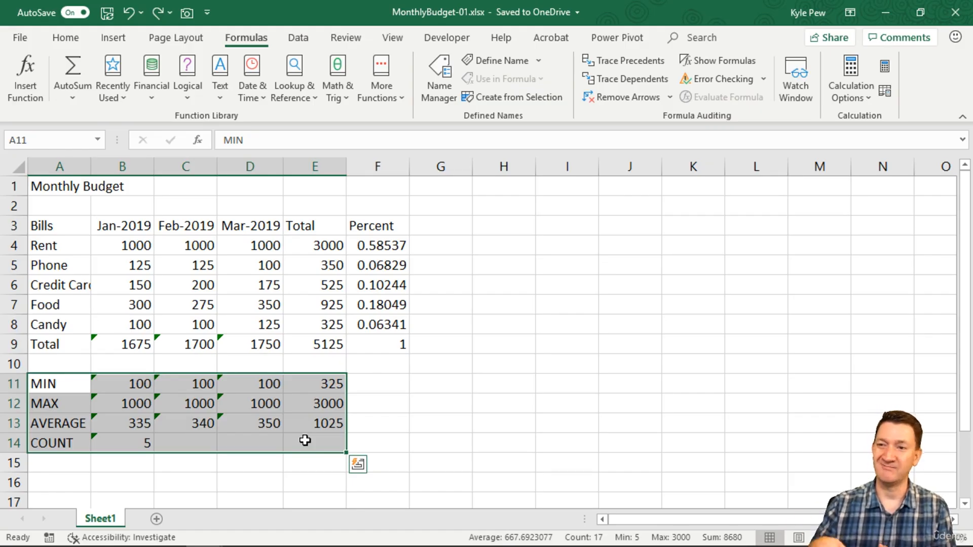
left_click(131, 385)
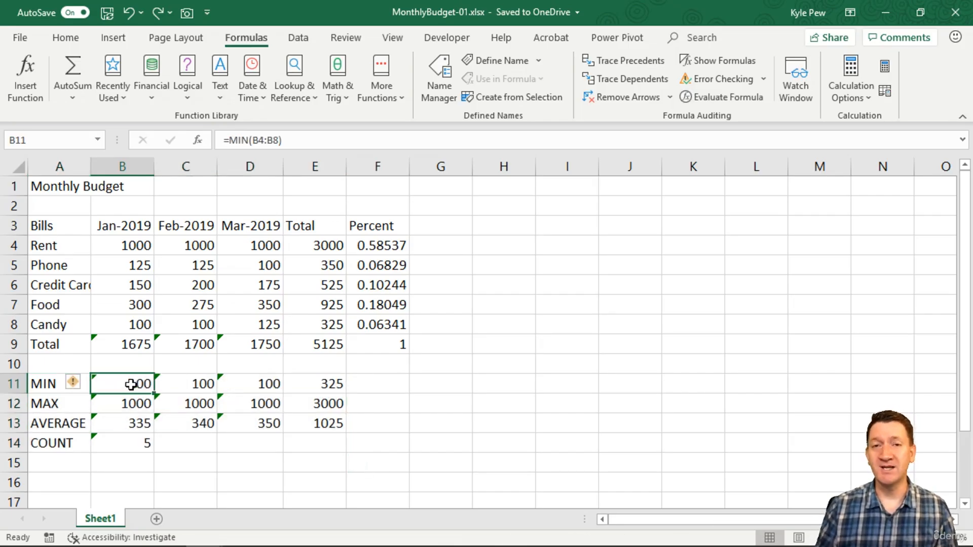
key("ctrl+2")
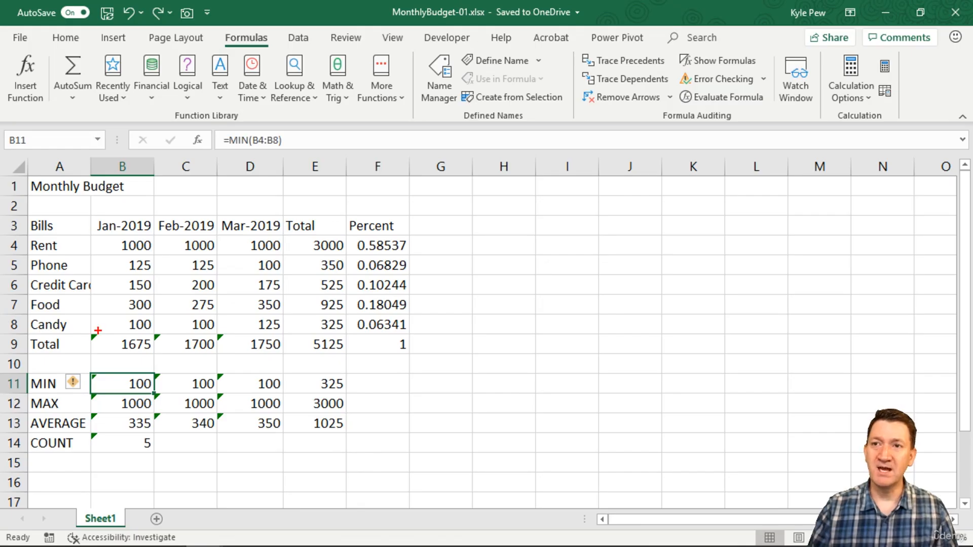
left_click_drag(97, 331, 97, 296)
left_click_drag(158, 328, 163, 301)
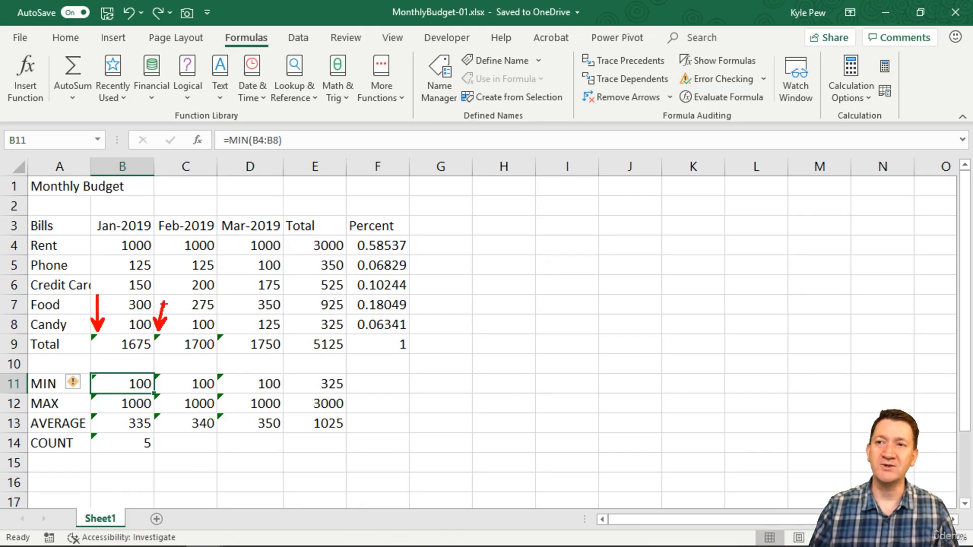
left_click_drag(221, 333, 258, 287)
mouse_move(81, 365)
left_mouse_down()
mouse_move(160, 414)
mouse_move(288, 466)
left_mouse_up()
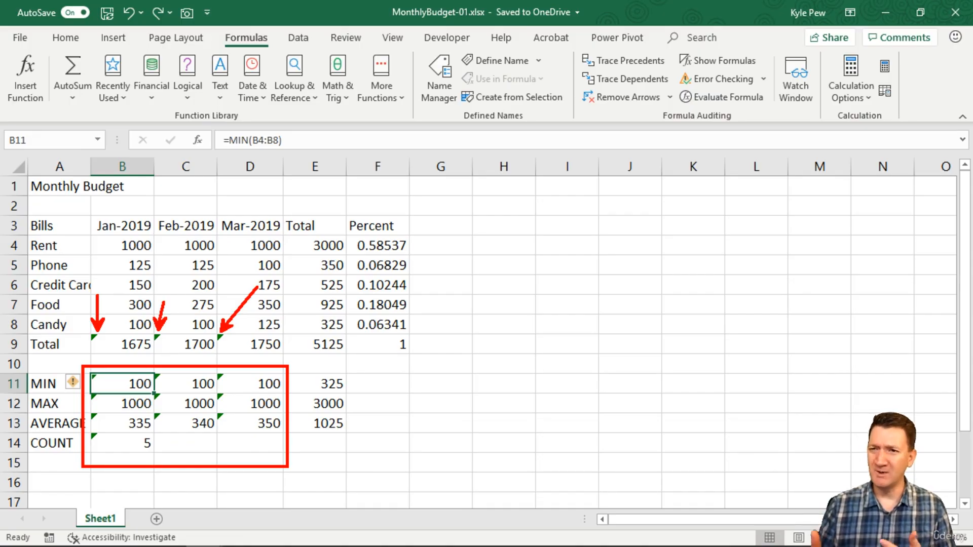
key("Escape")
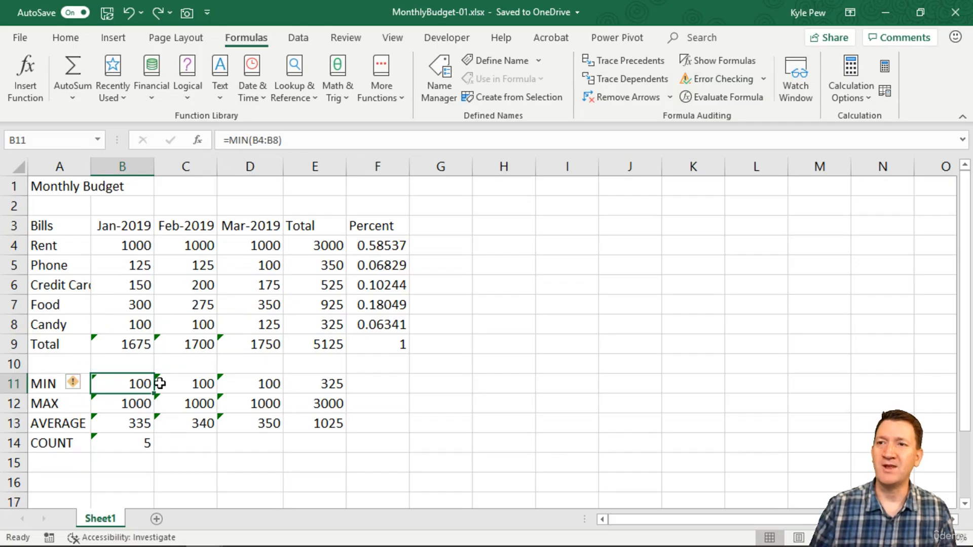
Inspect the error-checking choices for the Jan-2019 total in B9 and dismiss them without applying any.
left_click(117, 343)
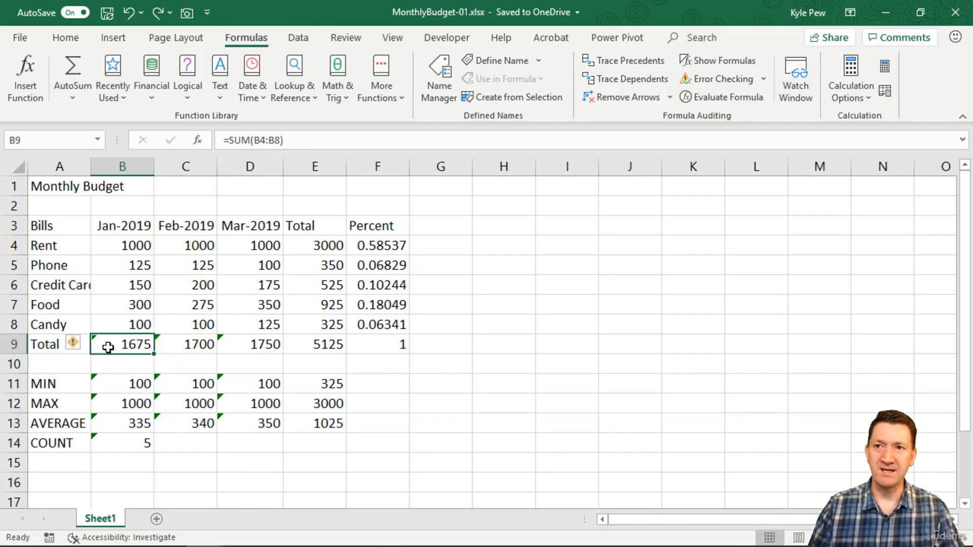
left_click_drag(78, 330, 130, 288)
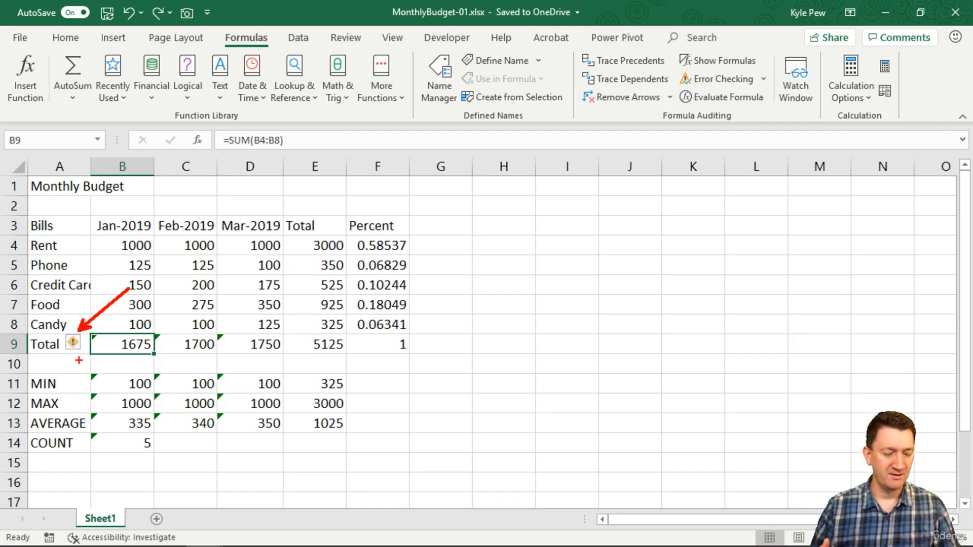
key("Escape")
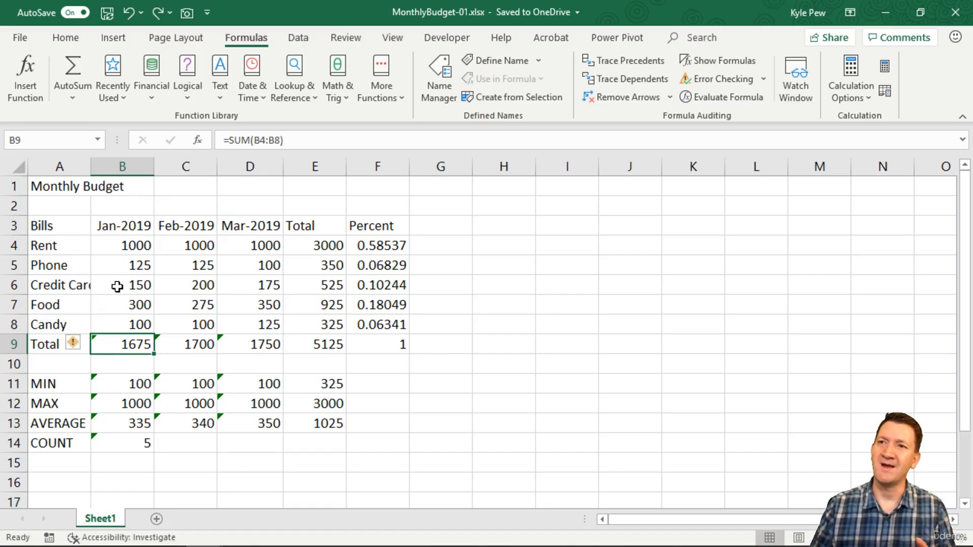
left_click(78, 345)
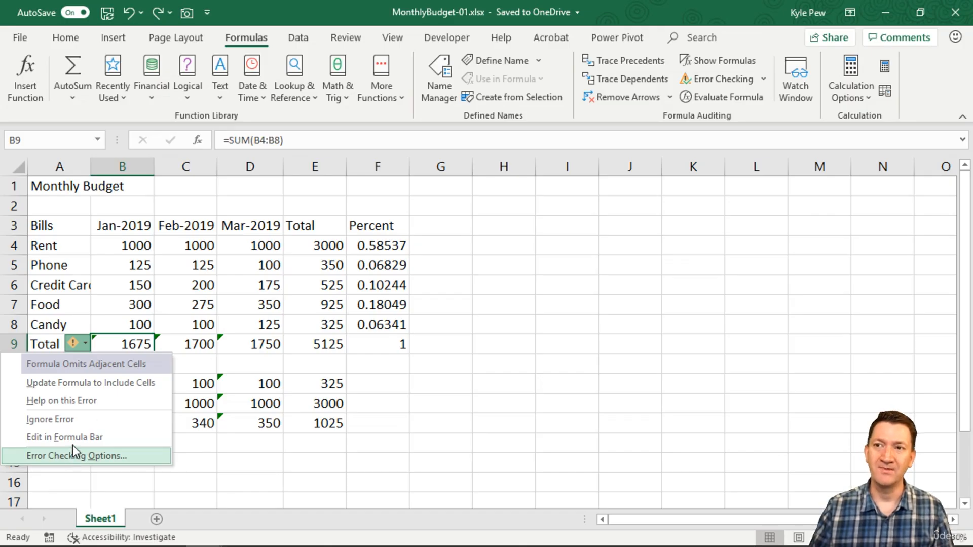
left_click(125, 324)
left_click(118, 349)
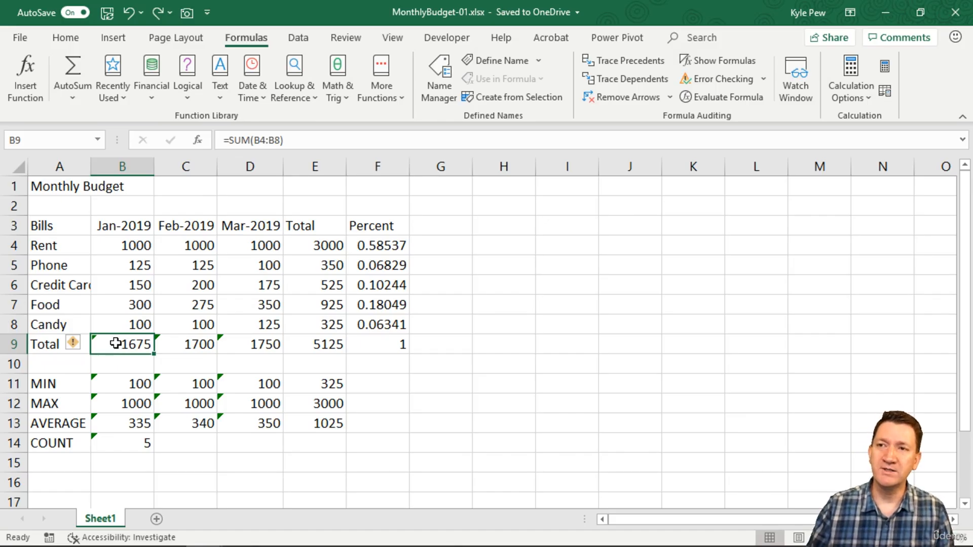
Try updating the Jan-2019 total formula in B9 to include the adjacent cells, inspect its summed range, and undo the update.
double_click(118, 345)
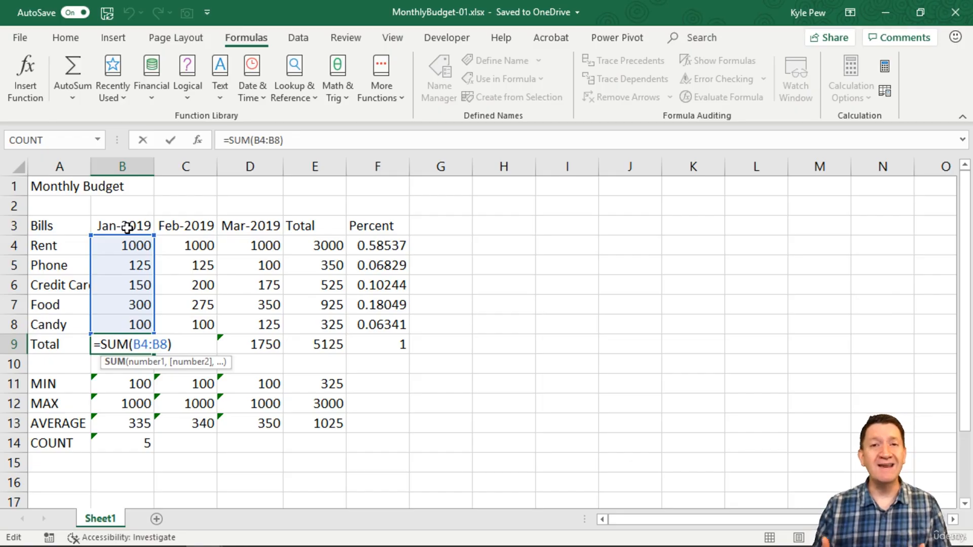
key("Escape")
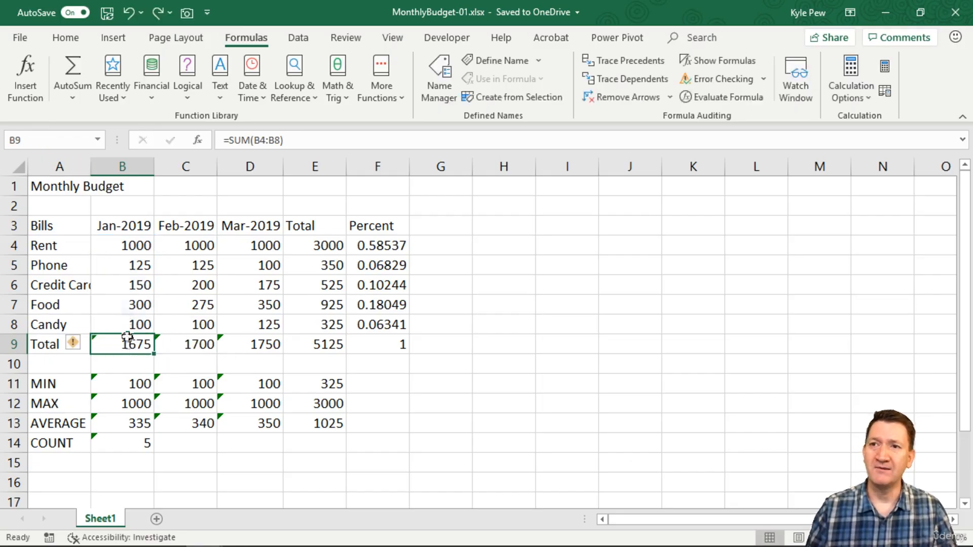
left_click(77, 345)
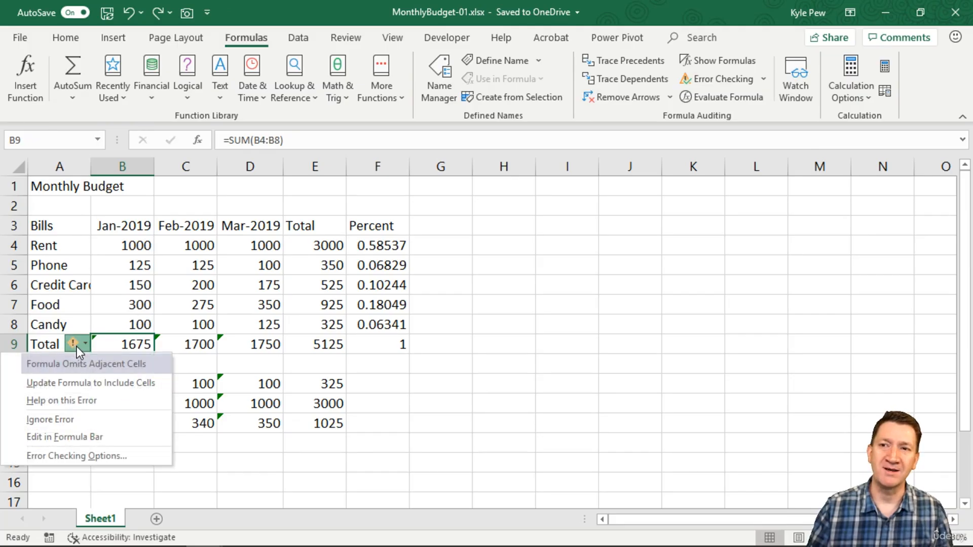
left_click(77, 383)
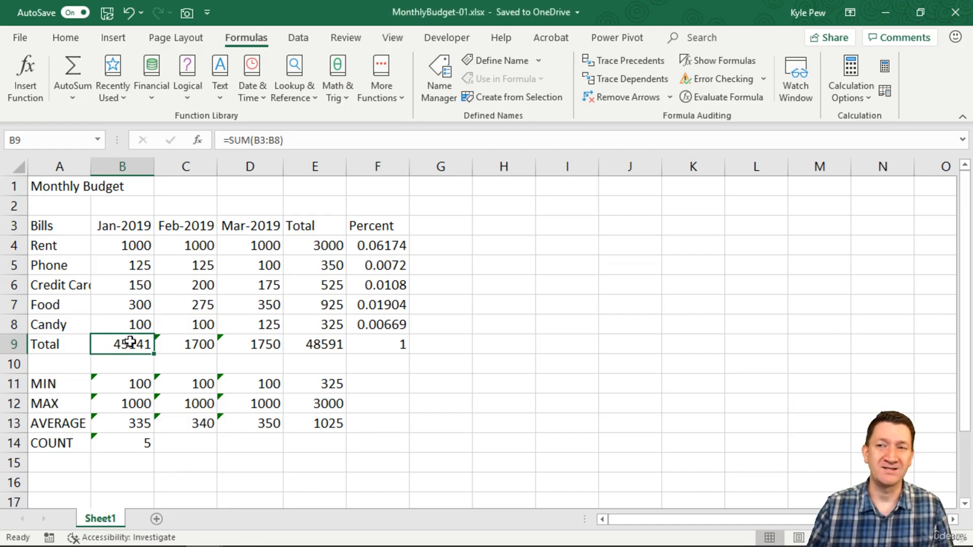
double_click(132, 343)
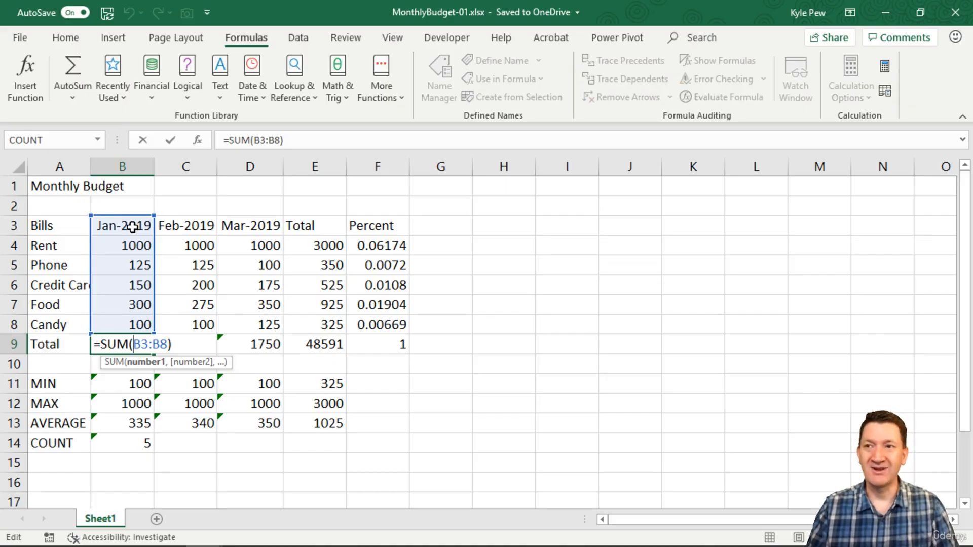
key("Escape")
key("ctrl+z")
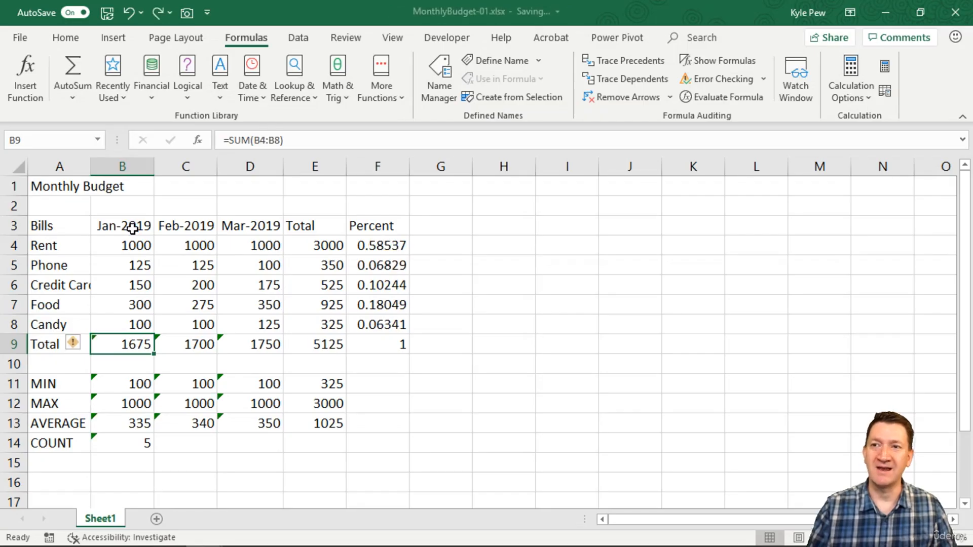
Ignore the omitted-adjacent-cells error for the monthly totals in B9:D9.
left_click(75, 344)
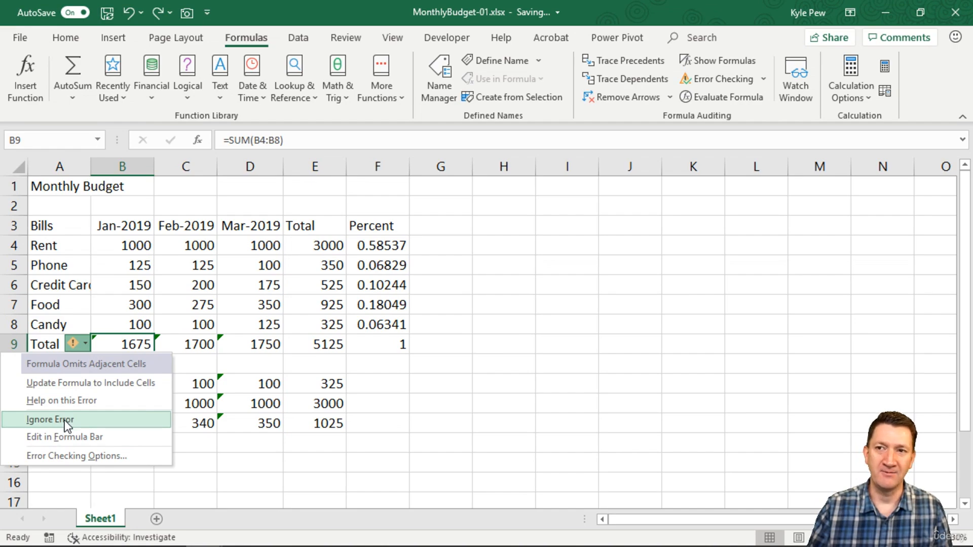
left_click(234, 343)
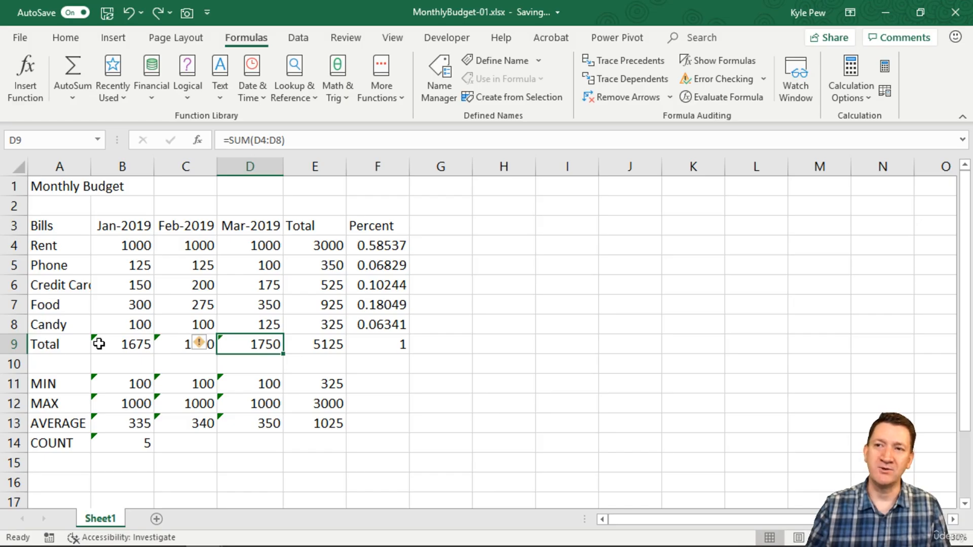
left_click(124, 344)
left_click_drag(125, 344, 232, 343)
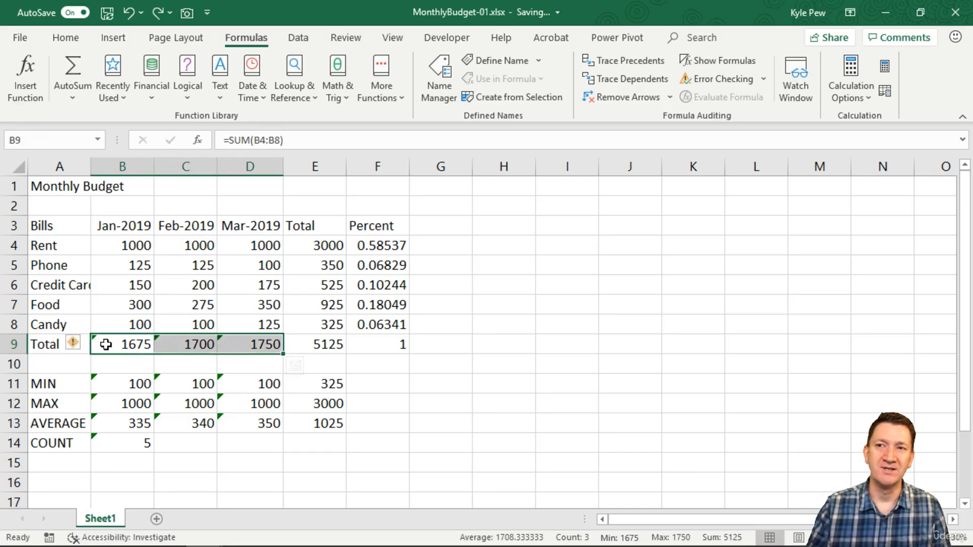
left_click(74, 345)
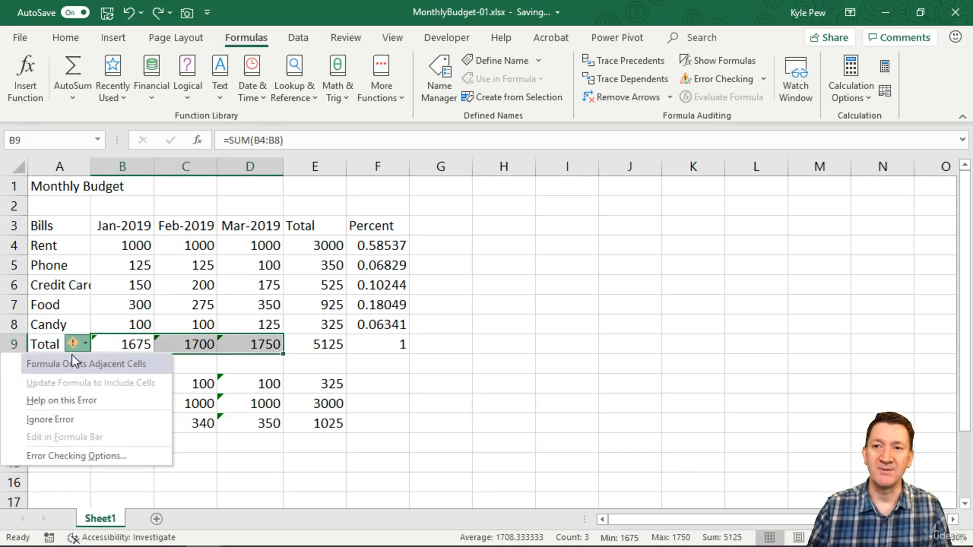
left_click(62, 422)
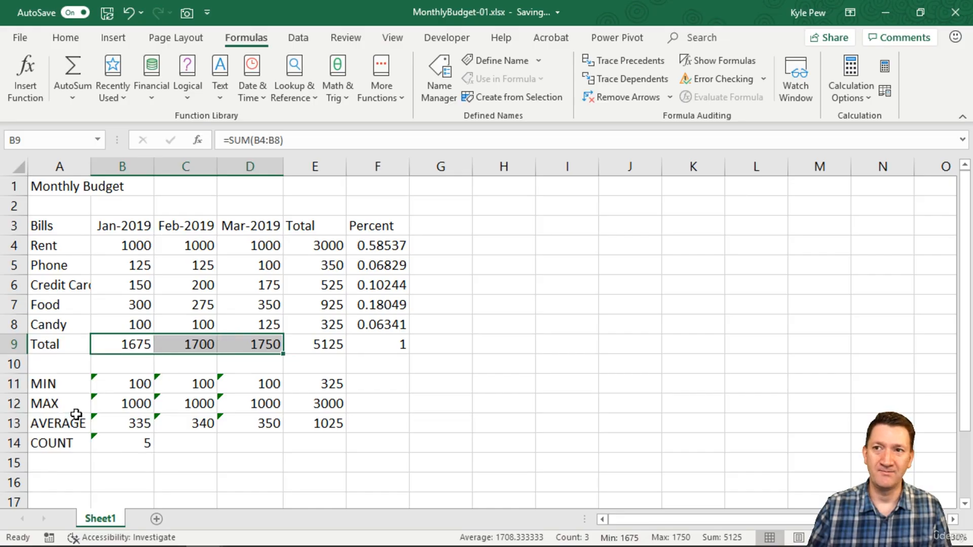
left_click(310, 321)
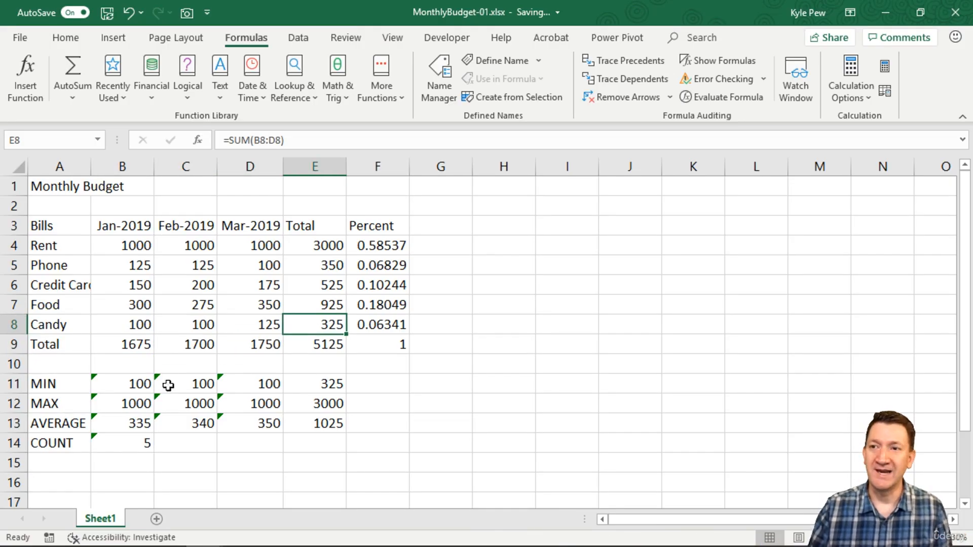
Ignore the omitted-adjacent-cells error for the MIN, MAX, AVERAGE and COUNT formulas in B11:D14.
left_click(122, 385)
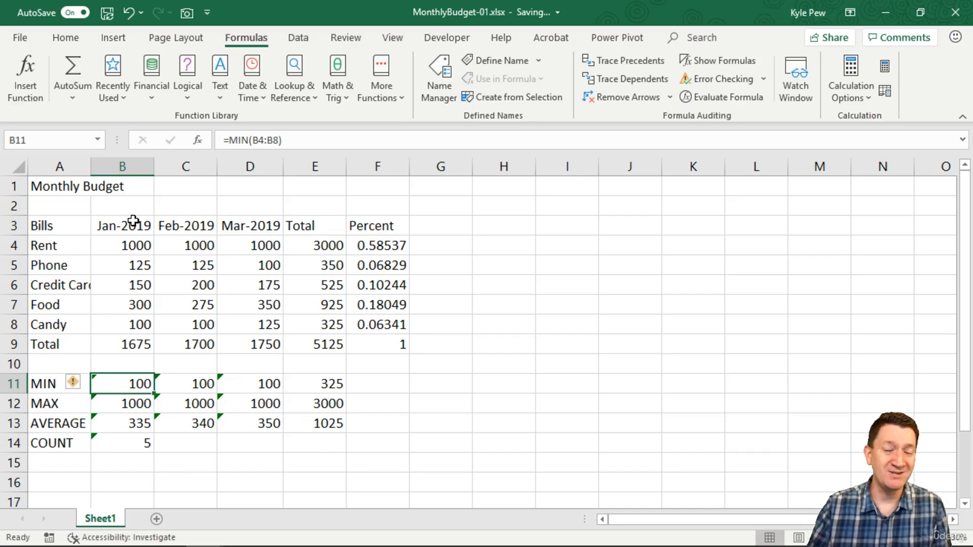
left_click_drag(157, 393, 241, 453)
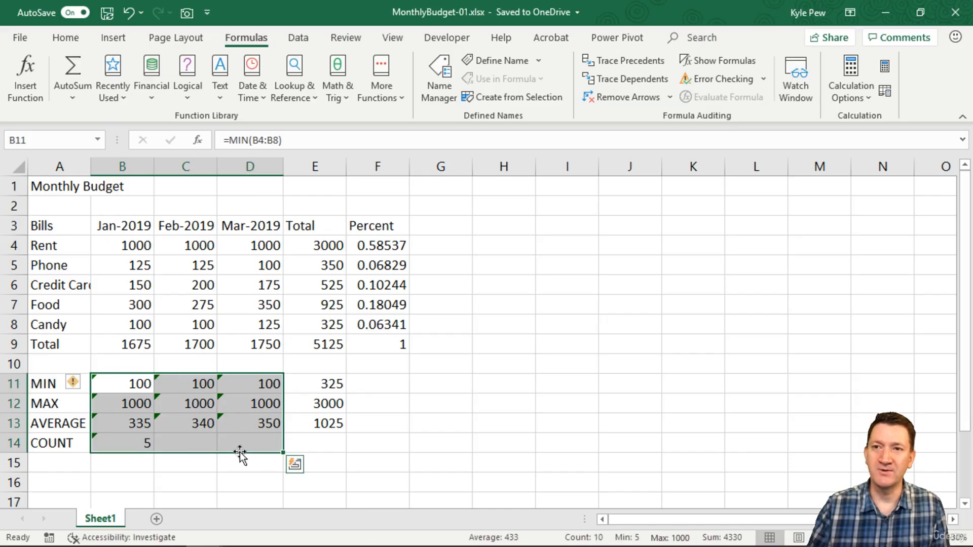
left_click(86, 385)
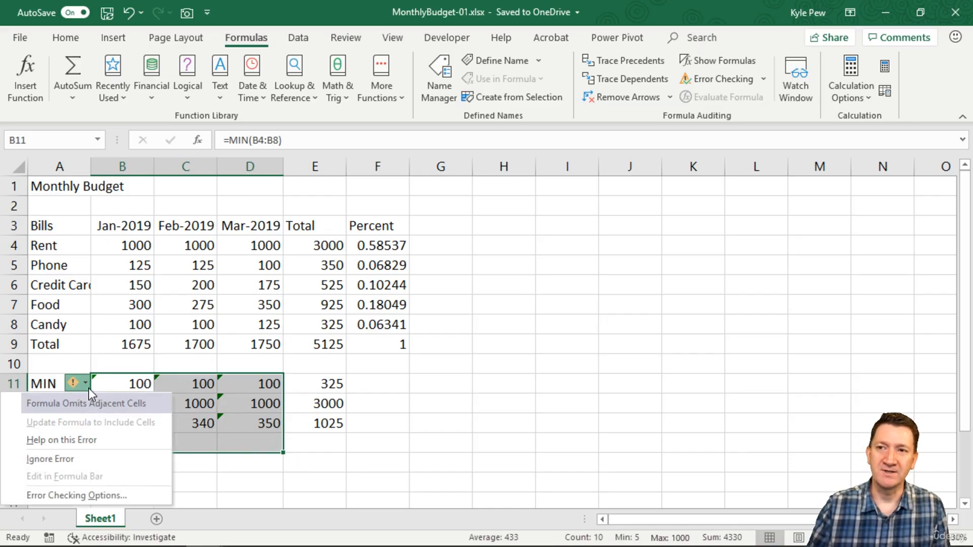
left_click(86, 467)
left_click(137, 381)
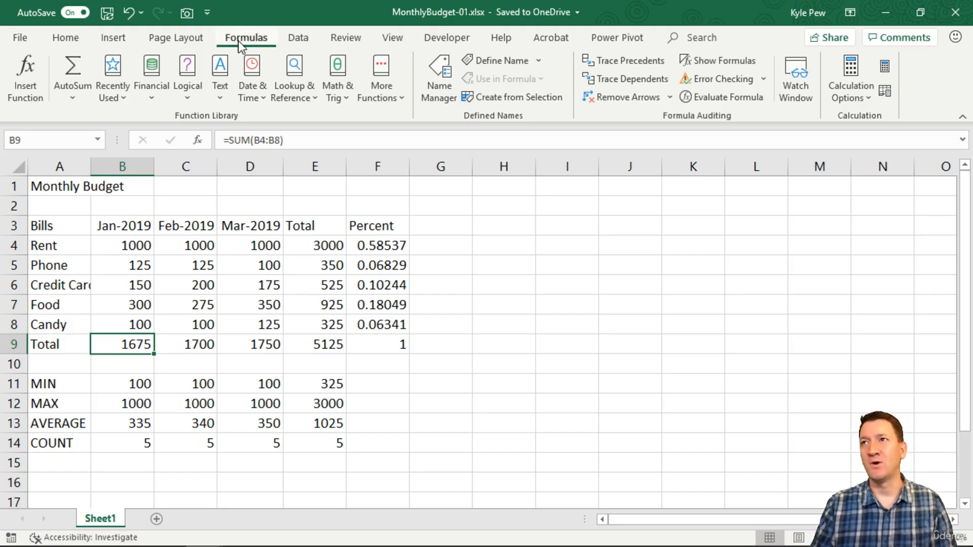
Browse the Math & Trig functions in the function library and close the list without inserting one.
left_click(333, 90)
scroll(370, 258, "down", 15)
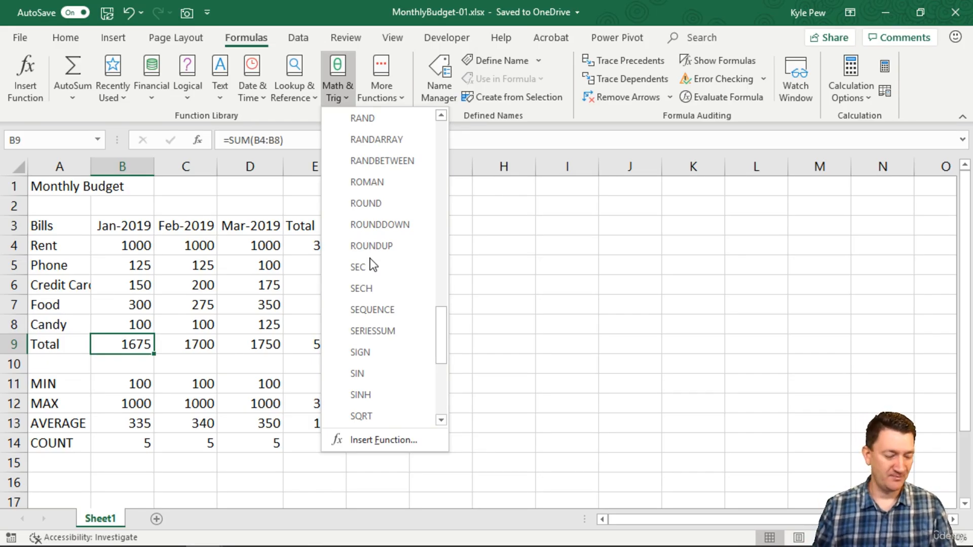
key("Escape")
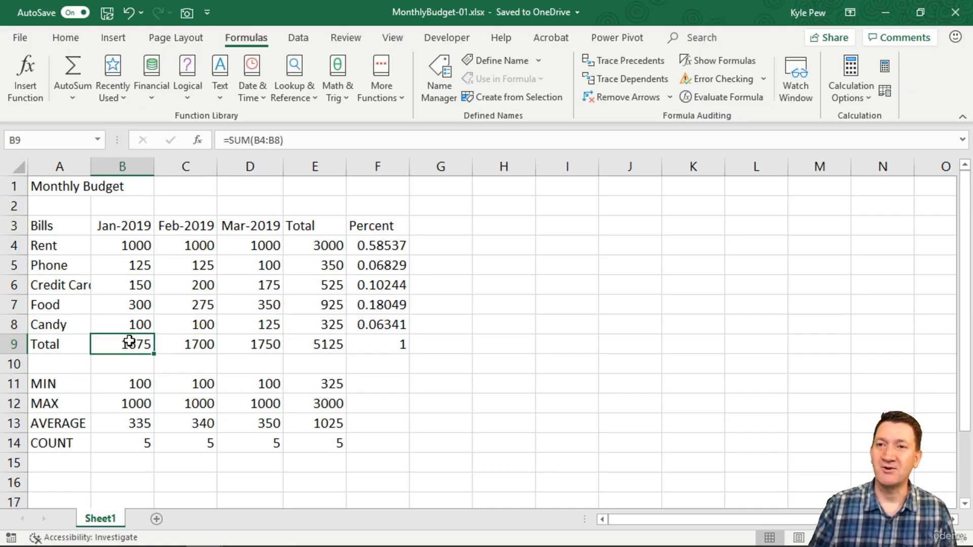
Select the Total row cells B9:E9 together with the per-bill totals in E4:E8.
left_click_drag(118, 345, 302, 345)
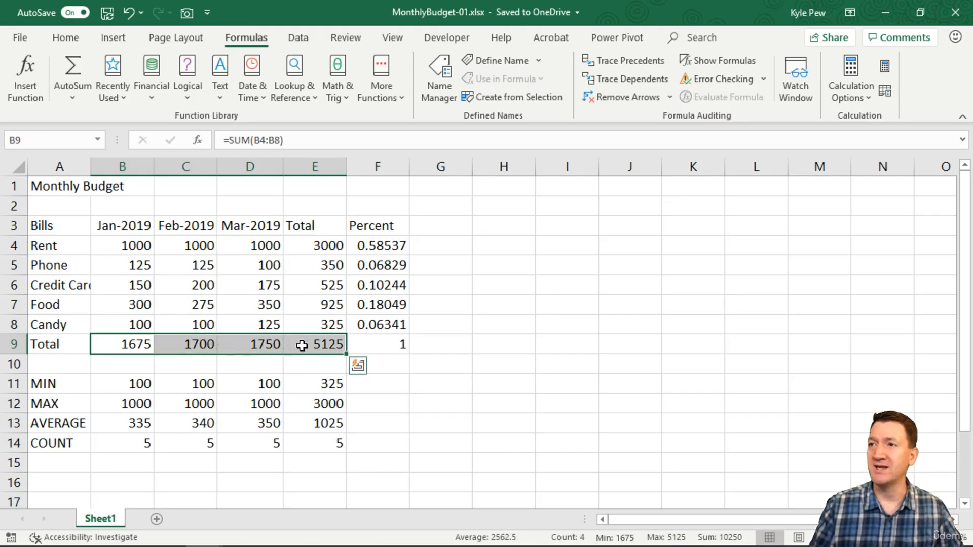
left_click(317, 245, "ctrl")
left_click_drag(317, 244, 315, 320)
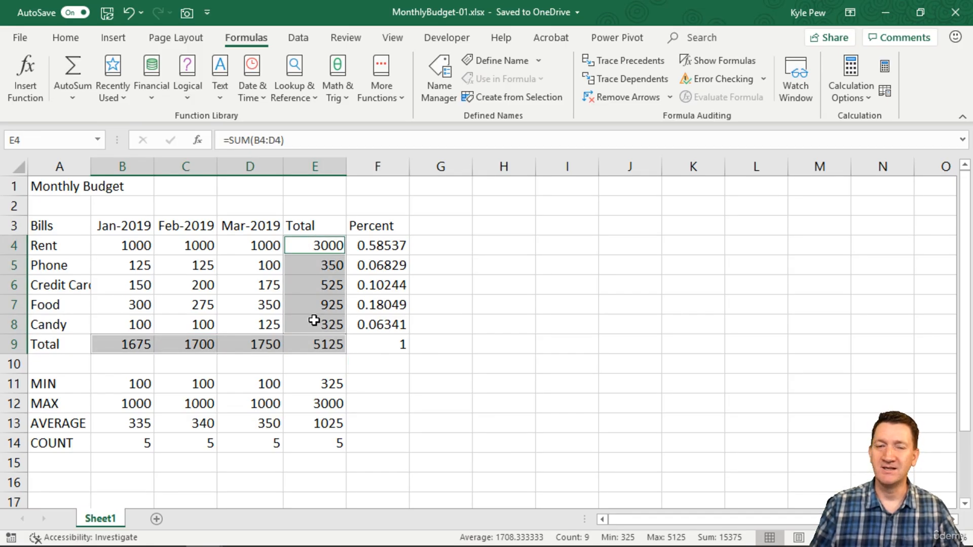
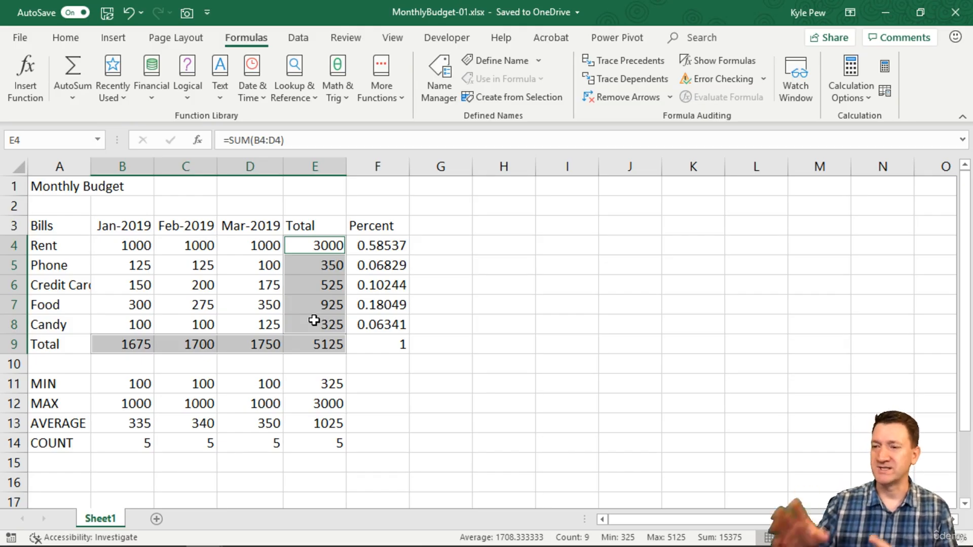
Clear the selected total cells and rebuild the Total row B9:E9 with AutoSum, each cell summing rows 4 to 8 of its column.
key("Delete")
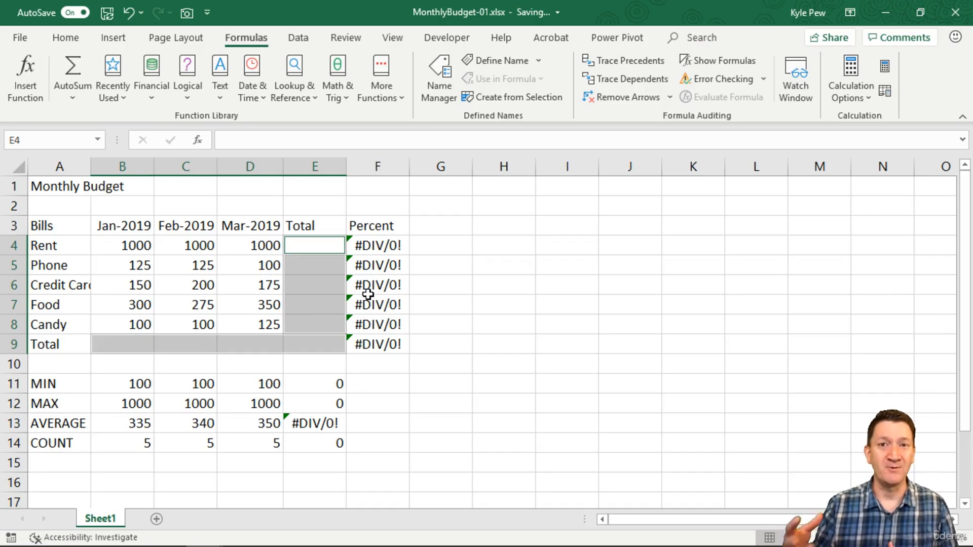
left_click(105, 342)
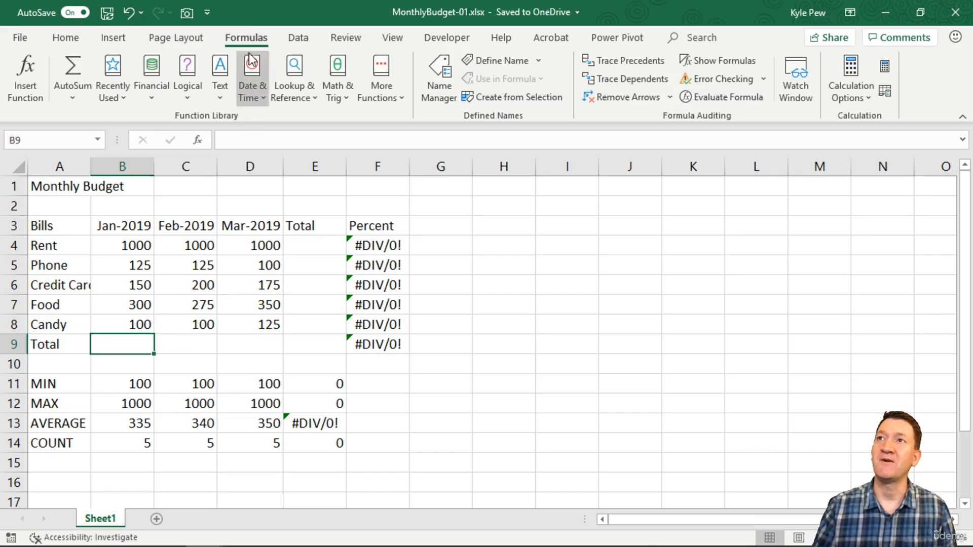
left_click(74, 66)
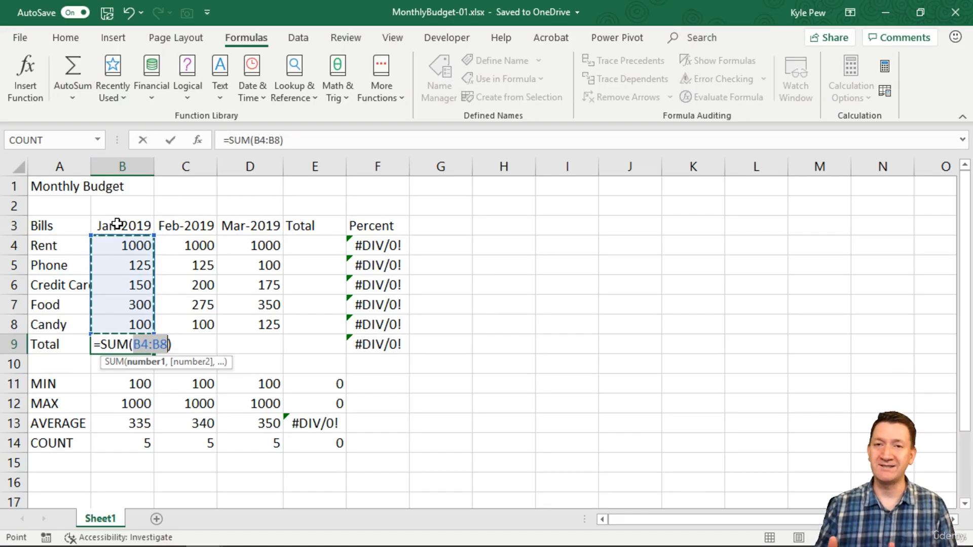
key("Return")
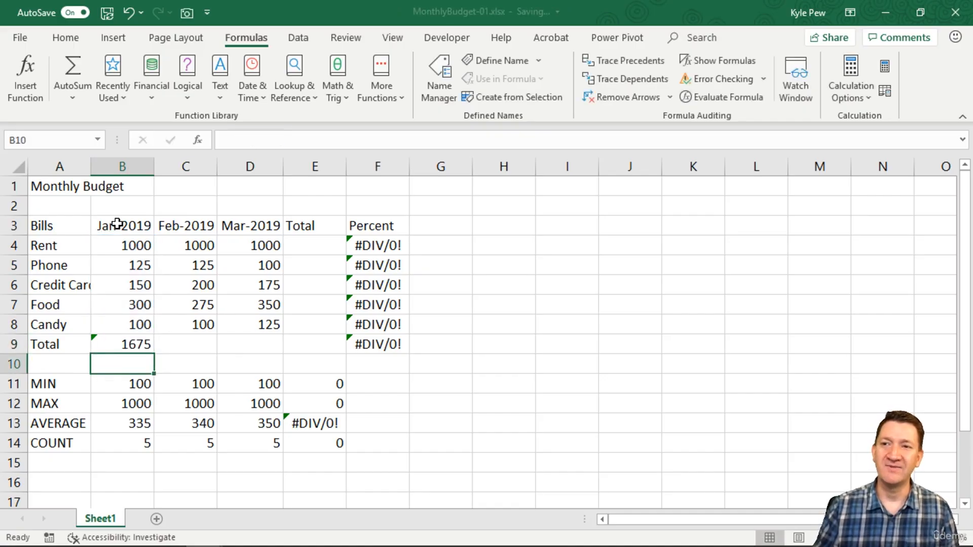
left_click_drag(178, 341, 301, 341)
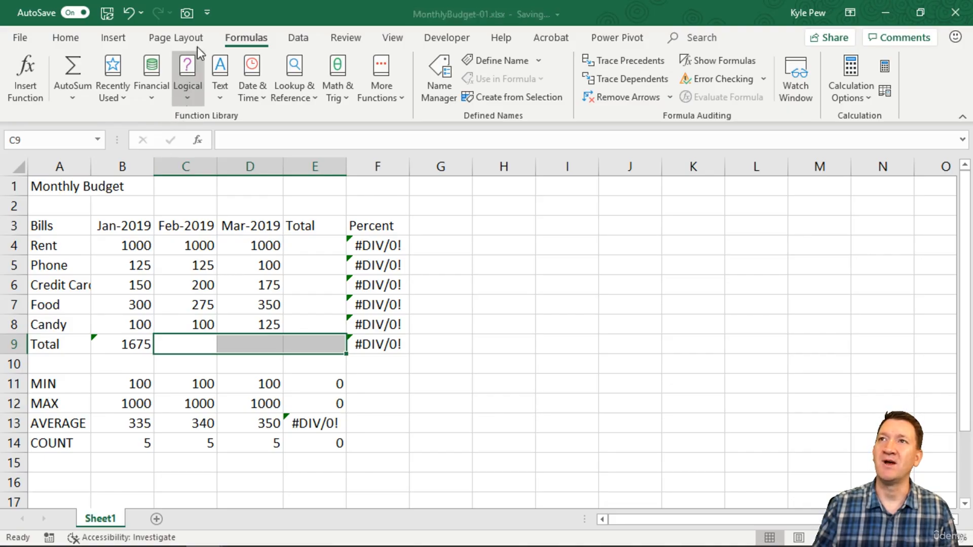
left_click(80, 69)
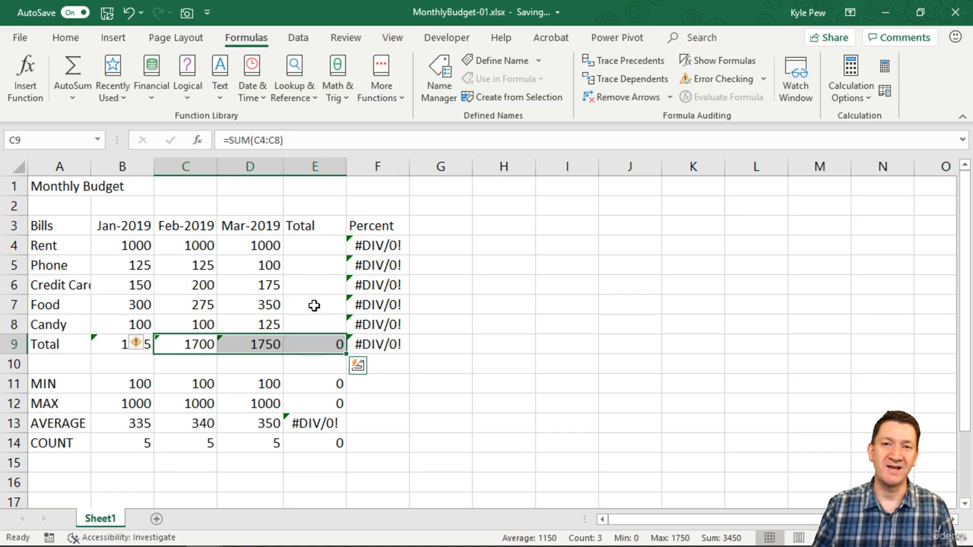
Check the cell ranges used by the SUM formulas in C9, D9 and E9, leaving each formula as it is.
left_click(184, 344)
double_click(196, 344)
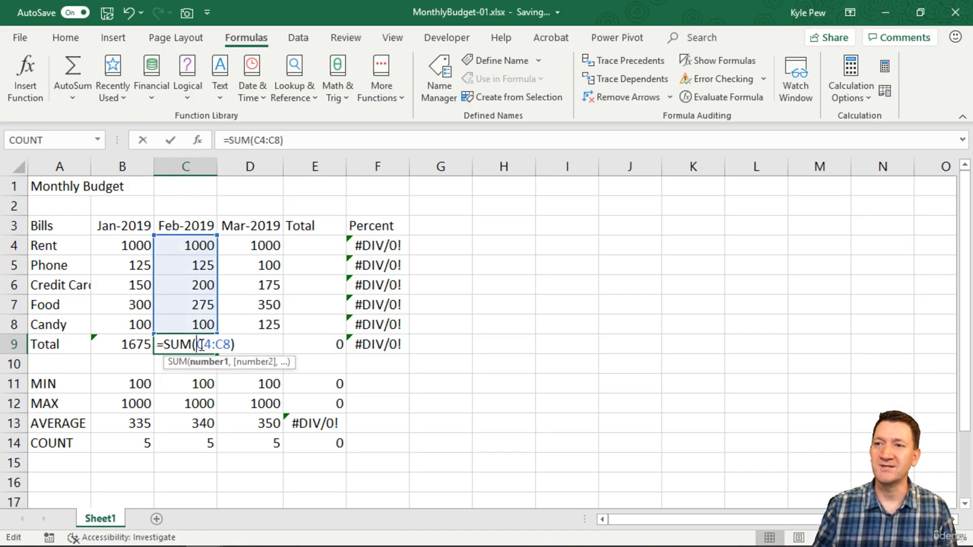
key("Return")
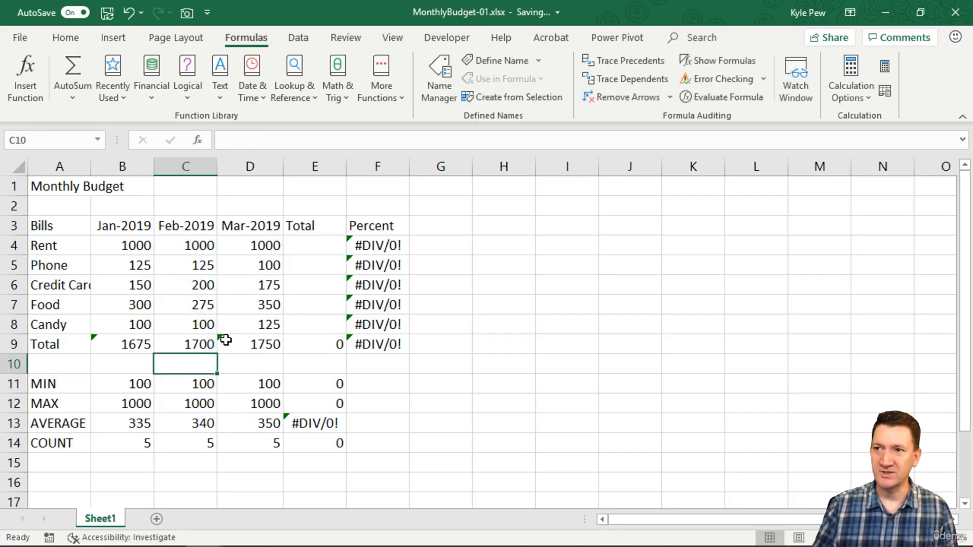
left_click(256, 344)
double_click(259, 346)
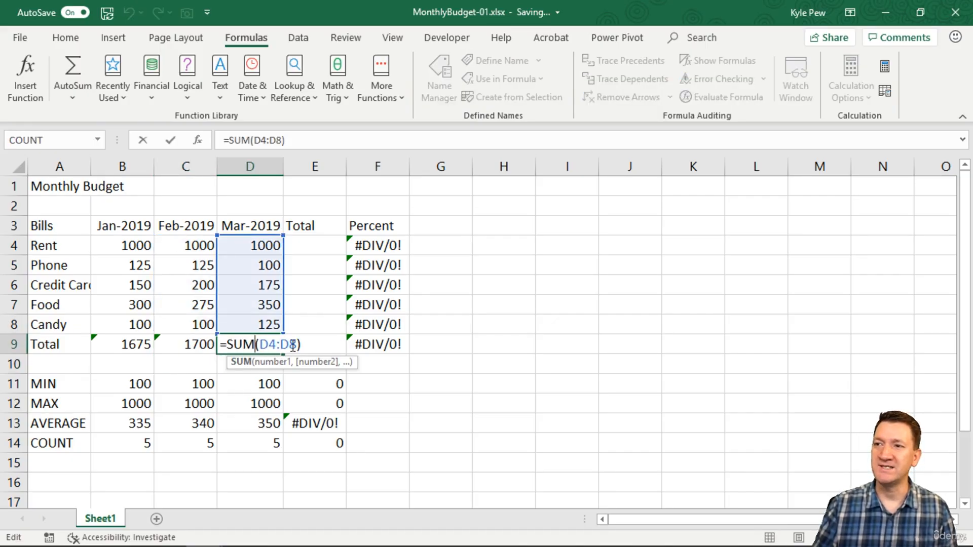
key("Return")
left_click(312, 340)
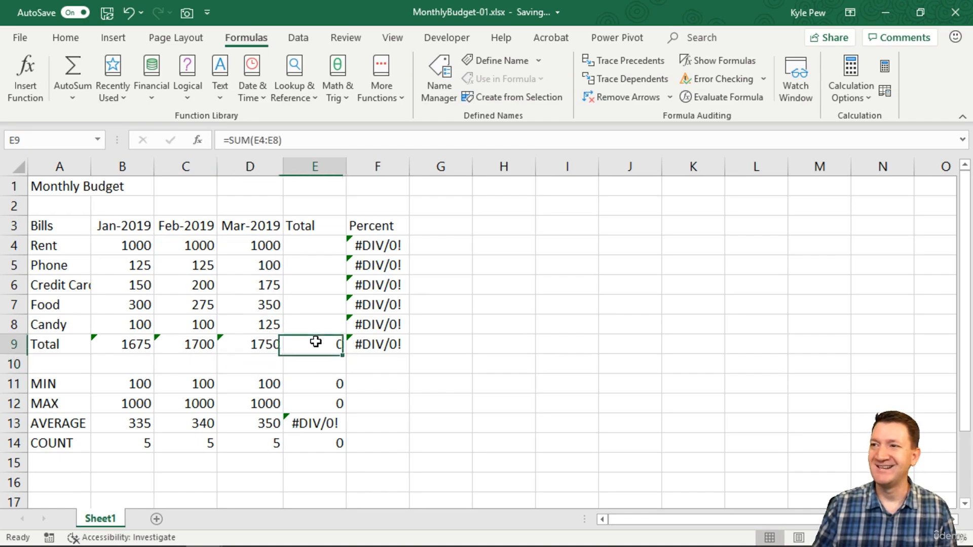
double_click(315, 340)
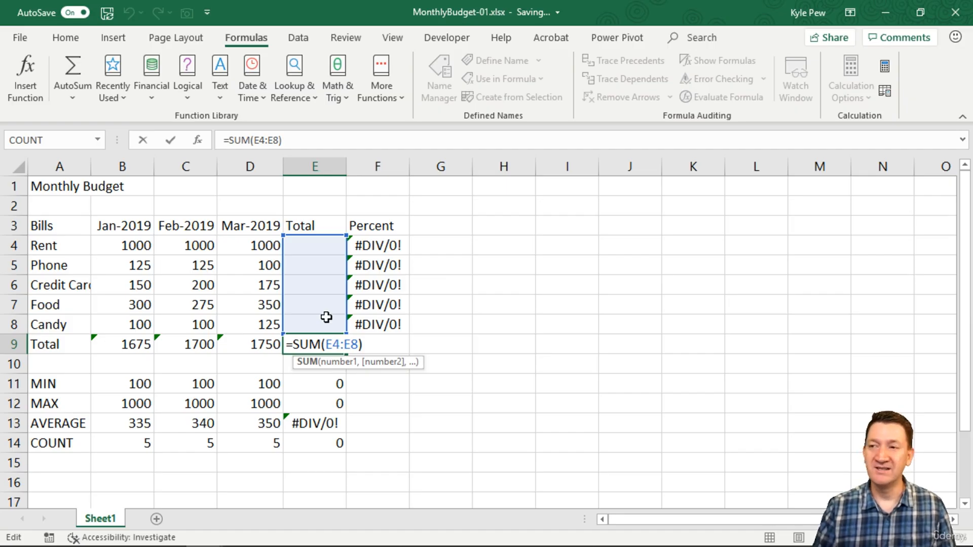
key("Return")
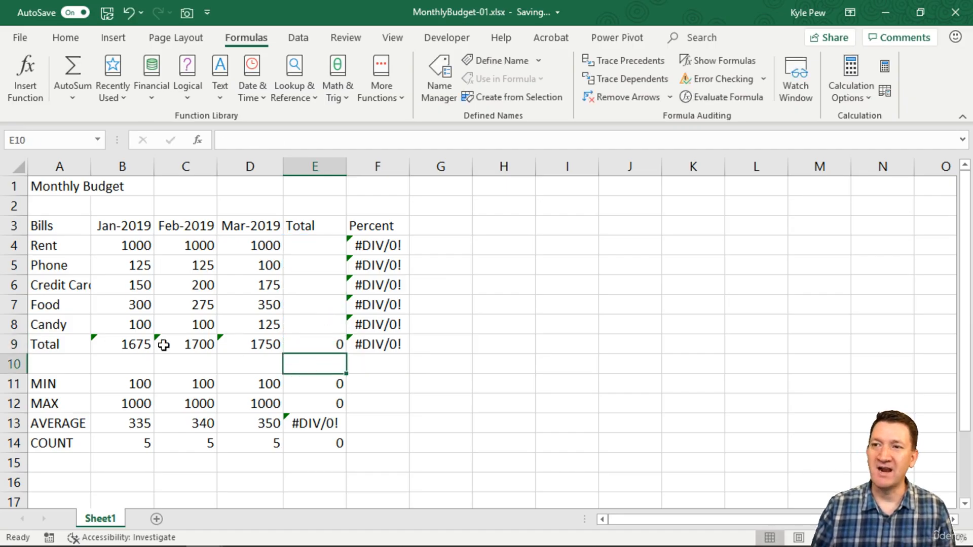
Ignore the omitted-adjacent-cells error for the rebuilt monthly totals in B9:D9.
left_click_drag(130, 343, 264, 339)
left_click(74, 344)
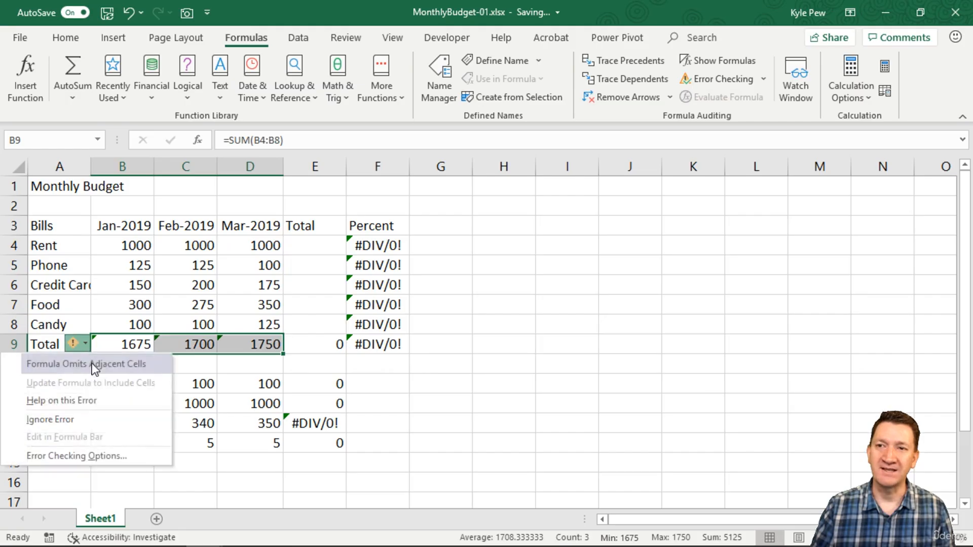
left_click(66, 420)
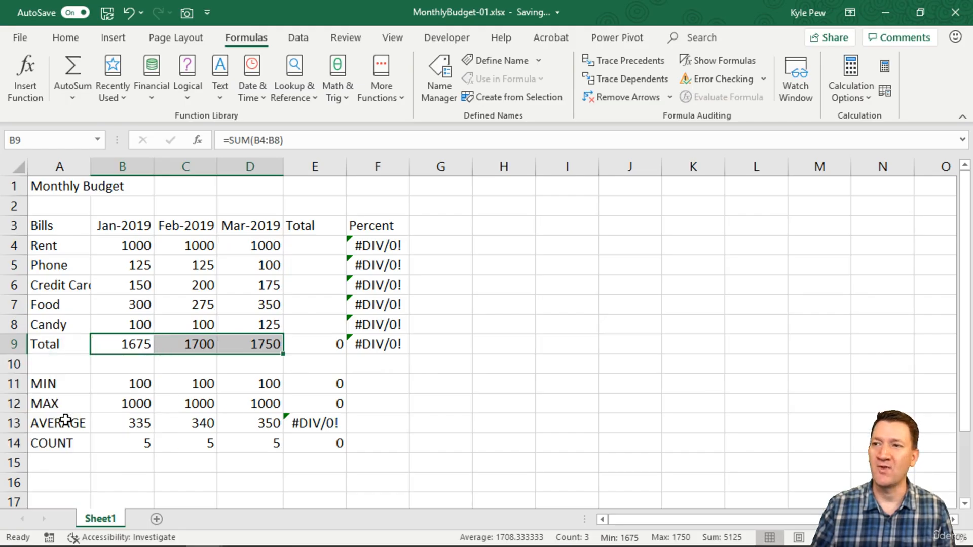
Total the Rent and Phone rows with AutoSum, using B4:D4 in E4 and B5:D5 in E5.
left_click(312, 247)
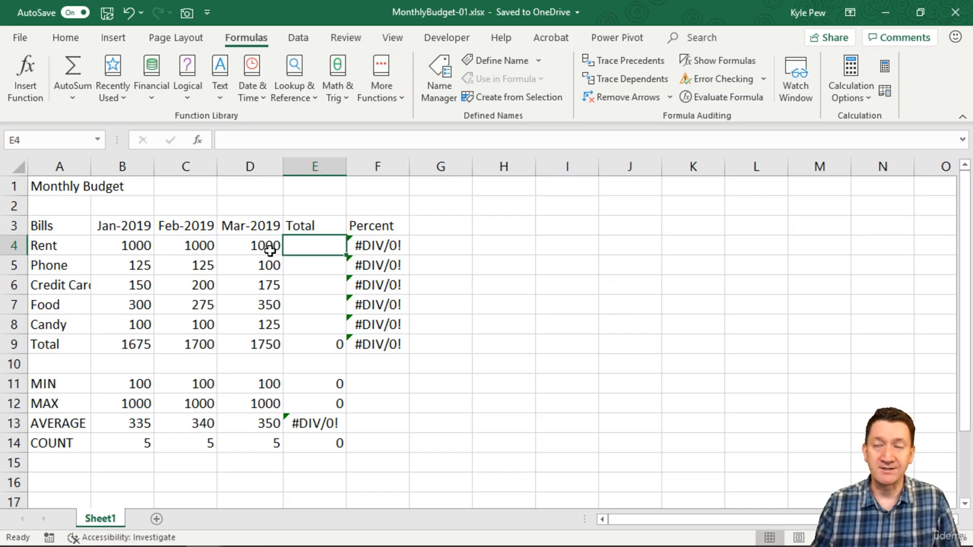
left_click(74, 71)
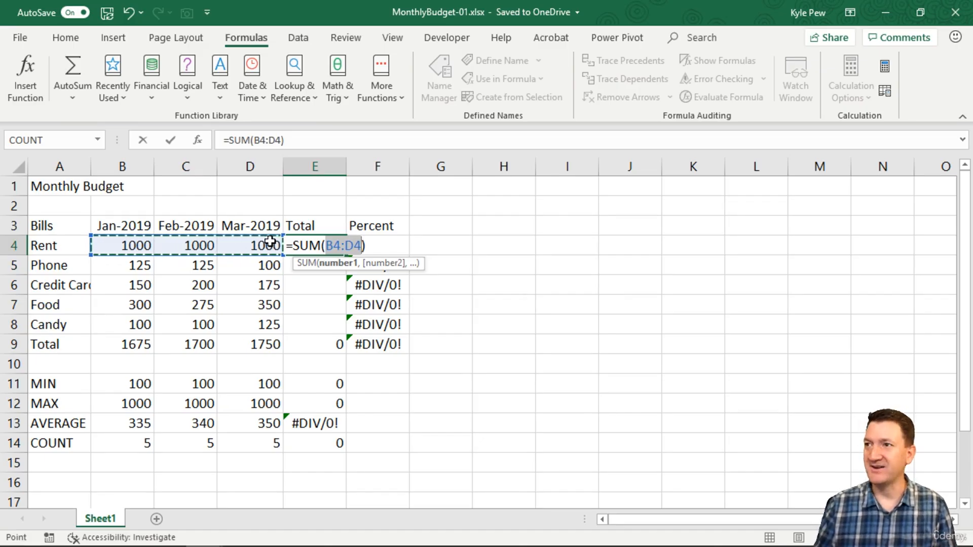
key("Return")
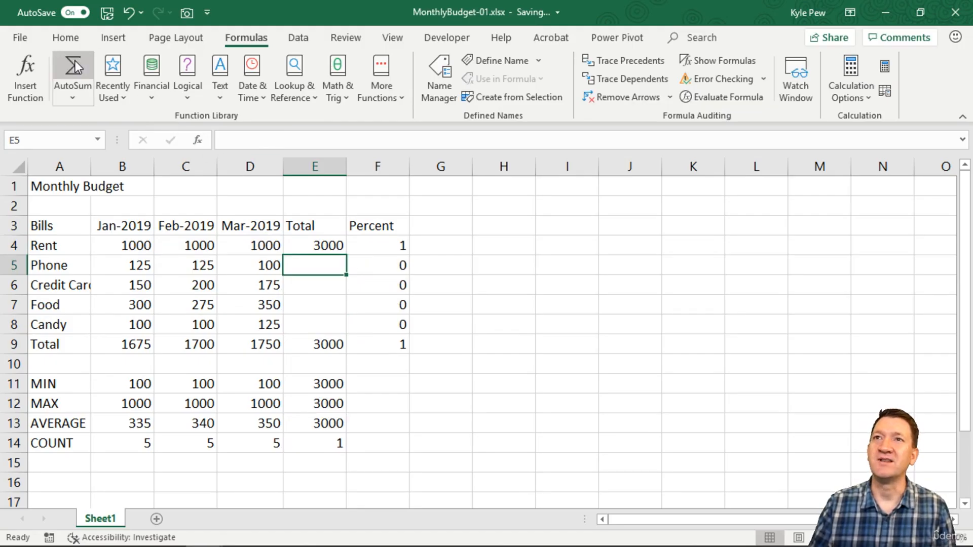
left_click(72, 65)
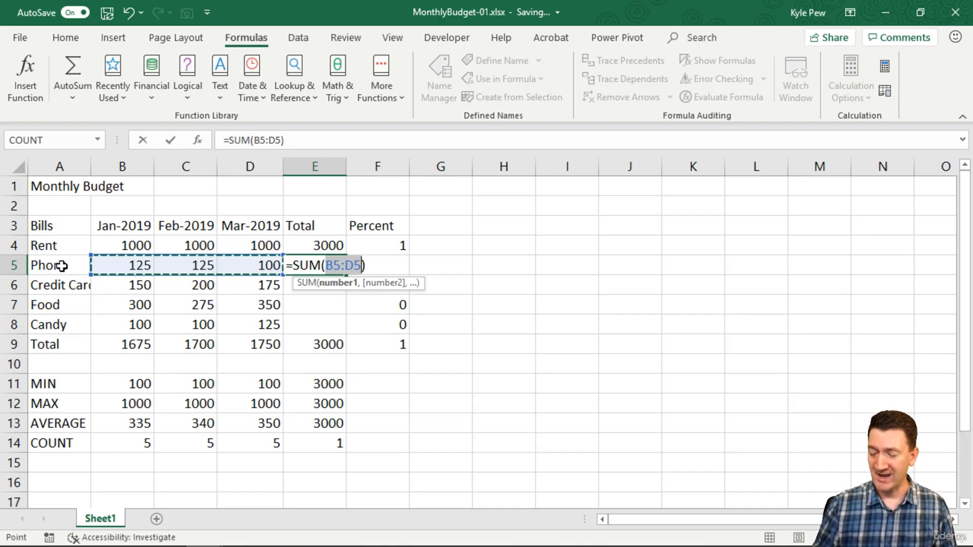
key("Return")
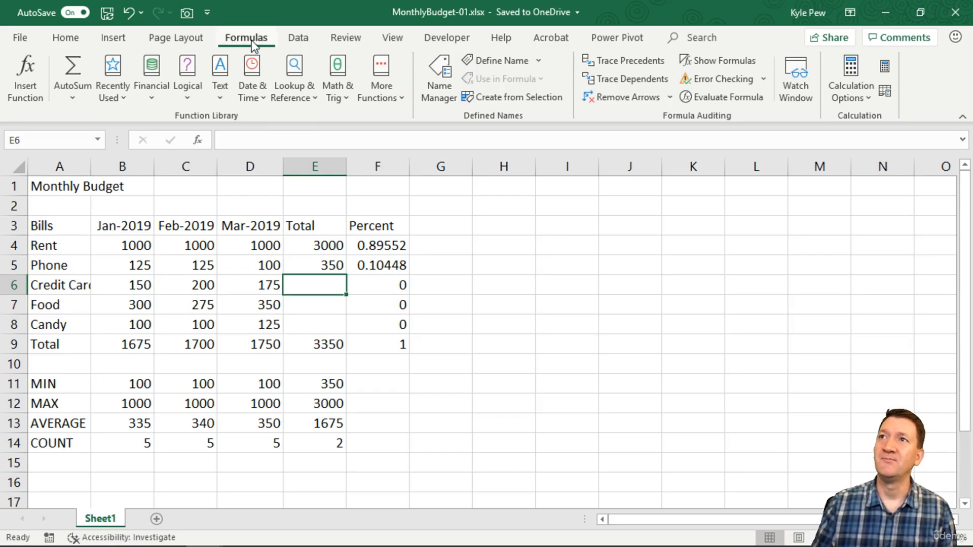
Total the Credit Card row in E6 with AutoSum, replacing the suggested range with B6:D6.
left_click(69, 66)
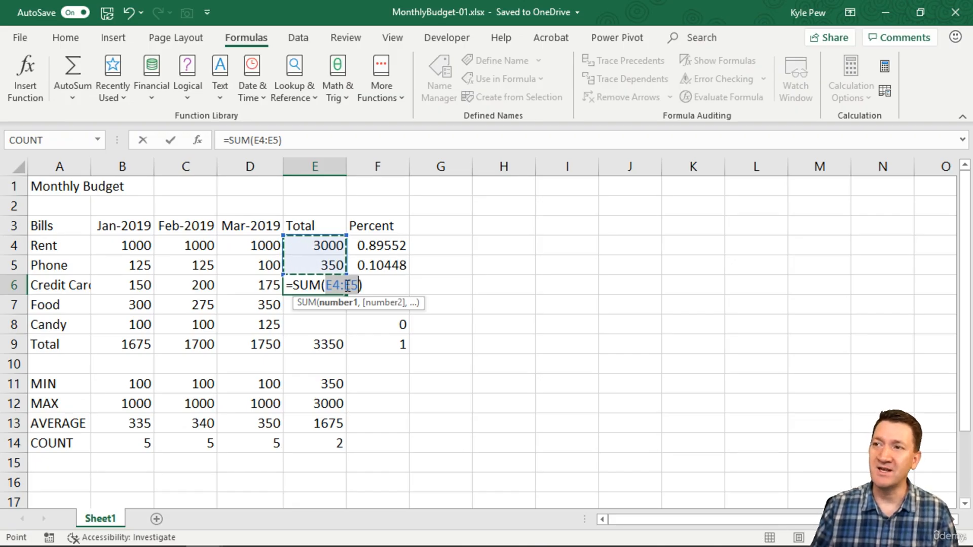
left_click_drag(117, 283, 237, 285)
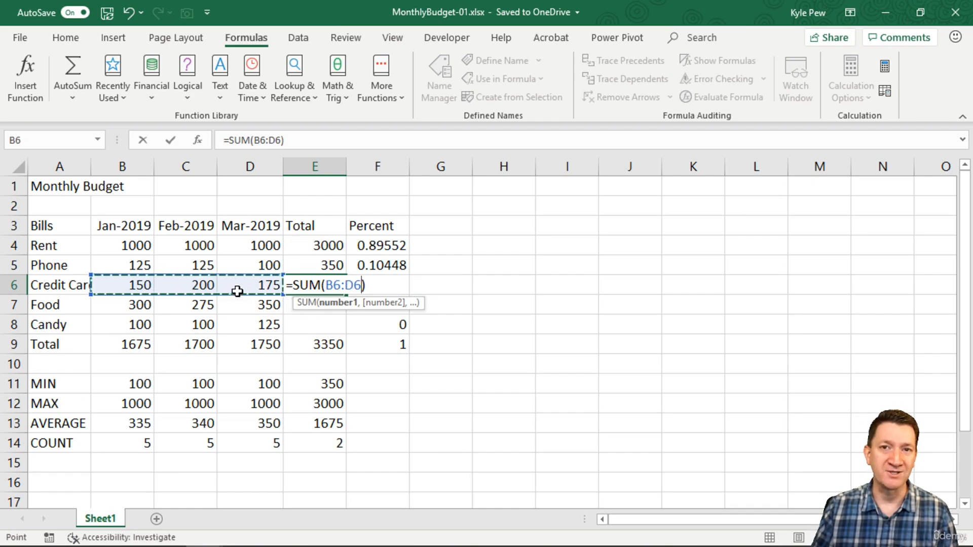
key("Return")
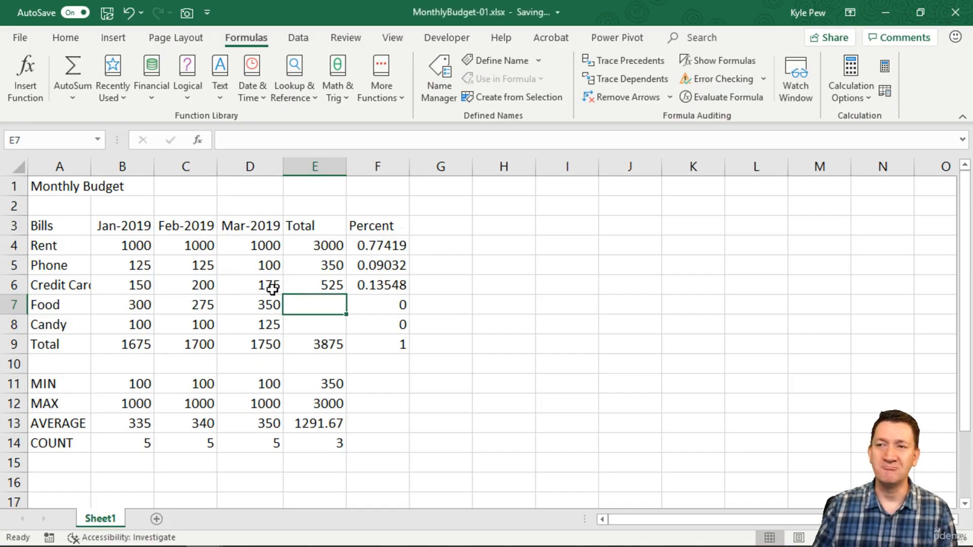
Total the Food and Candy rows with AutoSum, correcting the suggested ranges to B7:D7 in E7 and B8:D8 in E8.
left_click(72, 66)
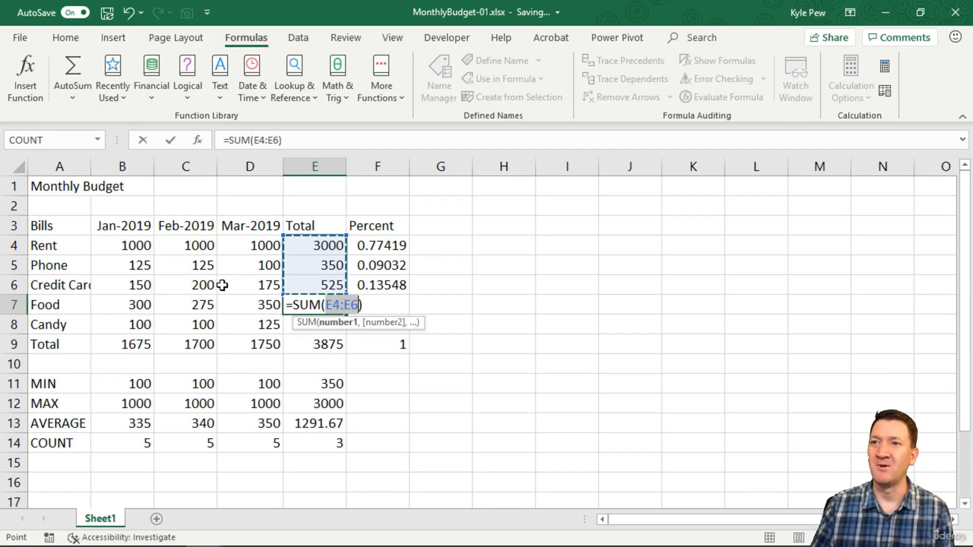
left_click_drag(135, 303, 255, 305)
key("Return")
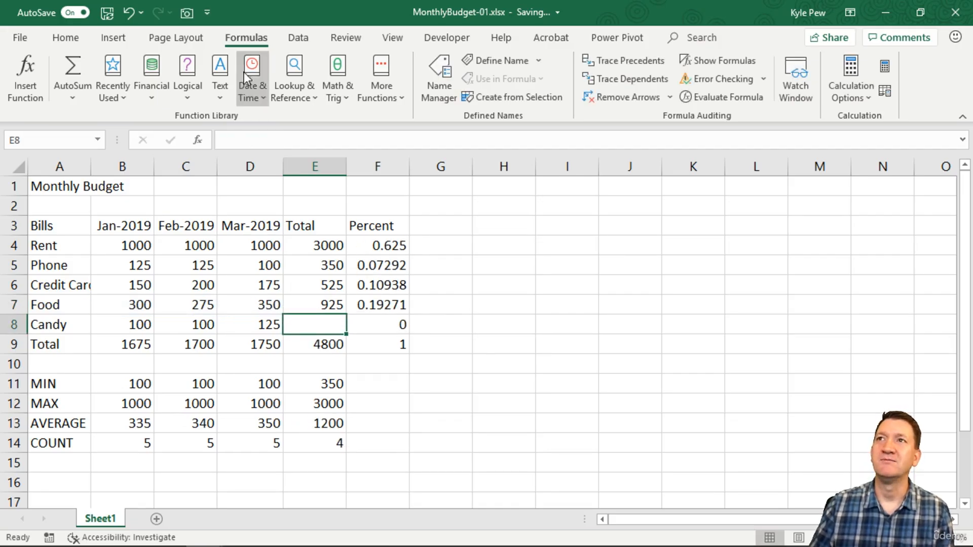
left_click(77, 73)
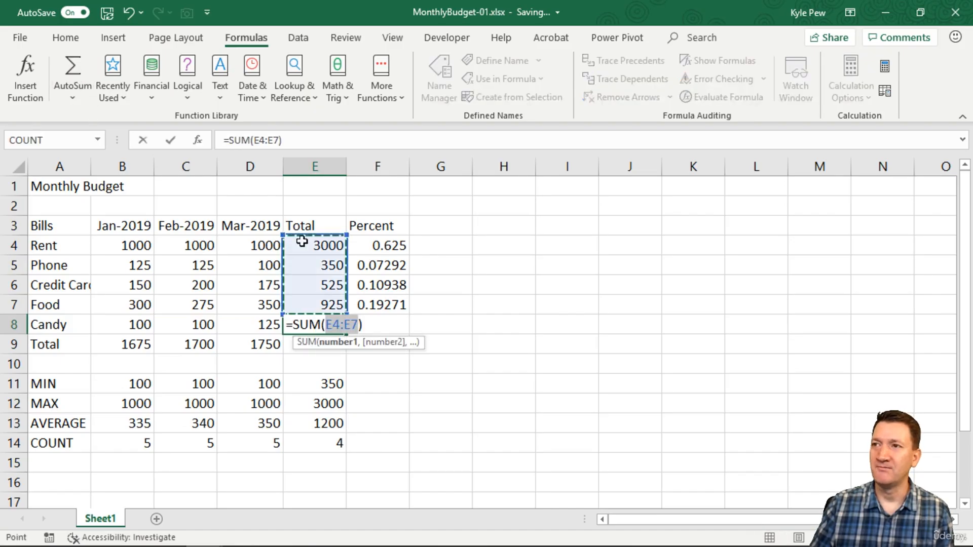
left_click_drag(124, 332, 246, 325)
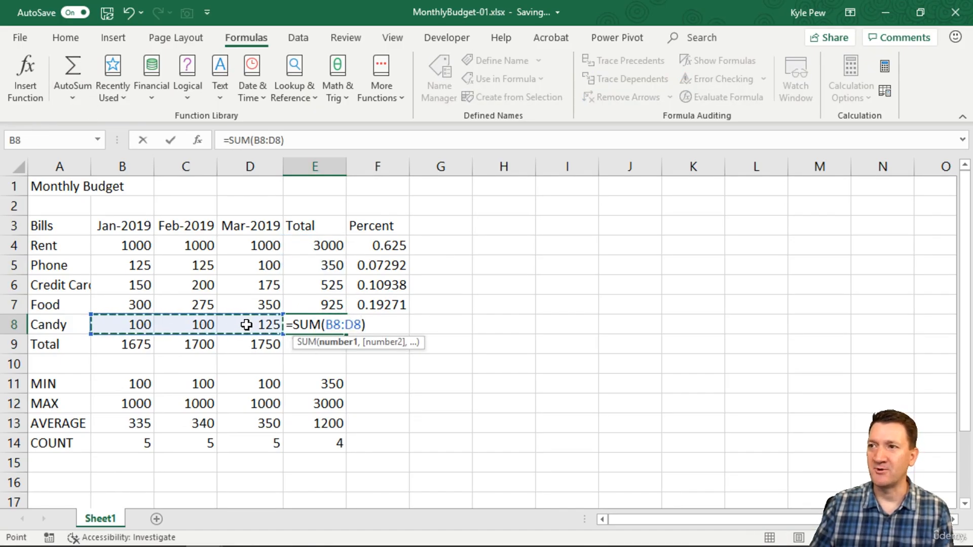
key("Return")
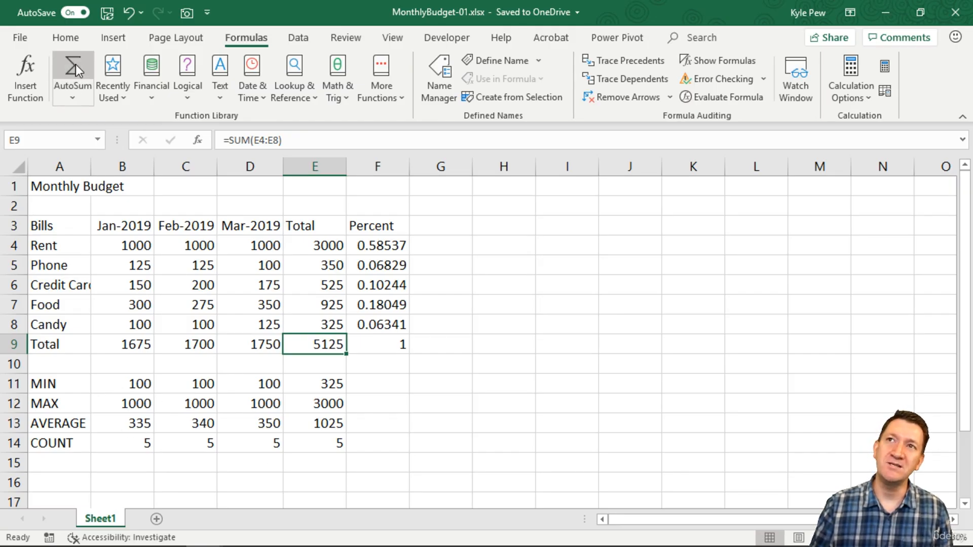
Review the other functions offered with AutoSum without inserting one, and return to the January total in B9.
left_click(72, 97)
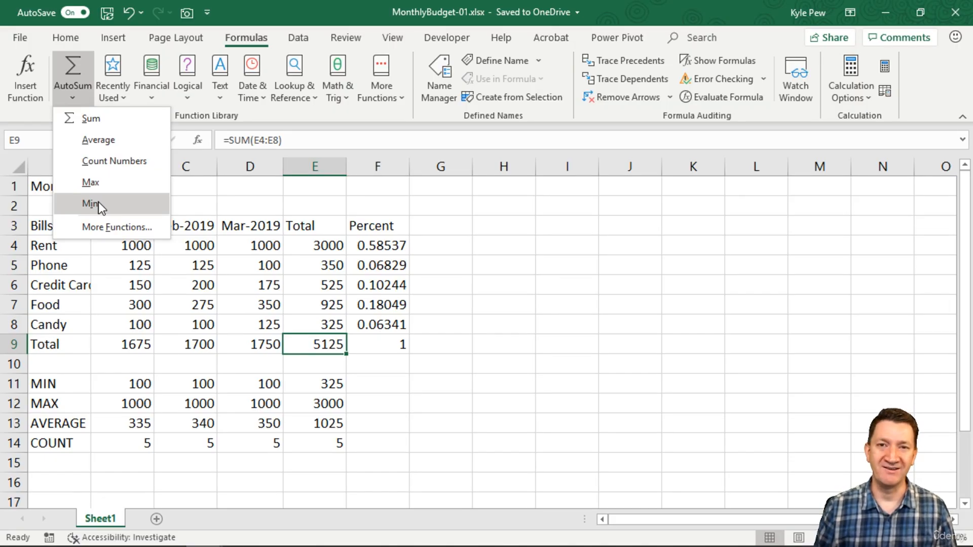
key("Escape")
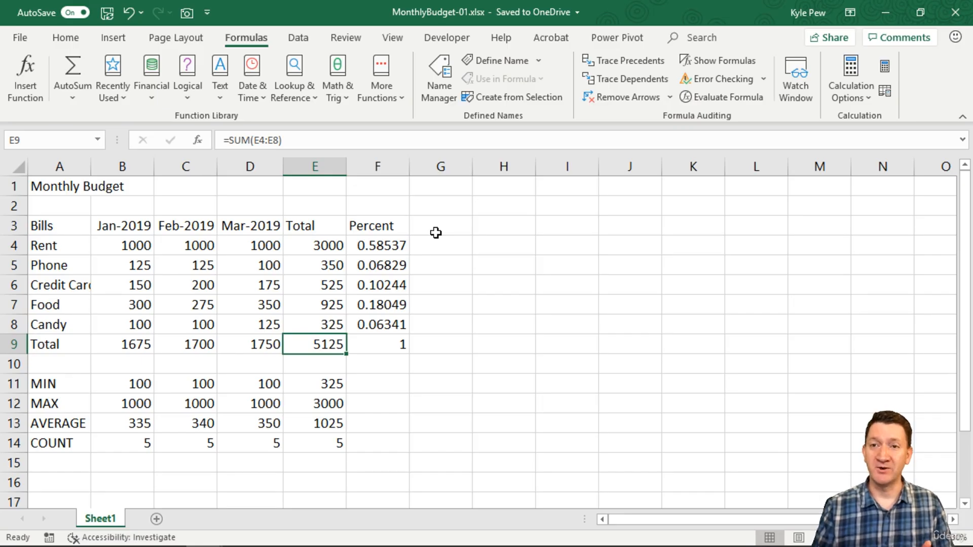
left_click(121, 339)
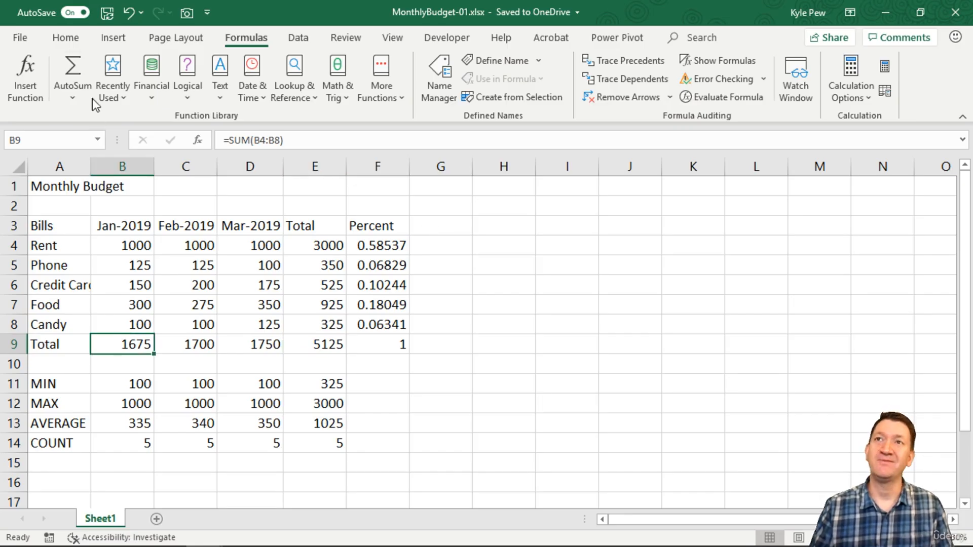
left_click_drag(123, 345, 284, 346)
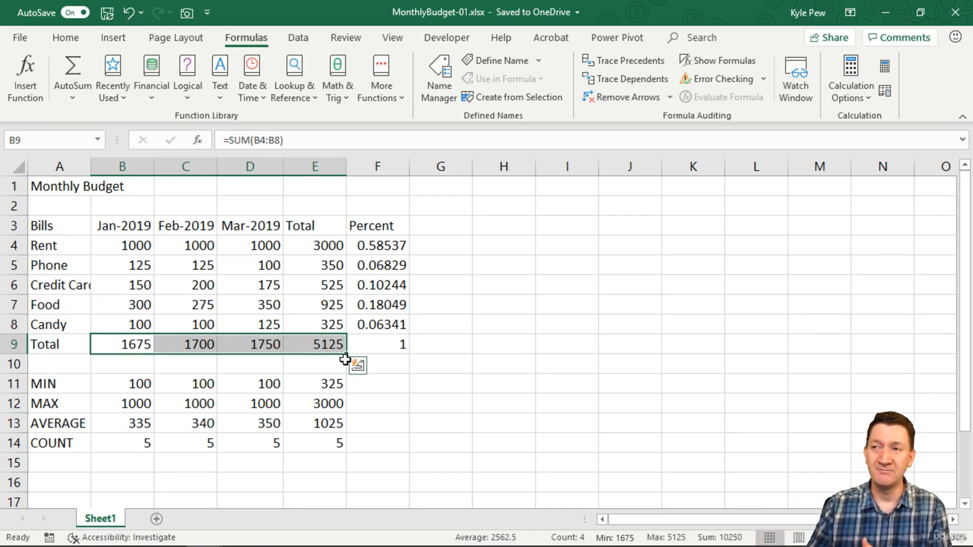
left_click_drag(335, 246, 339, 321)
key("Delete")
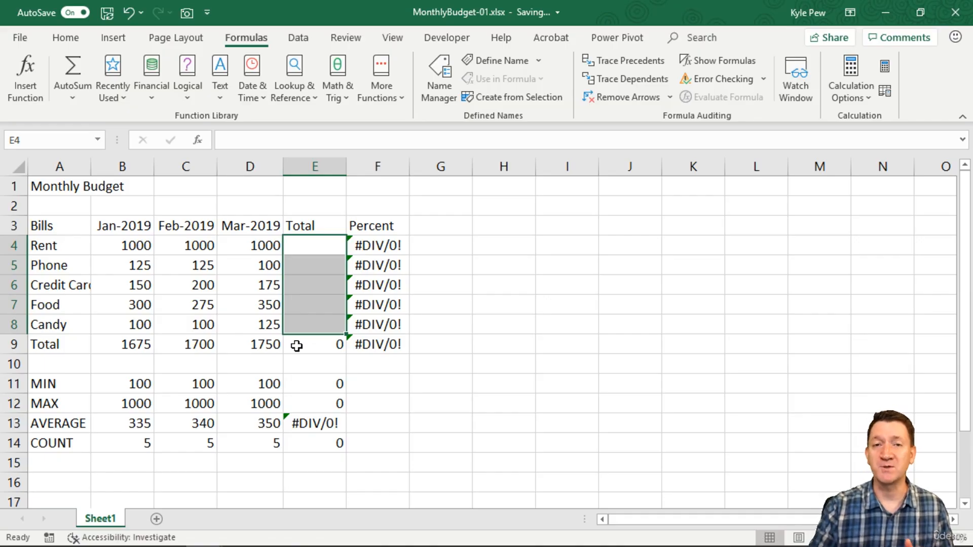
key("ctrl+z")
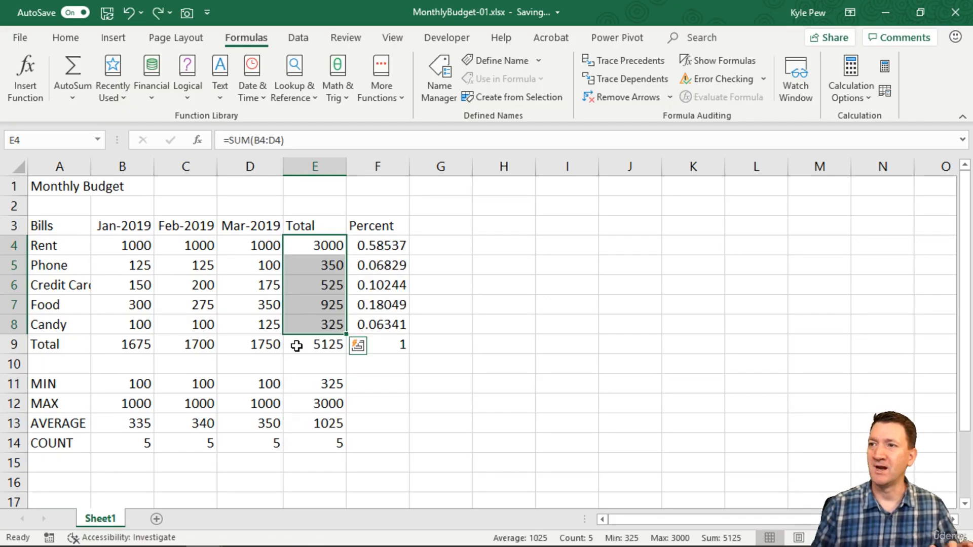
Clear the totals in B9:E9.
left_click(142, 344)
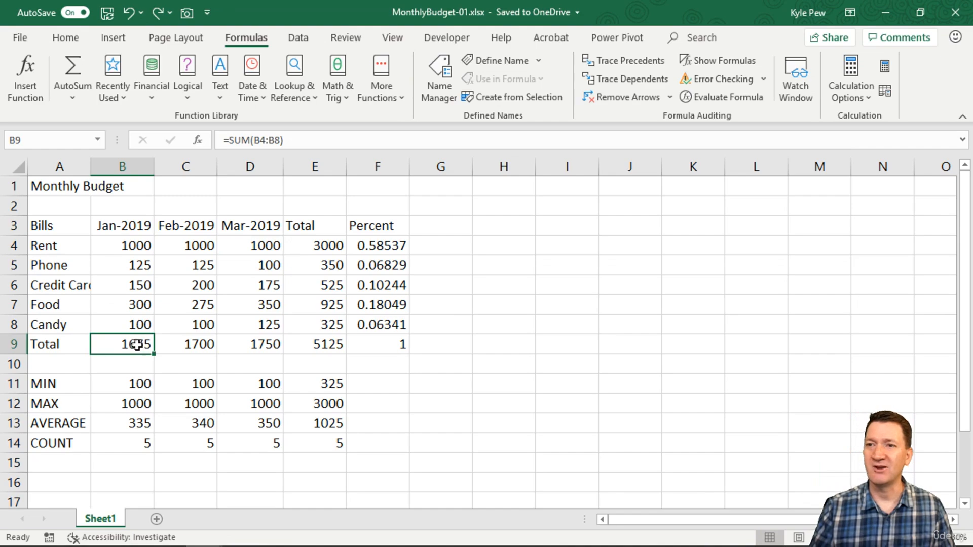
left_click_drag(123, 343, 299, 351)
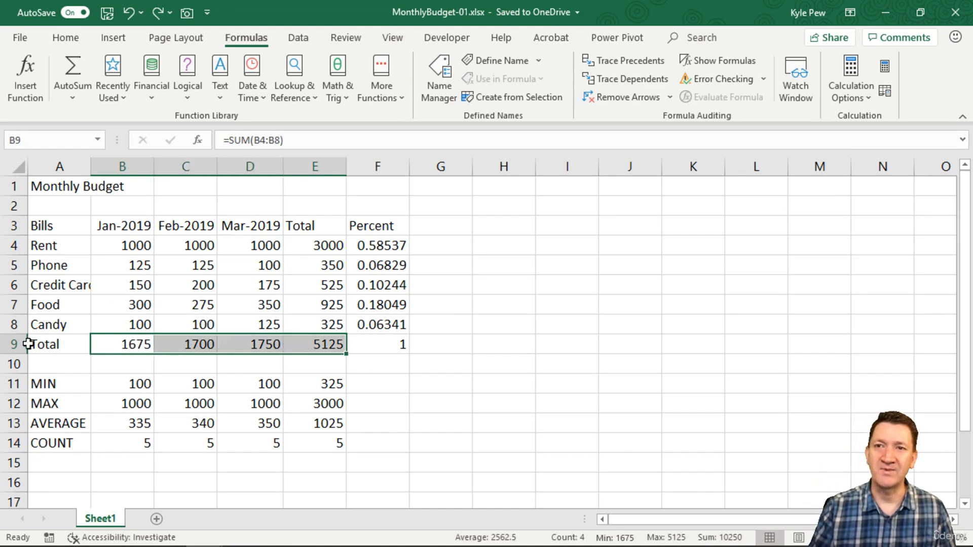
key("Delete")
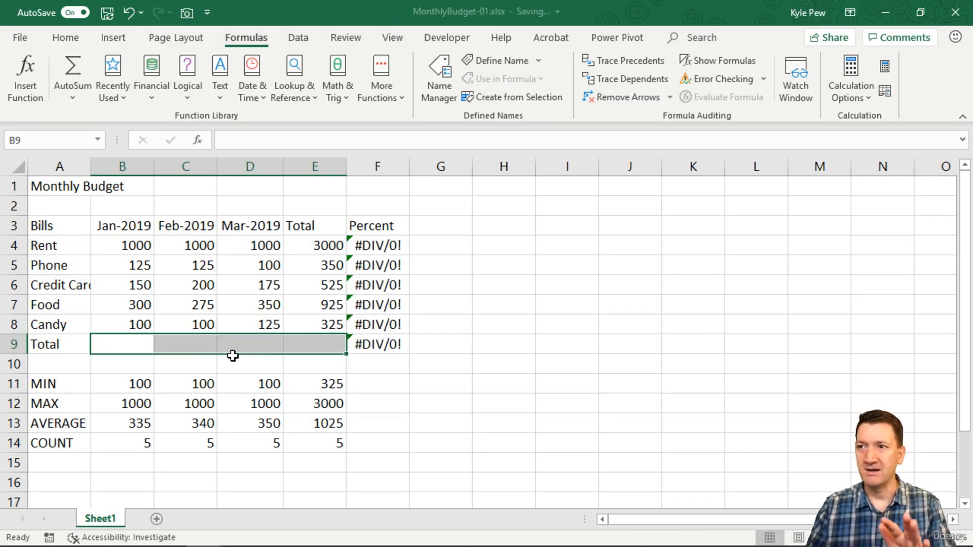
Total the January and February columns with AutoSum, using B4:B8 in B9 and C4:C8 in C9.
left_click(125, 345)
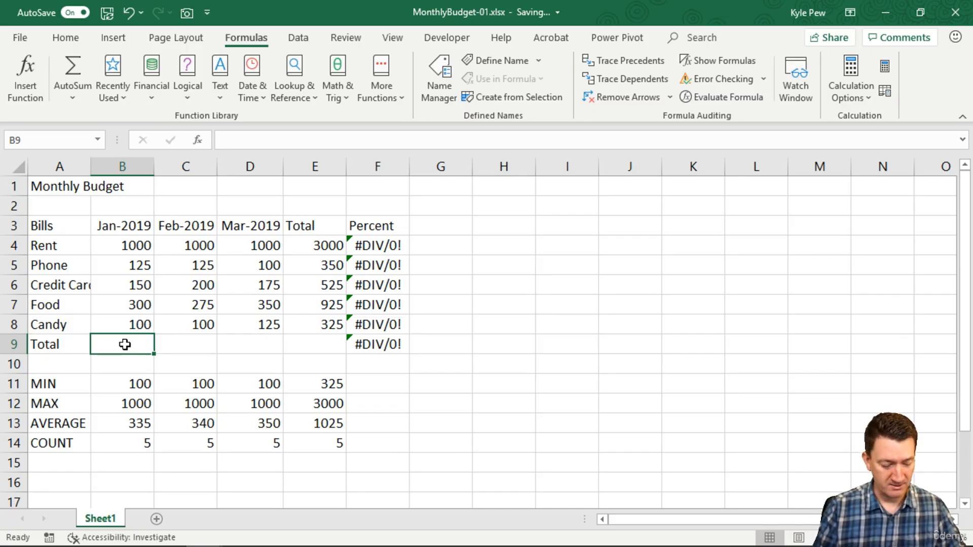
key("alt")
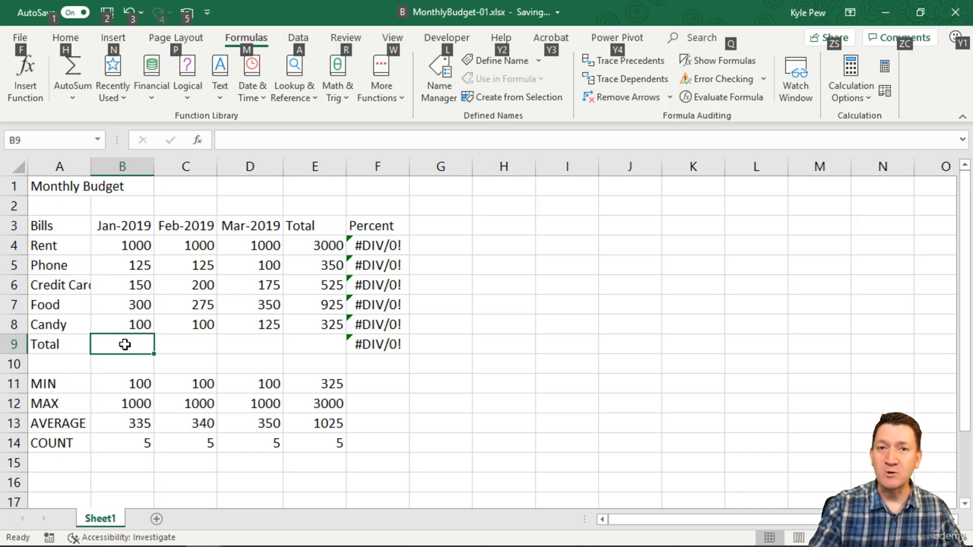
key("alt+equal")
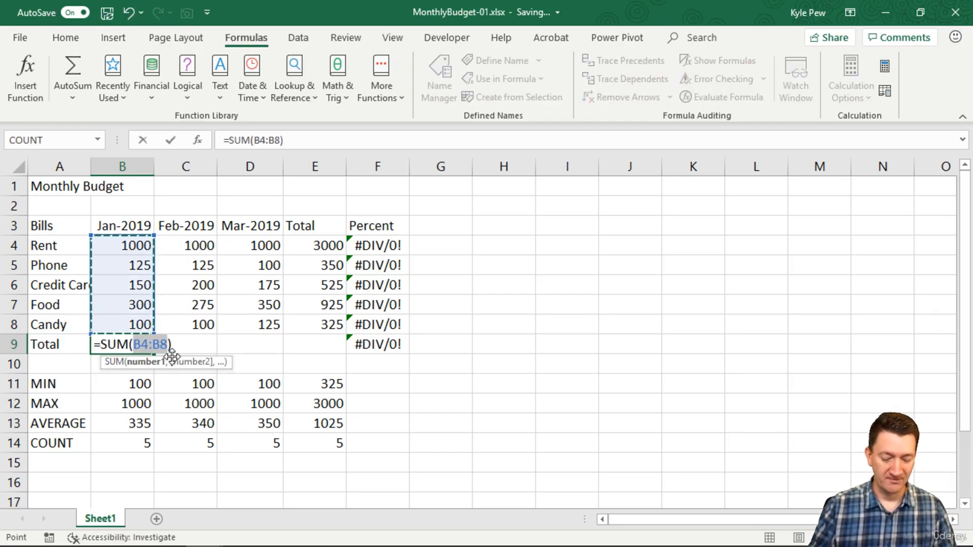
key("Return")
left_click(204, 348)
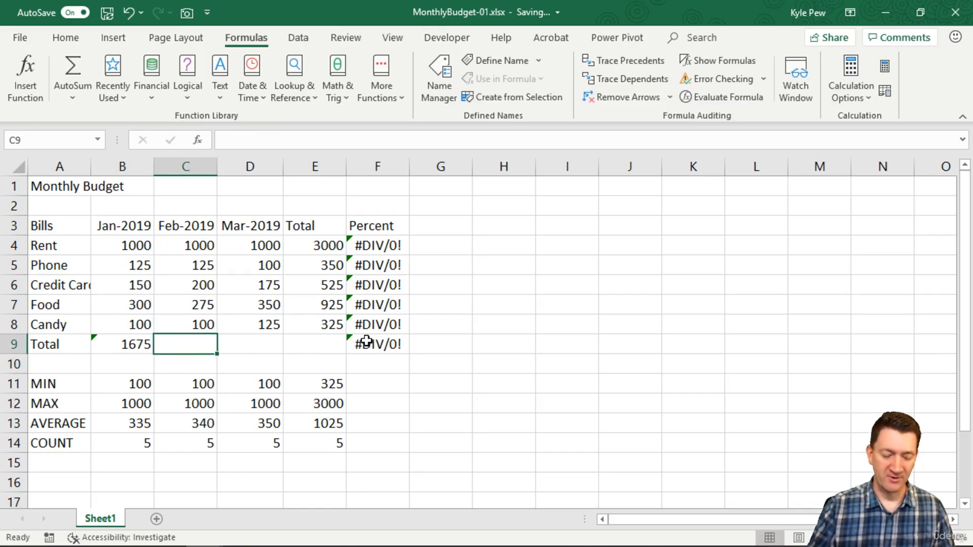
key("alt+equal")
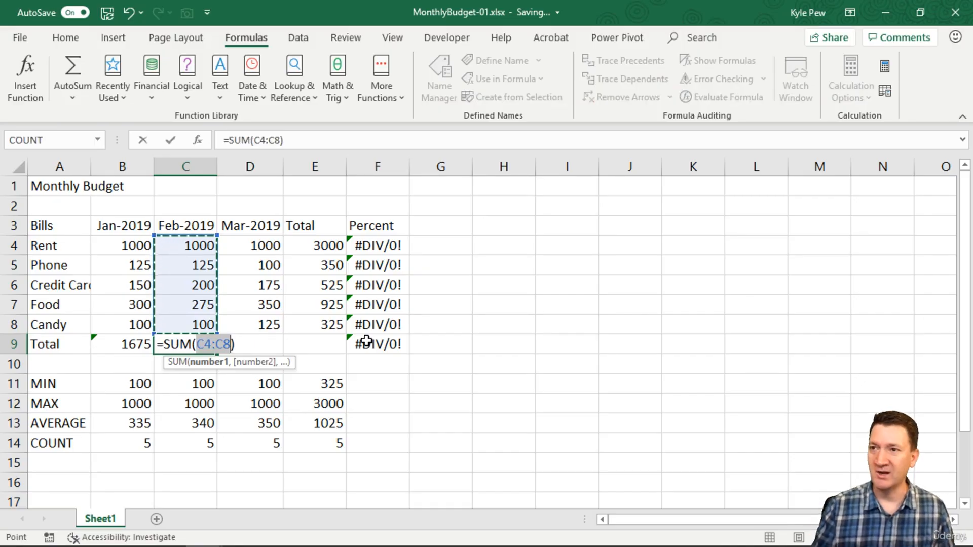
key("Return")
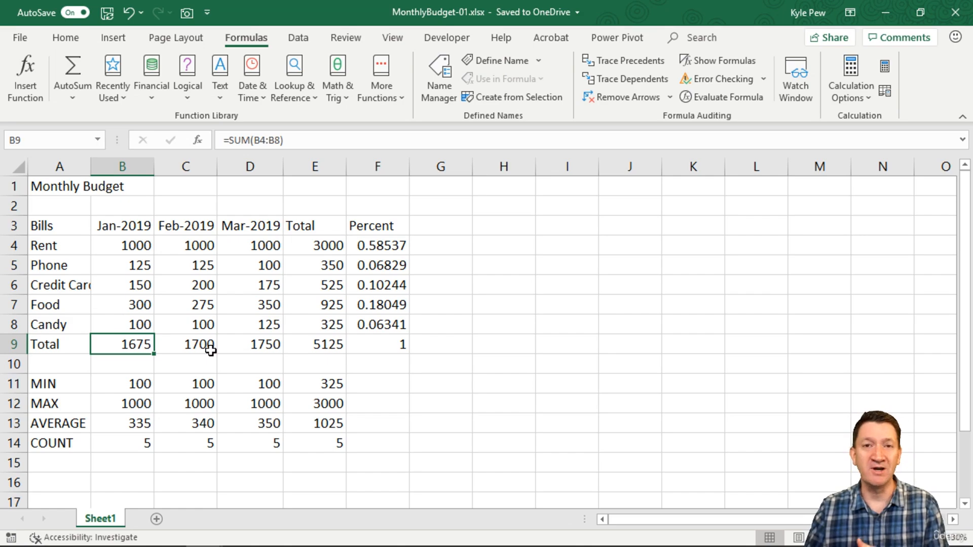
Examine the SUM formulas behind the January, February and March totals in row 9.
left_click(246, 343)
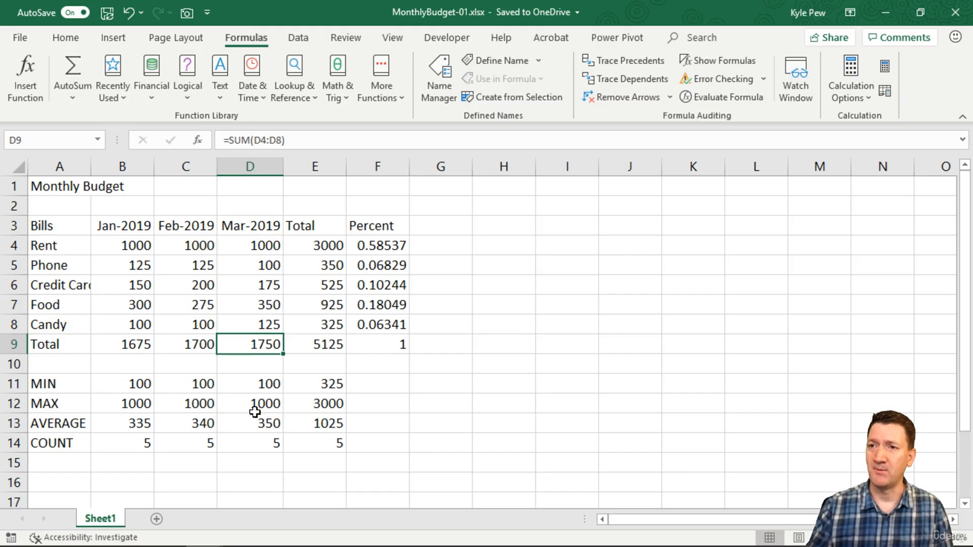
left_click(129, 342)
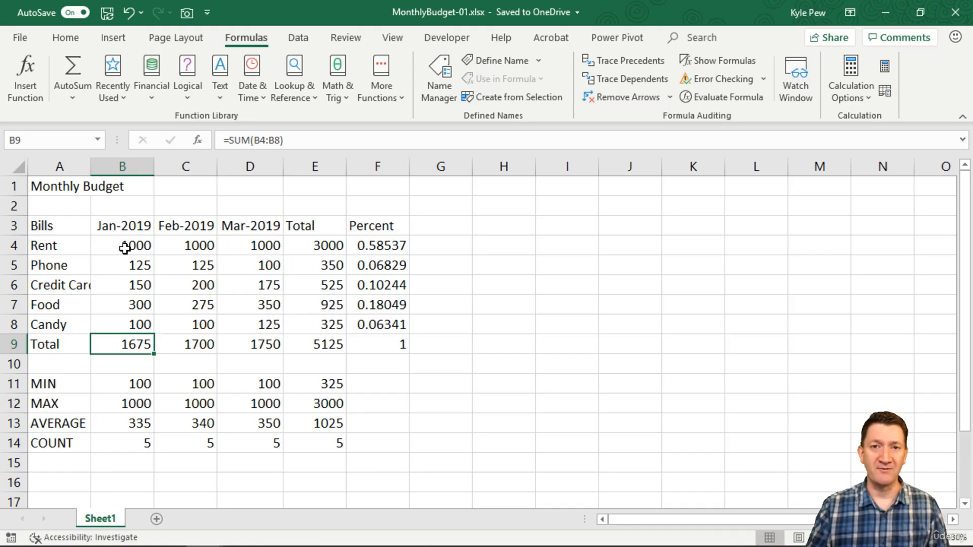
left_click(178, 345)
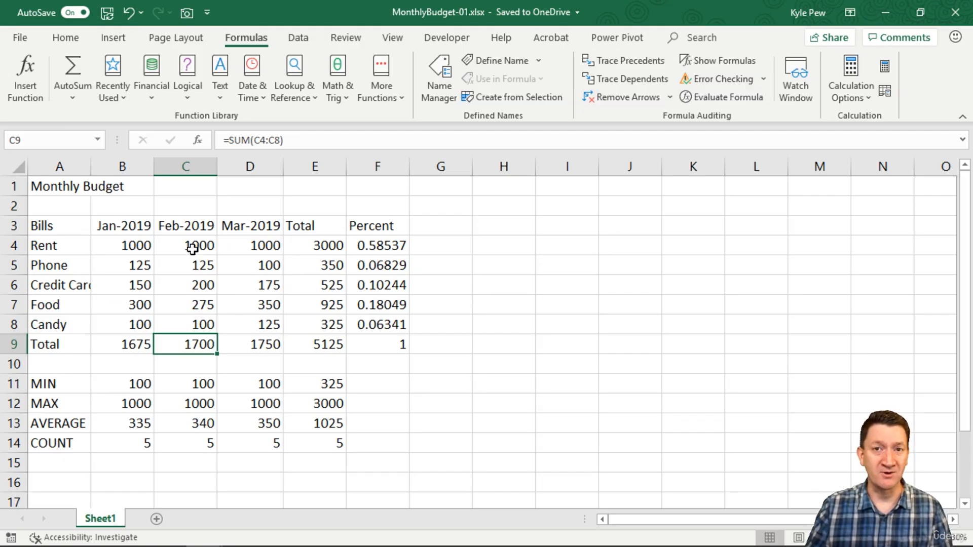
left_click(241, 344)
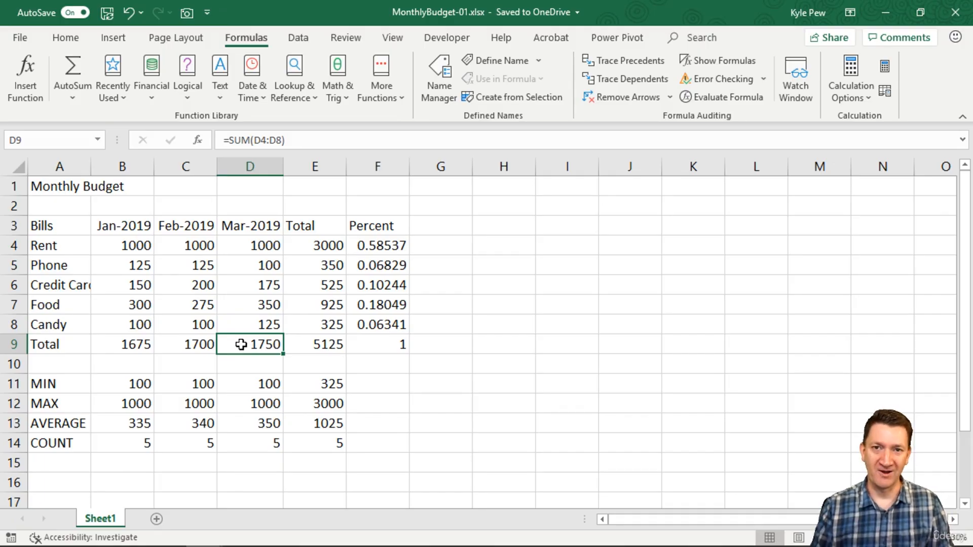
Clear the column totals in B9:E9, the row totals in E4:E8 and the percentages in F4:F9.
left_click_drag(116, 345, 294, 343)
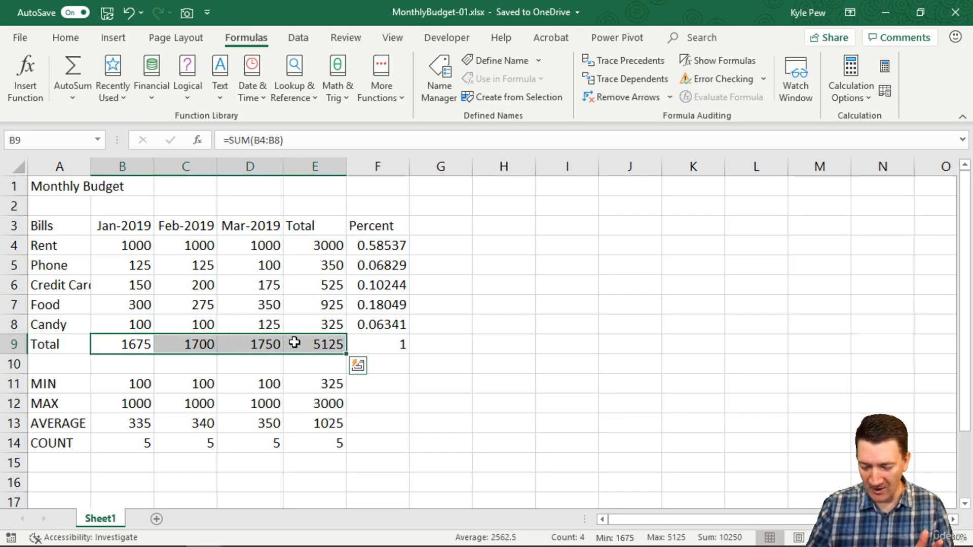
key("Delete")
left_click_drag(318, 249, 317, 317)
key("Delete")
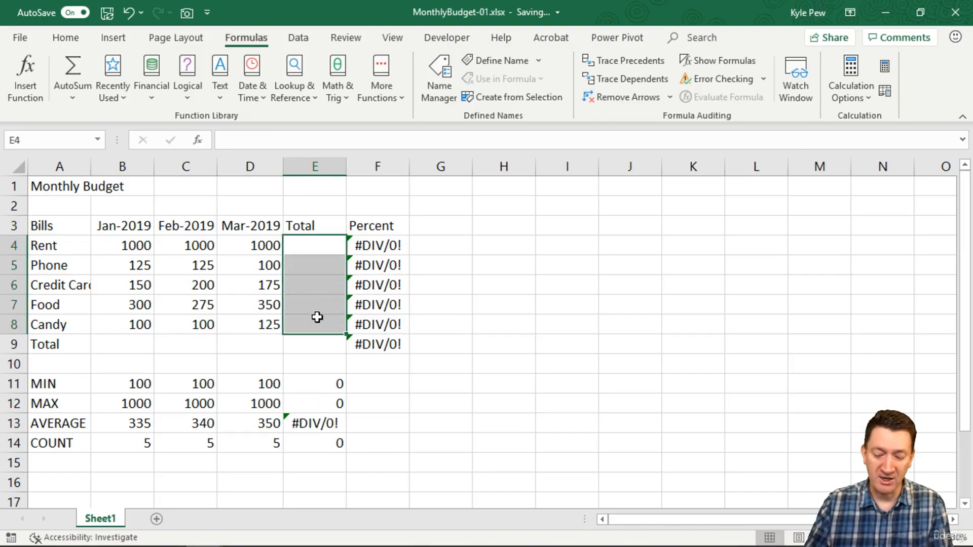
left_click_drag(380, 246, 383, 340)
key("Delete")
Total January in B9 with AutoSum over B4:B8 and ignore the error flagged on that formula.
left_click(143, 351)
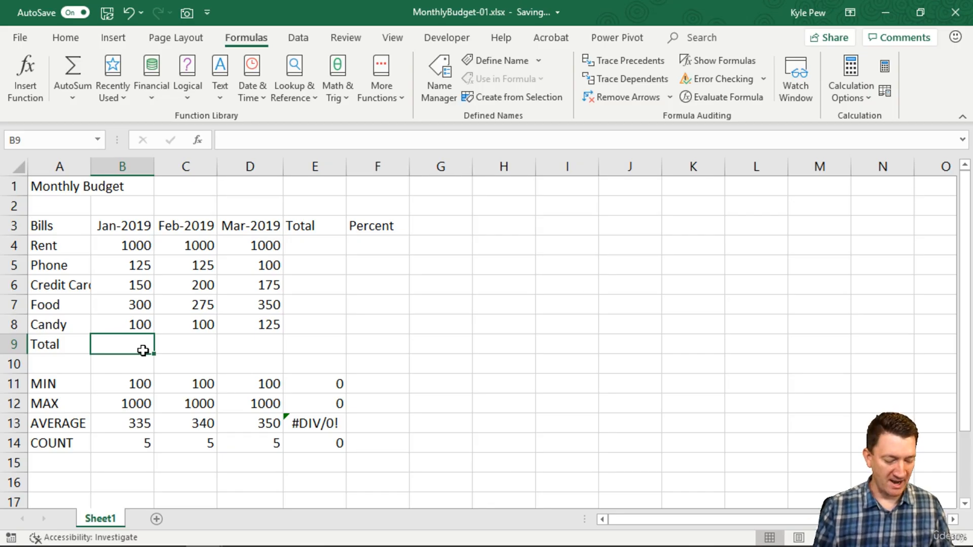
key("alt")
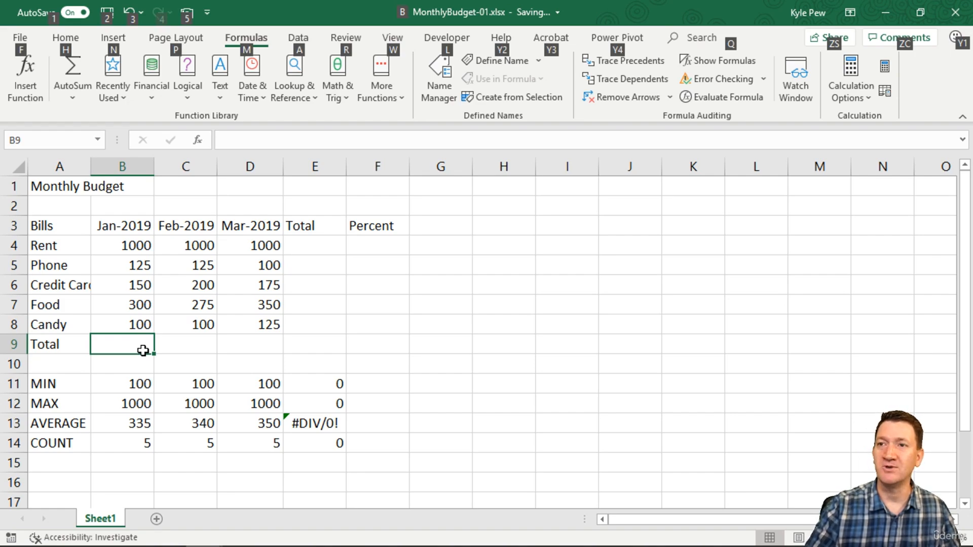
key("alt+equal")
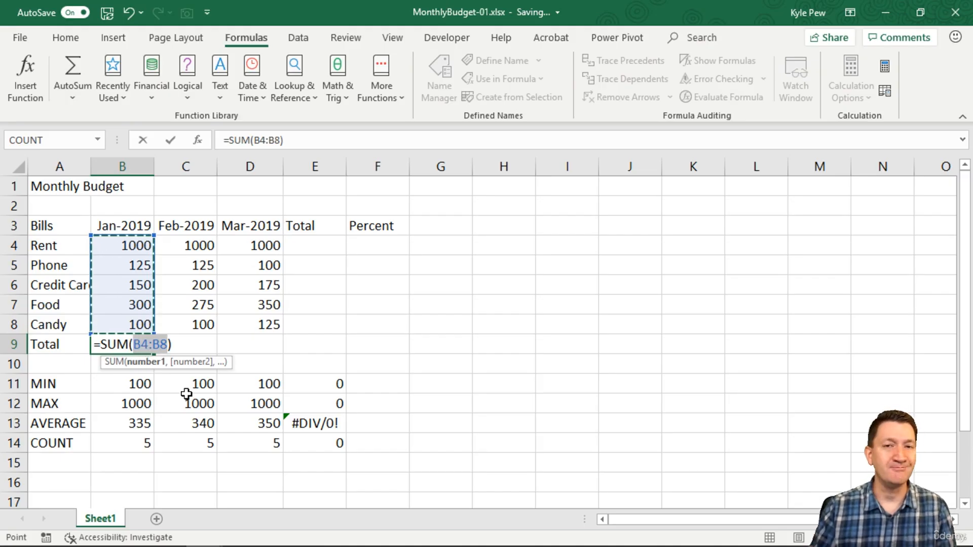
key("Return")
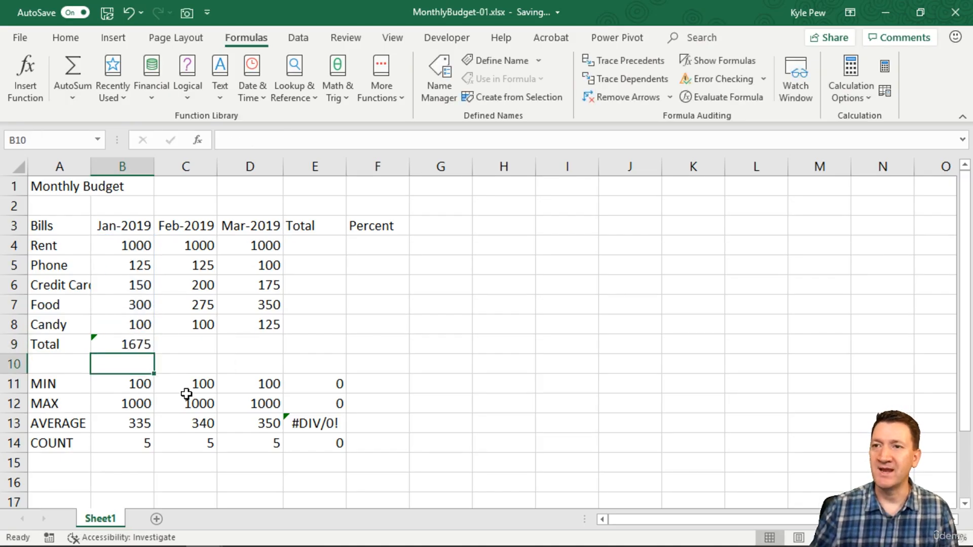
key("Up")
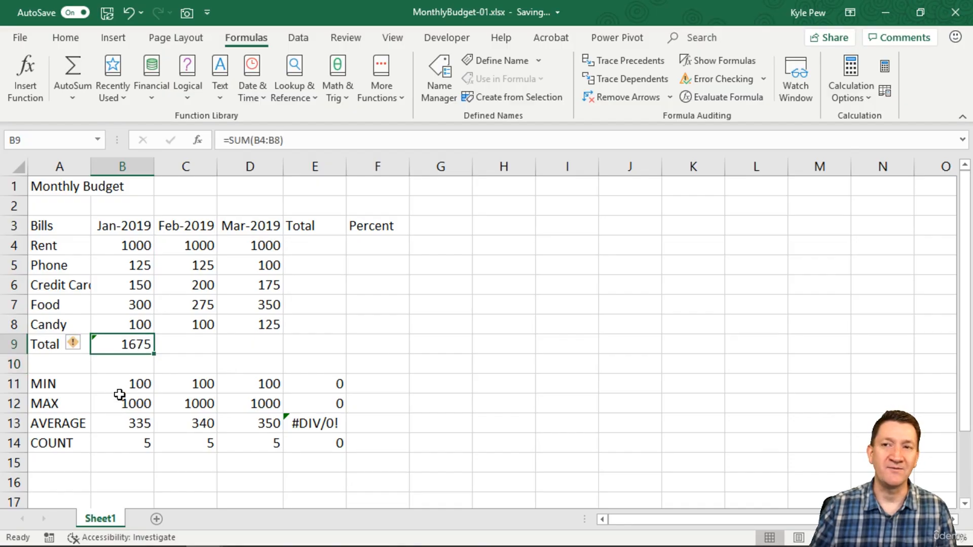
left_click(73, 344)
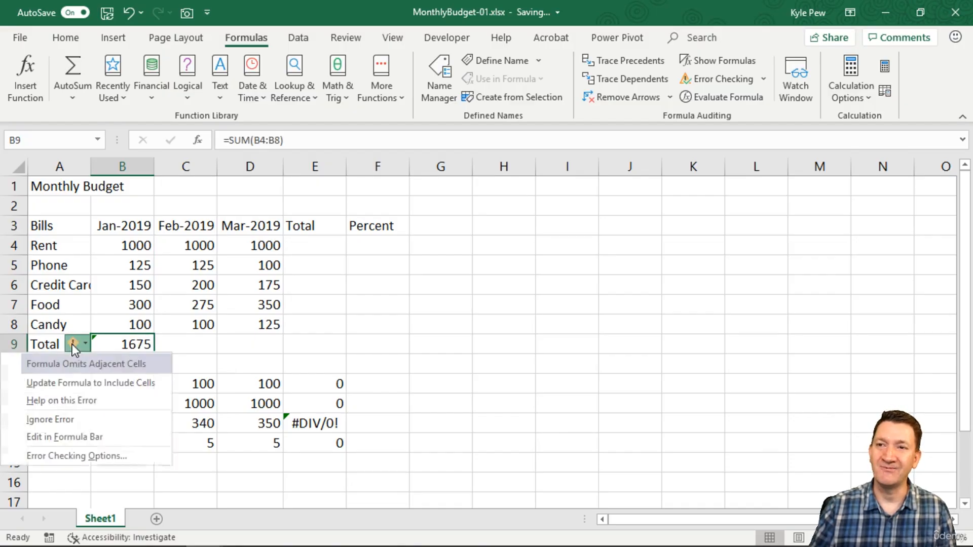
left_click(65, 420)
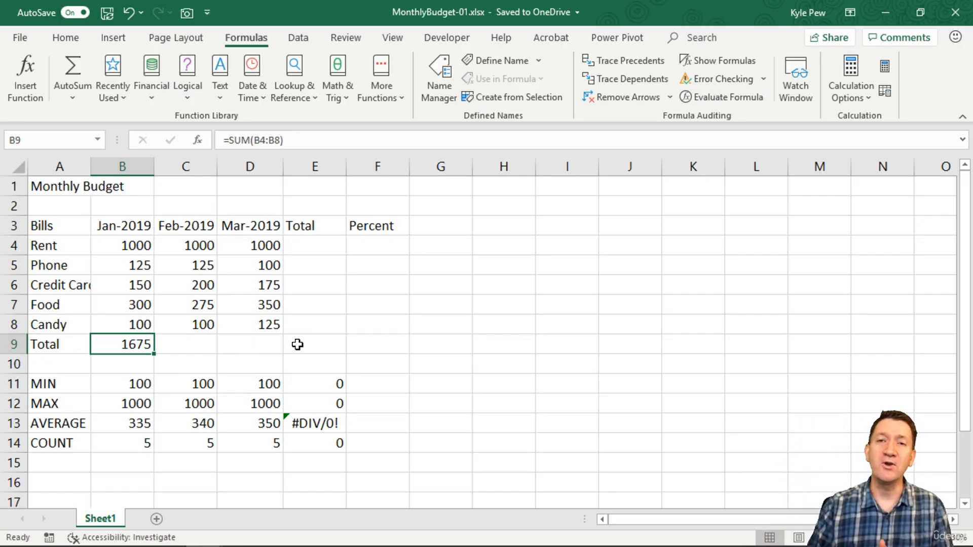
left_click(376, 245)
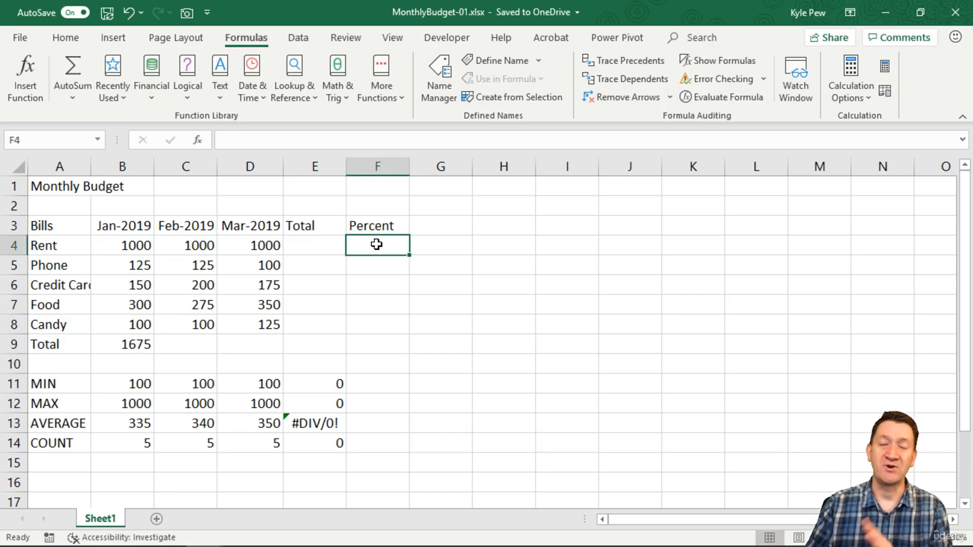
left_click(385, 262)
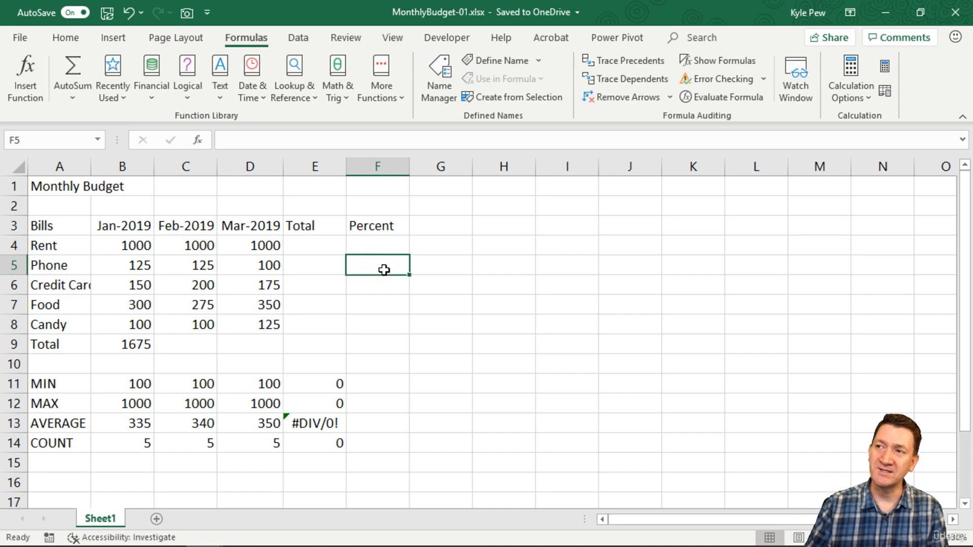
left_click(379, 284)
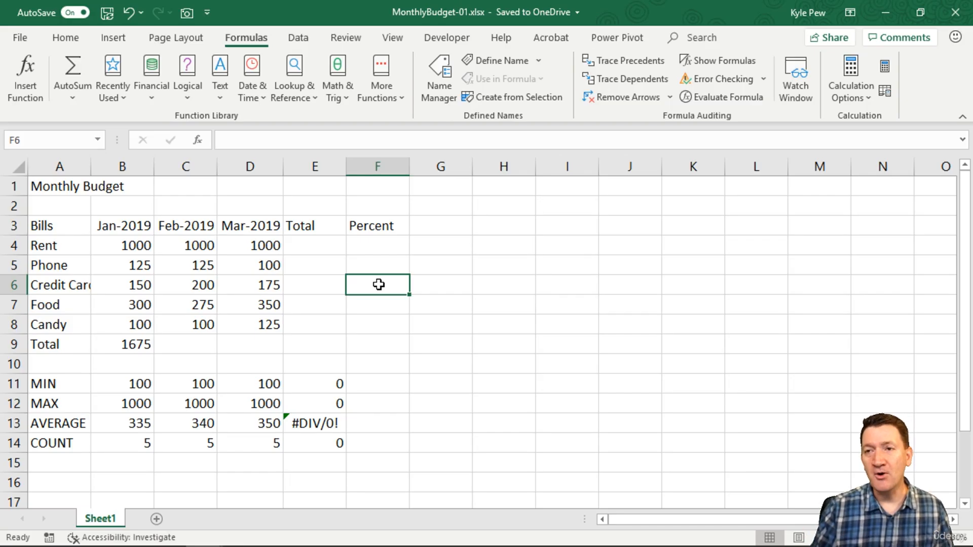
Fill the January total formula from B9 across the Total row through E9.
left_click(143, 338)
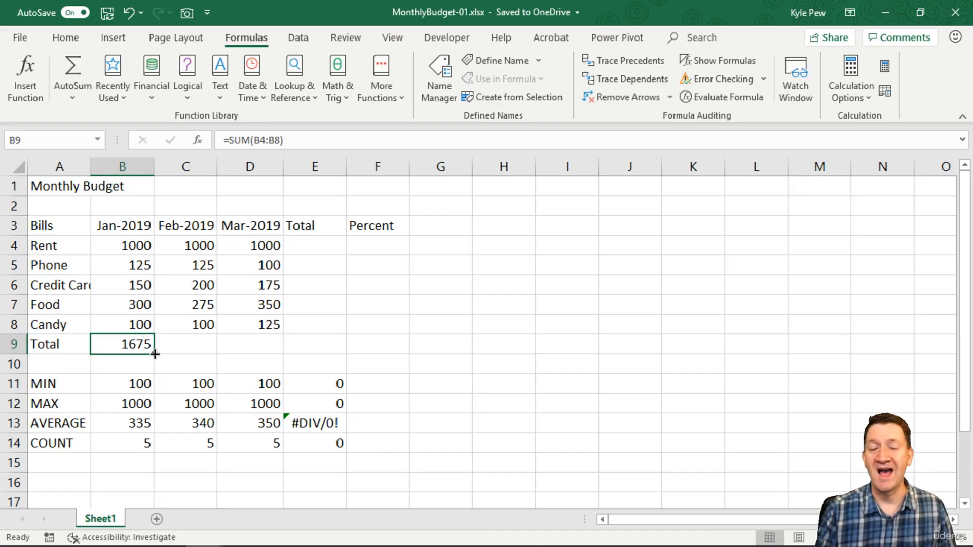
left_click_drag(155, 354, 342, 355)
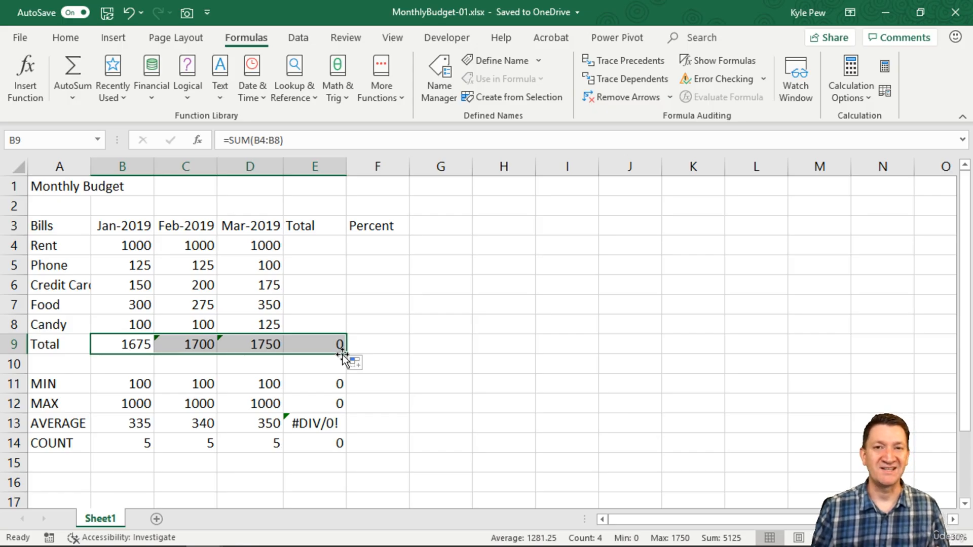
Total the Rent row in E4 with AutoSum over B4:D4 and fill the formula down through E8.
left_click(308, 243)
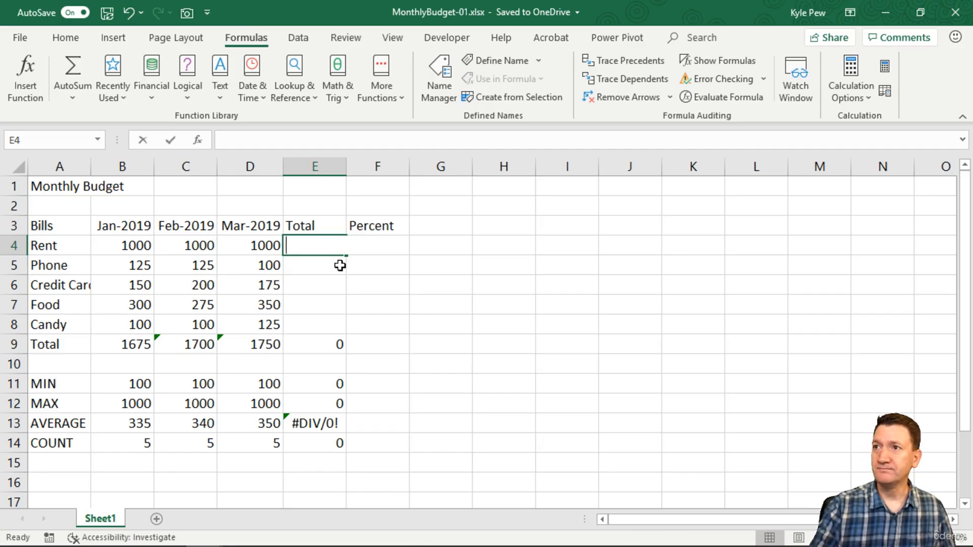
key("alt+equal")
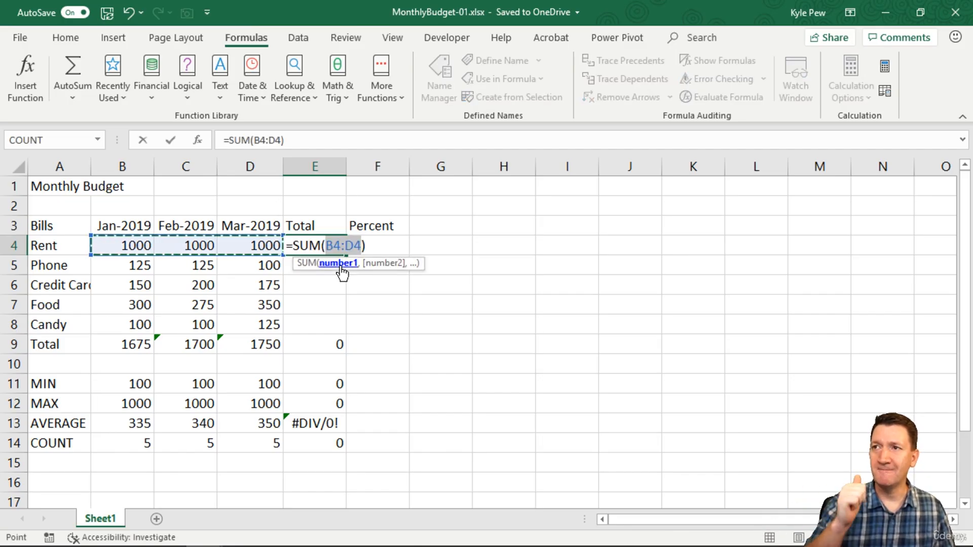
key("Return")
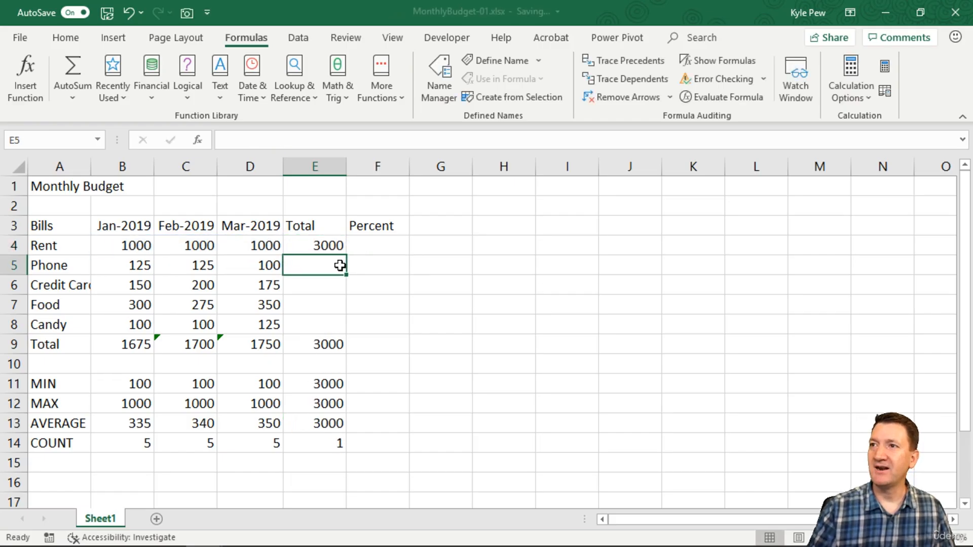
left_click(334, 247)
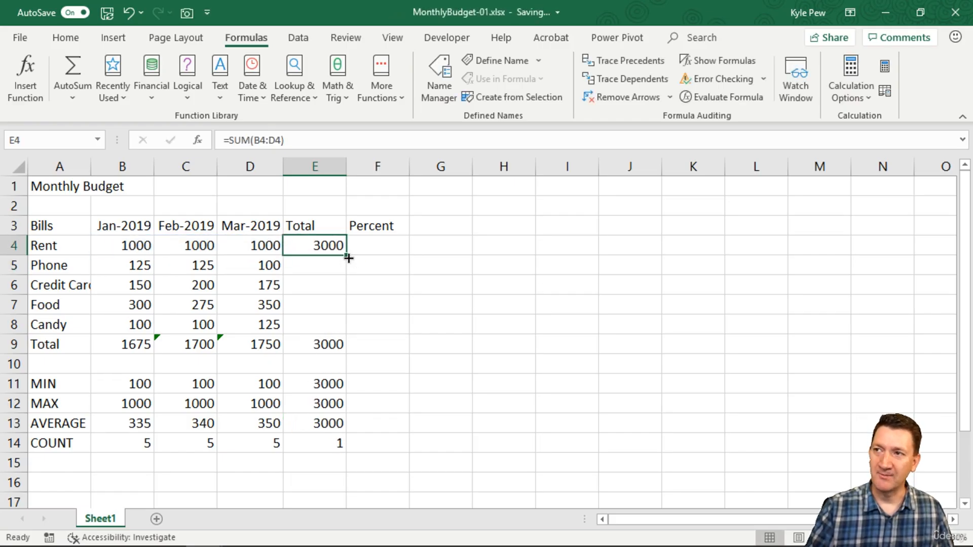
left_click_drag(348, 258, 343, 330)
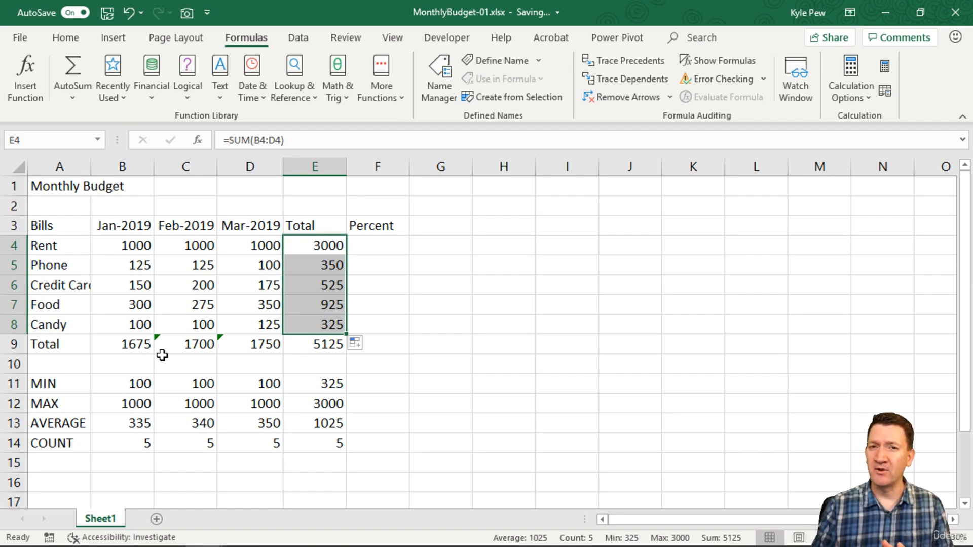
Ignore the errors flagged on the February and March totals in C9:D9, and select the Rent percent cell F4.
left_click(136, 346)
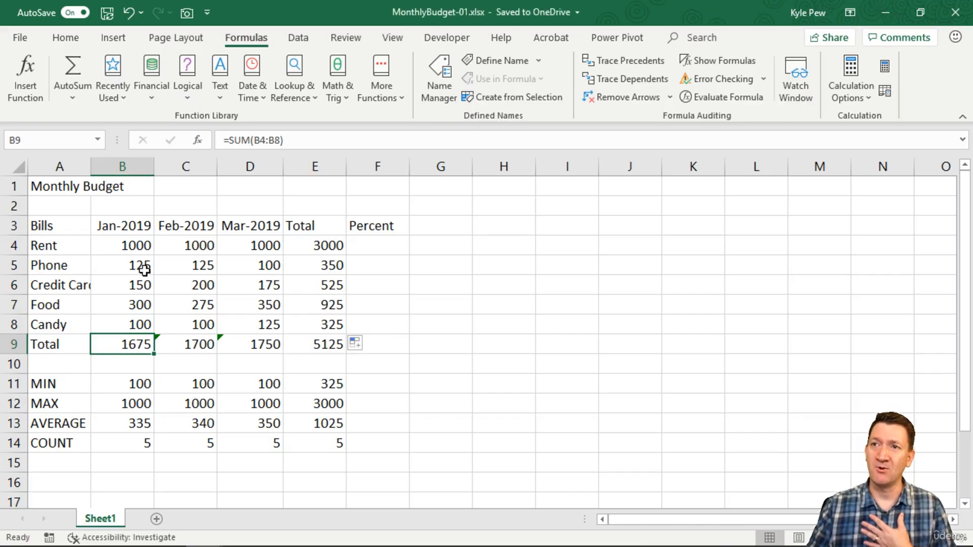
left_click(185, 349)
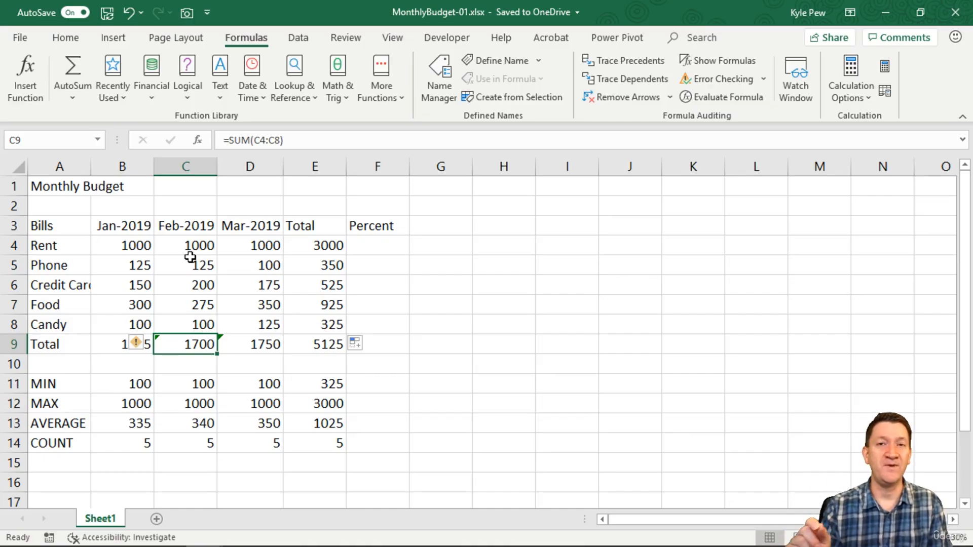
left_click_drag(191, 341, 248, 344)
left_click(135, 342)
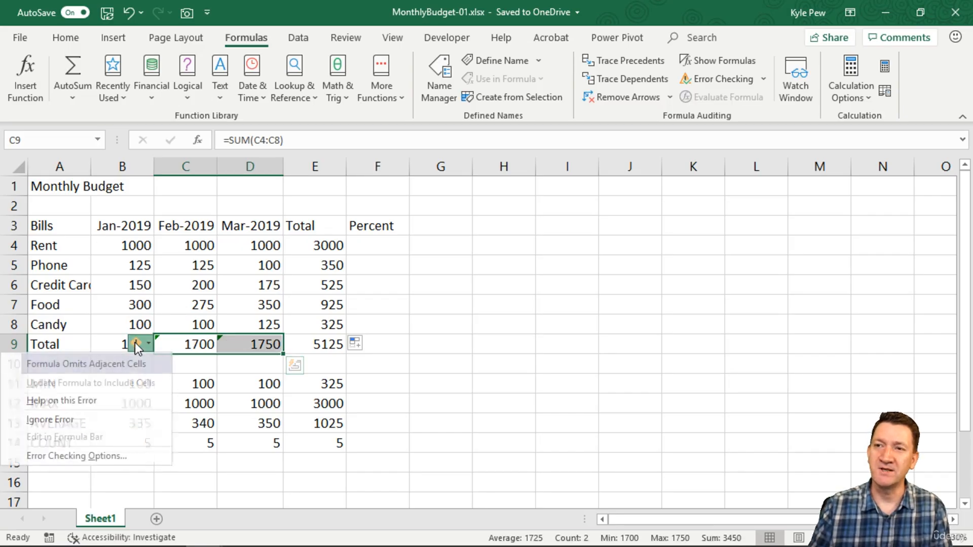
left_click(45, 420)
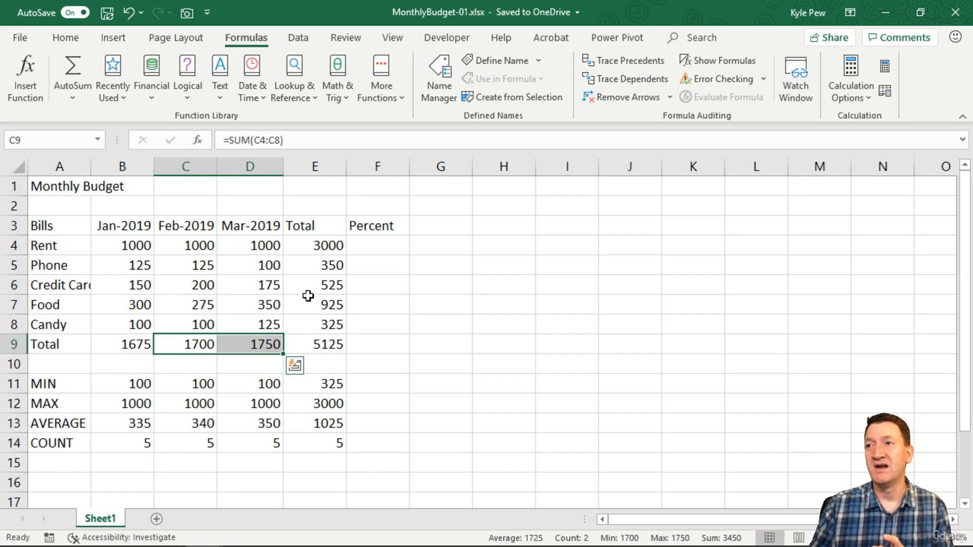
left_click(377, 245)
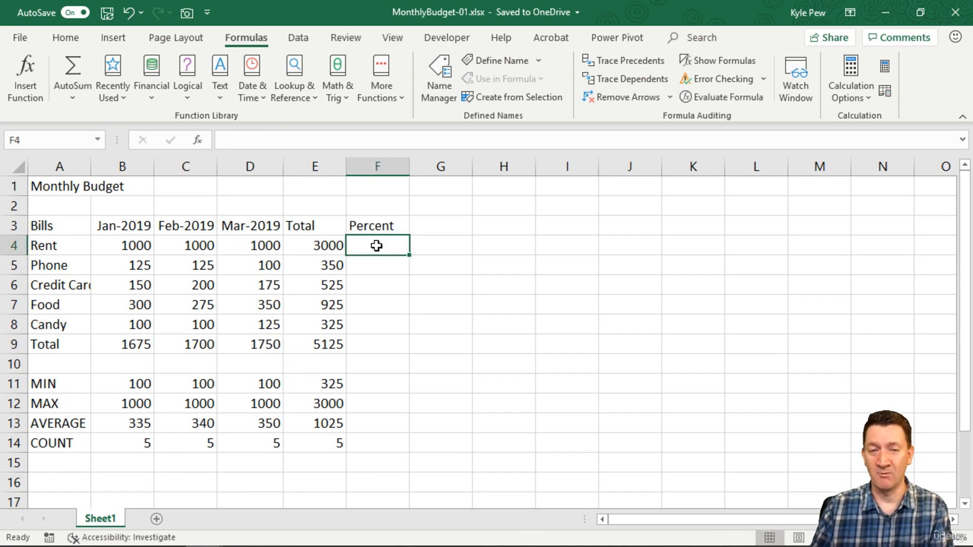